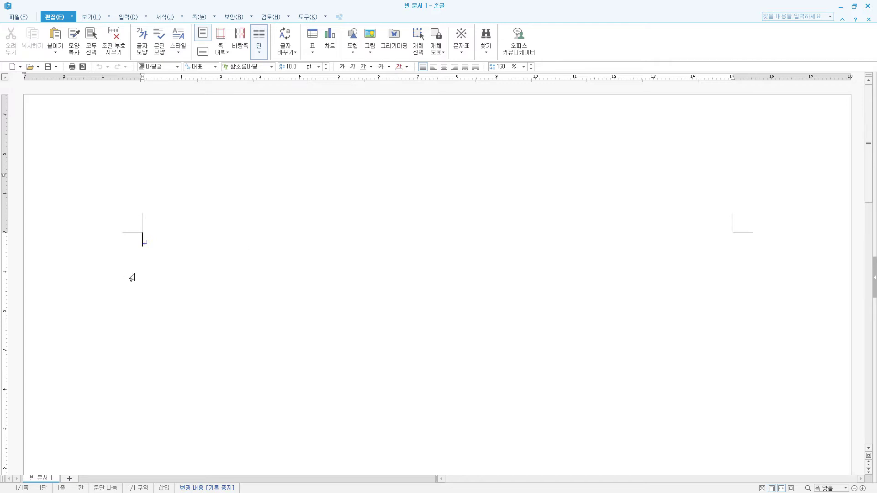
Step: Save the blank document in the ITQ folder, using the examinee's number and name as the file name
left_click(51, 69)
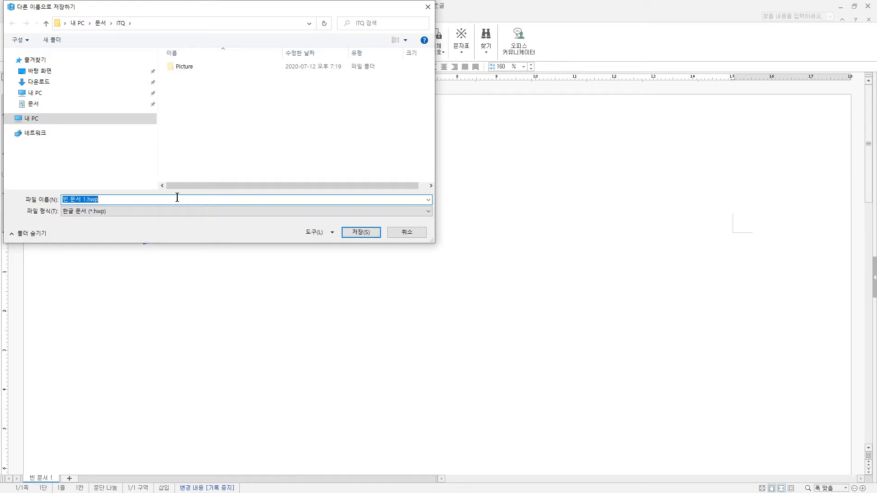
type("12345678-홍길동")
left_click(373, 234)
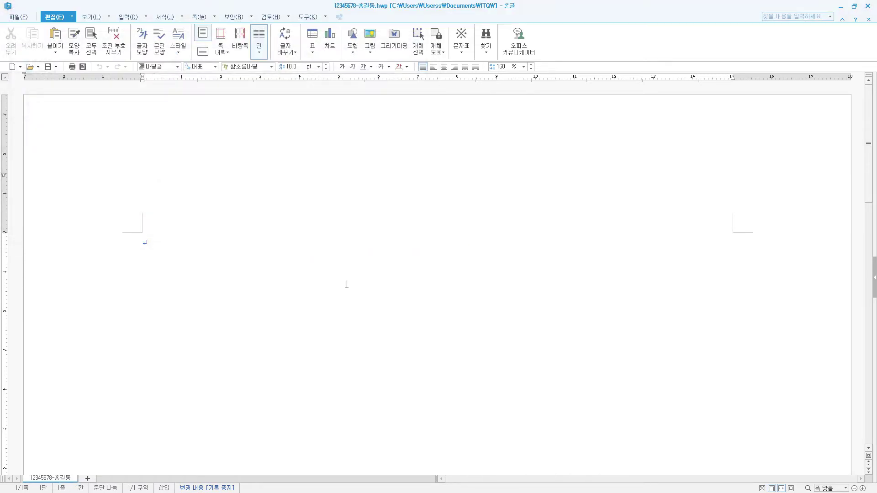
Step: Set the page margins to 10 mm for top and bottom and 11 mm for left and right
key("F7")
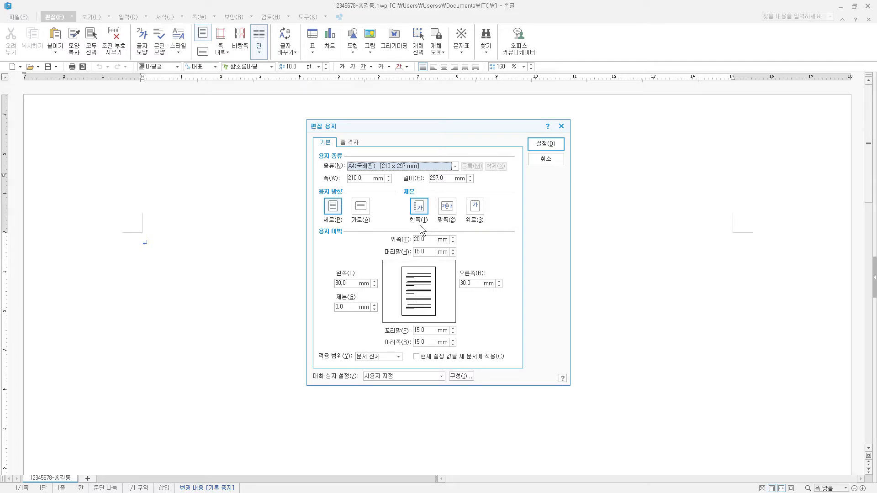
left_click(417, 241)
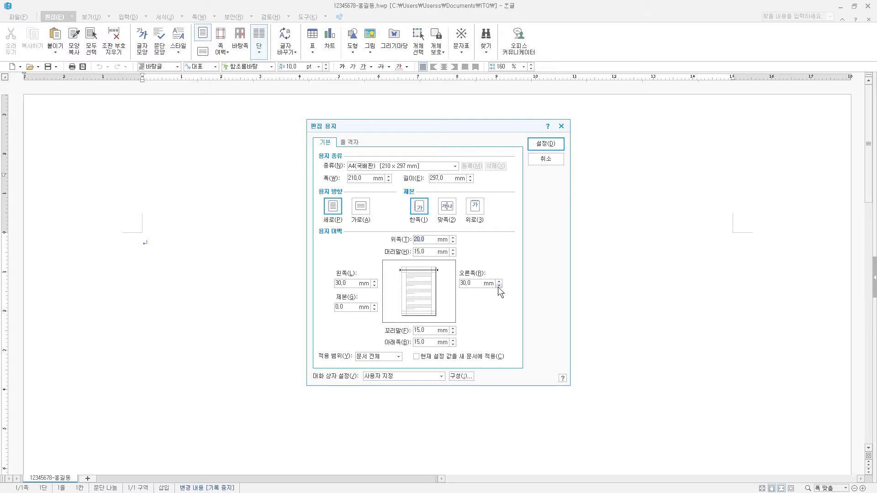
type("10")
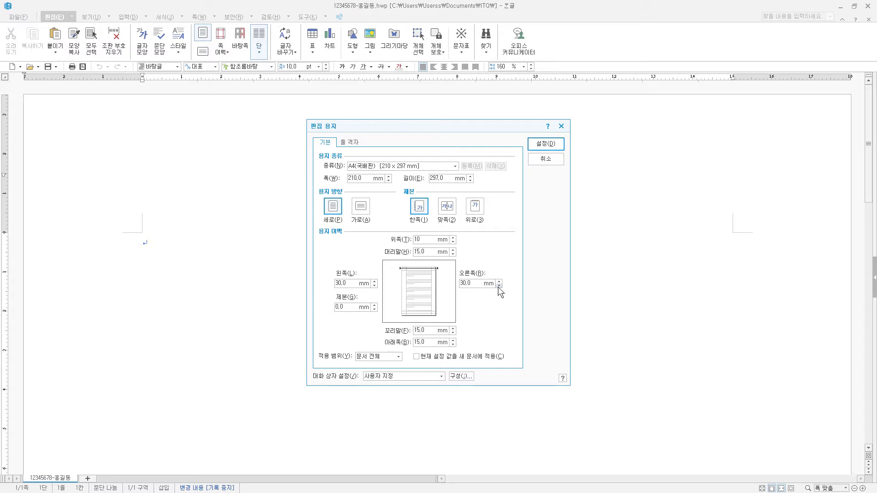
key("Tab")
type("10")
key("Tab")
type("11")
key("Tab")
type("11")
key("Tab")
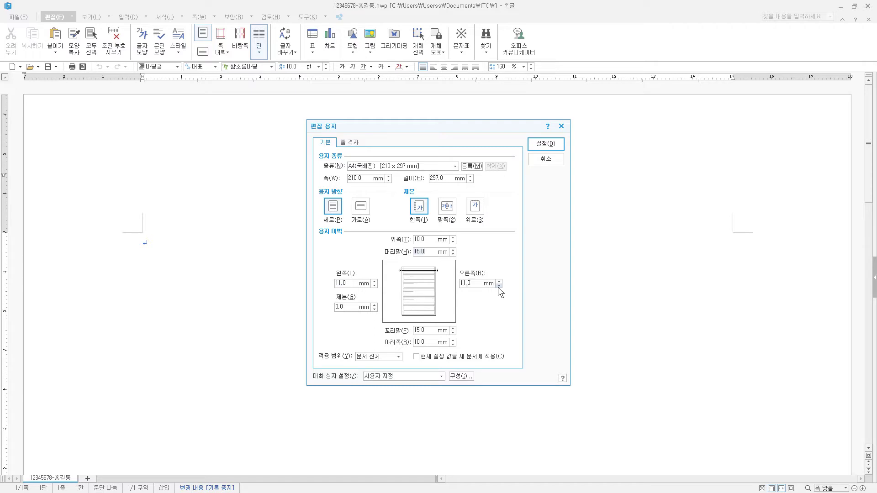
Step: Set the header and footer margins to 10 mm and apply the page setup
type("10")
key("Tab")
type("10")
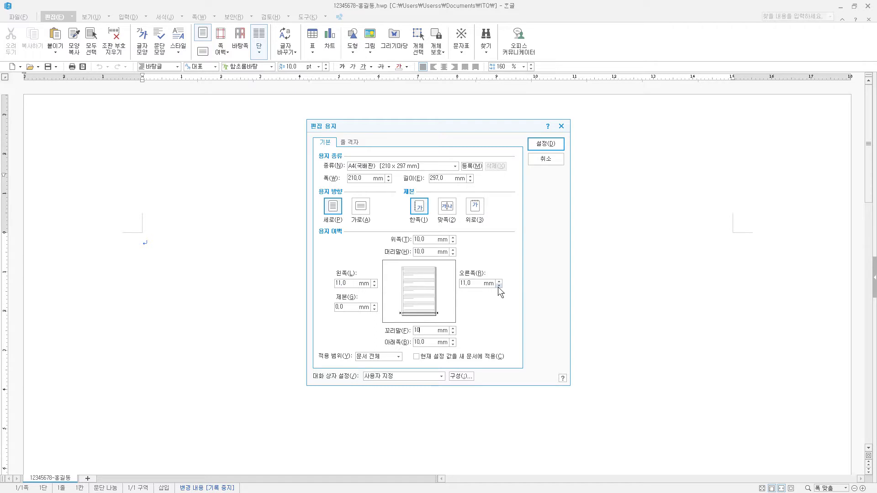
key("Tab")
left_click(547, 144)
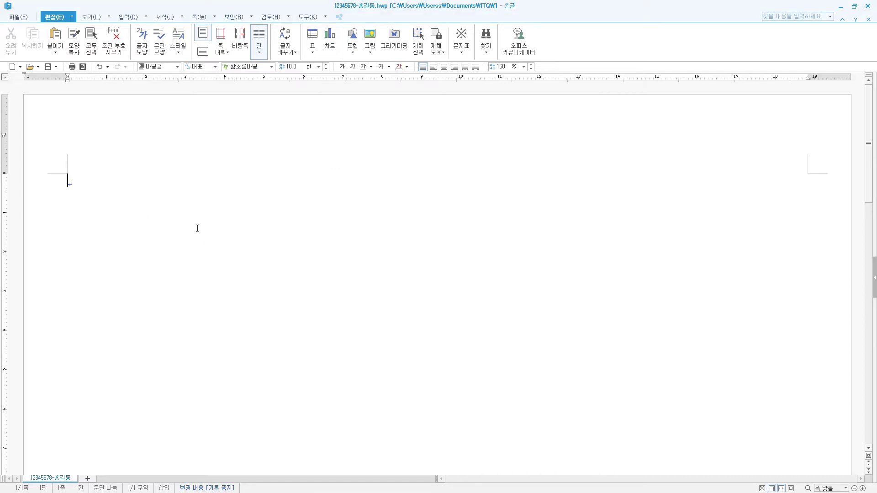
Step: Enter the item numbers "1." and "2." on page one, separated by blank lines, and insert a section break
type("1.   ")
type("2.")
key("alt+shift+Return")
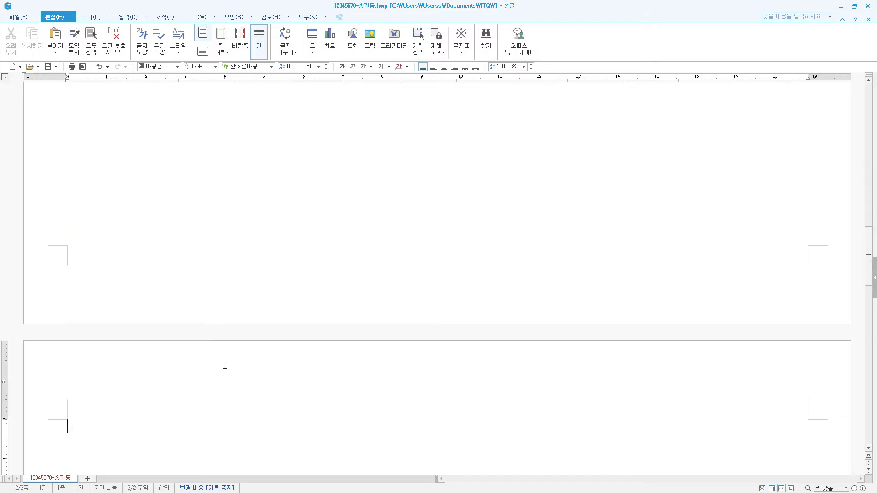
Step: Enter the item numbers "3." and "4." on page two, separated by blank lines, and insert a section break
scroll(224, 364, "down", 5)
type("3.   ")
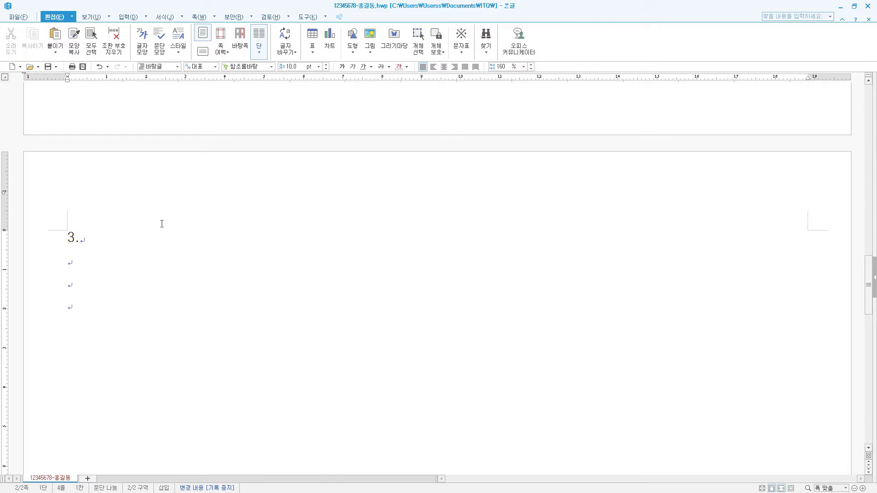
type("4.")
key("Return")
key("alt+shift+Return")
Step: Enter the title "대한민국 풍력에너지 대전" on page three and insert a bookmark named "풍력" at its start
scroll(215, 352, "down", 1)
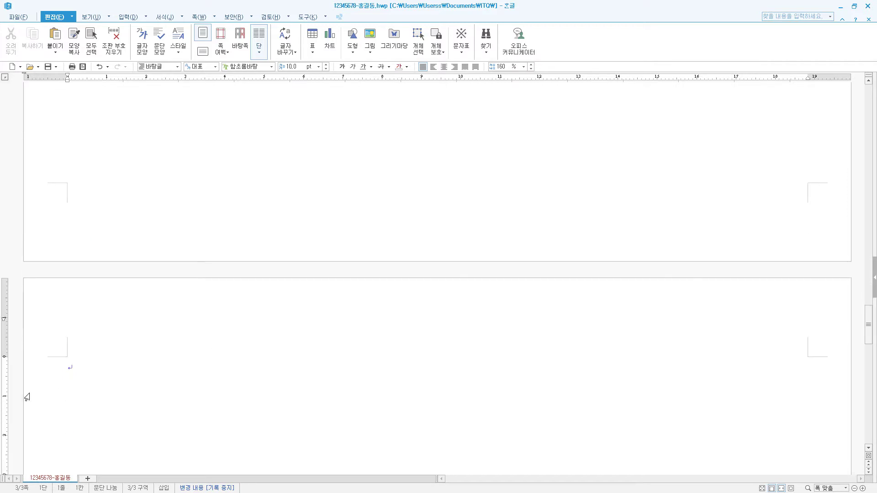
scroll(106, 354, "down", 3)
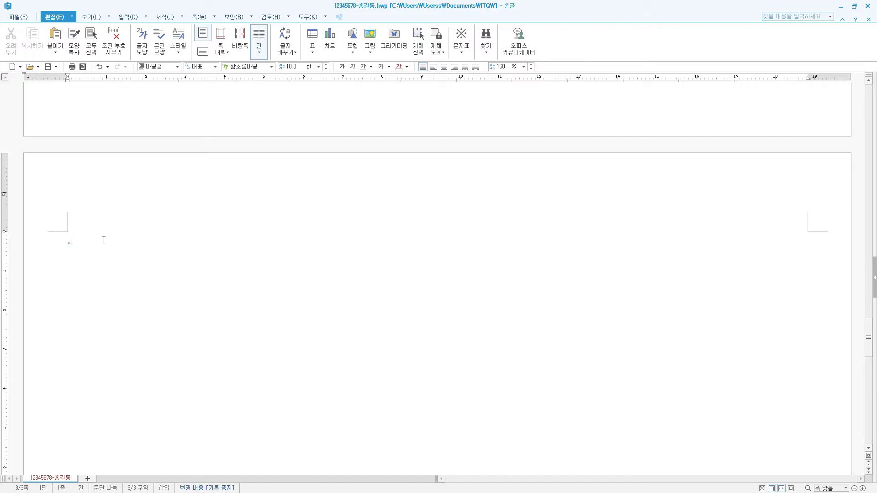
type("대한민국 풍력에너지 대전")
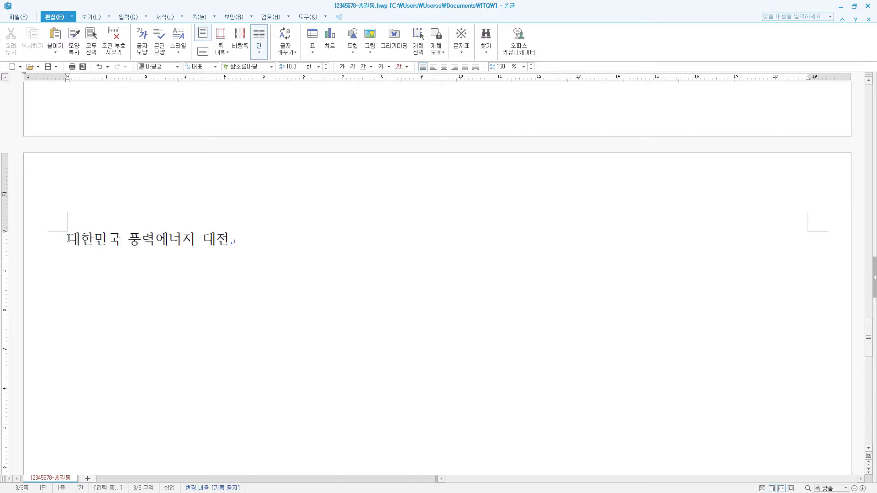
left_click(68, 237)
left_click(128, 17)
left_click(429, 43)
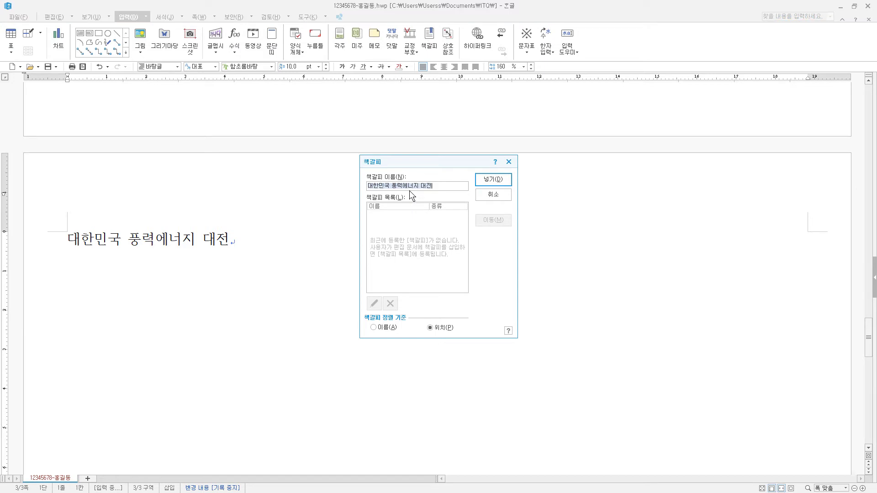
type("풍력")
left_click(493, 179)
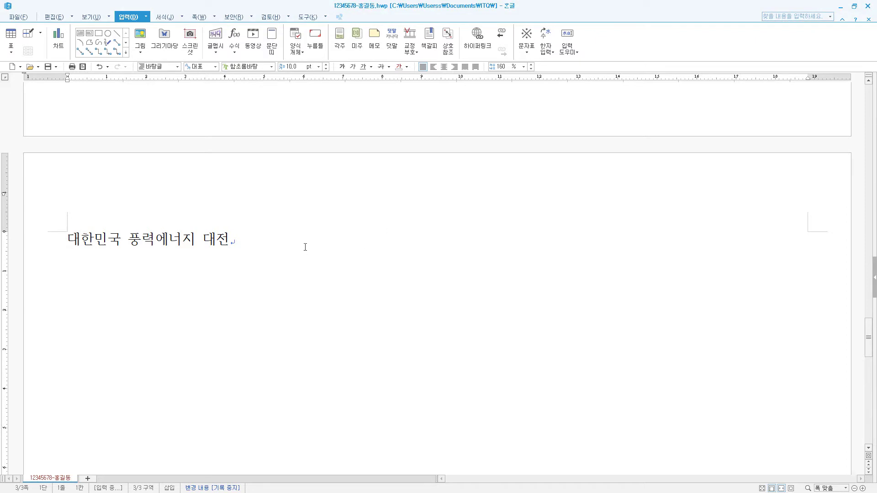
Step: Enter the English Korea Wind Energy Industry Association paragraph and the Korean paragraph beginning "풍력발전이란" below item 1 on page one
scroll(309, 252, "up", 10)
scroll(335, 254, "up", 10)
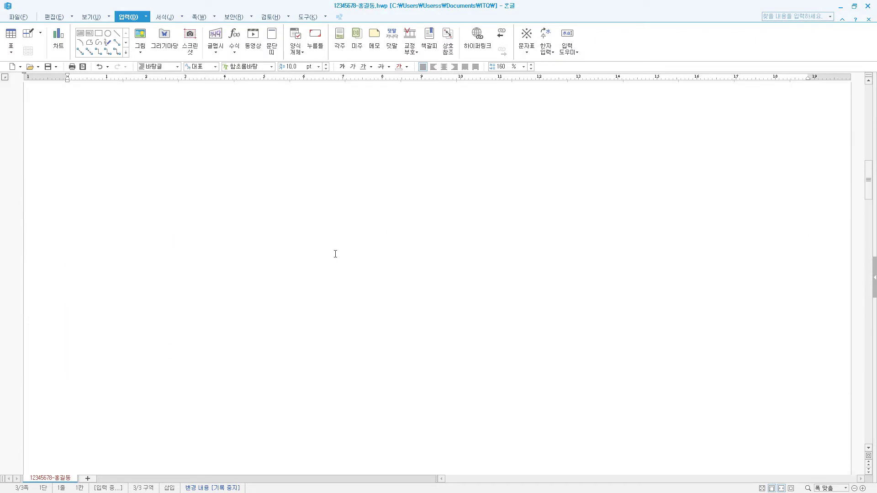
left_click(127, 175)
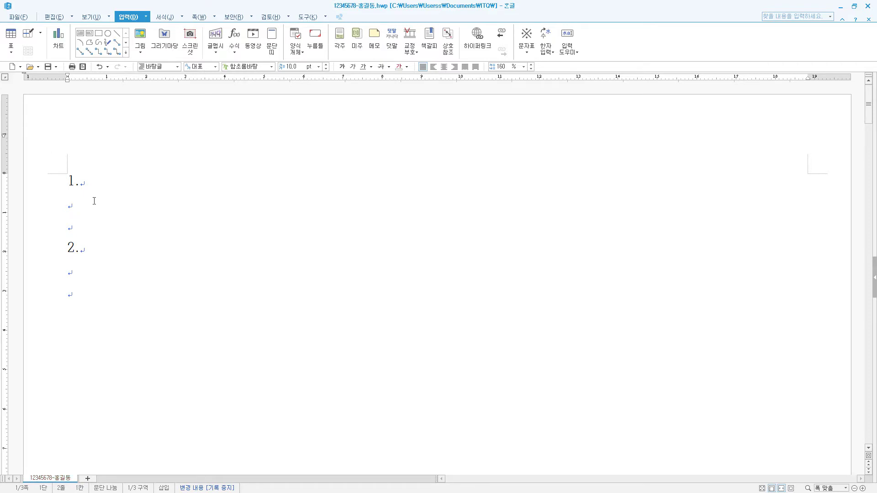
type("Korea Wind Energy Industry Association will always strive to foster the wind industry based on active cooperation of company members.")
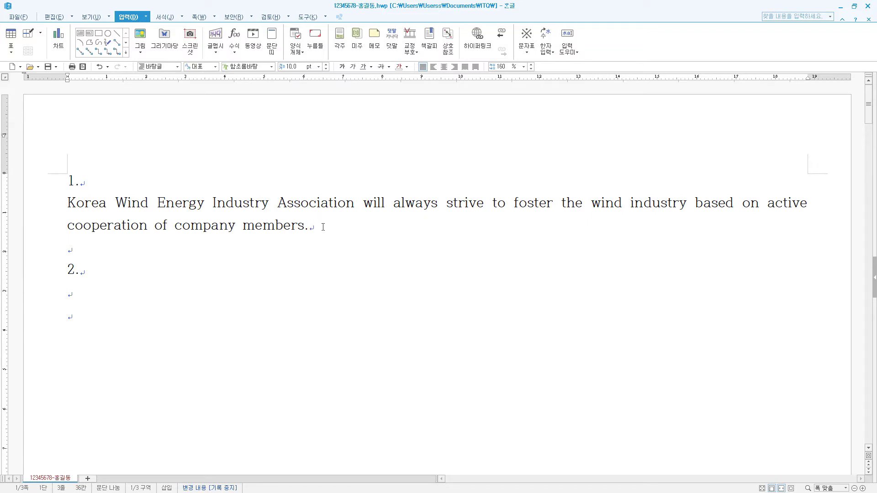
key("Return")
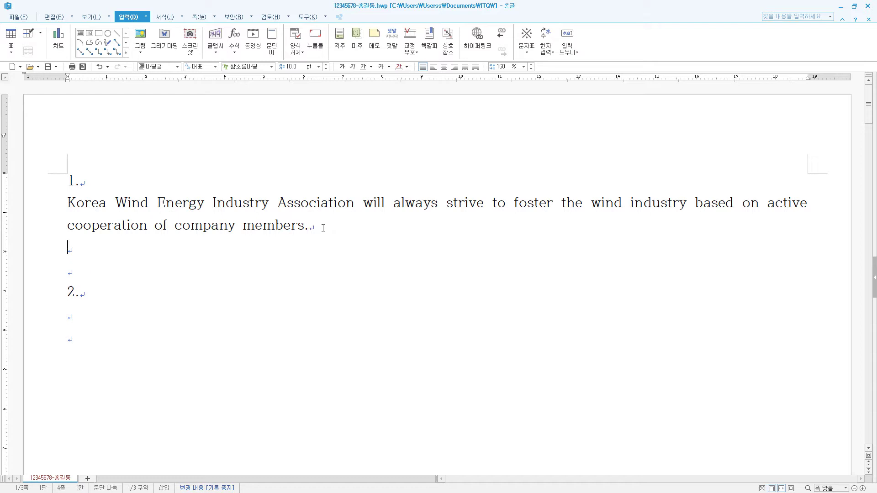
type("풍력발전이란 바람에너지를 이용하여 전기를 생산하는 발전방식으로 블레이드가 회전하면서 발생하는 기계에너지를 발전기를 통해 전기에너지로 변환하는 원리이다.")
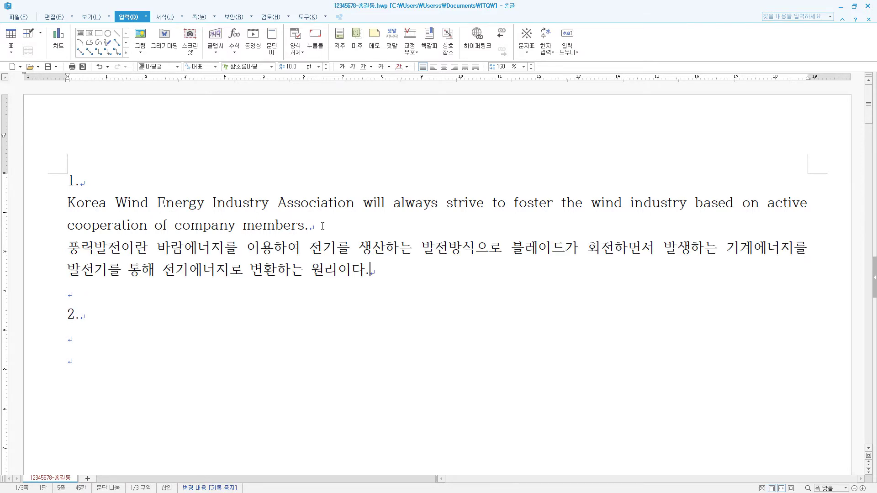
Step: Start a new paragraph-type style named "wind" for the English and Korean paragraphs under item 1
left_click_drag(370, 269, 67, 202)
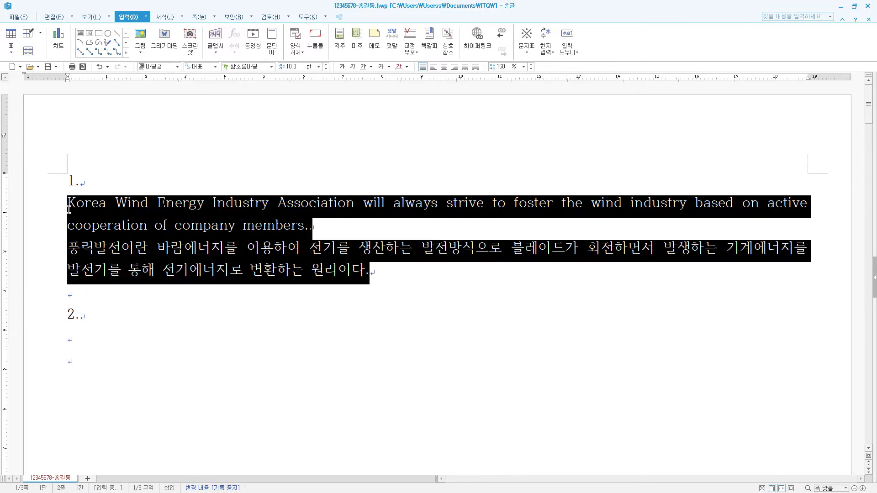
key("F6")
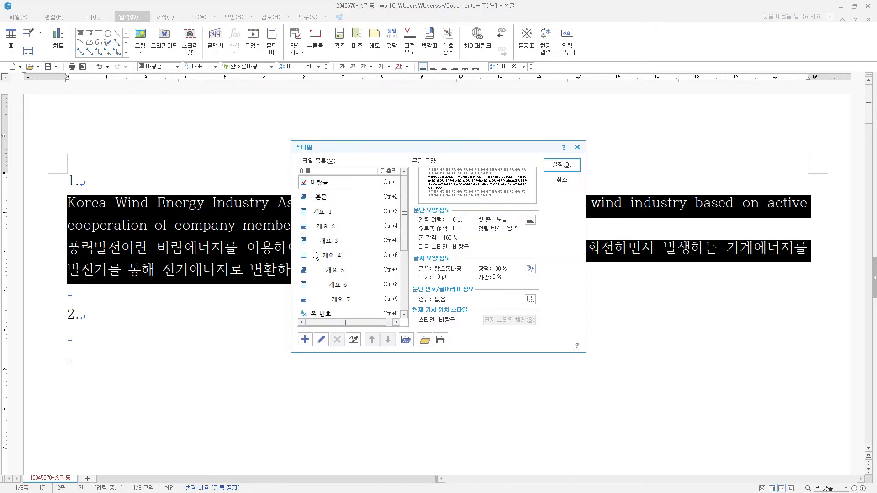
left_click(305, 340)
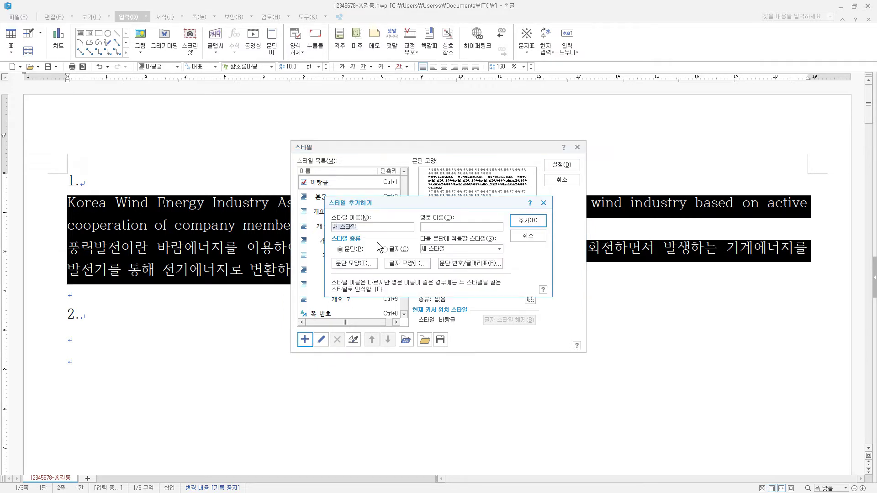
type("wind")
left_click(355, 249)
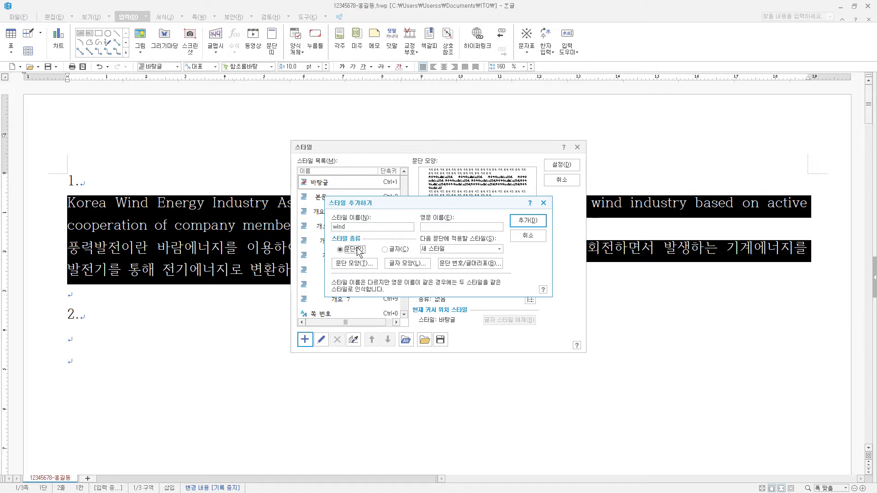
Step: Set the wind style's left margin to 15 pt and its spacing below the paragraph to 10 pt
left_click(364, 264)
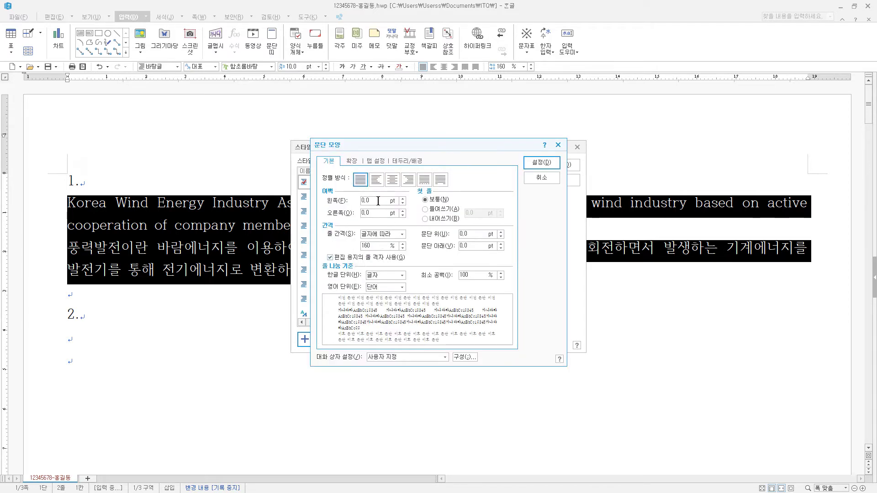
double_click(378, 200)
type("15")
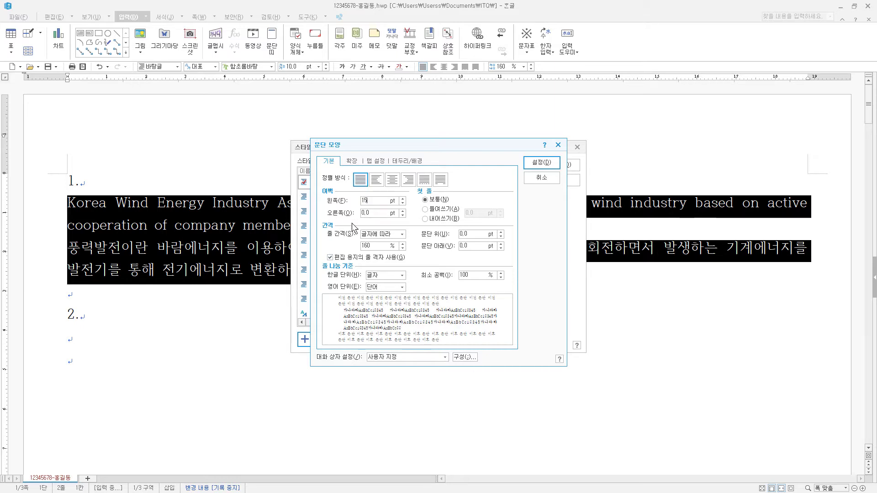
double_click(470, 245)
type("10")
left_click(551, 167)
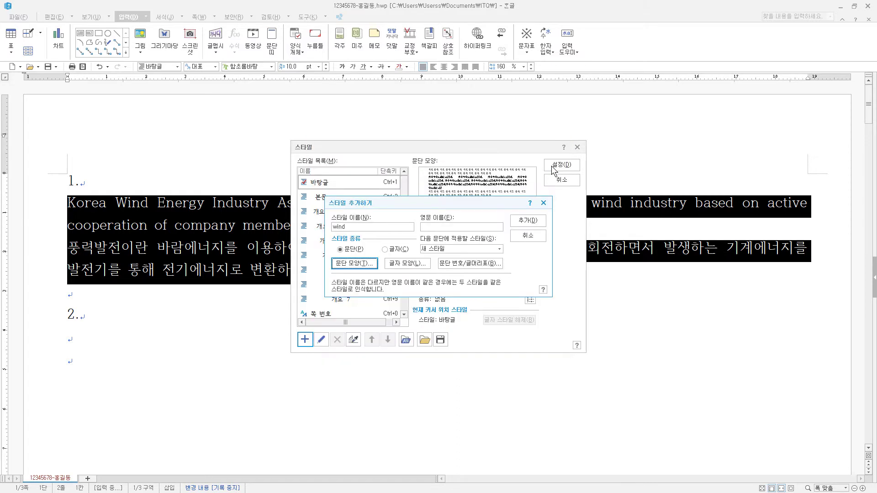
Step: Set the wind style's character width ratio (장평) to 95% and letter spacing (자간) to 5%
left_click(419, 264)
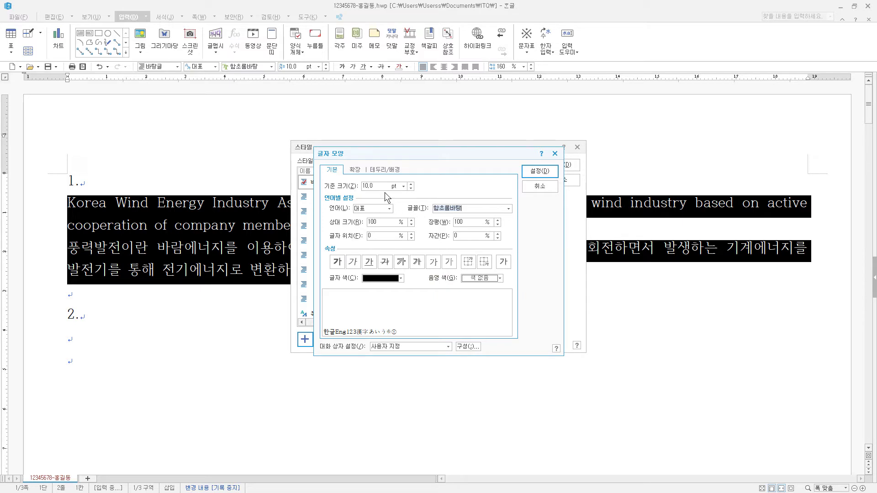
left_click(466, 221)
key("Delete")
key("Delete")
key("Delete")
type("95")
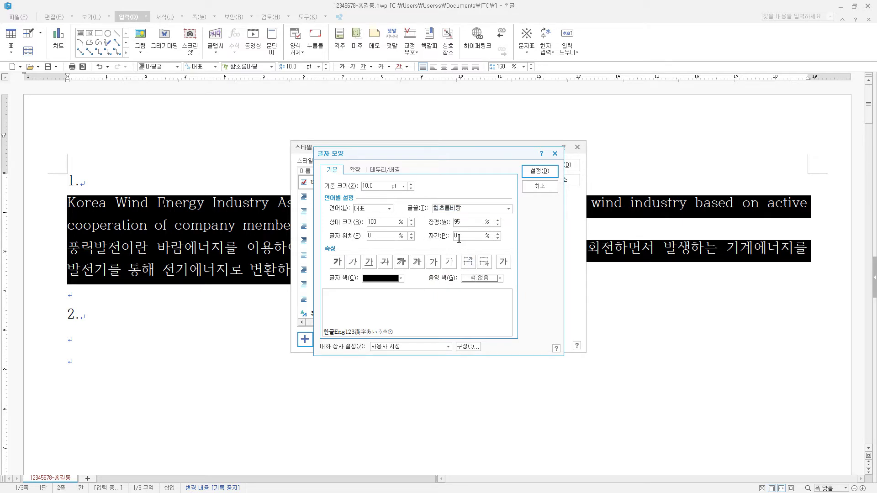
key("Tab")
key("Tab")
type("5")
Step: Set the wind style's Hangul font to 돋움 and English font to 궁서, and add the style to the list
left_click(360, 209)
left_click(384, 221)
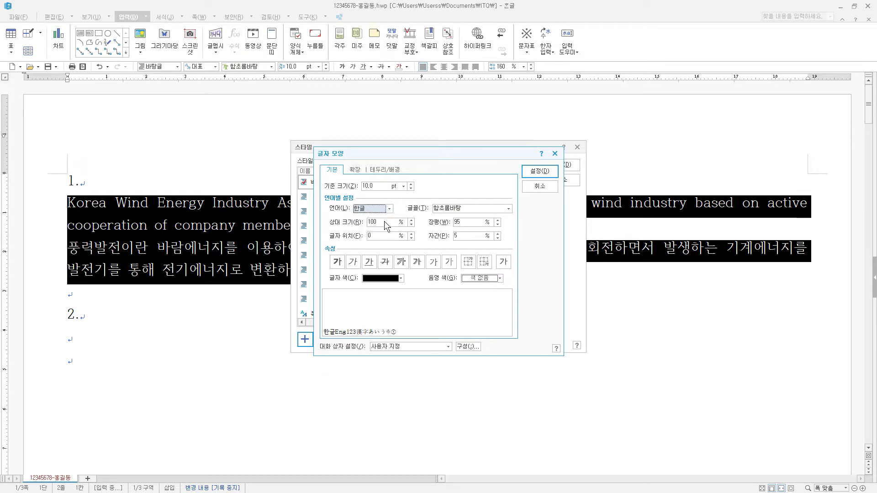
key("Tab")
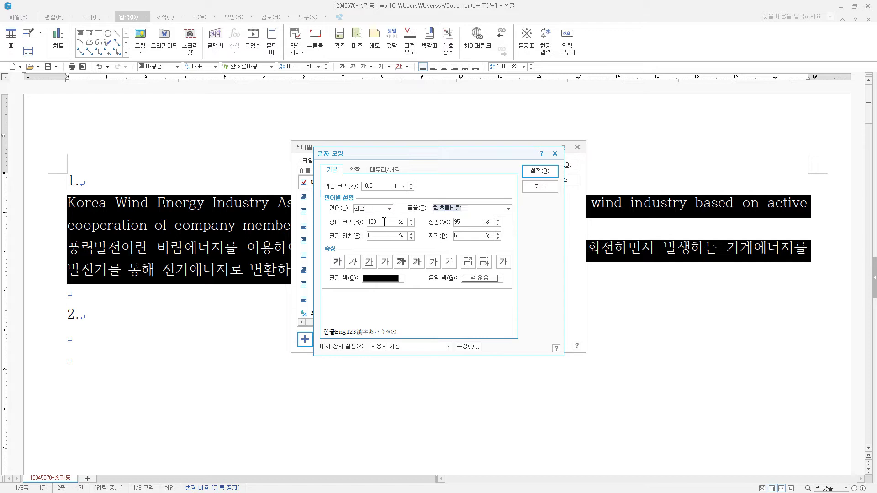
type("돋움")
left_click(388, 209)
left_click(386, 231)
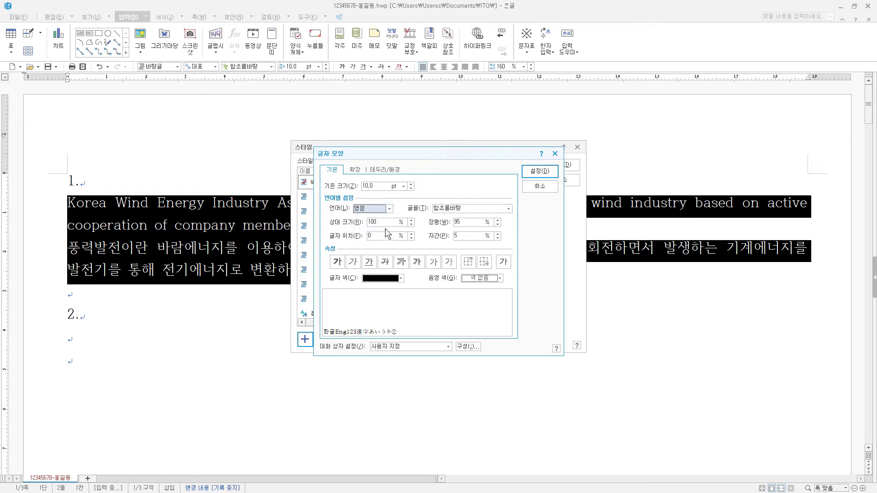
key("Tab")
type("궁서")
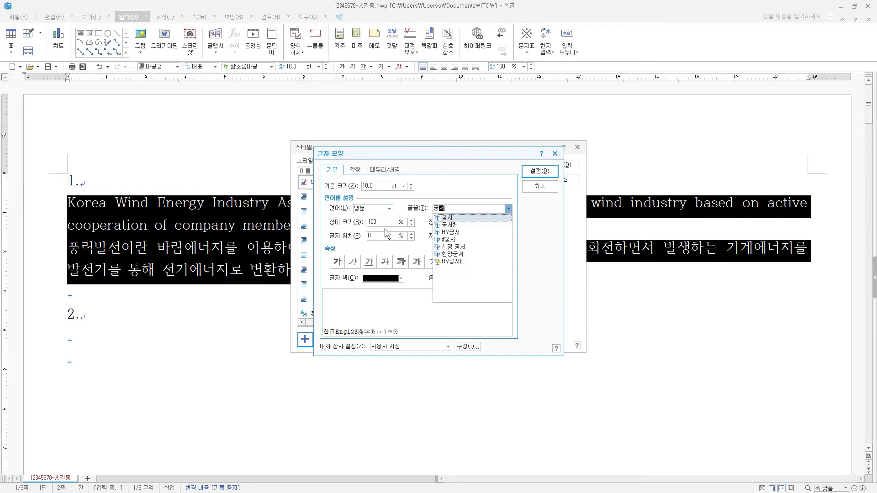
key("Return")
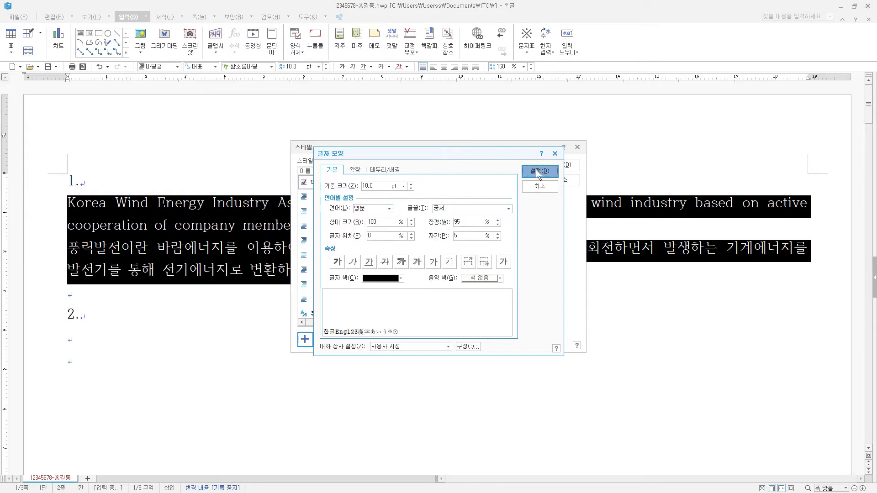
left_click(539, 171)
left_click(539, 219)
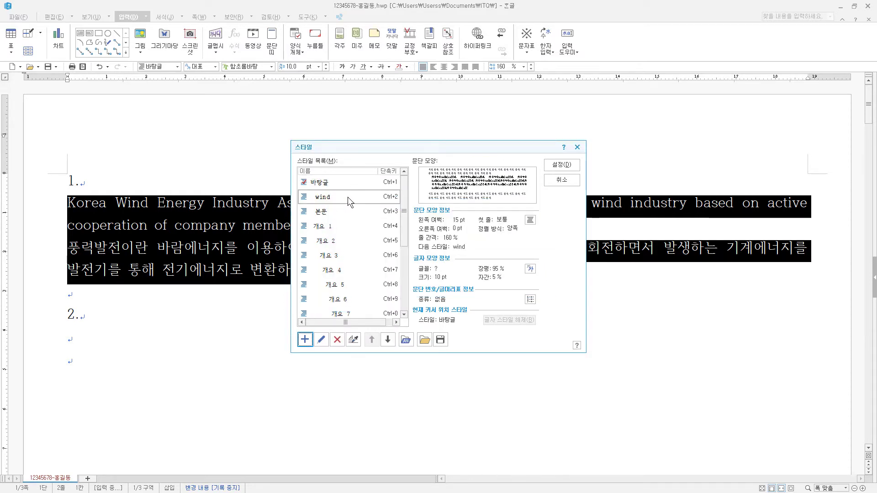
Step: Apply the wind style to the selected English and Korean paragraphs under item 1
left_click(574, 166)
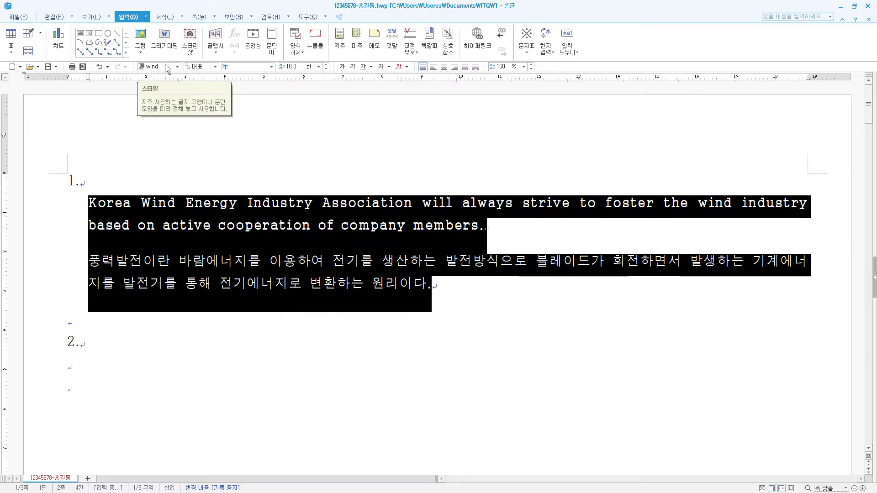
Step: Insert an inline table of 5 rows and 6 columns under item 2 and fill in the 2013년–2016년 energy figures with a 평균 column
left_click(118, 340)
scroll(92, 305, "down", 2)
left_click(92, 303)
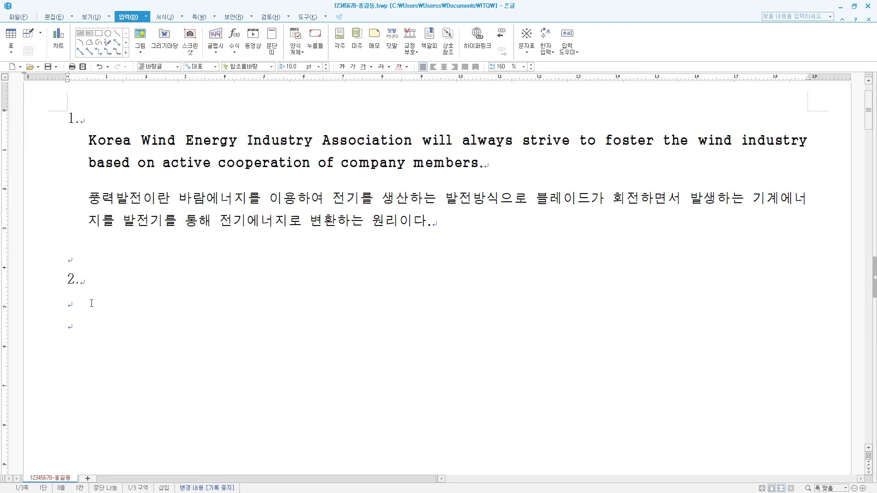
left_click(11, 34)
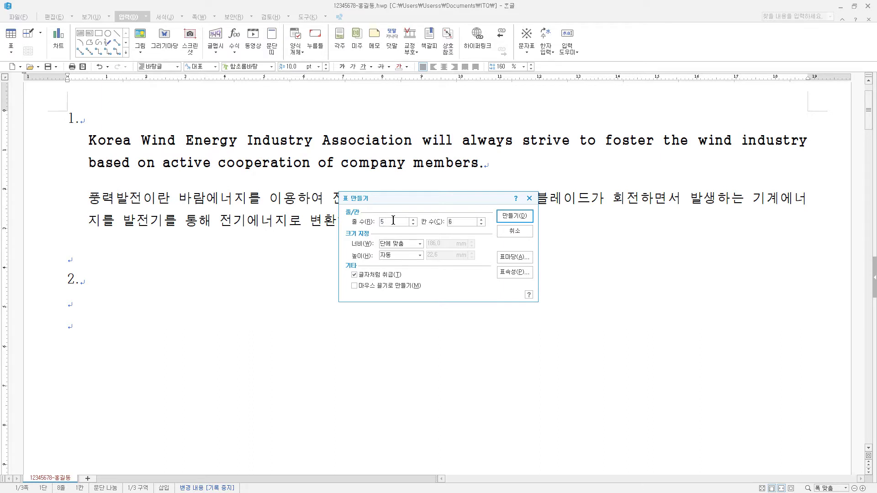
key("Tab")
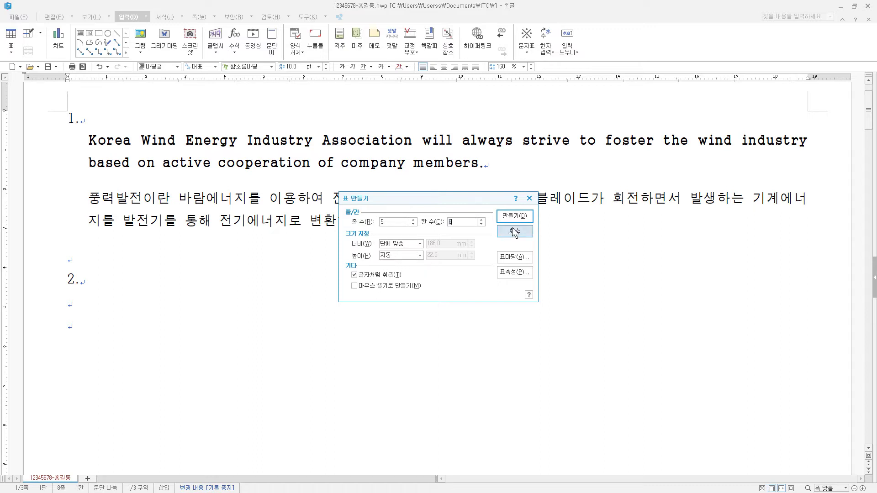
left_click(521, 217)
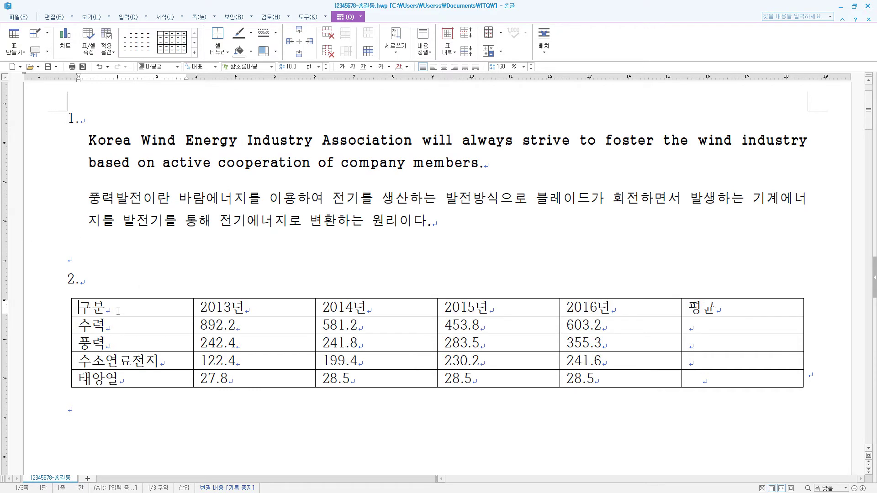
Step: Set the font of every cell in the item 2 table to 돋움
left_click_drag(118, 311, 742, 378)
left_click(257, 67)
type("돋움")
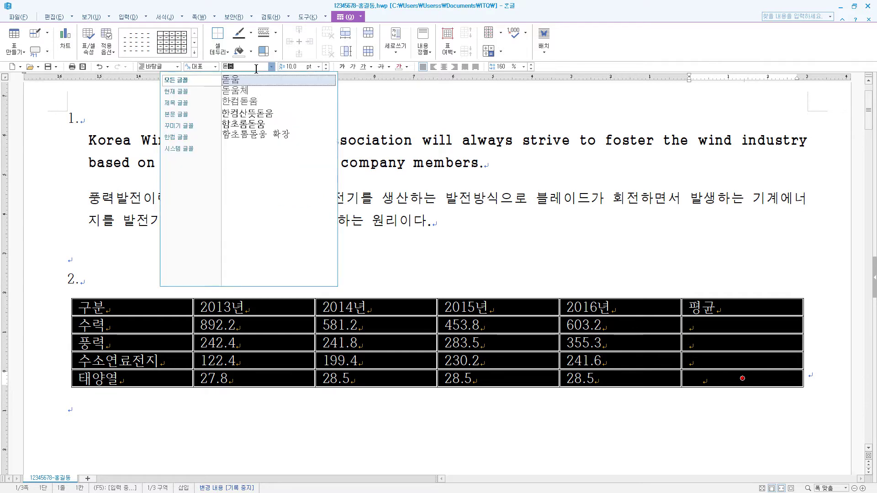
key("Return")
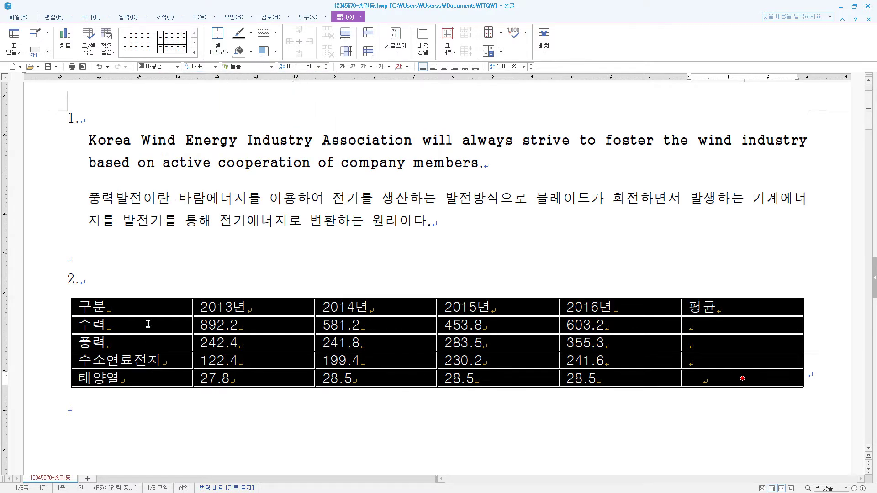
Step: Center the table's header row and first column, and right-align all the number cells including the 평균 column
left_click(149, 308)
left_click_drag(132, 307, 742, 307)
left_click_drag(174, 323, 132, 379)
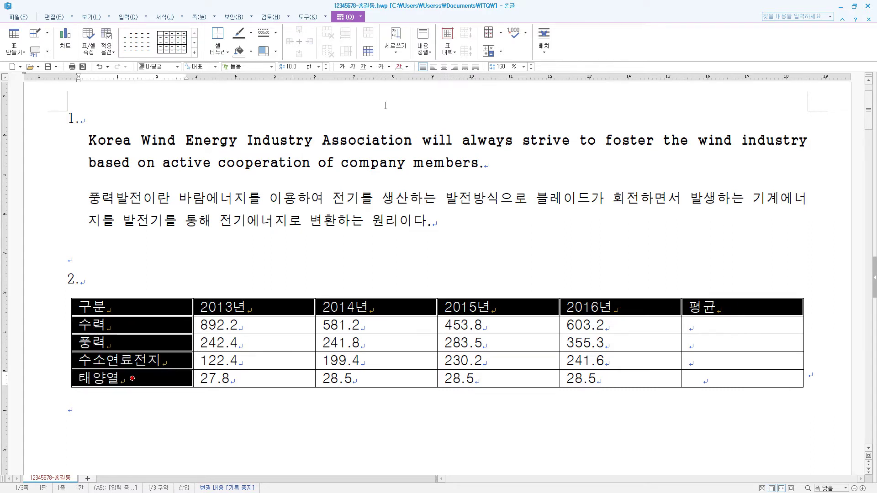
left_click(444, 67)
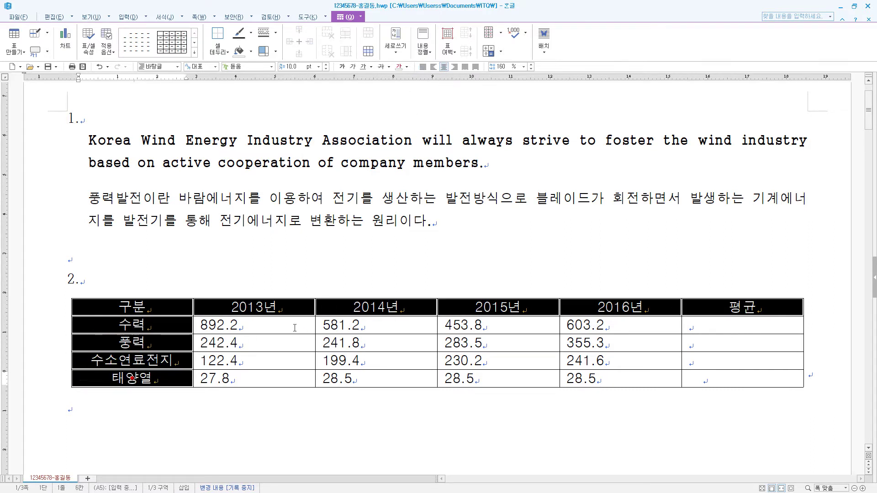
left_click_drag(295, 328, 770, 379)
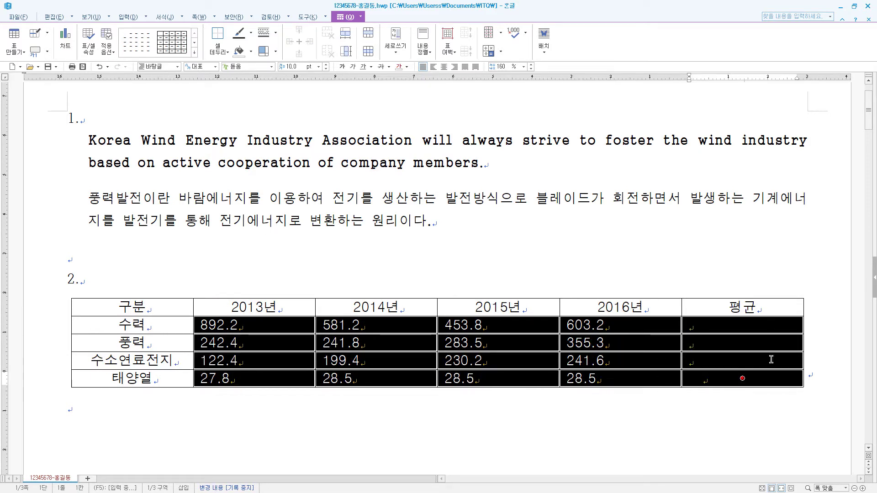
left_click(455, 67)
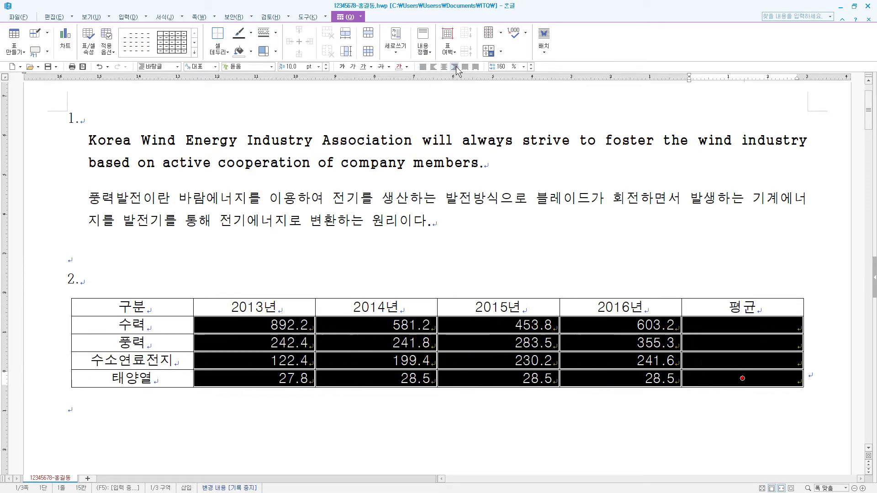
Step: Fill the table cells from 구분 through the 수소연료전지 row, up to the 2016년 column, with a yellow background
left_click_drag(165, 304, 620, 361)
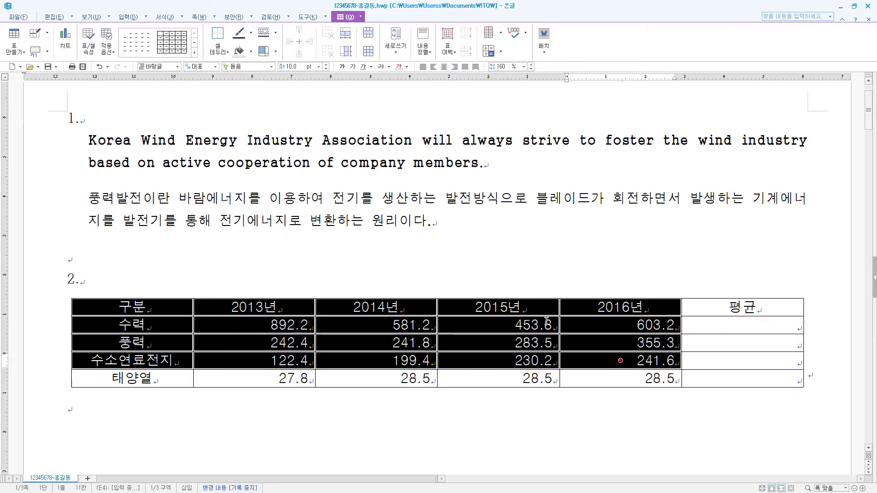
key("l")
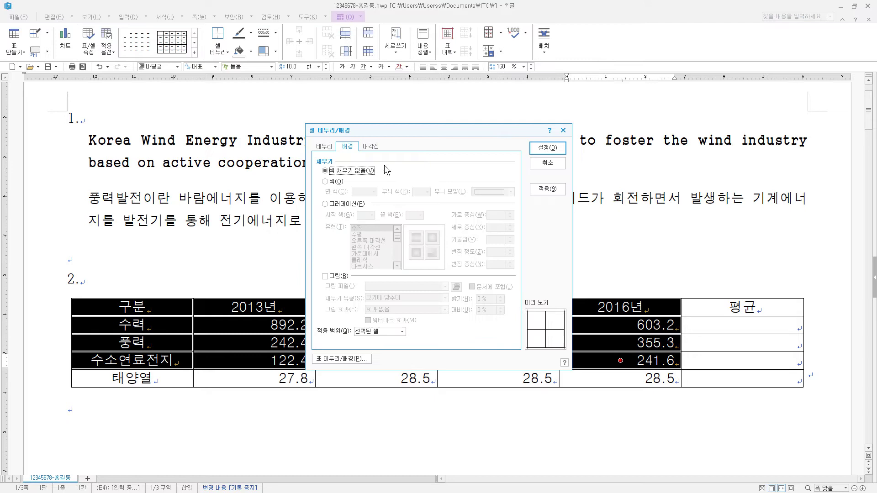
left_click(335, 182)
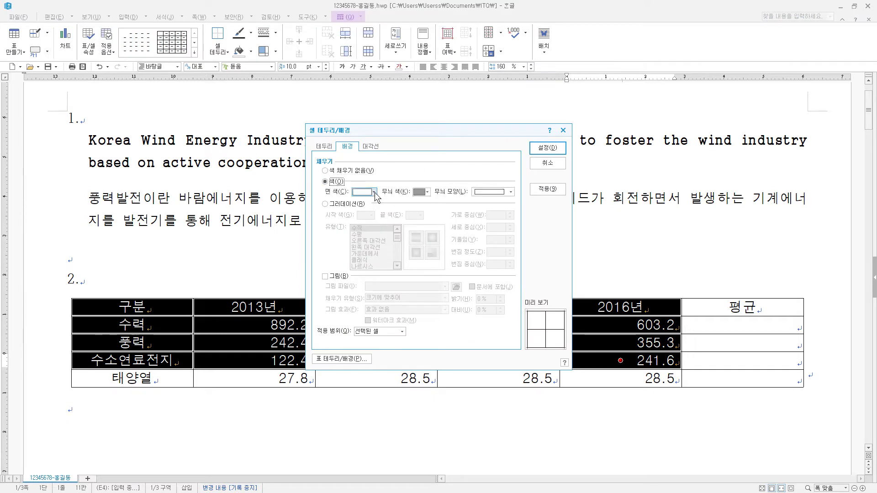
left_click(373, 192)
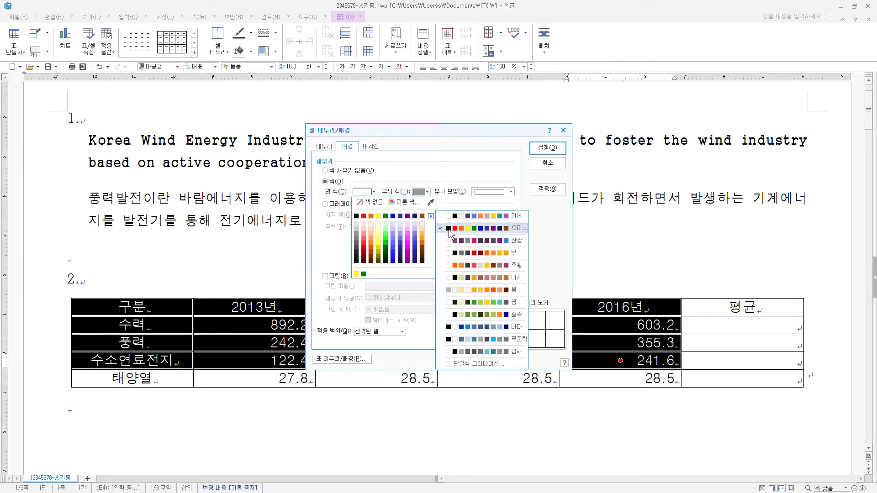
left_click(376, 215)
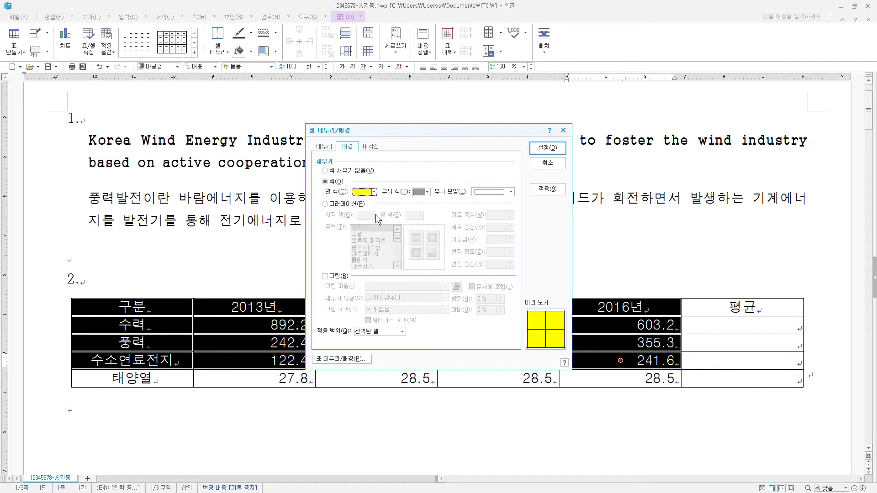
left_click(561, 149)
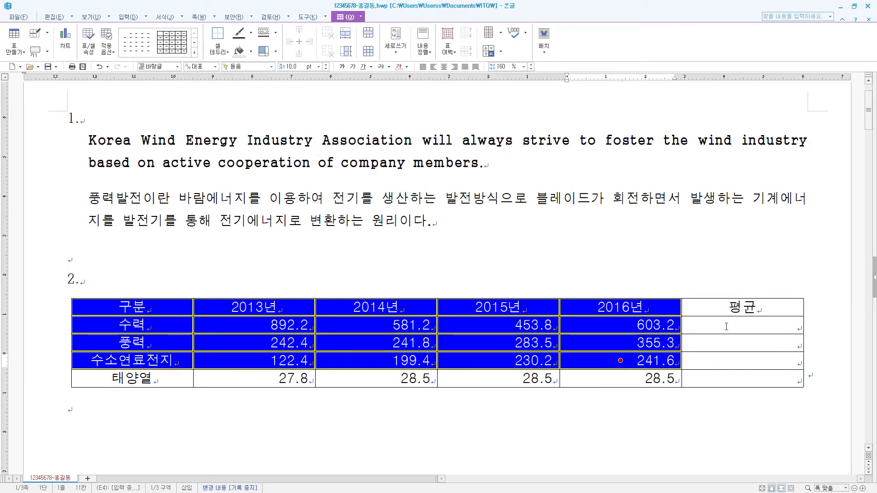
Step: Calculate the block average (블록 평균) of the 수력, 풍력 and 수소연료전지 rows into the 평균 column
left_click_drag(726, 327, 736, 363)
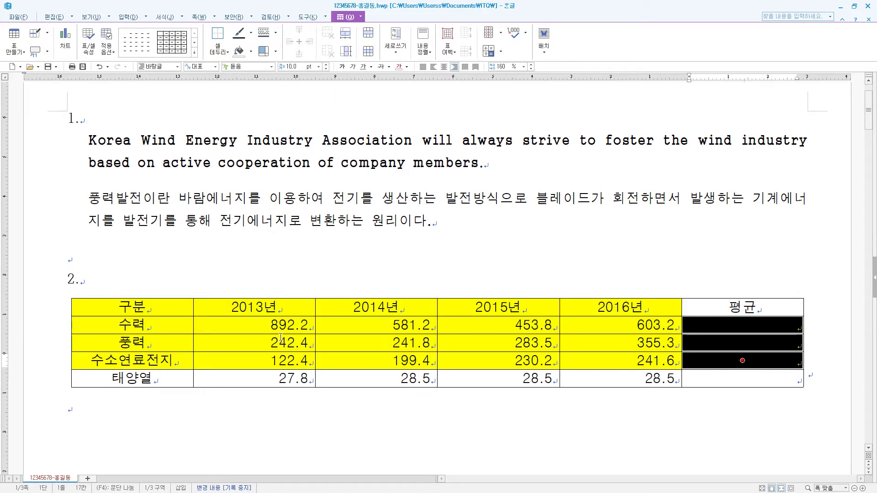
left_click_drag(279, 326, 753, 358)
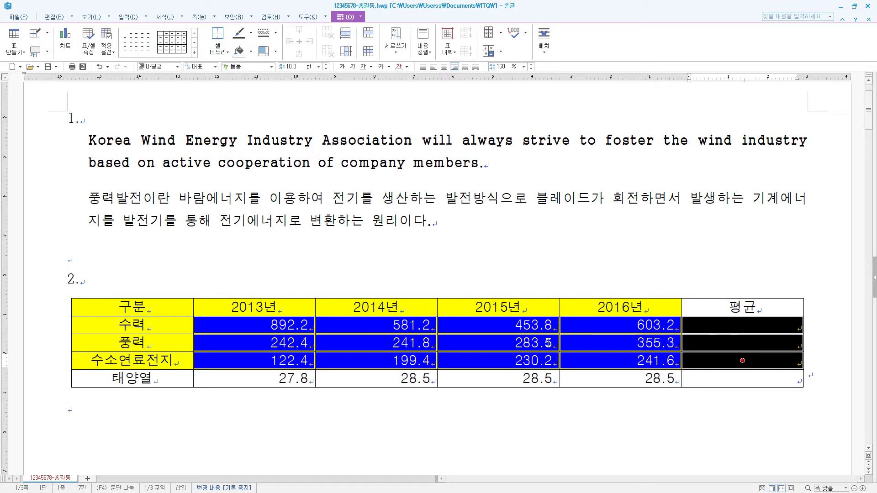
right_click(622, 325)
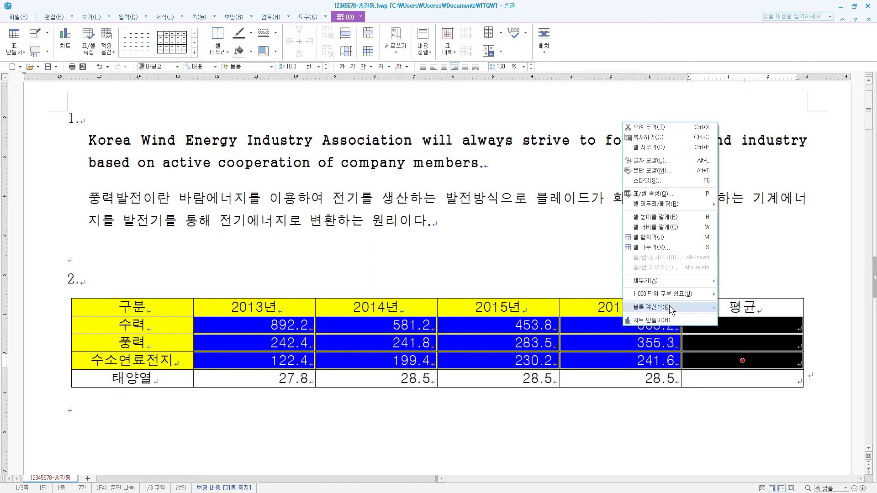
mouse_move(668, 306)
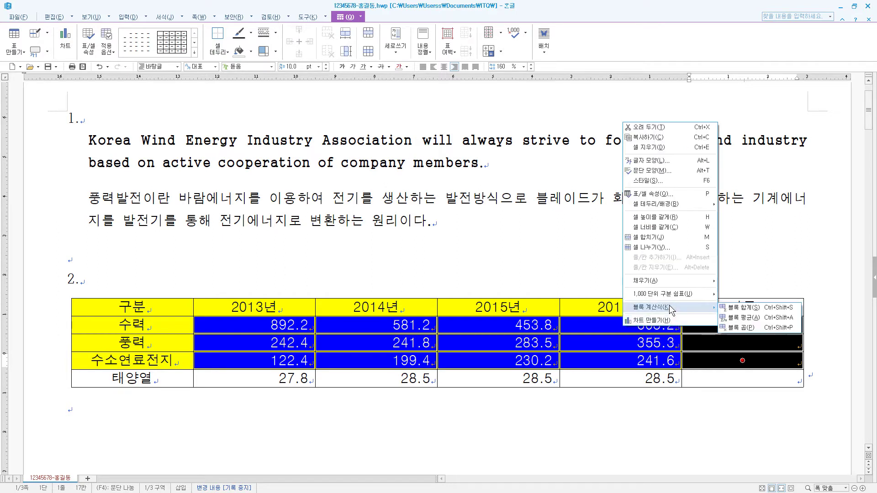
left_click(757, 321)
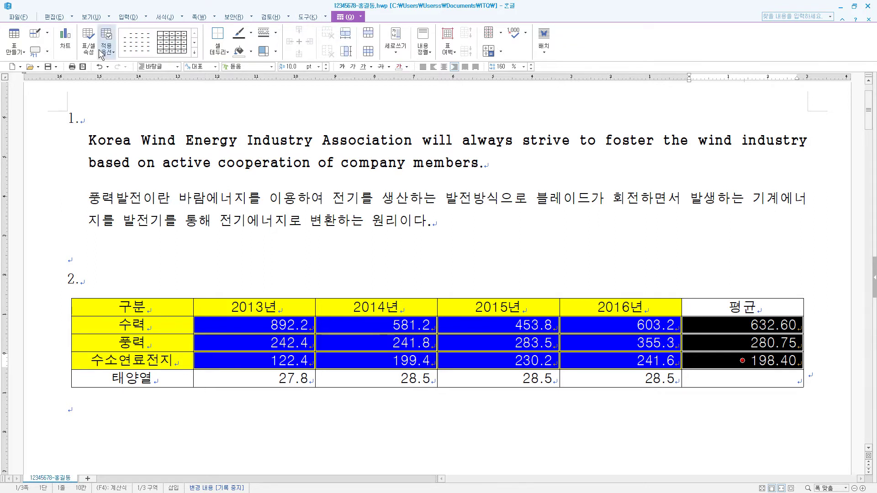
Step: Add a caption above the table and replace its default text with "연도별 신재생에너지 보급 현황(단위 : TOE)"
left_click(48, 51)
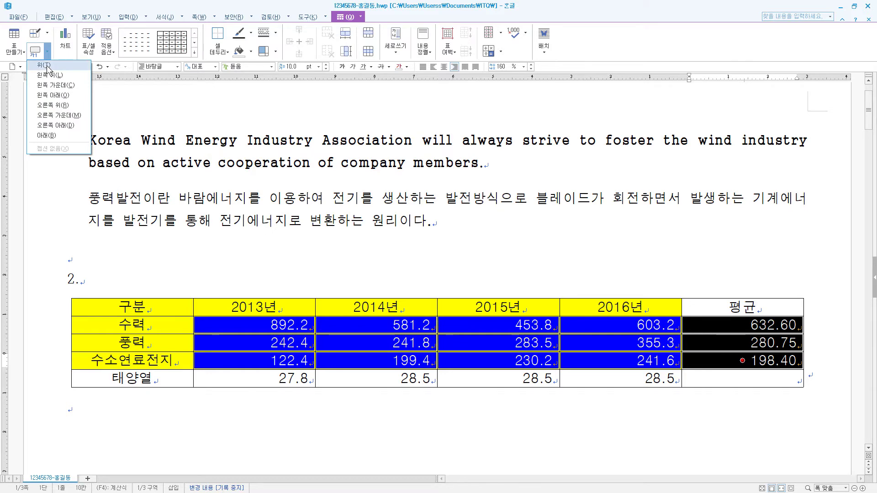
left_click(48, 65)
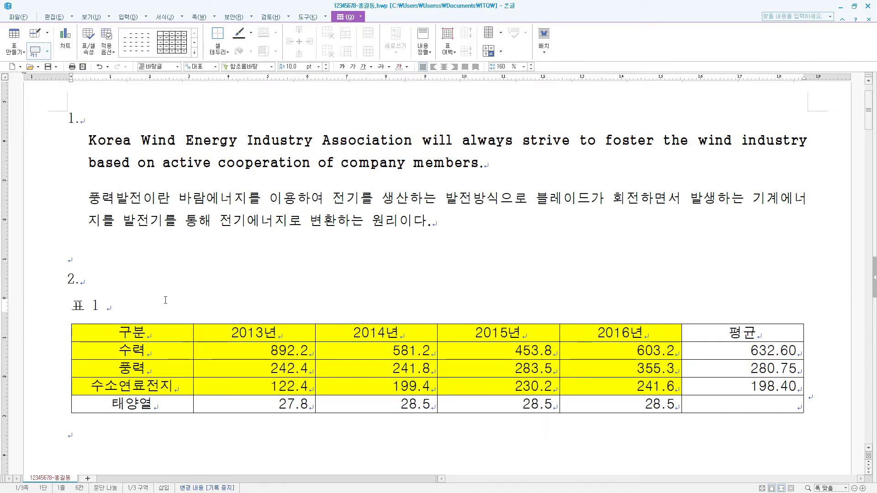
left_click_drag(164, 299, 52, 312)
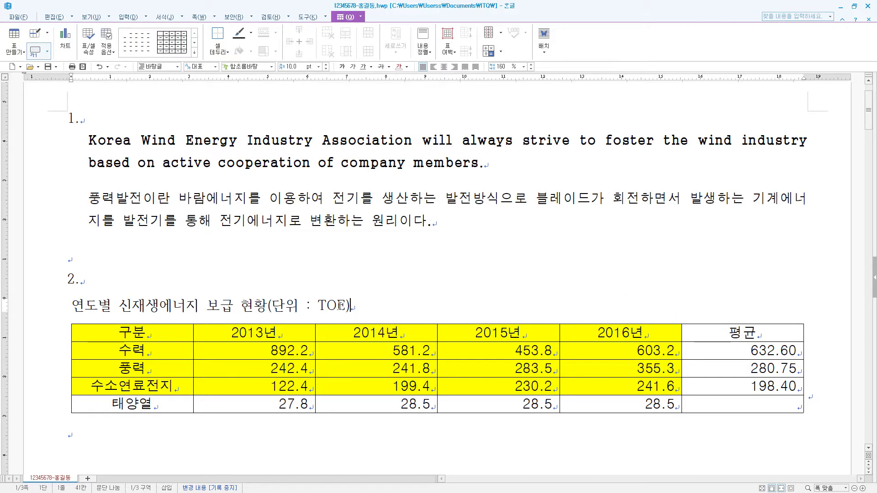
Step: Set the table caption's font to 돋움 and align it to the right
left_click_drag(372, 311, 43, 322)
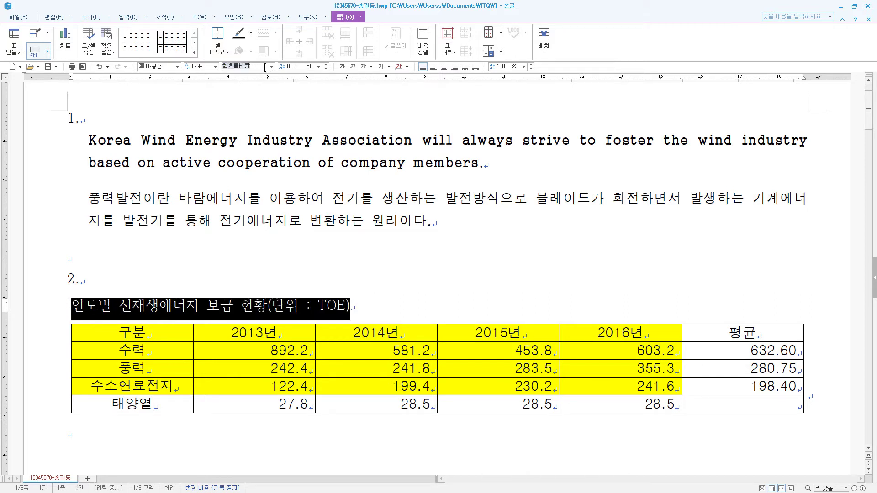
type("돋움")
key("Return")
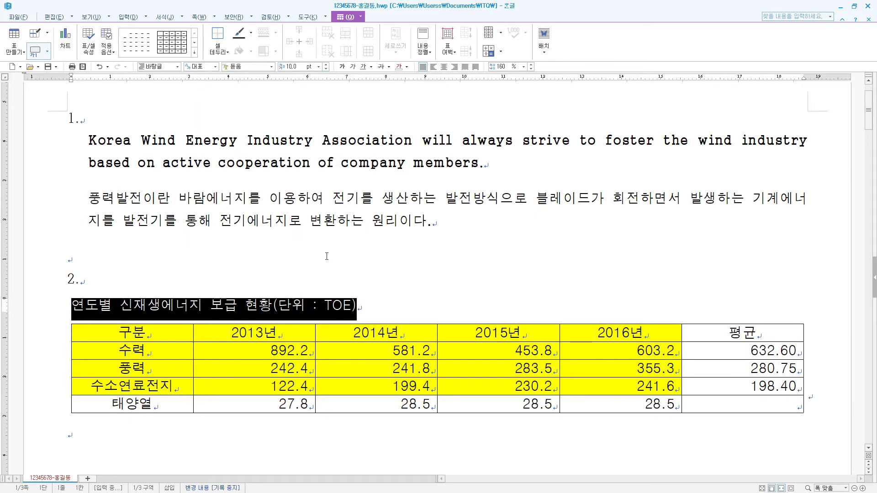
left_click(453, 67)
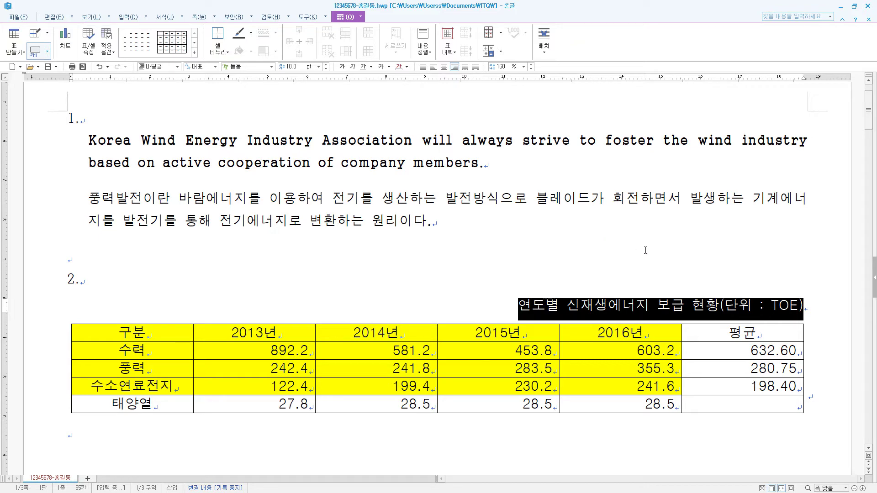
Step: Give the whole table a double solid line (이중 실선) on its outer border
left_click(721, 386)
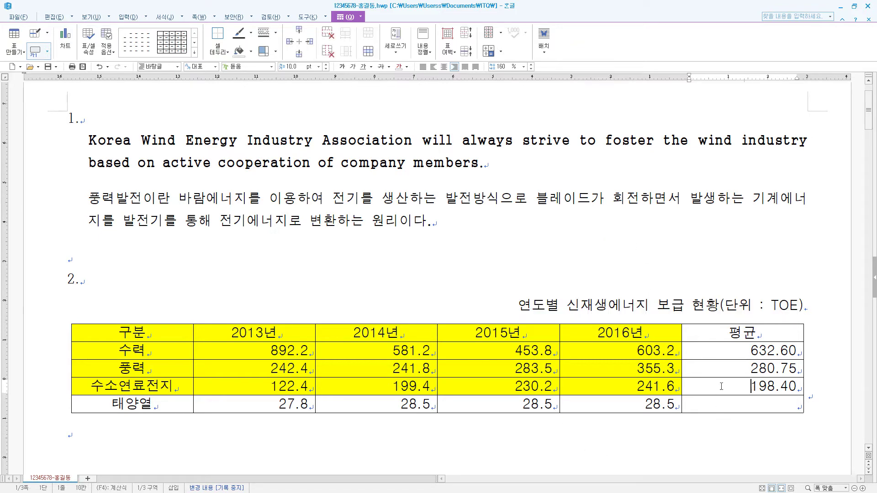
scroll(721, 388, "down", 2)
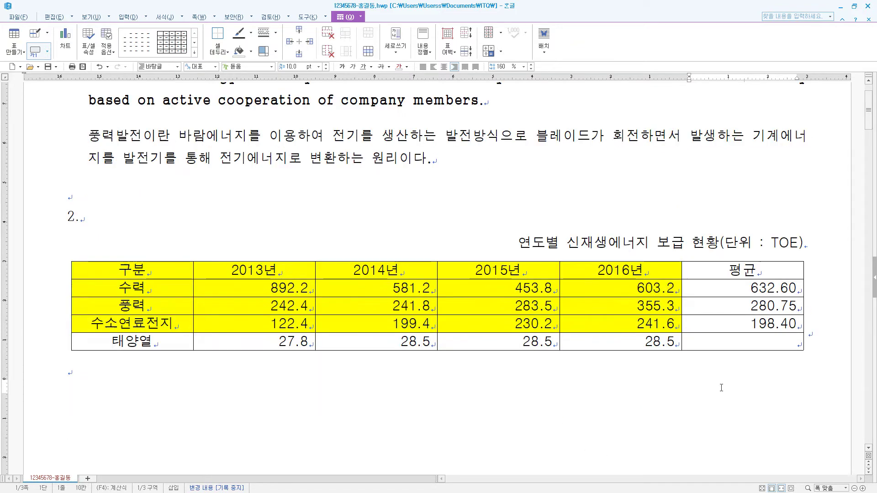
left_click_drag(161, 271, 789, 345)
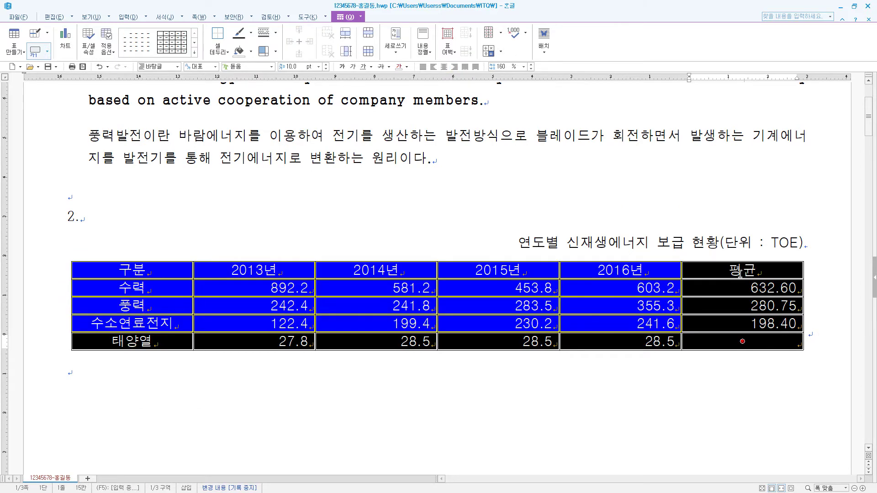
key("l")
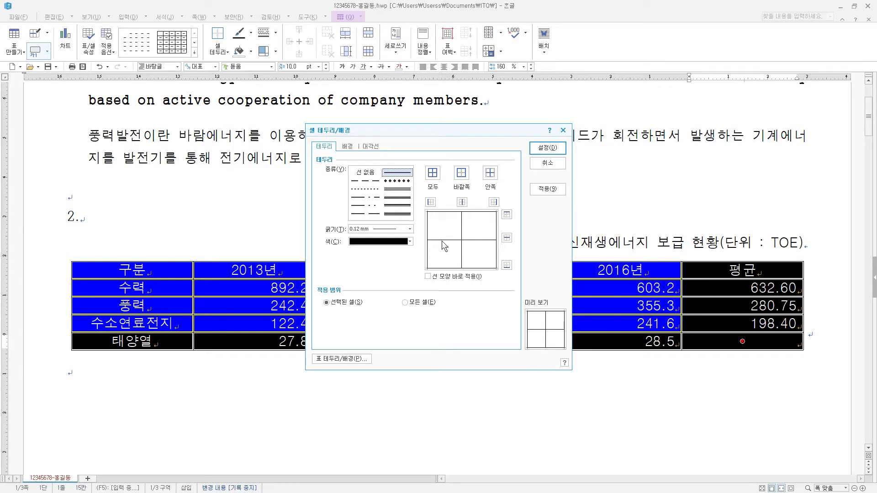
left_click(404, 189)
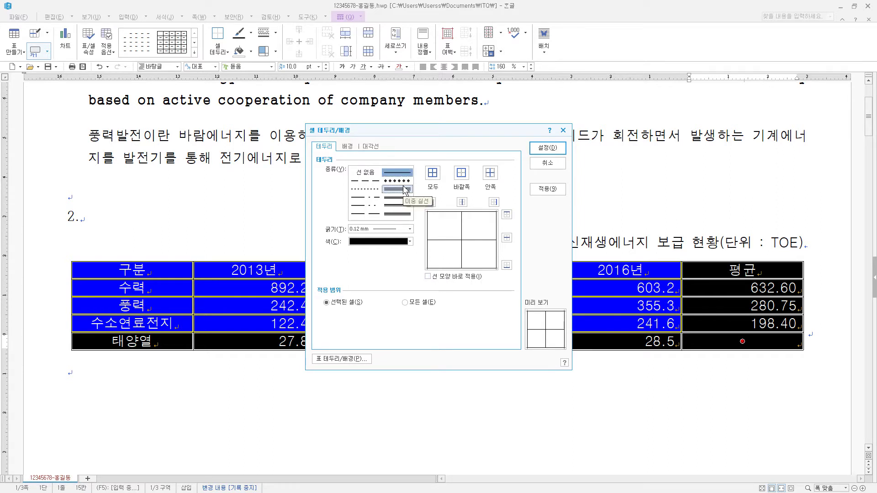
left_click(466, 178)
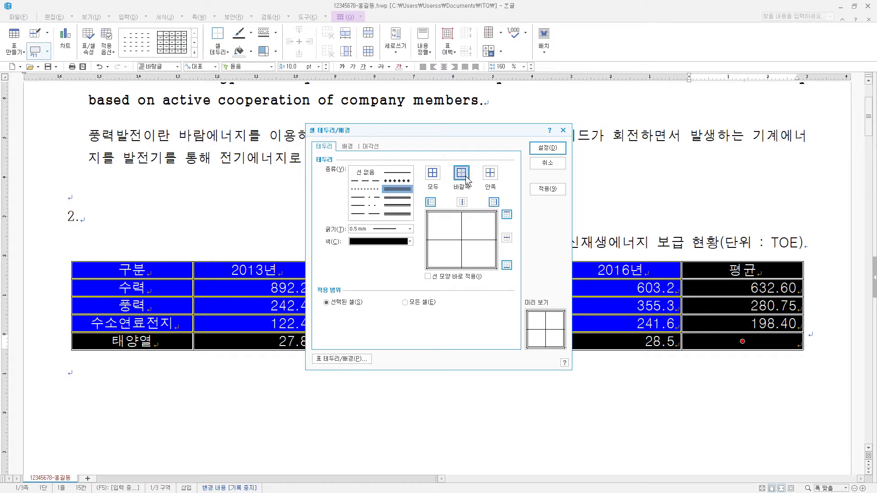
left_click(548, 148)
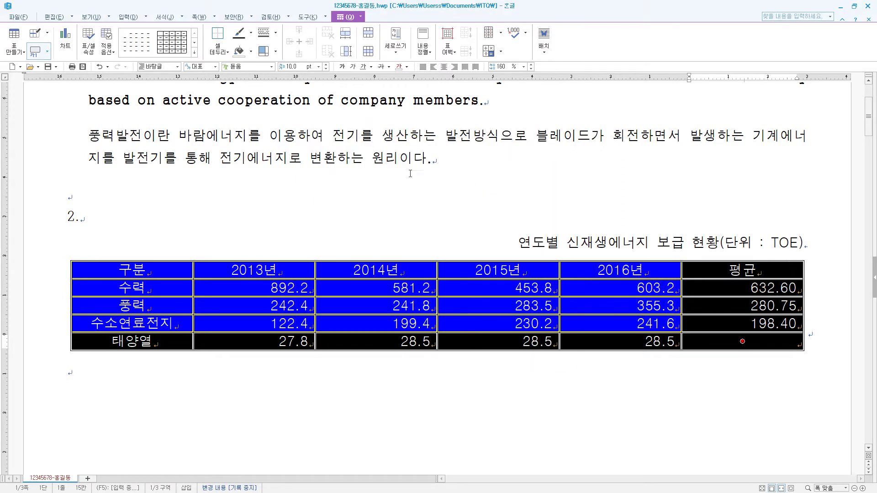
Step: Apply a 0.5 mm double solid line (이중 실선) to the bottom border of the table's header row
left_click_drag(153, 275, 733, 268)
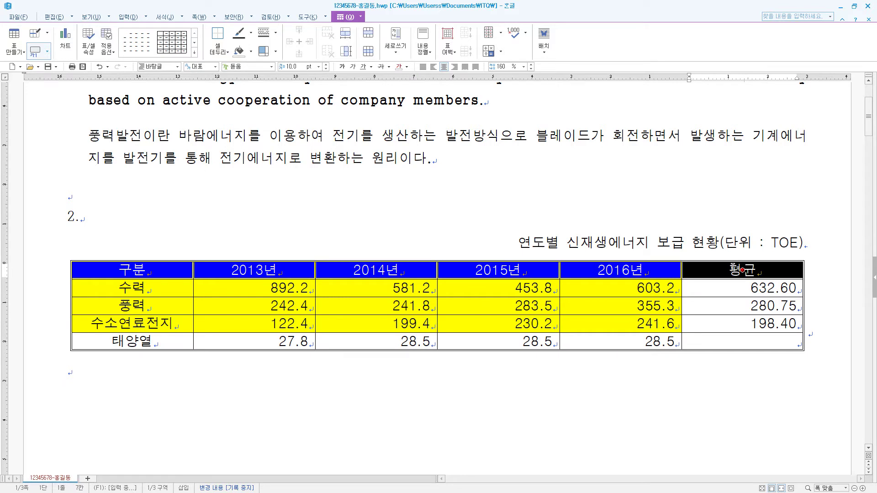
key("l")
left_click(396, 190)
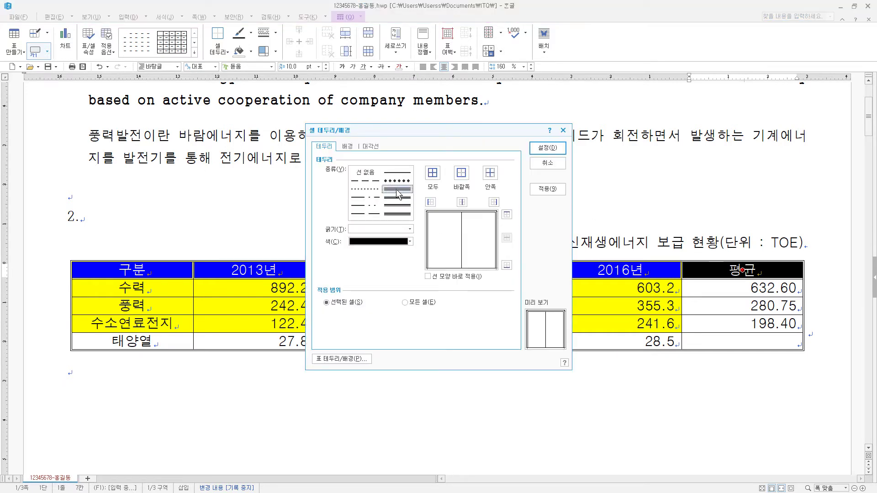
left_click(506, 265)
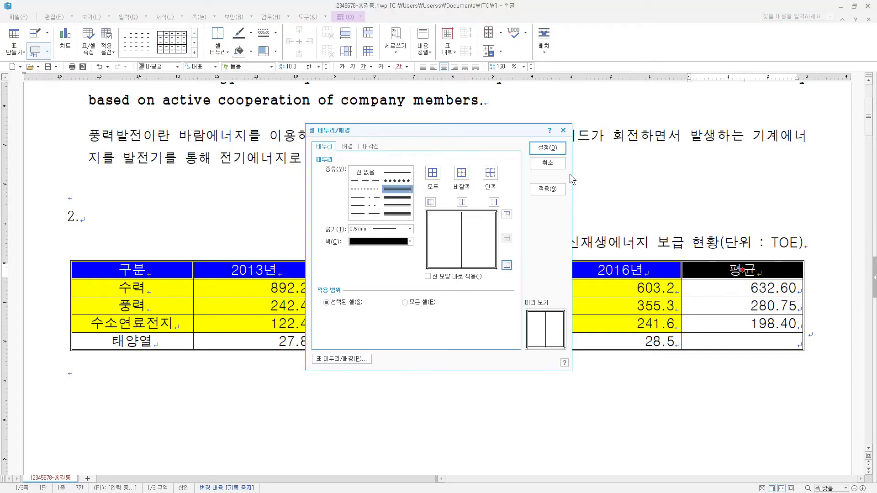
left_click(547, 148)
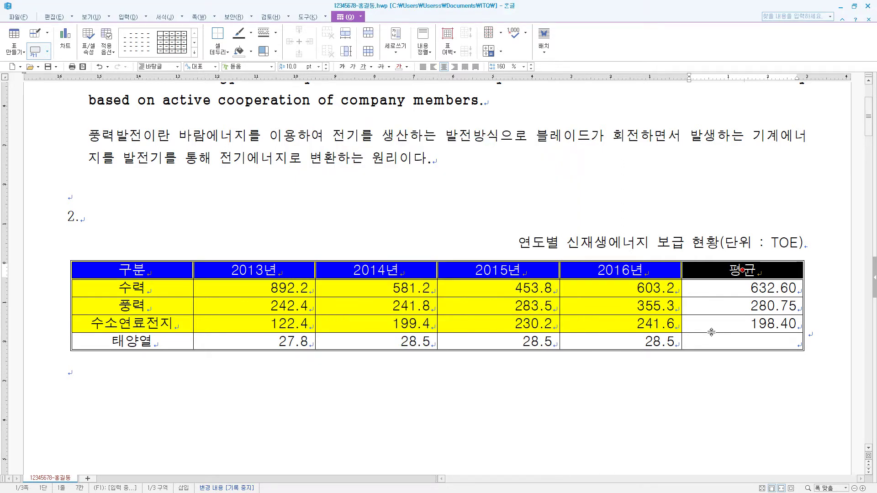
Step: Draw both diagonal lines in the empty 평균 cell of the 태양열 row, using a 0.1 mm solid line
left_click(735, 344)
key("F5")
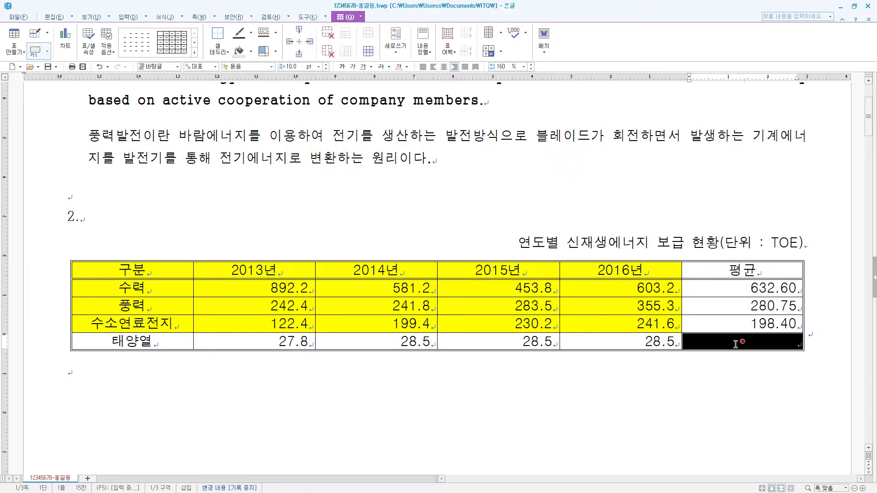
key("l")
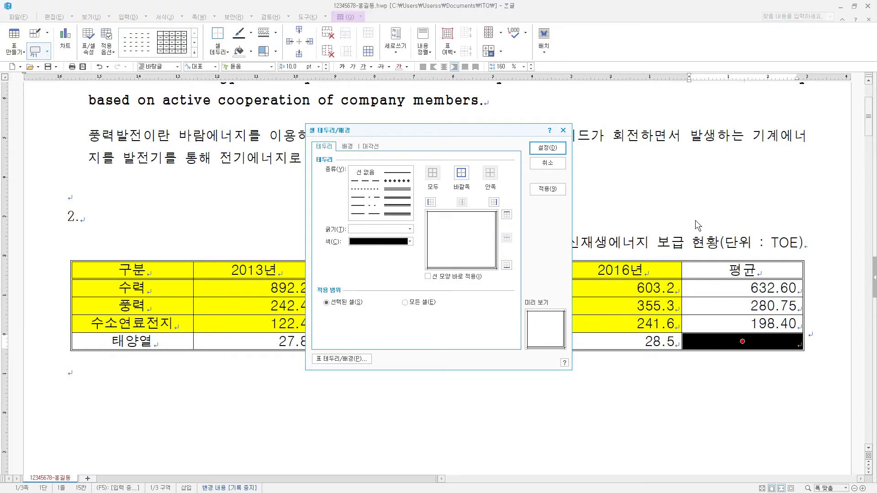
left_click(370, 146)
left_click(342, 268)
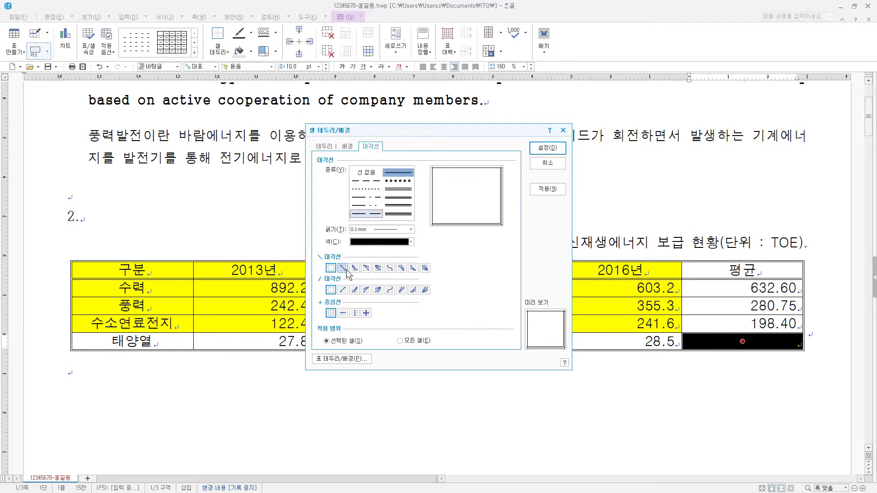
left_click(343, 290)
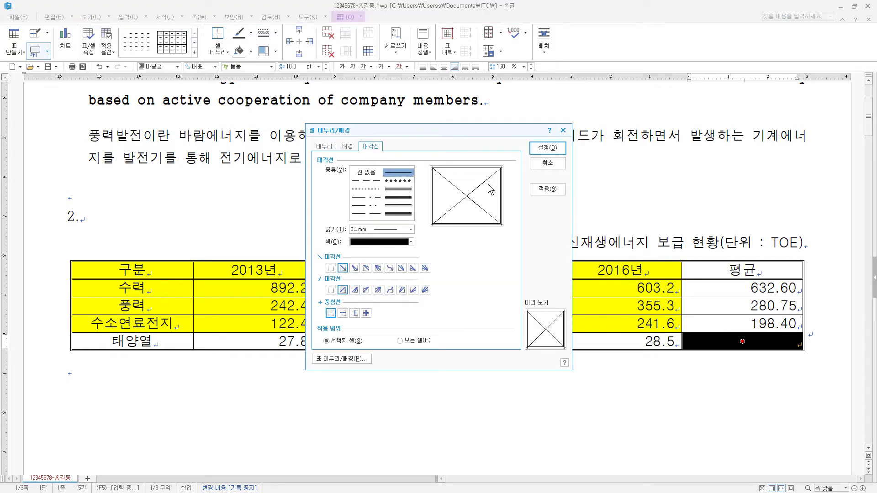
left_click(546, 149)
Step: Increase the height of all table rows slightly and add a blank line below the table
left_click_drag(130, 270, 711, 340)
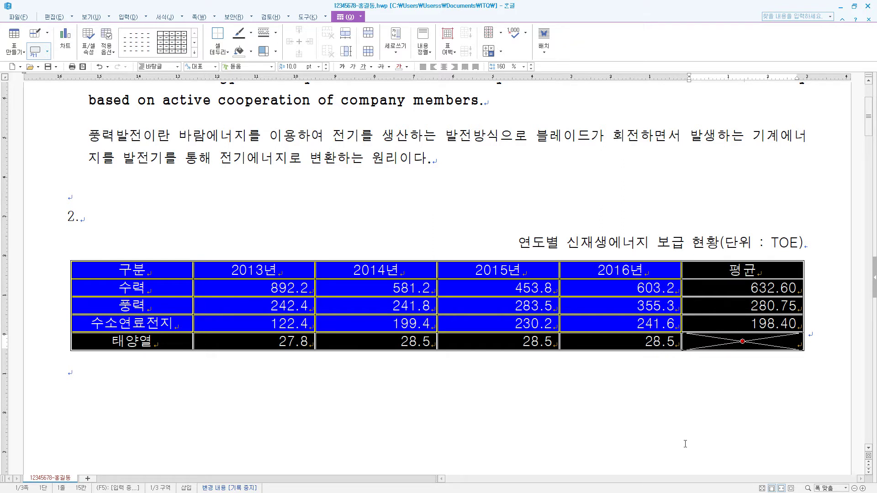
key("ctrl+Down")
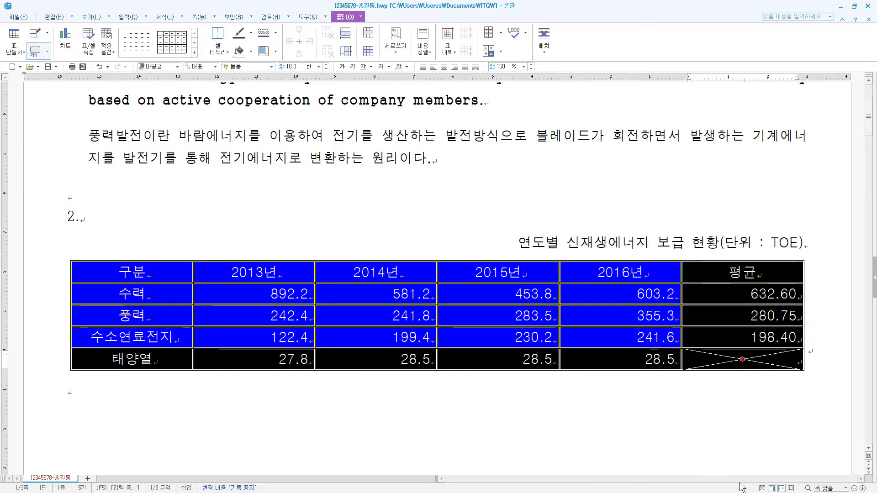
key("Escape")
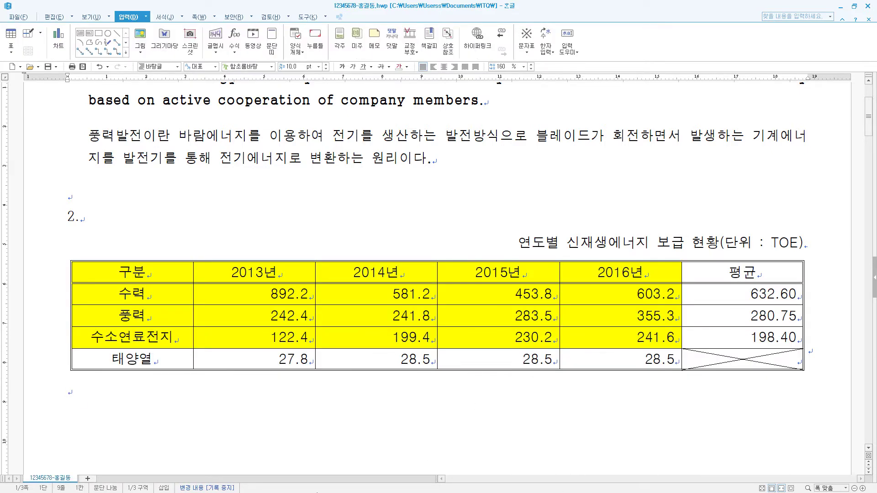
key("Return")
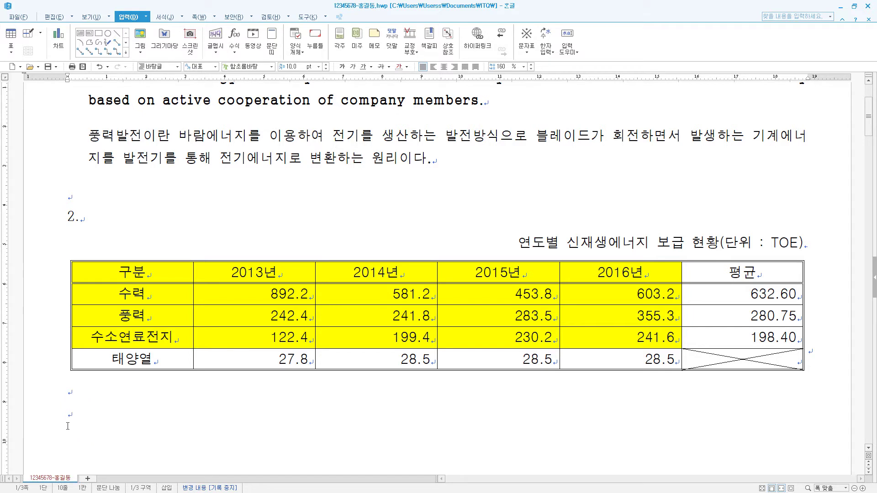
Step: Create a chart from the 구분 to 2016년 columns of the header, 수력, 풍력 and 수소연료전지 rows
left_click_drag(137, 275, 623, 342)
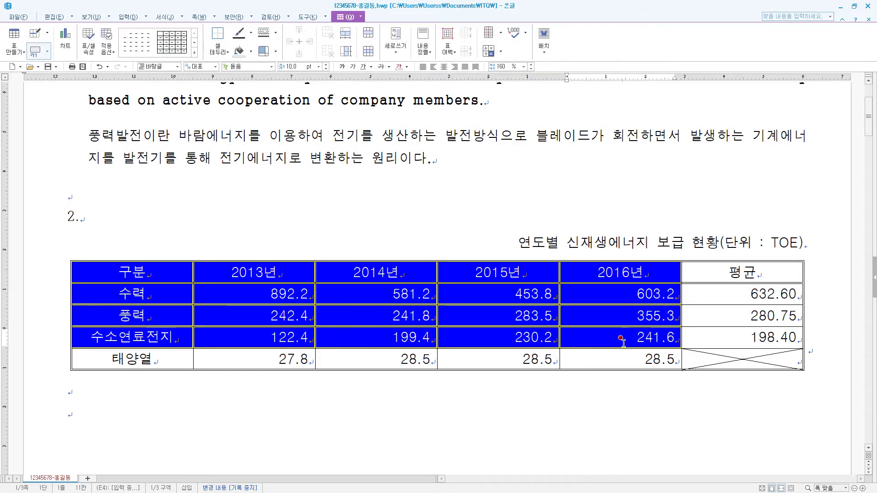
right_click(462, 270)
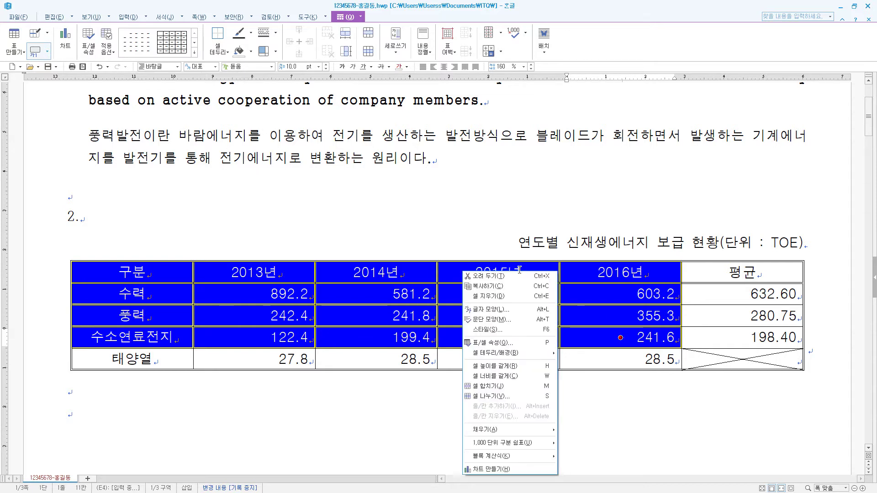
left_click(501, 469)
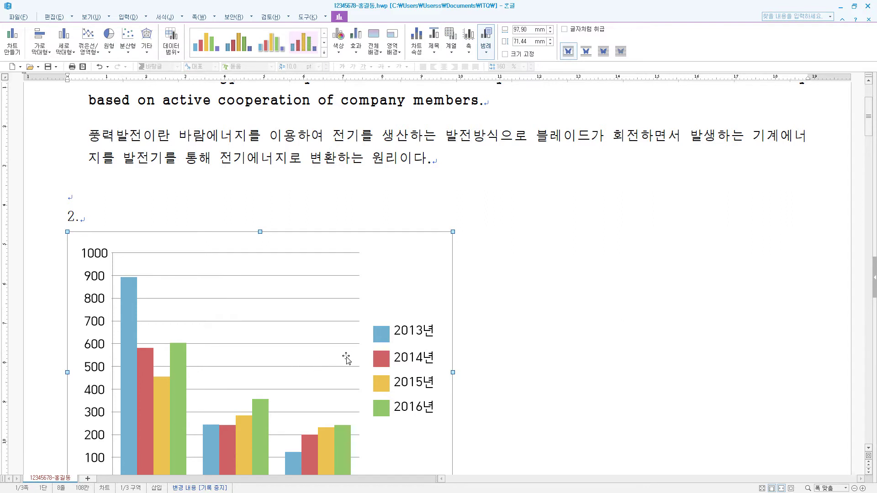
Step: Set the chart to be treated as a character (글자처럼 취급) and place it below the table
scroll(344, 358, "down", 2)
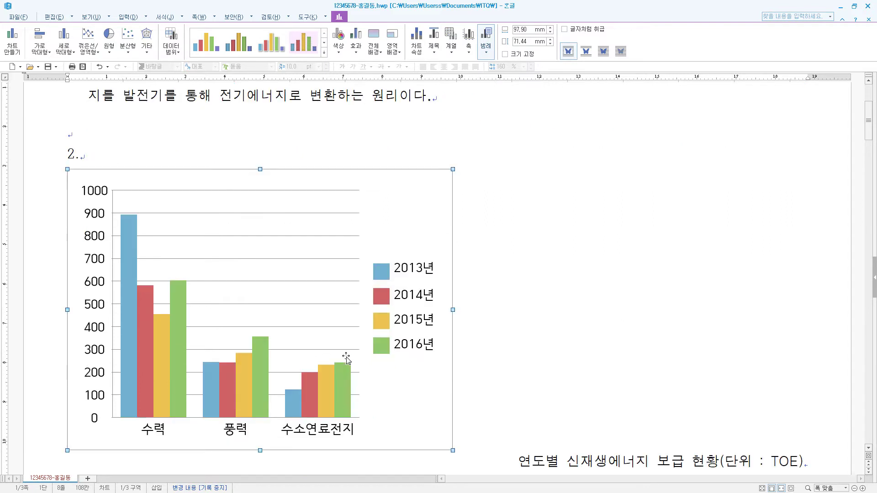
right_click(426, 181)
left_click(471, 185)
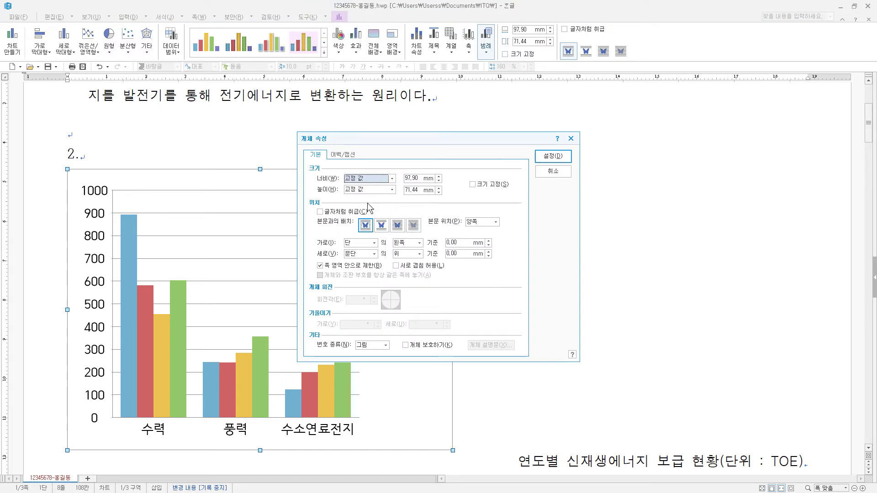
left_click(346, 212)
left_click(553, 156)
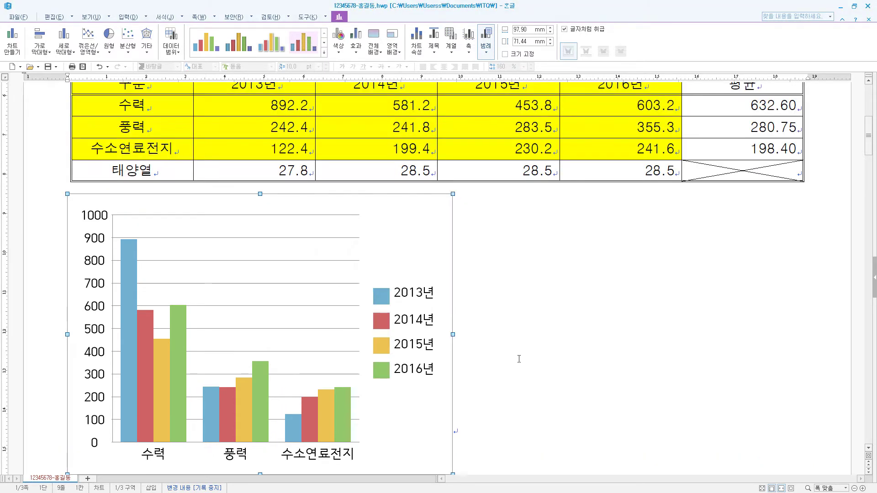
Step: Move the chart one line down from the table and widen it to about 187 mm, matching the table's width
scroll(493, 356, "down", 1)
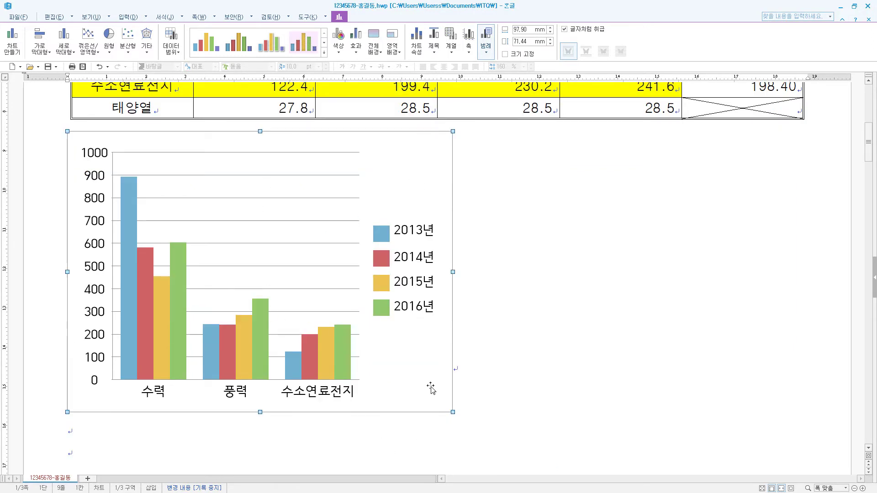
left_click_drag(430, 387, 433, 440)
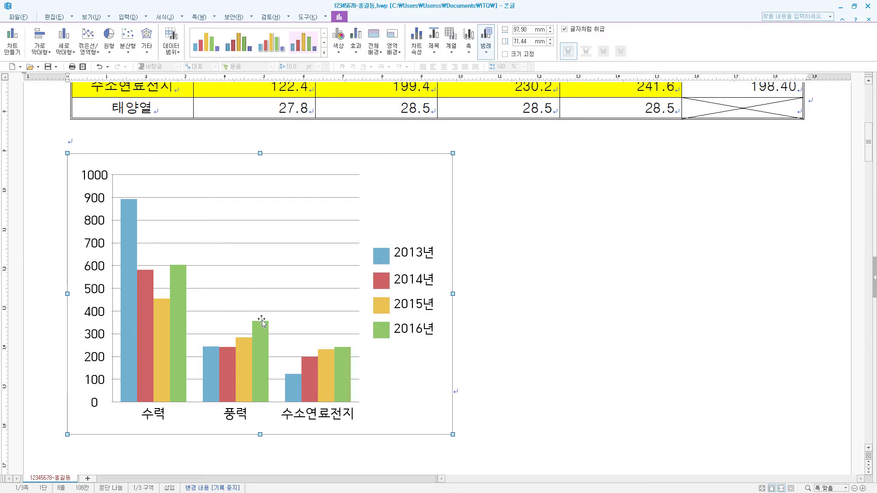
left_click_drag(454, 294, 805, 289)
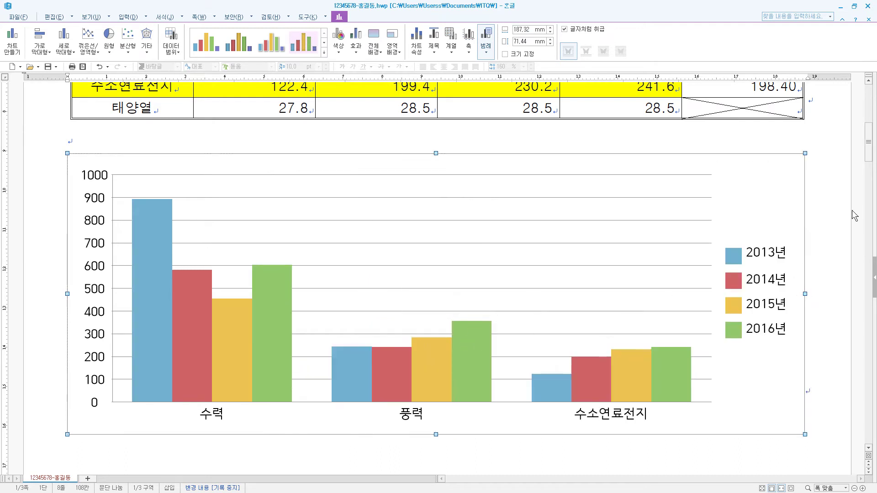
Step: Change the chart type to clustered horizontal bar (가로 막대형) in the chart wizard and set its direction to columns (열)
double_click(765, 178)
right_click(764, 178)
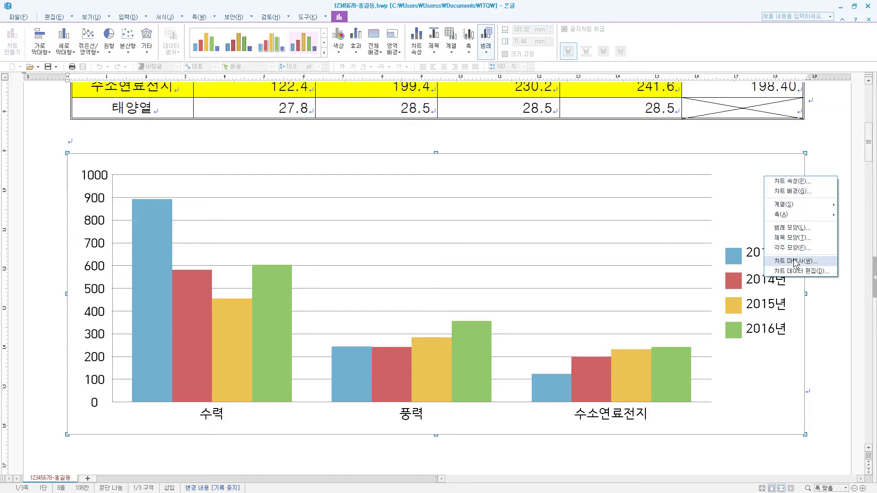
left_click(795, 261)
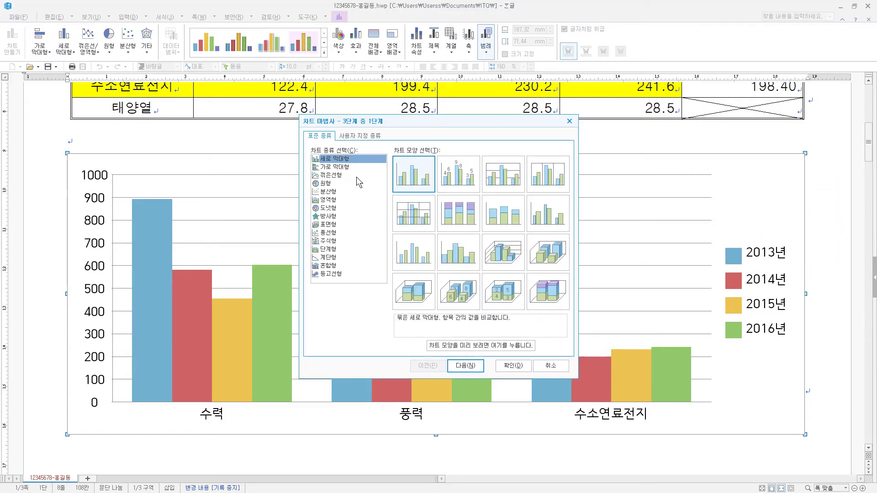
left_click(348, 167)
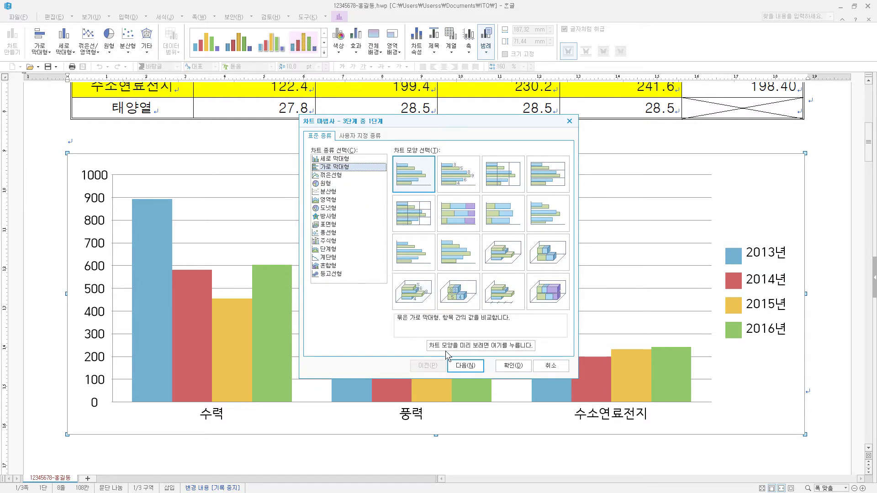
left_click(467, 366)
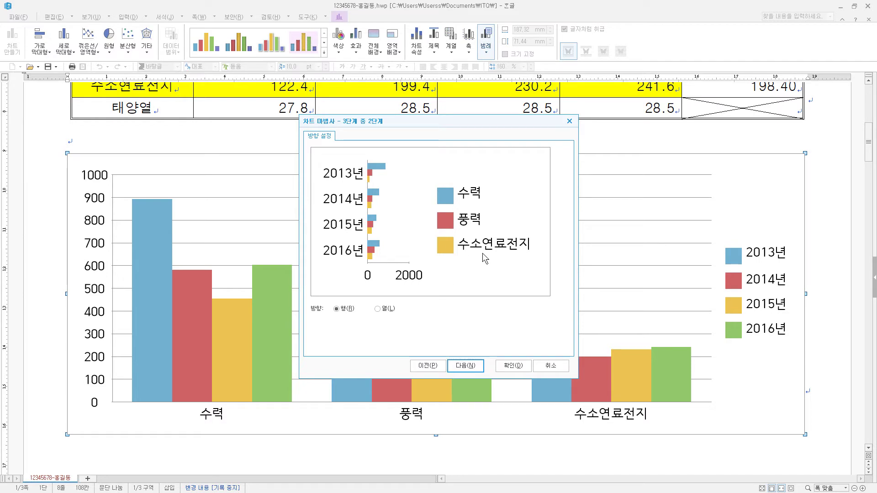
left_click(388, 309)
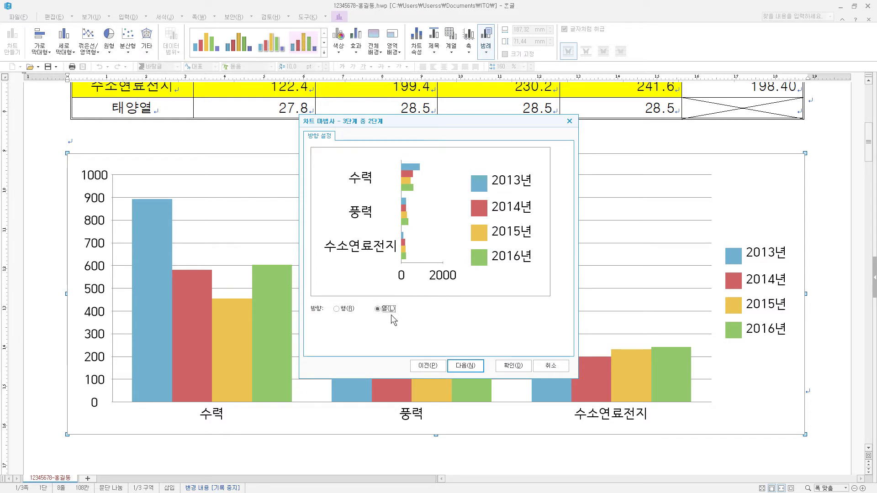
left_click(466, 366)
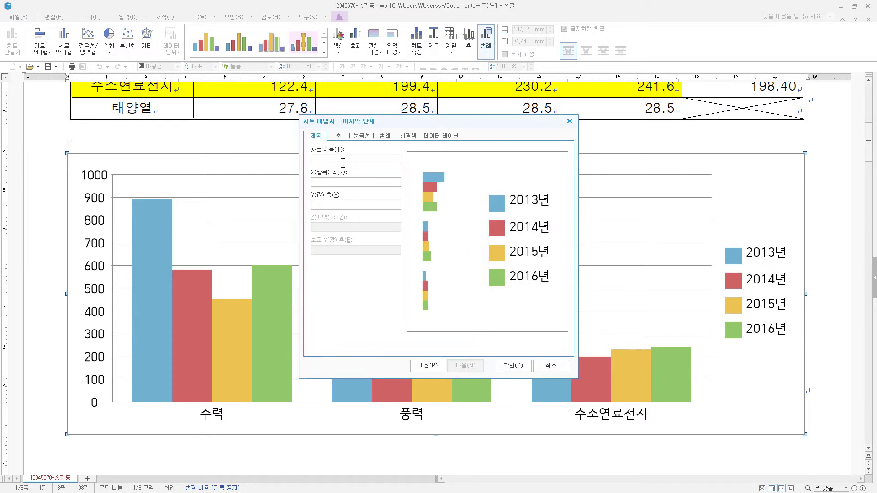
Step: Title the chart "연도별 신재생에너지 보급 현황", label the Y value axis "(단위 : TOE)" and finish the chart wizard
type("연도별 신재생에너지 보급 현황")
left_click(362, 203)
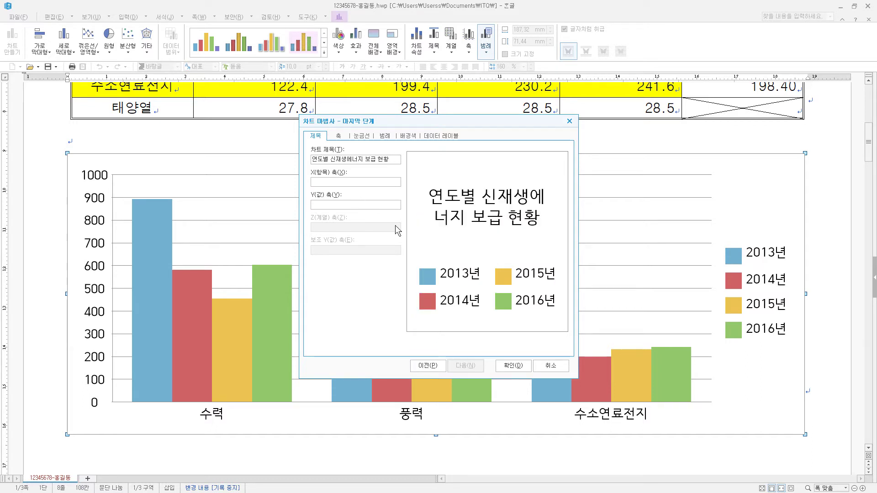
key("ctrl+v")
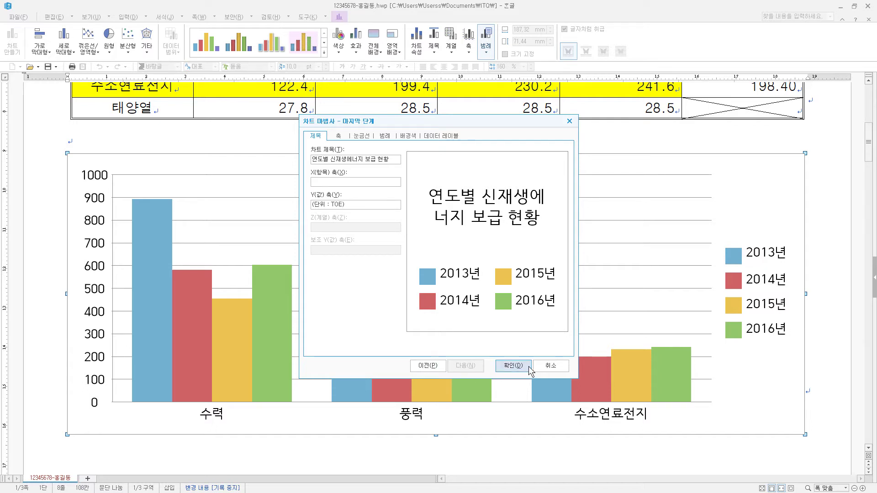
left_click(513, 366)
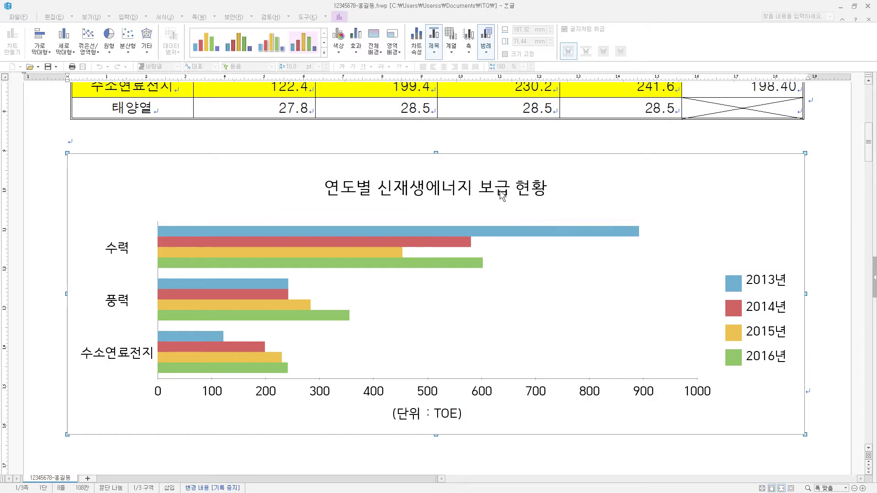
Step: Give the chart title a single-line (한 줄로) border of 1 pt and a shadow with a reduced offset
double_click(410, 187)
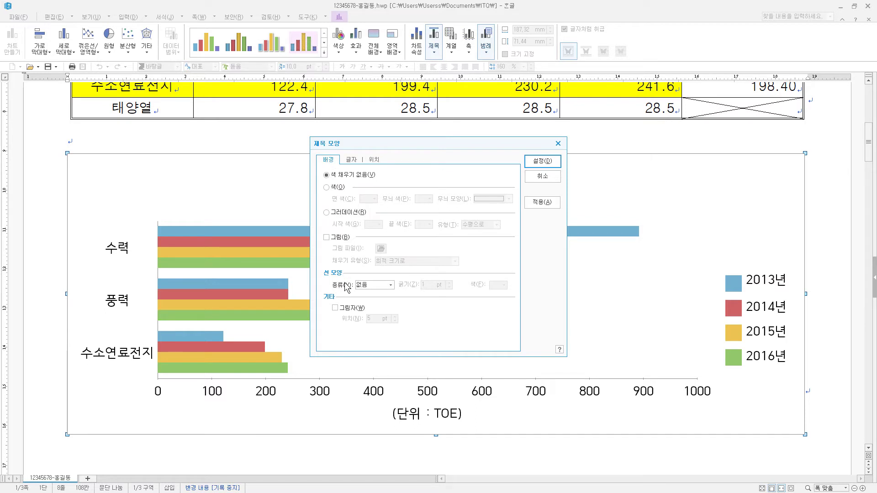
left_click(381, 285)
left_click(370, 299)
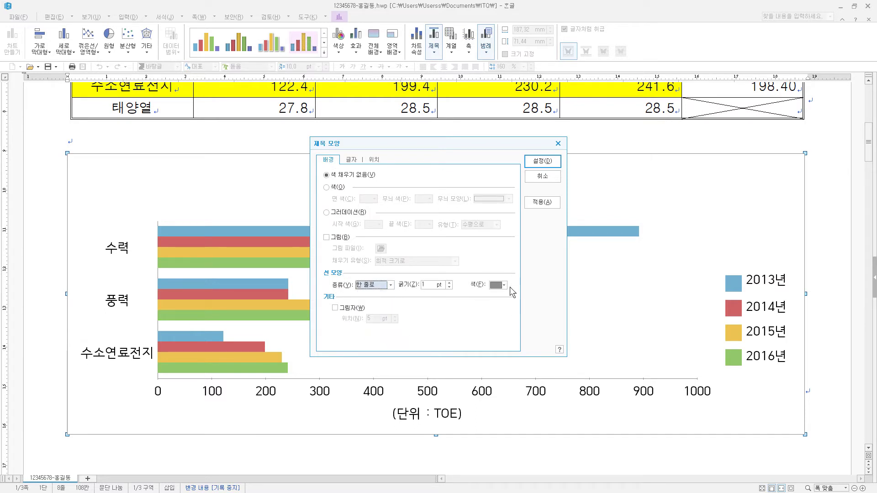
left_click(349, 309)
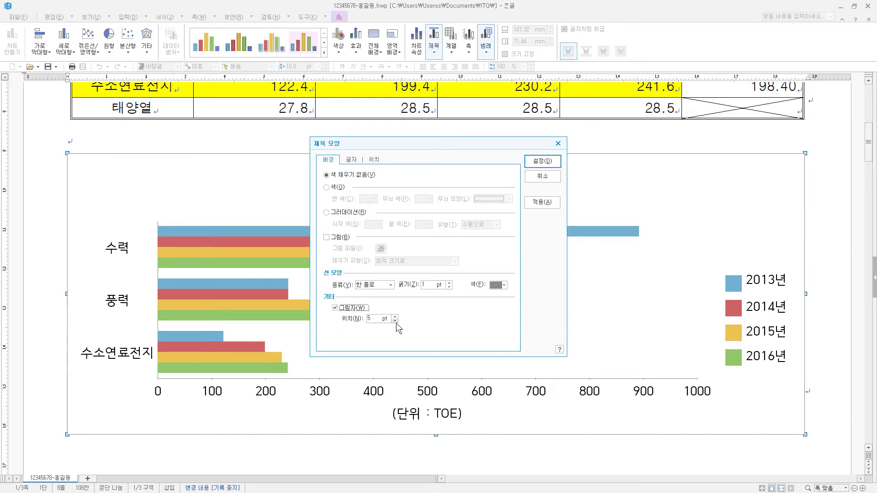
left_click(395, 320)
left_click(395, 321)
Step: Set the chart title's font to 굴림 and make it bold
left_click(354, 159)
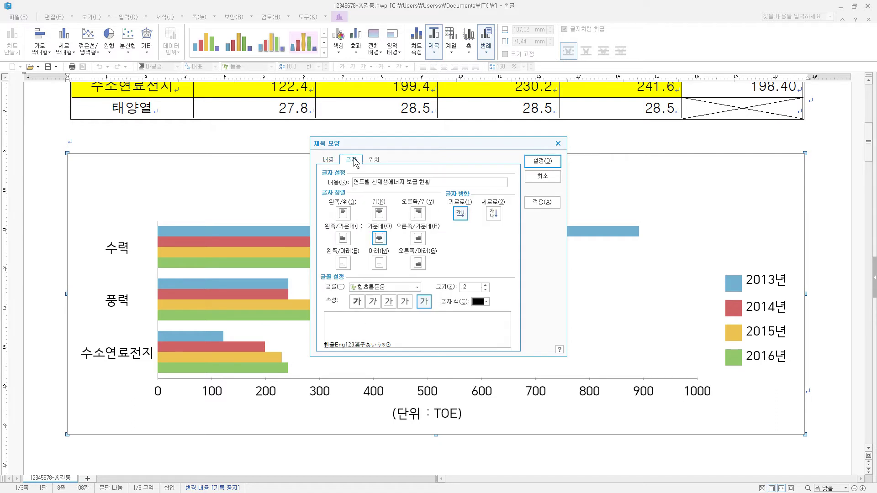
left_click(371, 289)
left_click(371, 288)
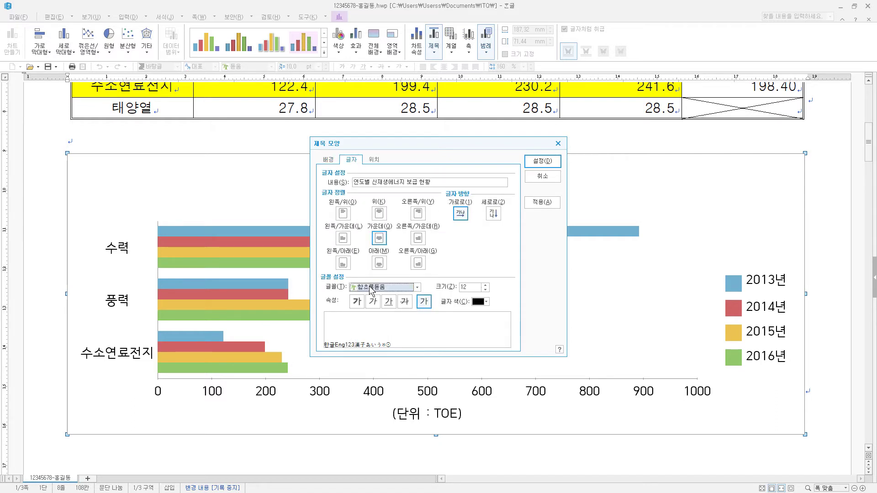
type("굴림")
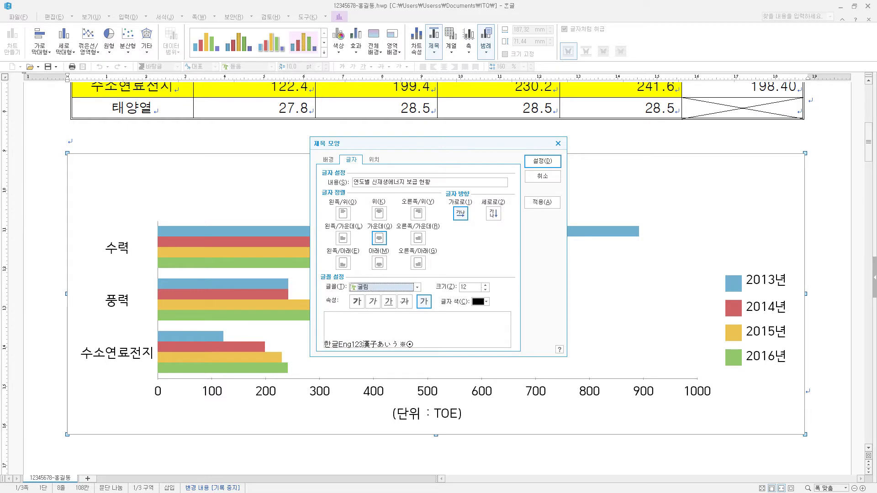
left_click(357, 302)
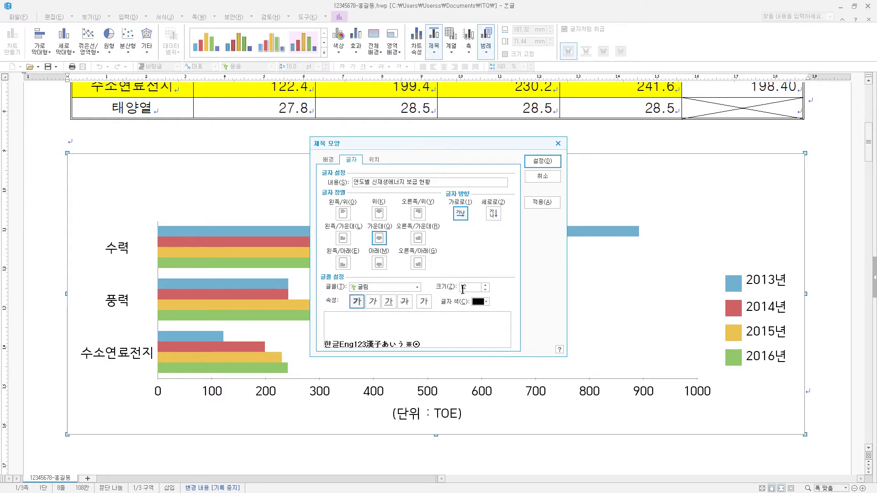
left_click(544, 162)
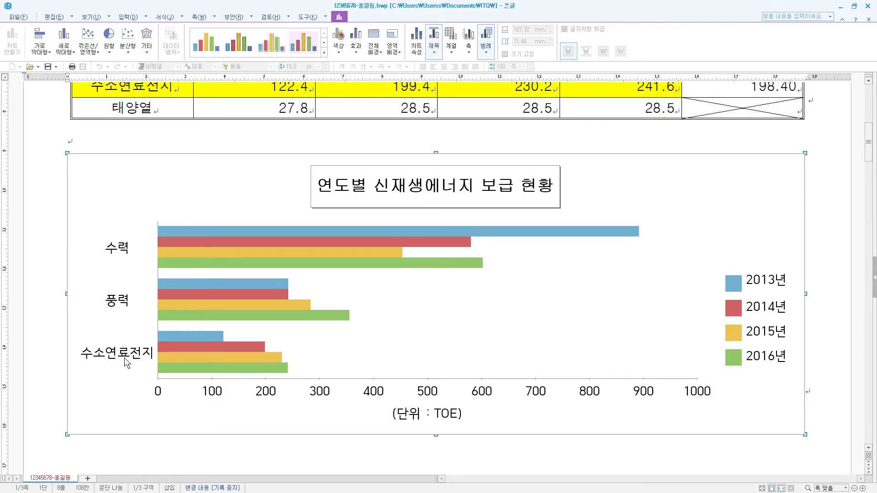
Step: Set the font of the chart's category axis labels (수력, 풍력, 수소연료전지) to 굴림 at 10 pt
left_click(120, 248)
double_click(123, 248)
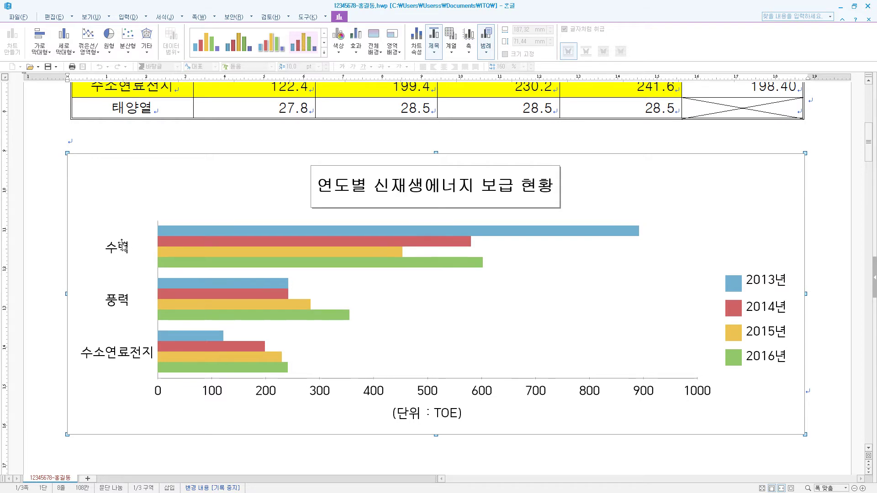
left_click(542, 180)
double_click(121, 248)
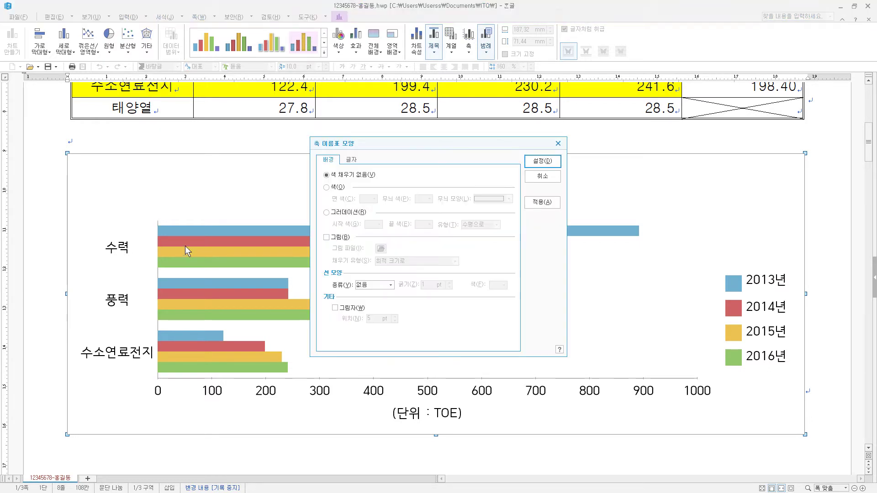
left_click(355, 161)
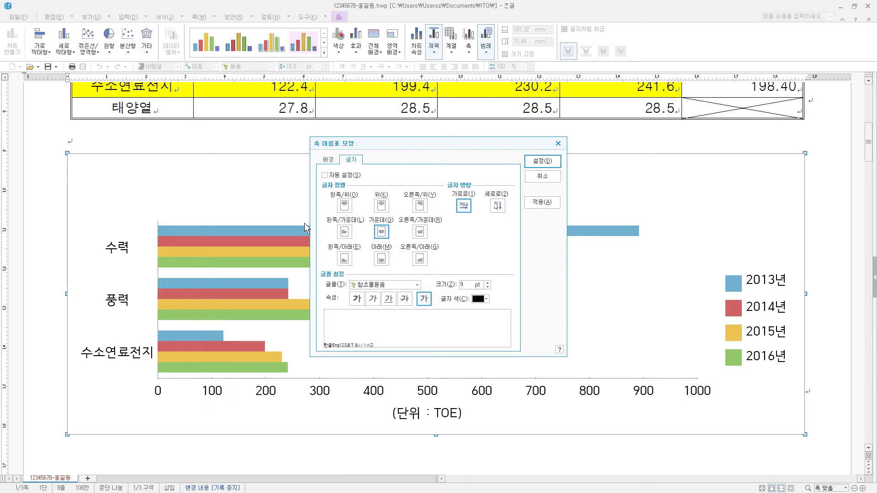
left_click(386, 284)
type("굴림")
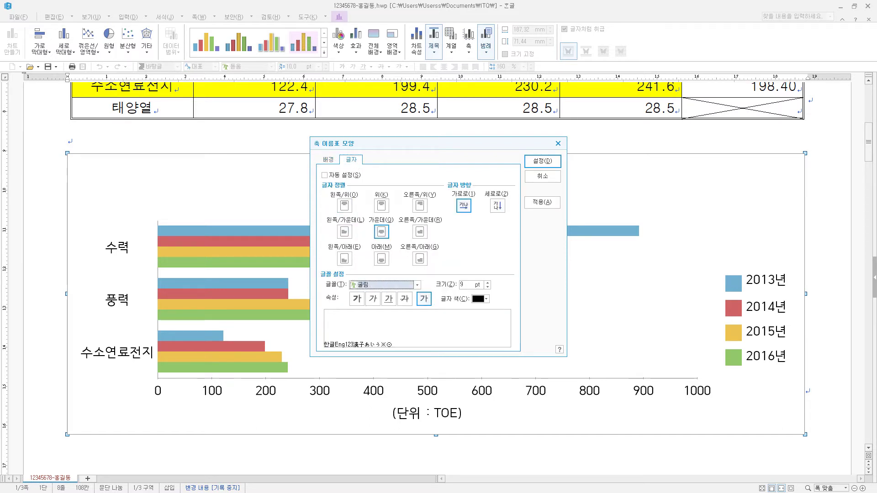
left_click(488, 283)
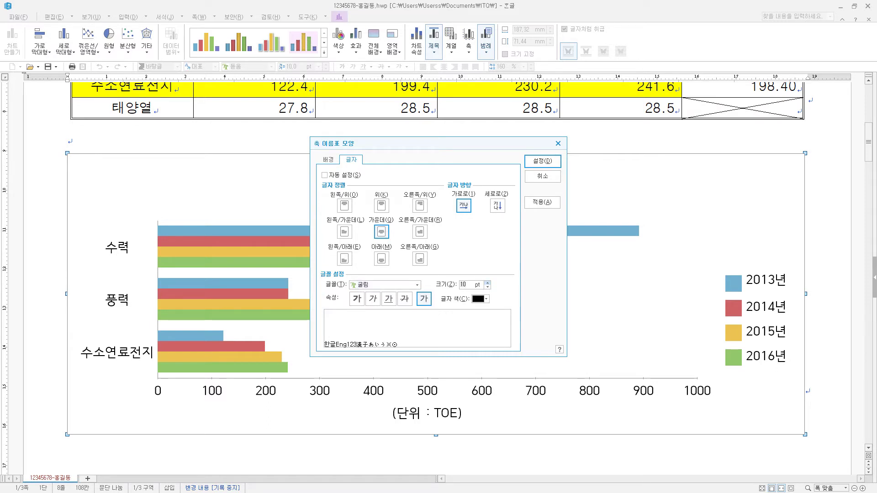
left_click(543, 162)
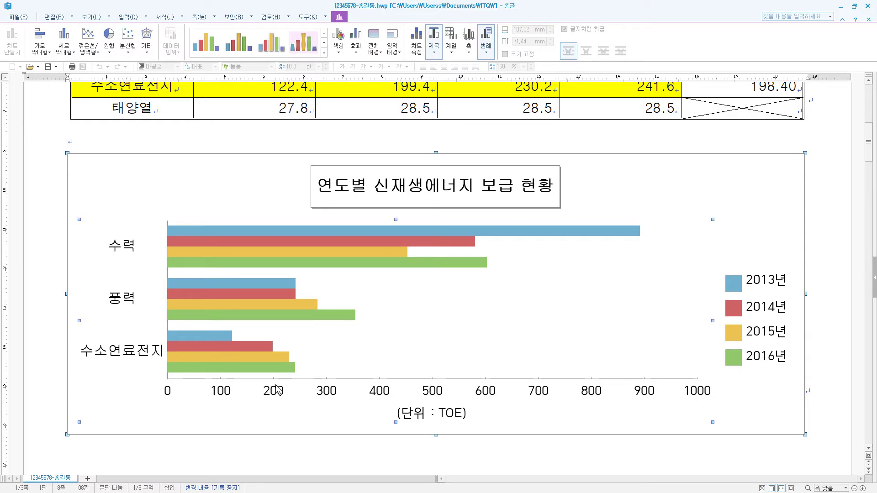
Step: Set the font of the chart's numeric value axis labels to 굴림
left_click(291, 345)
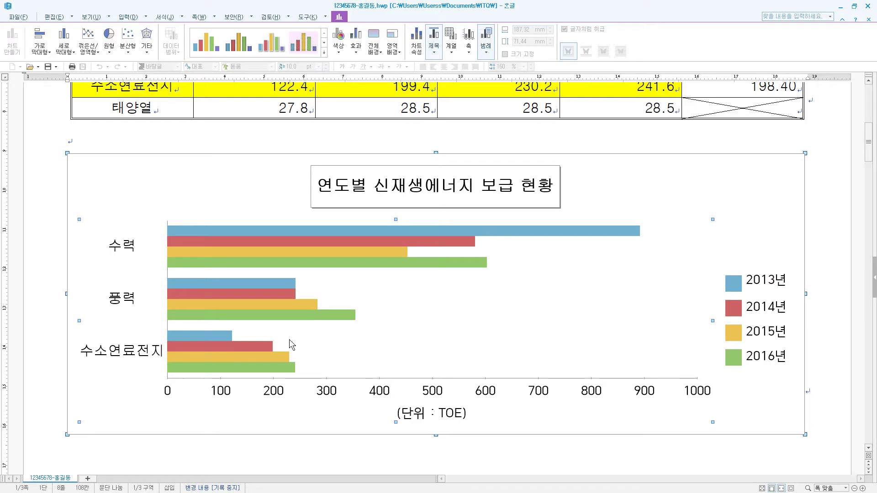
left_click(278, 394)
double_click(278, 394)
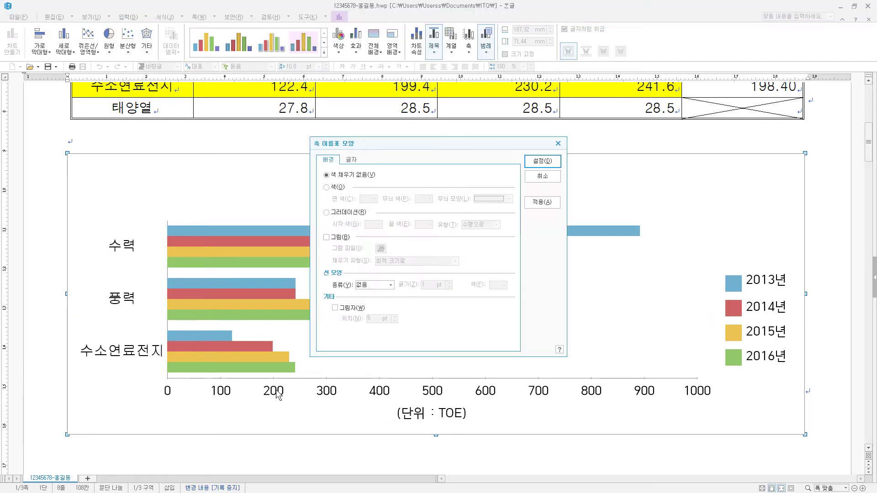
left_click(352, 160)
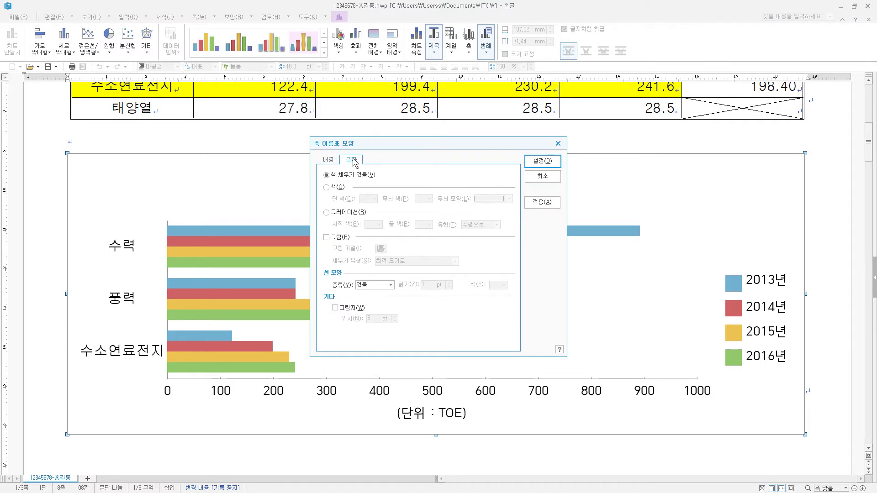
left_click(374, 284)
left_click(375, 285)
type("굴림")
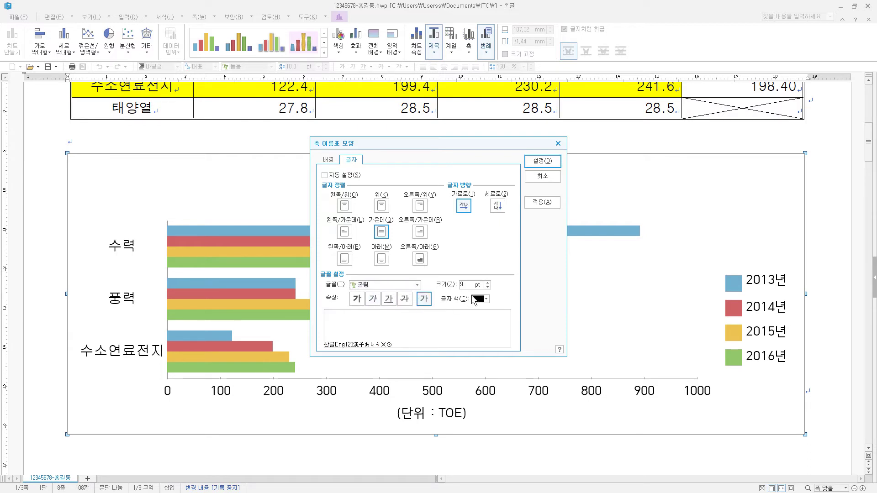
left_click(551, 162)
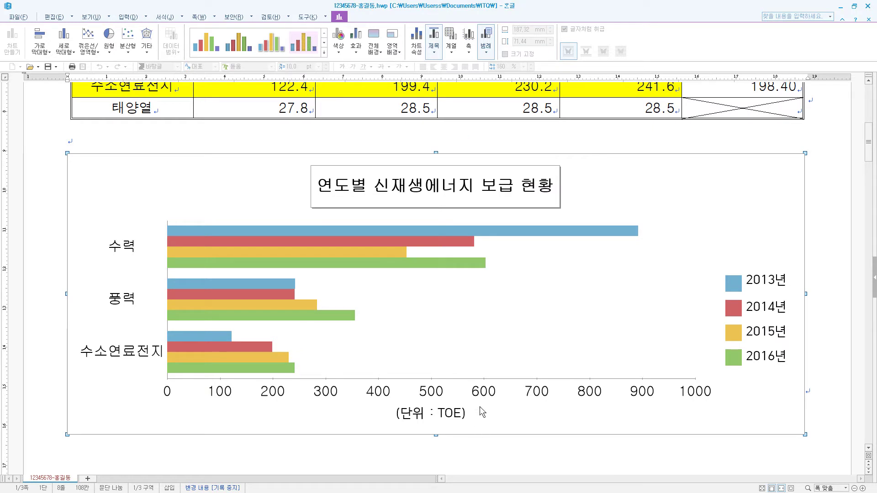
Step: Set the font of the value axis title "(단위 : TOE)" to 굴림 at size 10
left_click(417, 414)
double_click(418, 414)
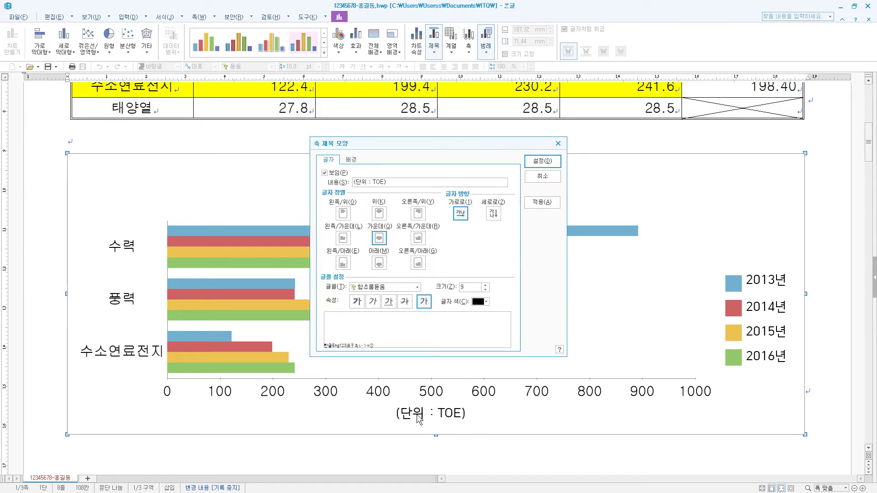
left_click(401, 286)
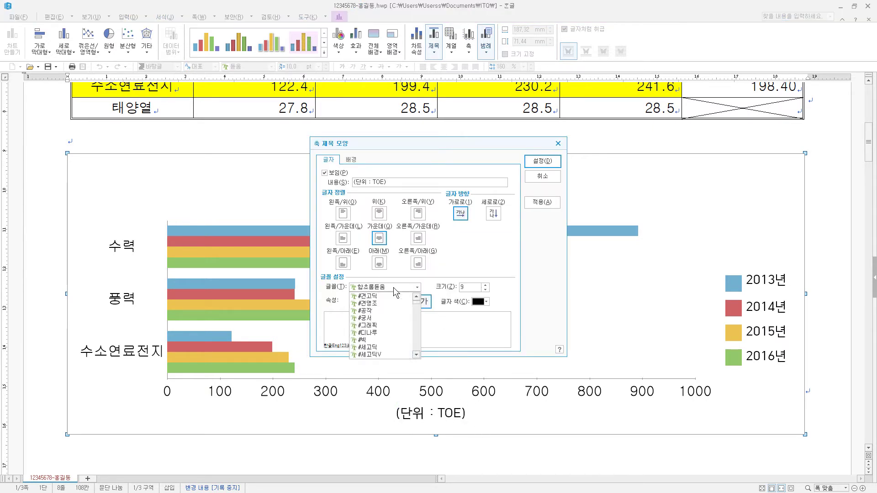
type("굴림")
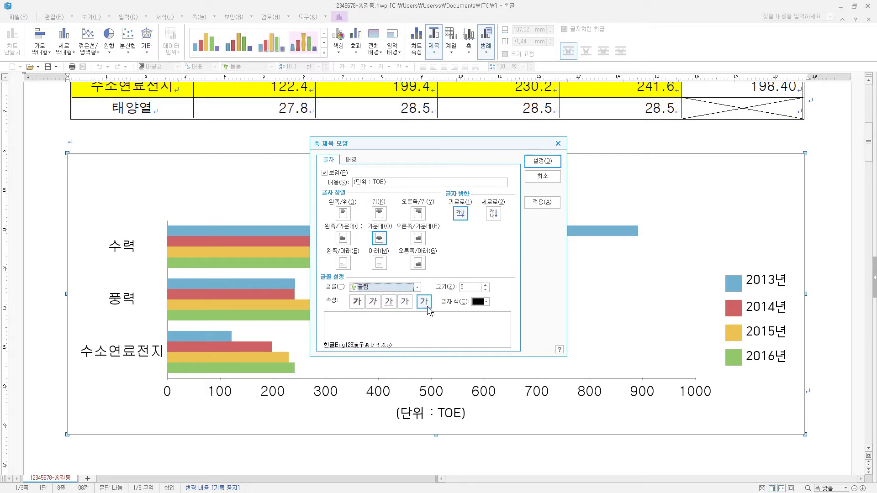
left_click(485, 285)
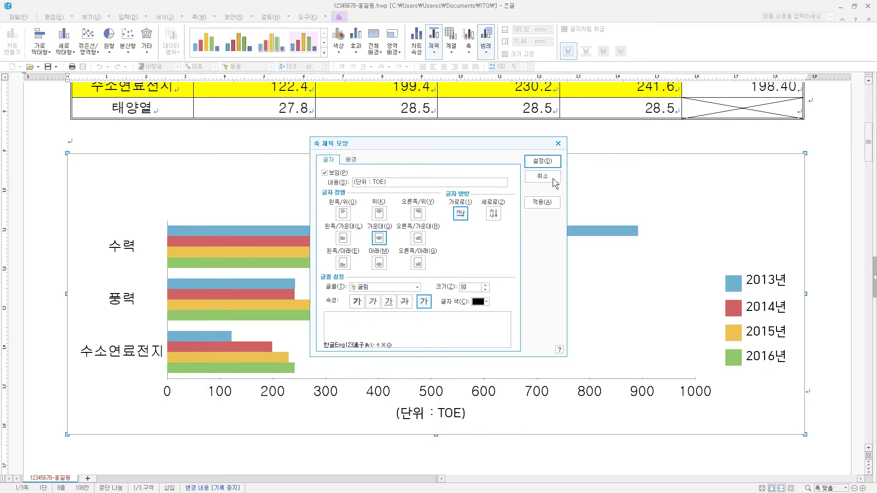
left_click(542, 161)
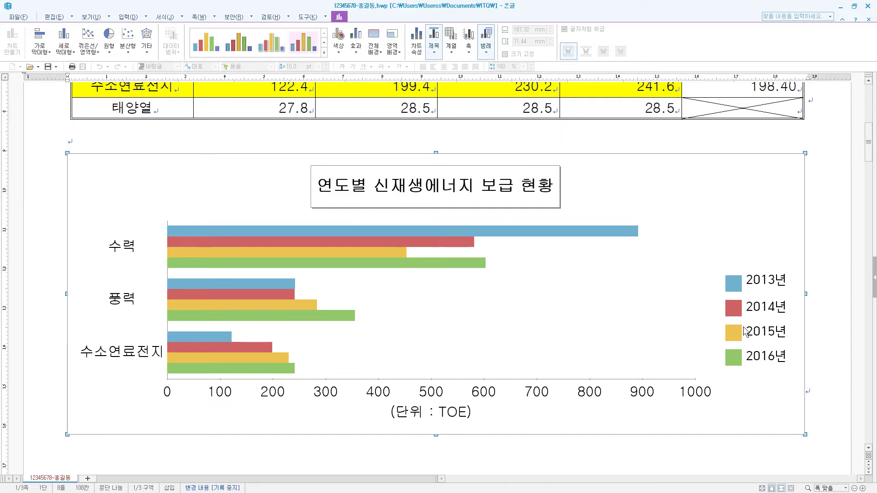
Step: Set the chart legend's font to 굴림 at size 10
double_click(757, 281)
left_click(352, 159)
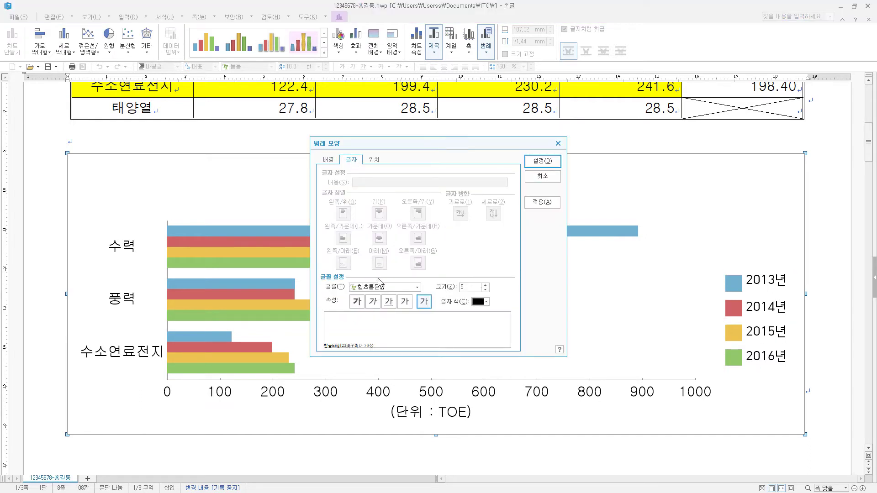
double_click(378, 286)
type("굴림")
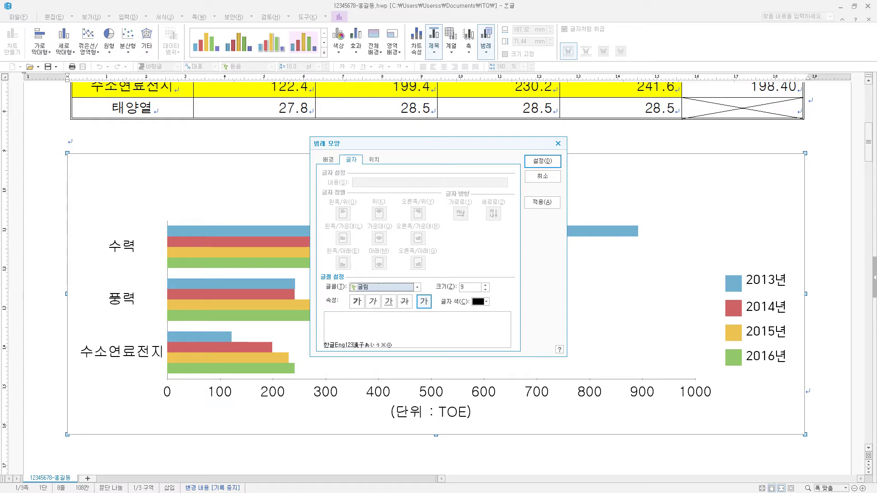
left_click(485, 285)
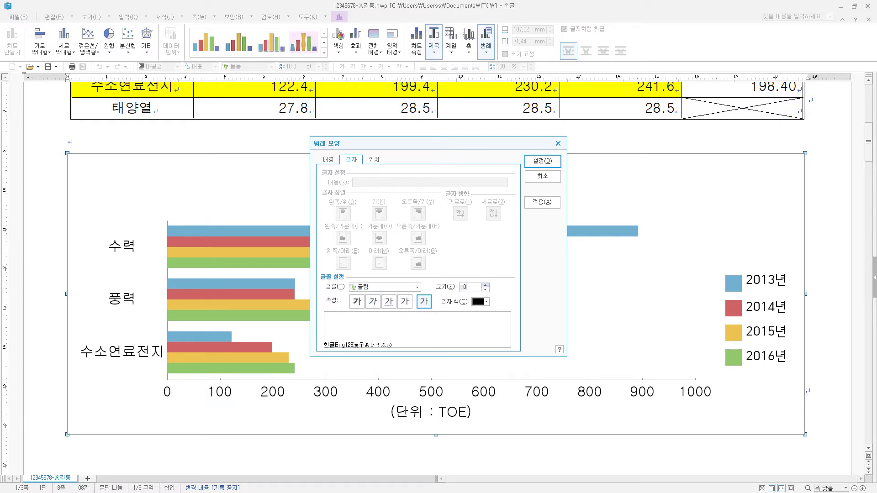
Step: Give the chart legend a single-line (한 줄로) border, apply it and leave the chart
left_click(328, 160)
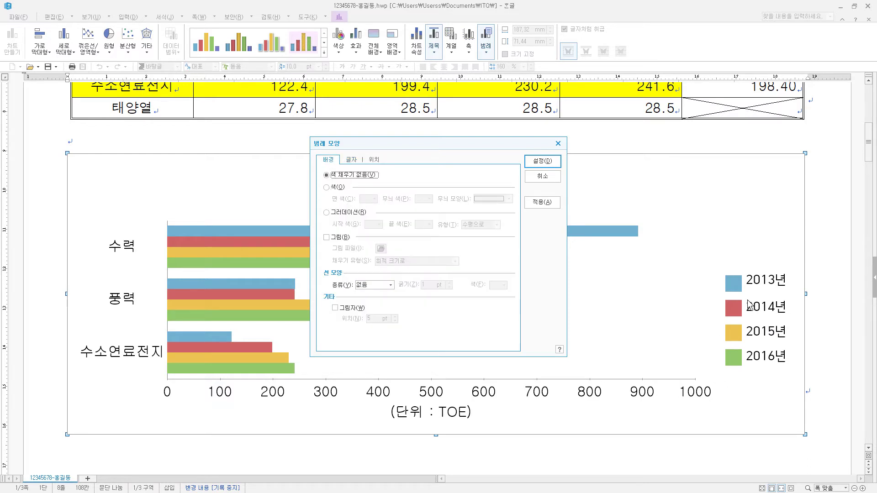
left_click(383, 287)
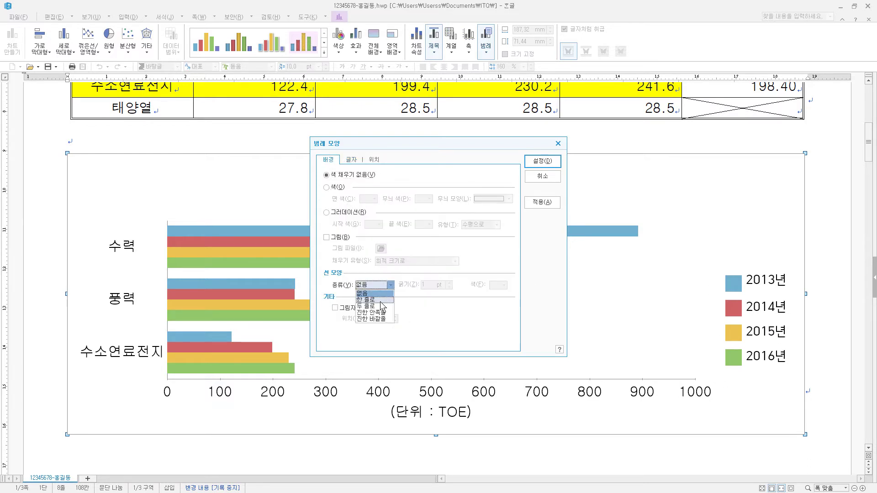
left_click(380, 301)
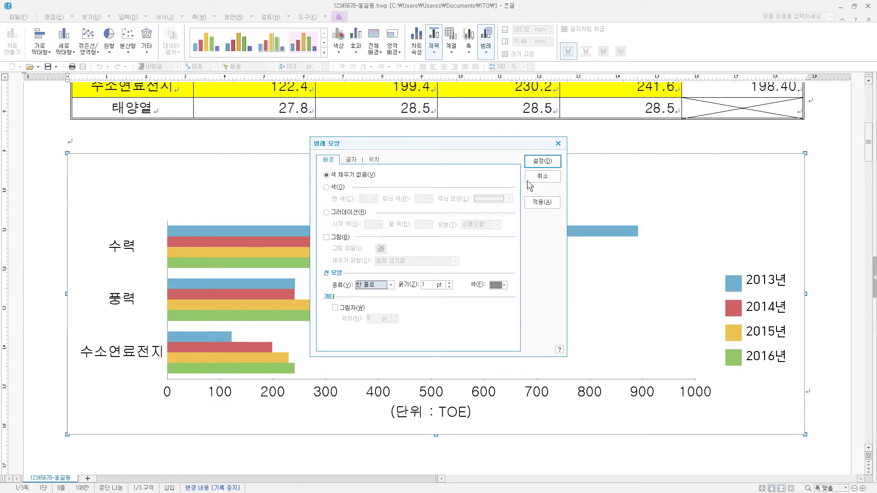
left_click(542, 161)
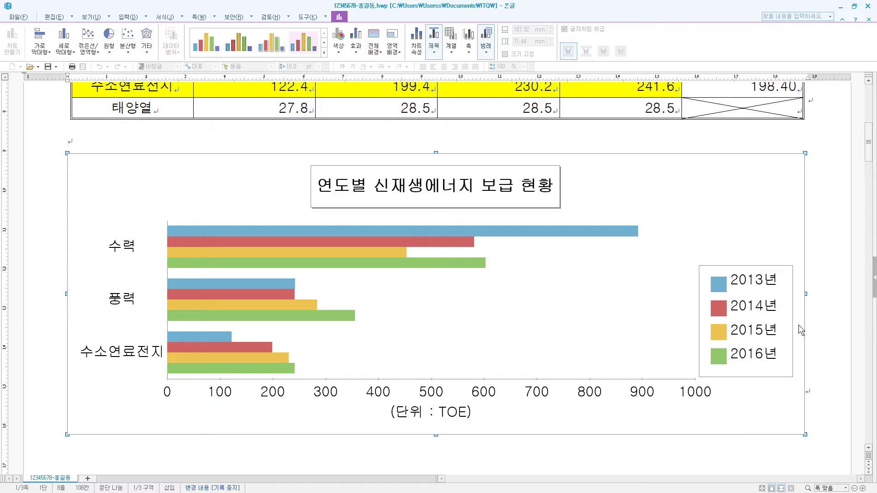
left_click(834, 308)
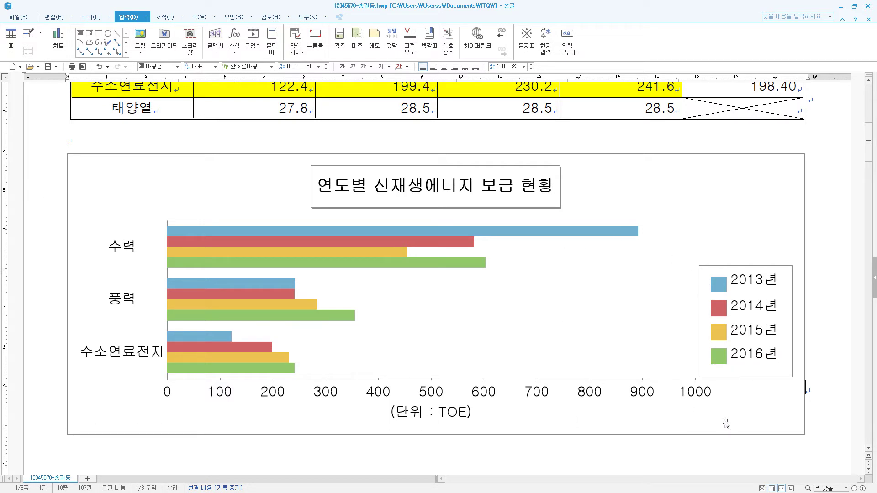
Step: Enter "(1)" on the line below item 3 on the second page
scroll(730, 427, "down", 10)
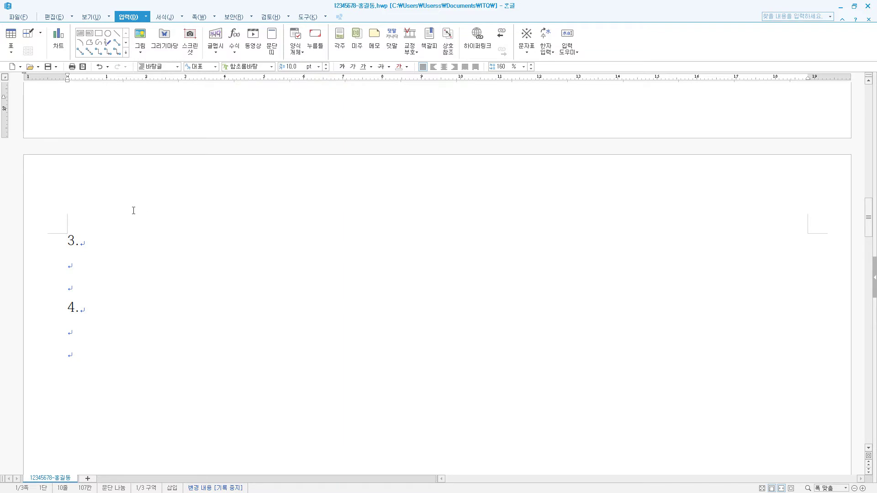
left_click(82, 247)
scroll(101, 340, "up", 2)
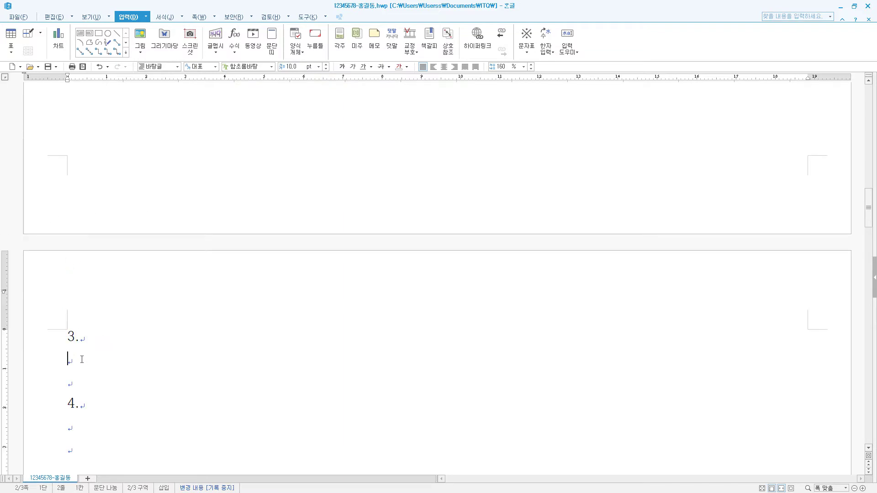
type("(1)")
Step: Insert an equation after "(1)" and enter G with subscript n, an equals sign, and n squared
left_click(235, 36)
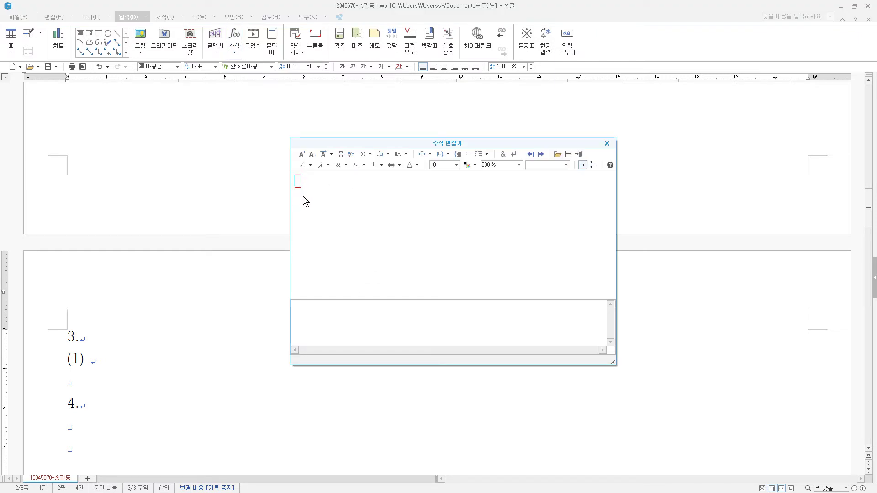
type("G")
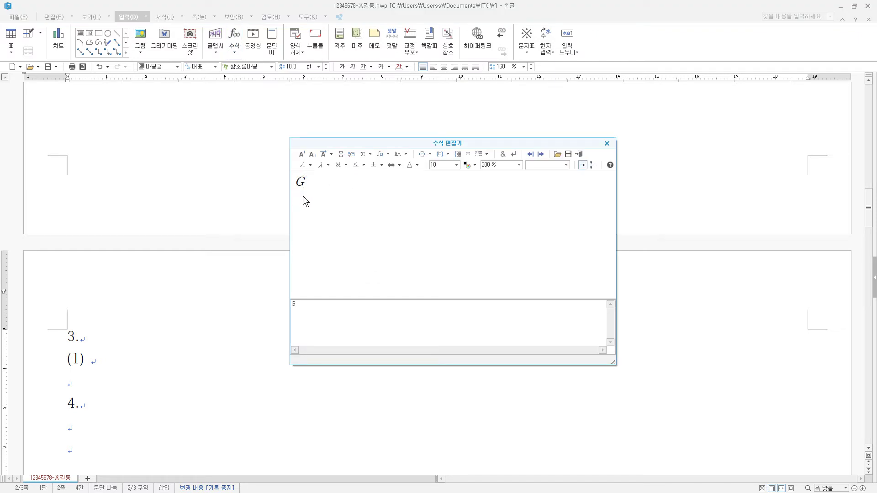
left_click(312, 155)
type("n")
type("=n")
left_click(301, 154)
type("2")
Step: Add a fraction after n squared in the equation, with h squared as numerator and 4π starting the denominator
left_click(341, 154)
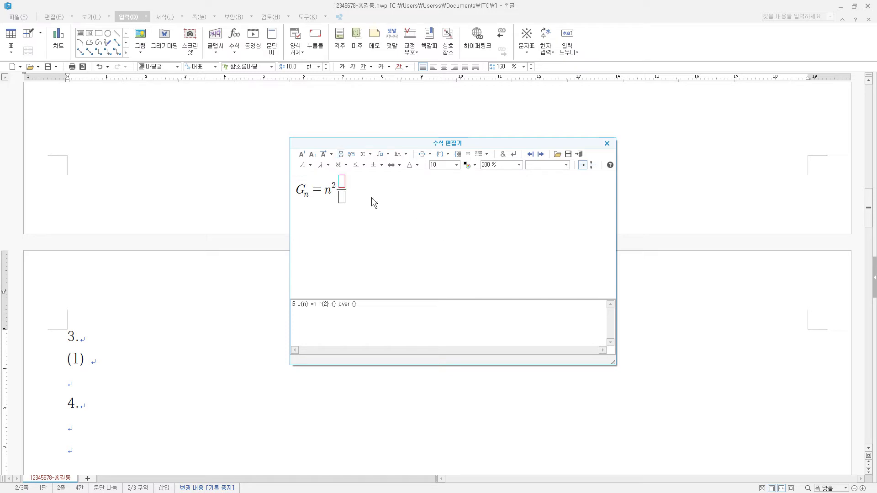
type("h")
left_click(301, 156)
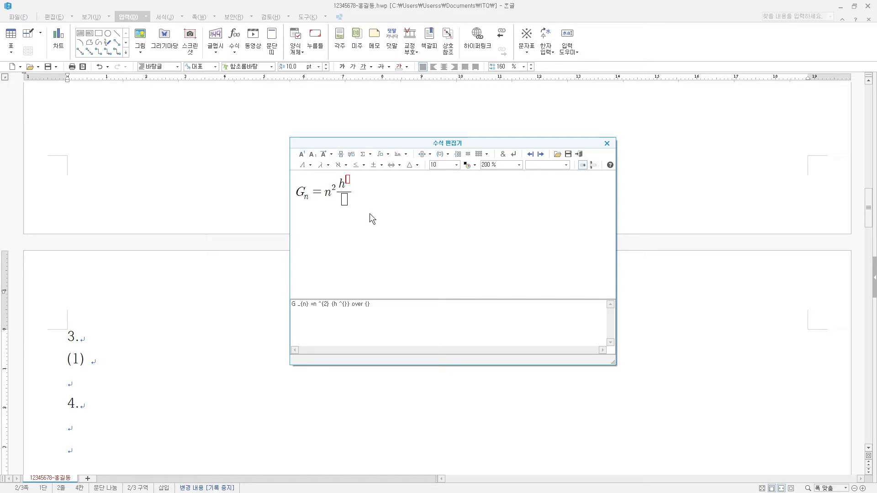
type("2")
type("4")
left_click(328, 165)
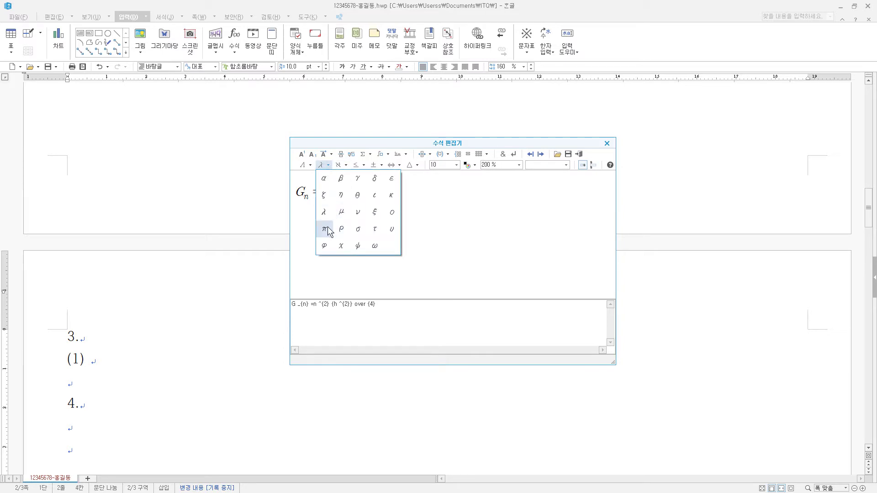
left_click(333, 224)
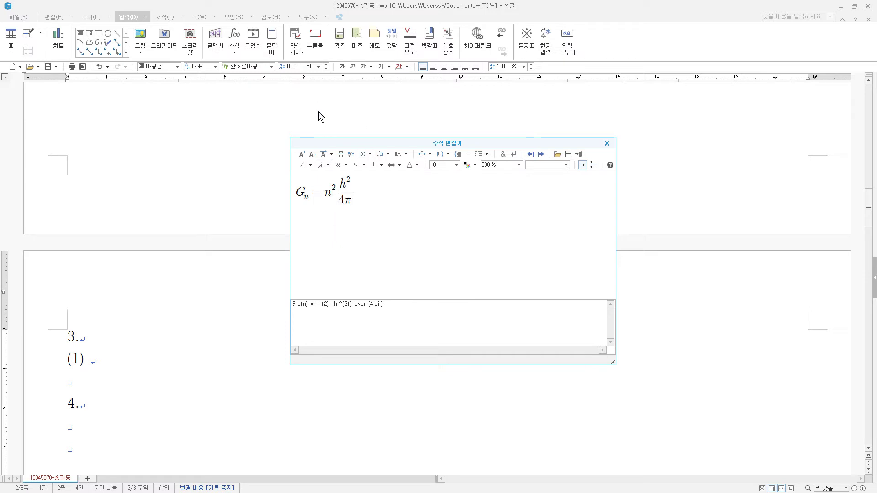
Step: Square the π, complete the denominator with Kme squared, and insert the finished equation into the document
left_click(302, 154)
type("K")
type("me")
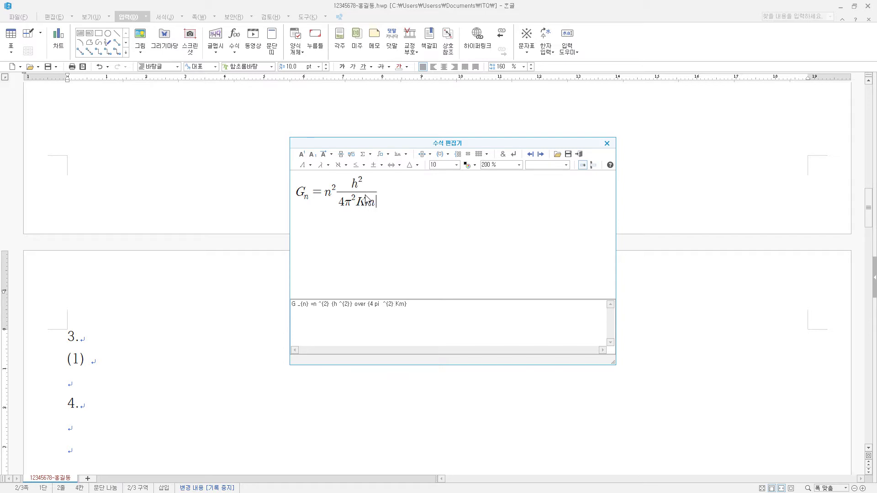
left_click(302, 155)
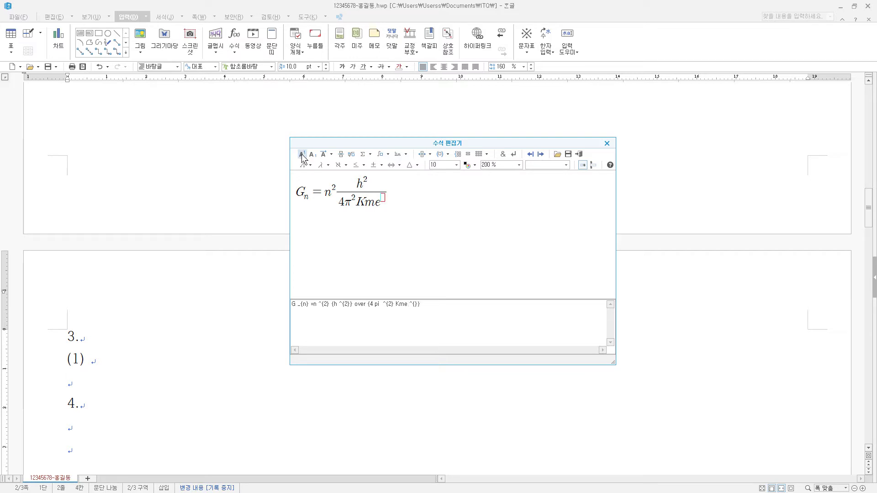
type("2")
left_click(584, 154)
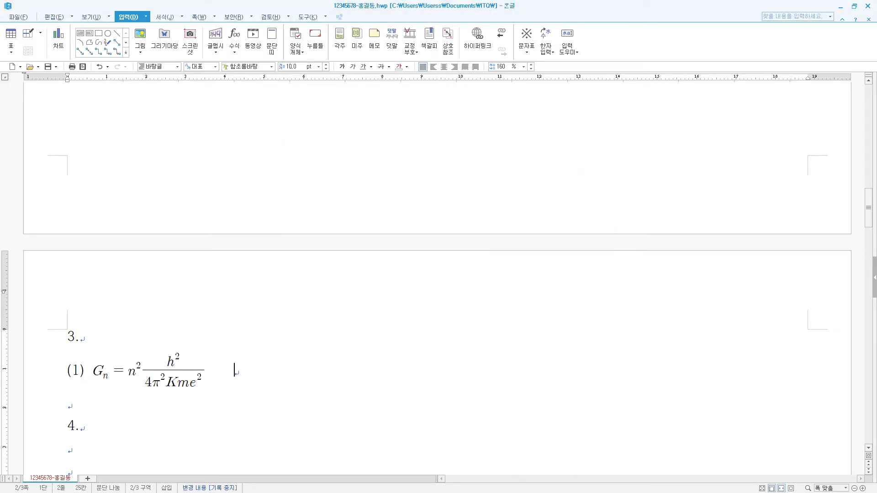
Step: Enter "(2)" after the first equation and start a second equation with the limit, as n approaches infinity, of P subscript n
type("(2)")
left_click(235, 37)
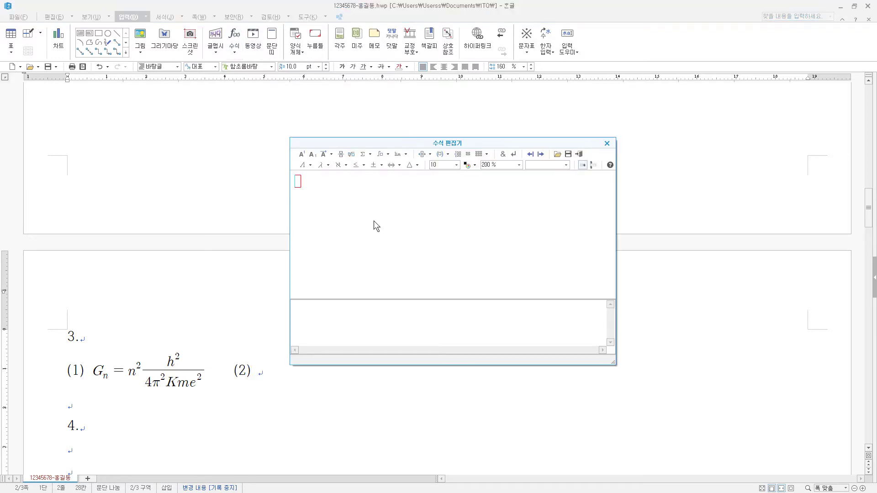
left_click(400, 156)
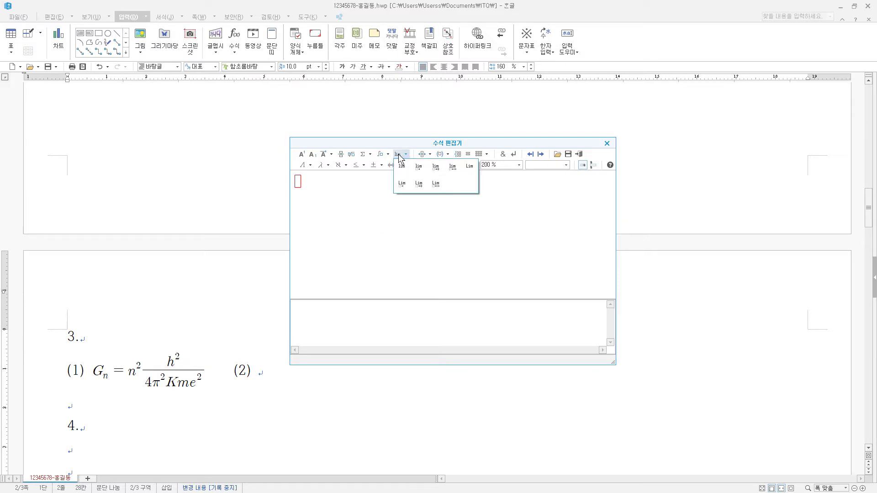
left_click(452, 167)
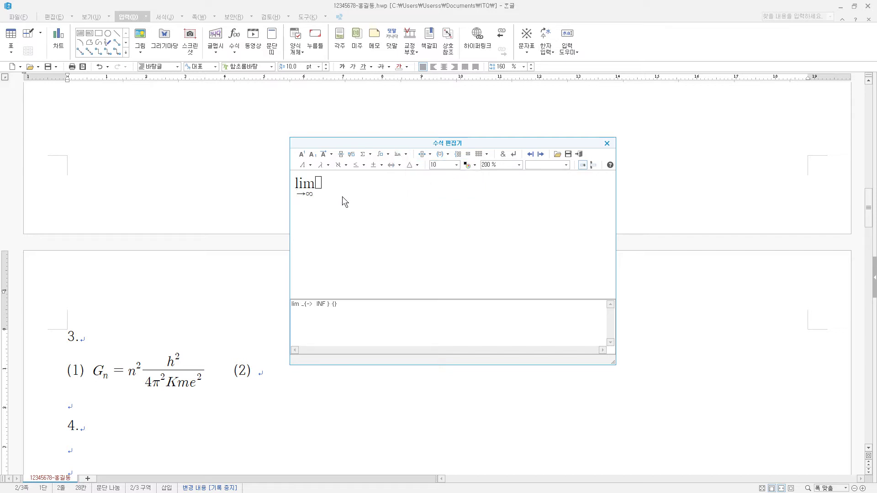
type("n")
left_click(319, 184)
type("P")
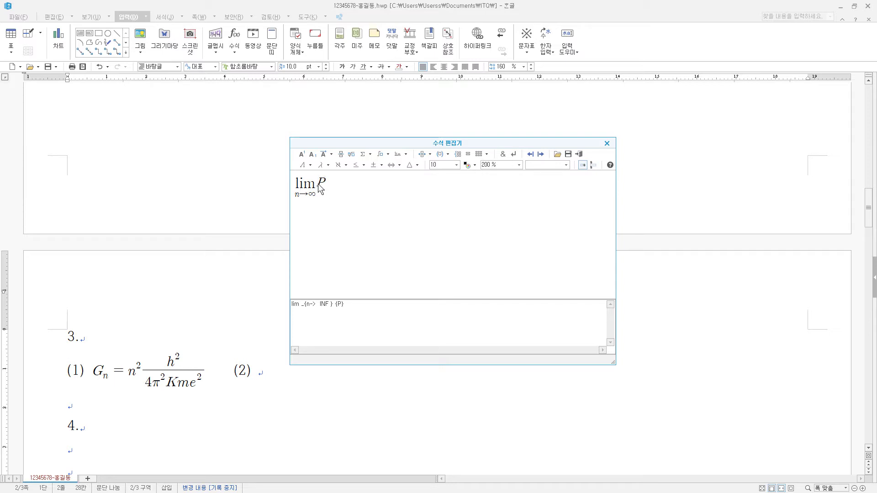
left_click(313, 155)
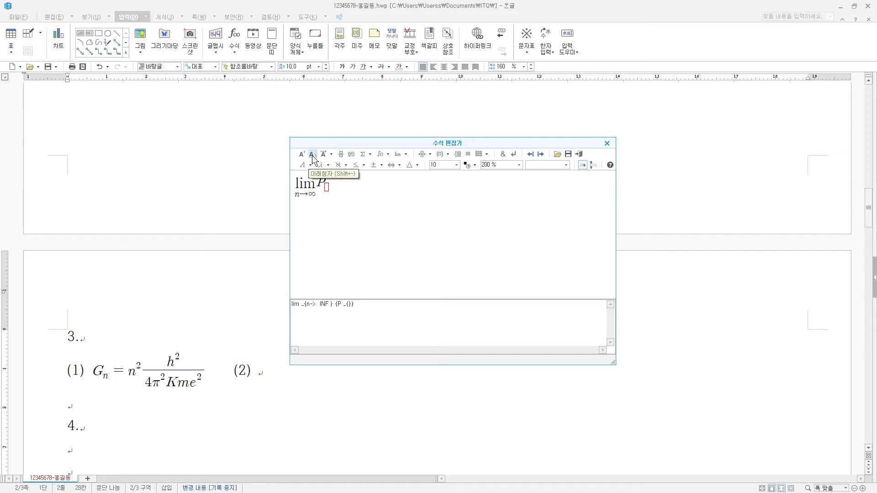
type("n} ")
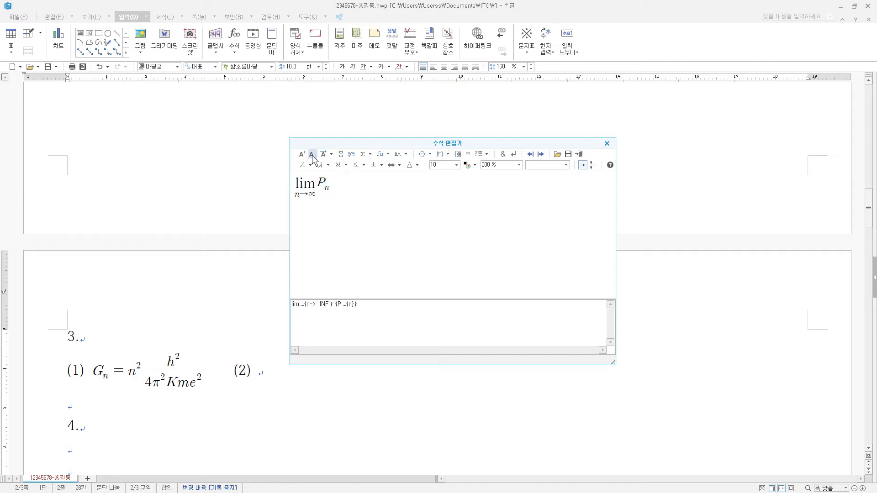
Step: Continue the second equation with =1- and a fraction of 9 cubed over 10 cubed
type("=1-")
left_click(341, 154)
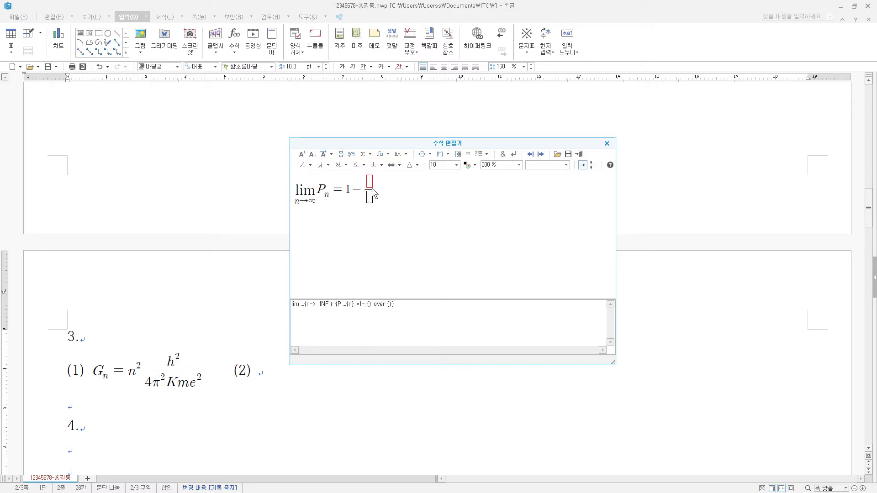
type("9")
left_click(304, 156)
type("3")
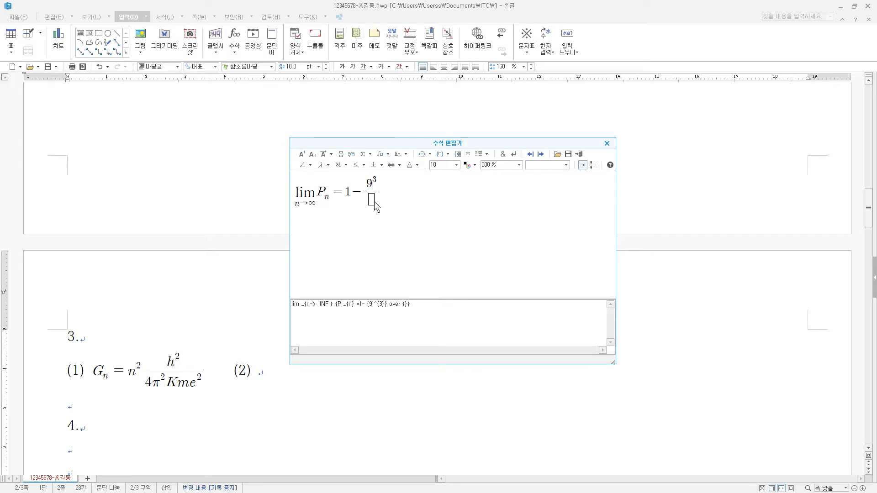
left_click(371, 200)
type("10")
left_click(302, 154)
type("3")
Step: Finish the second equation with an equals sign and the fraction 271 over 1000, and insert it into the document
type("=")
left_click(344, 156)
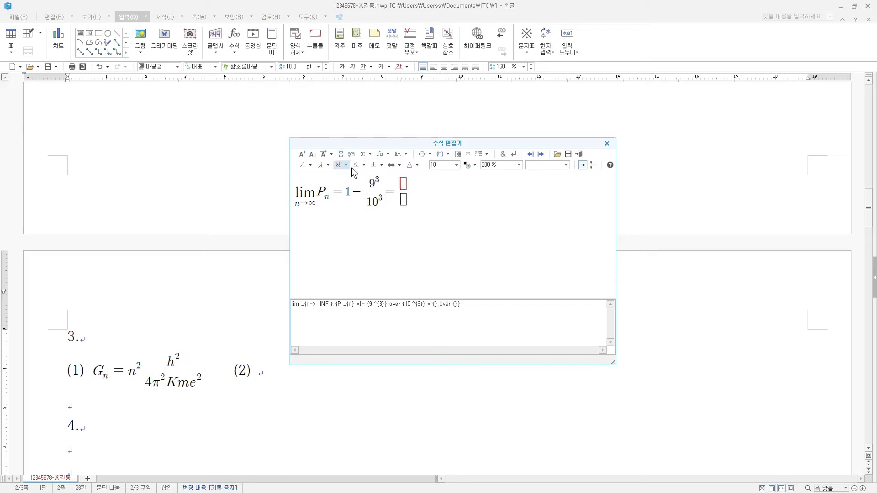
type("271")
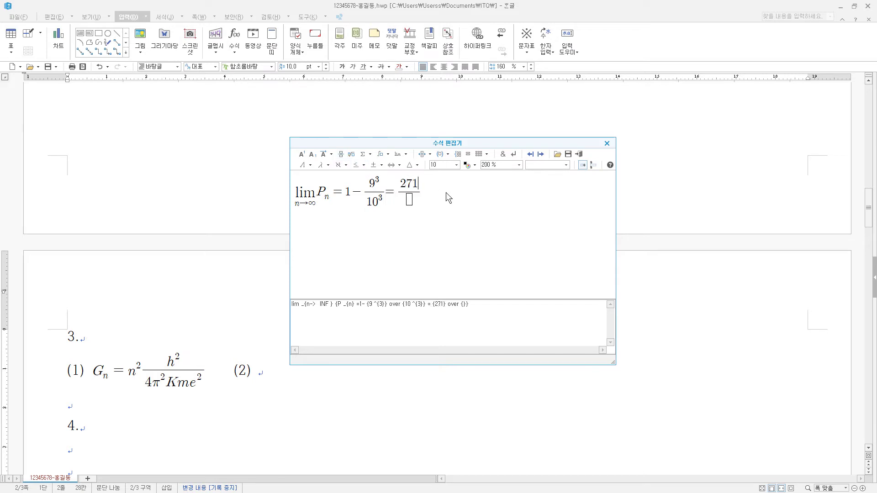
left_click(408, 201)
type("1000")
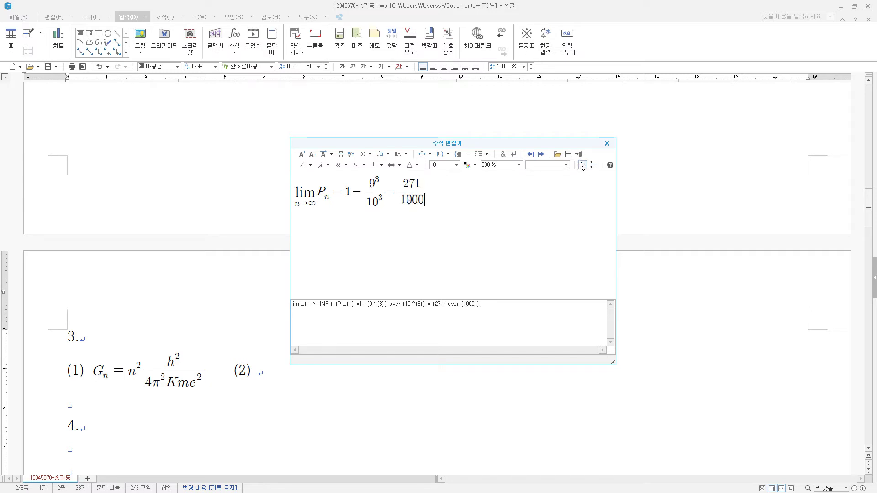
left_click(578, 153)
Step: Draw a rectangle about 141 mm wide and 152 mm high below item 4
scroll(278, 180, "down", 5)
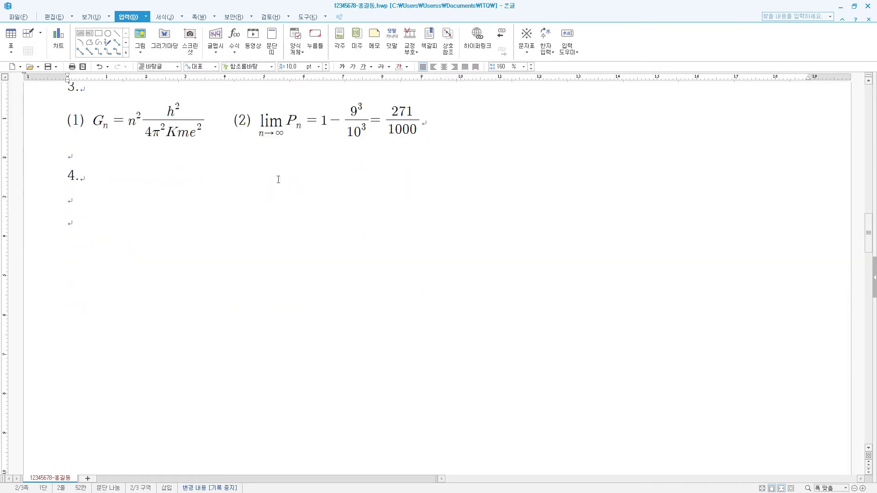
left_click(74, 200)
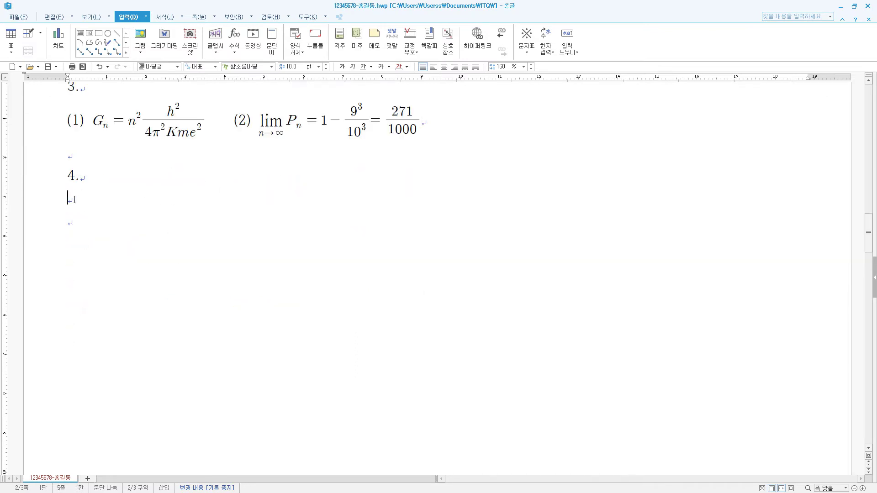
left_click(92, 17)
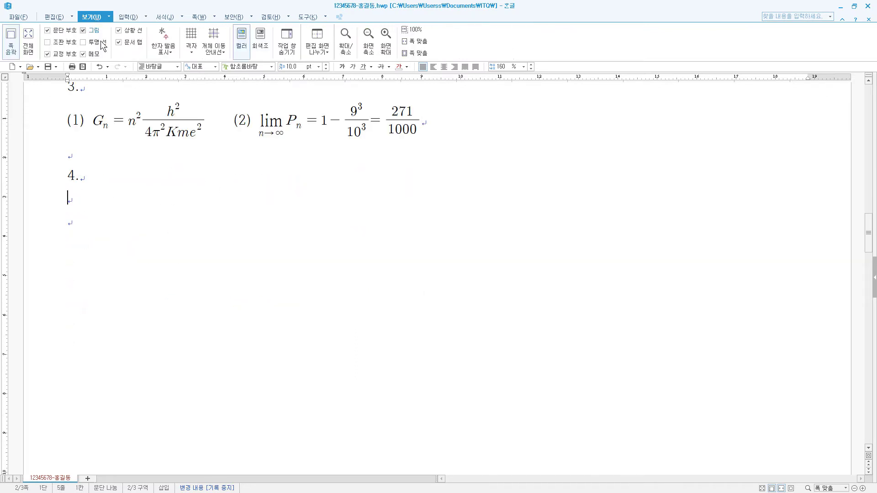
left_click(415, 30)
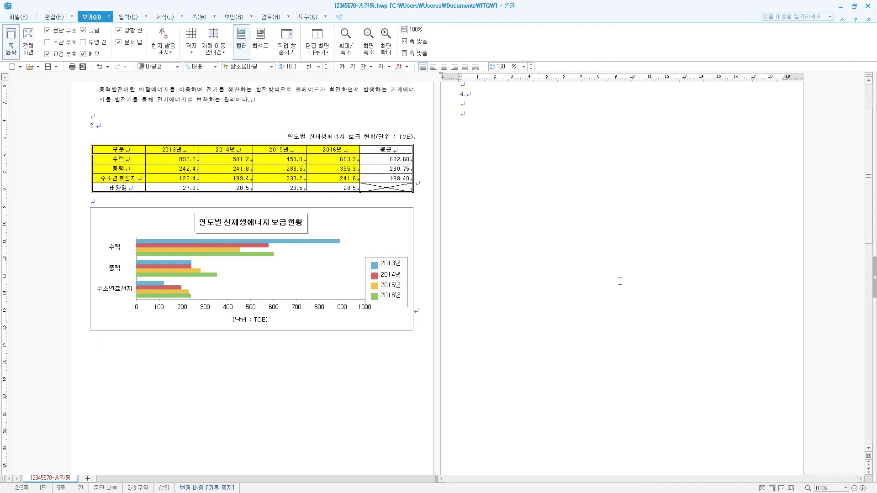
scroll(603, 320, "up", 3)
left_click(128, 17)
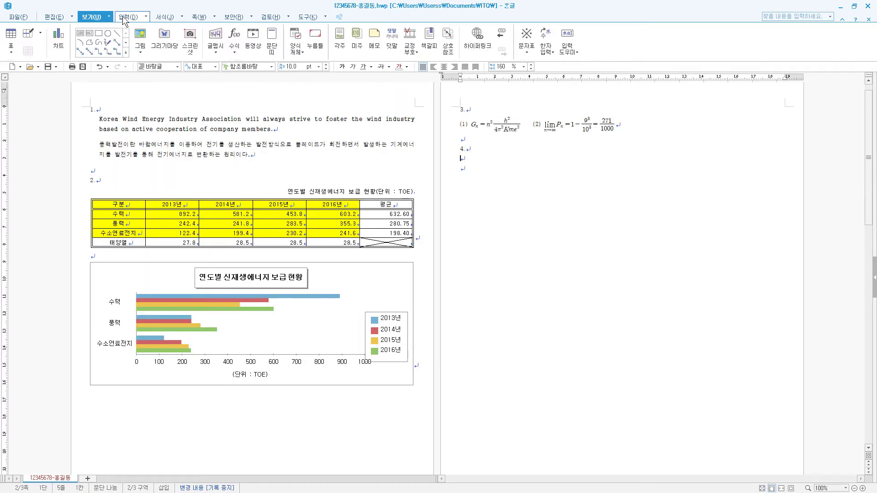
left_click(99, 33)
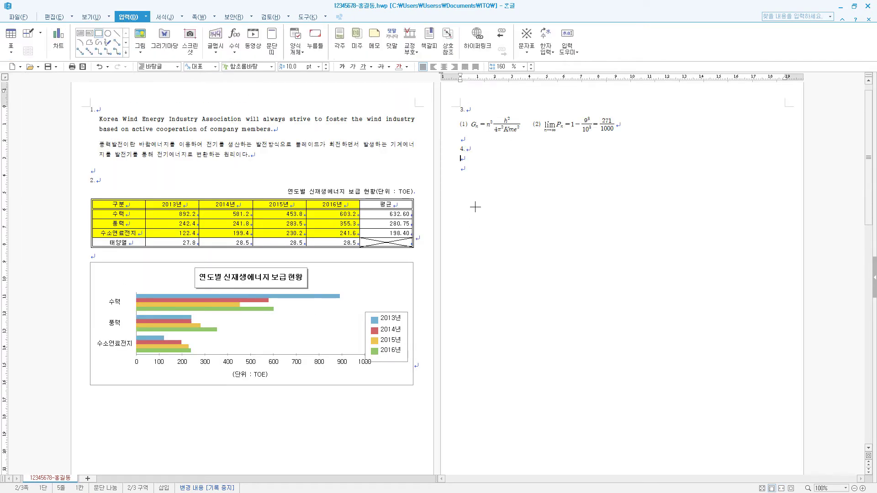
mouse_move(476, 200)
left_mouse_down()
mouse_move(701, 461)
mouse_move(719, 461)
left_mouse_up()
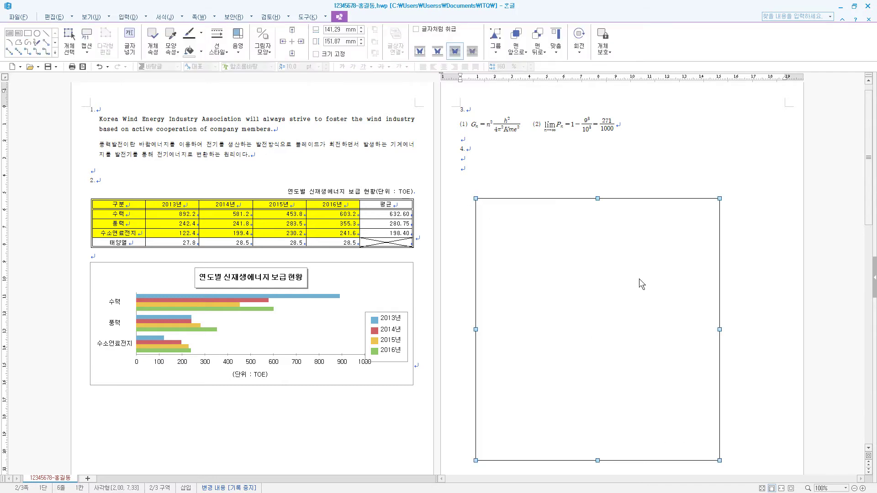
Step: Set the rectangle's width to 130 mm and its height to 140 mm in the object properties
double_click(639, 281)
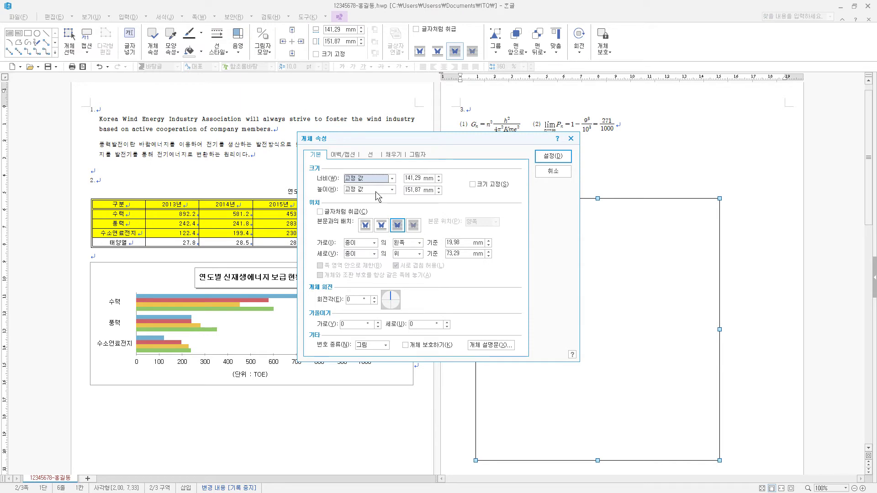
key("Tab")
type("130")
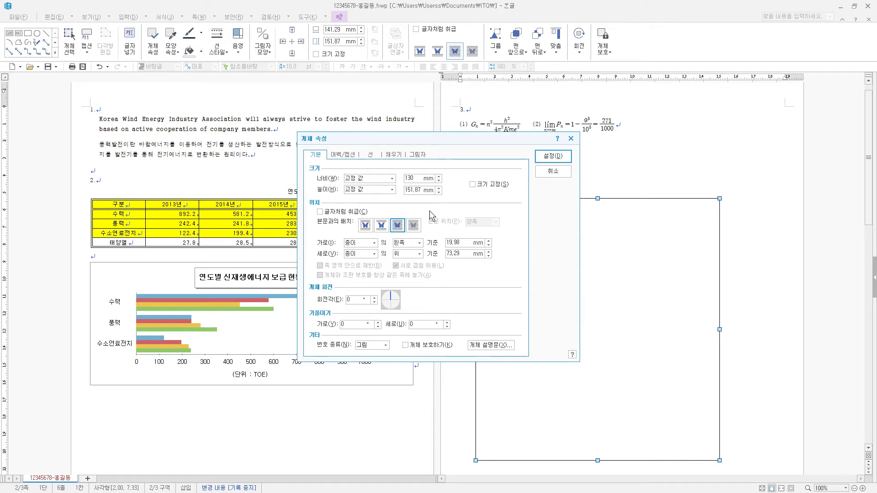
key("Tab")
key("Tab")
Step: Give the rectangle a light blue-violet fill color and apply the object properties
left_click(395, 155)
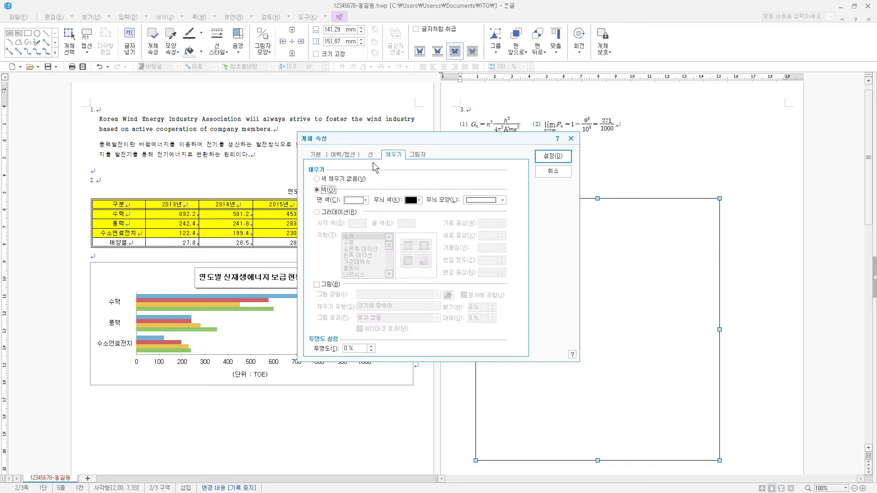
left_click(365, 201)
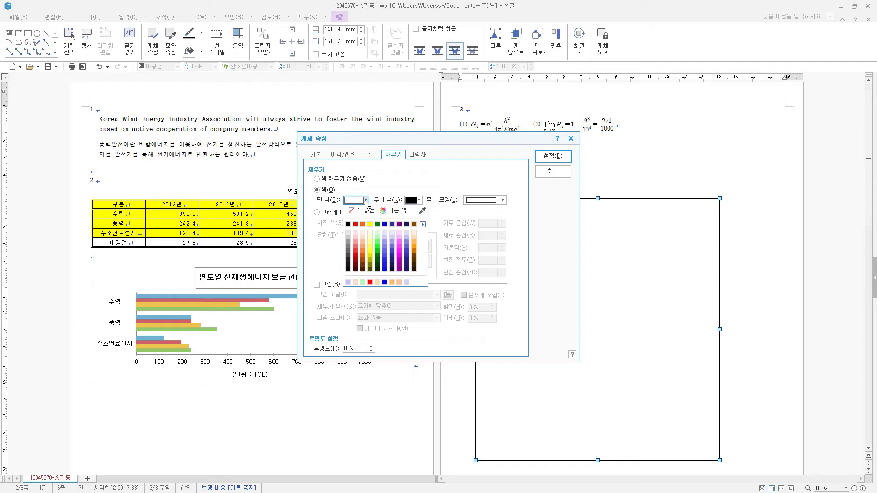
left_click(384, 243)
left_click(561, 159)
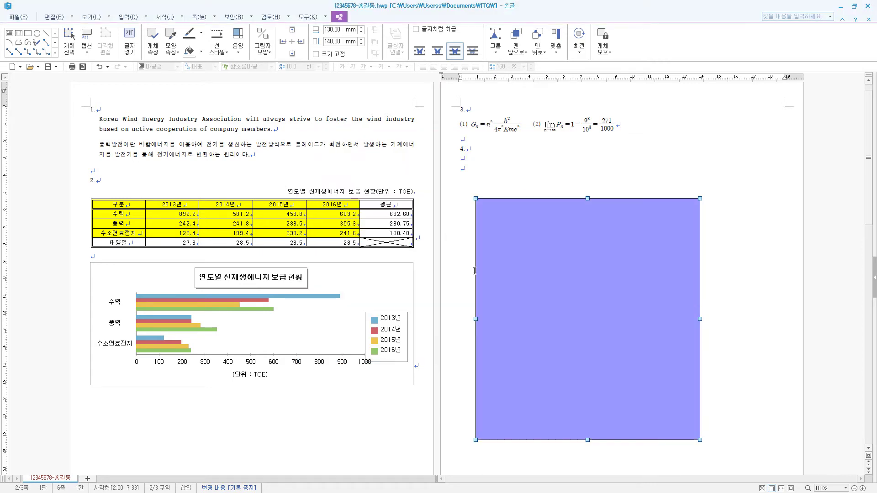
Step: Draw a text box about 105 by 16 mm across the rectangle's upper edge and enter "수평축 풍력발전기" in it
left_click(9, 33)
left_click_drag(494, 186, 675, 213)
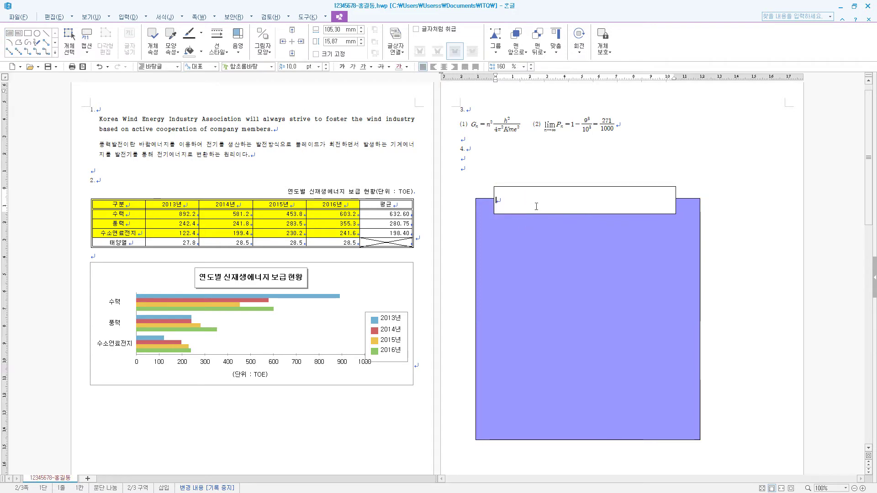
type("수평축 풍력발전기")
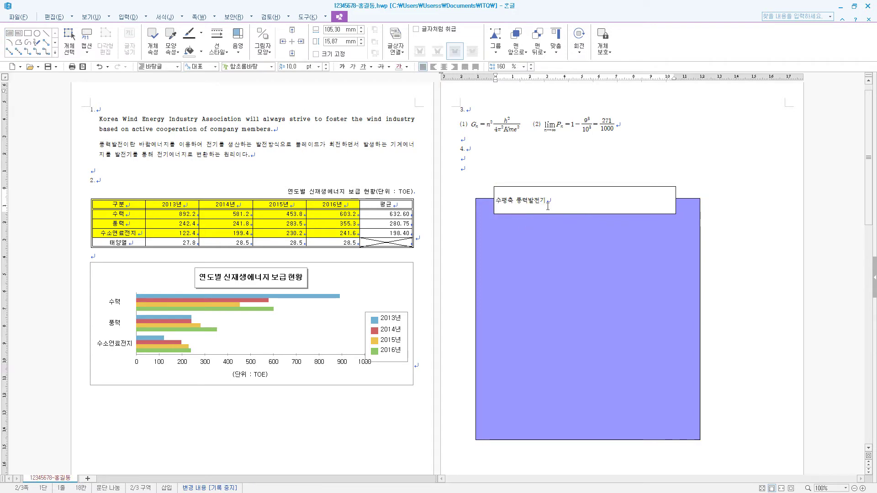
Step: Set the text box title's font to 돋움 at 24 pt
left_click_drag(545, 201, 487, 203)
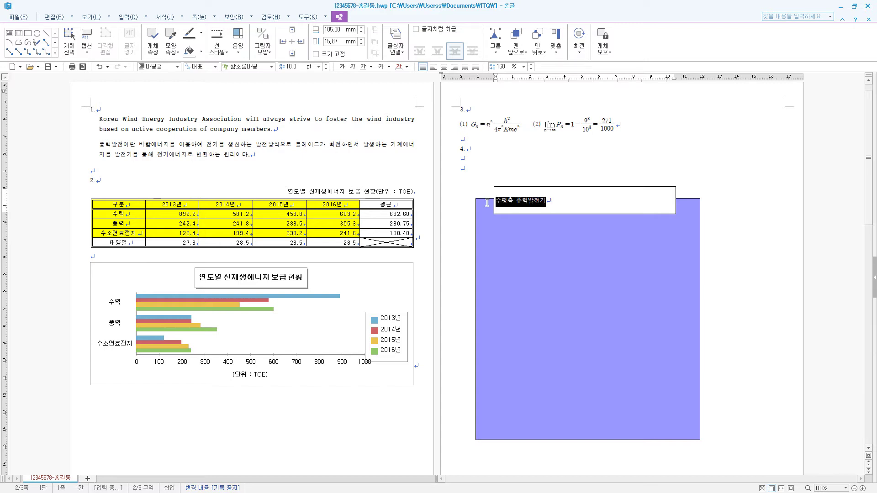
left_click(230, 67)
type("돋움")
key("Return")
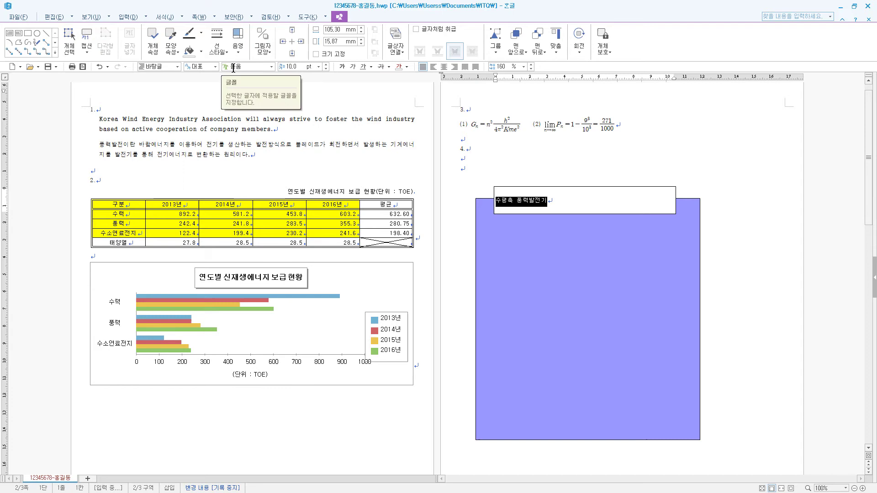
left_click(289, 67)
type("24")
key("Return")
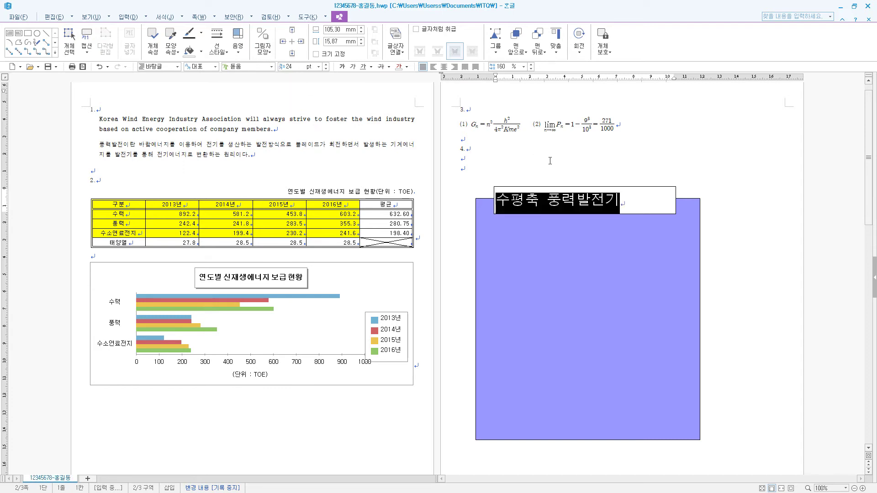
Step: Center the title text horizontally and set its text box to 100 mm wide and 15 mm high
left_click(443, 67)
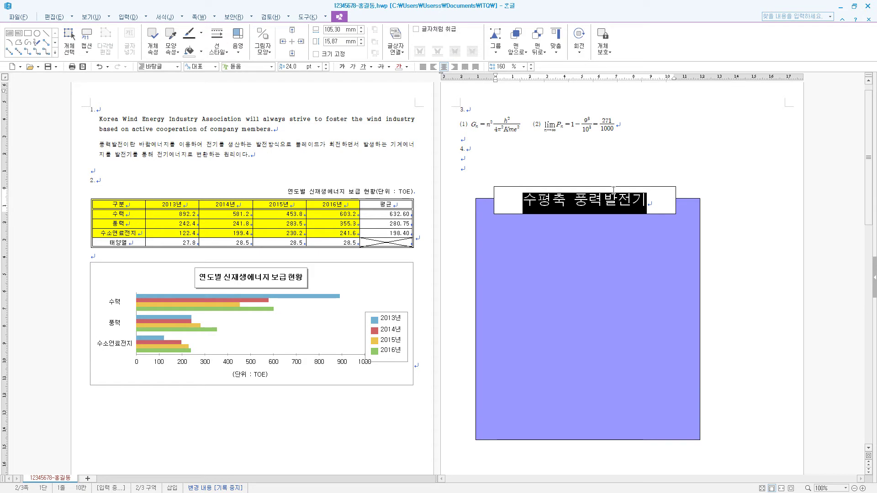
double_click(612, 189)
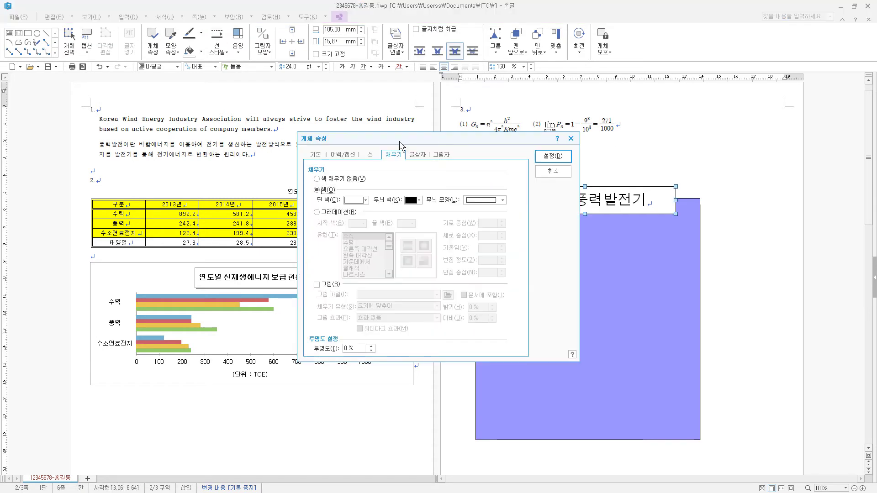
left_click(323, 156)
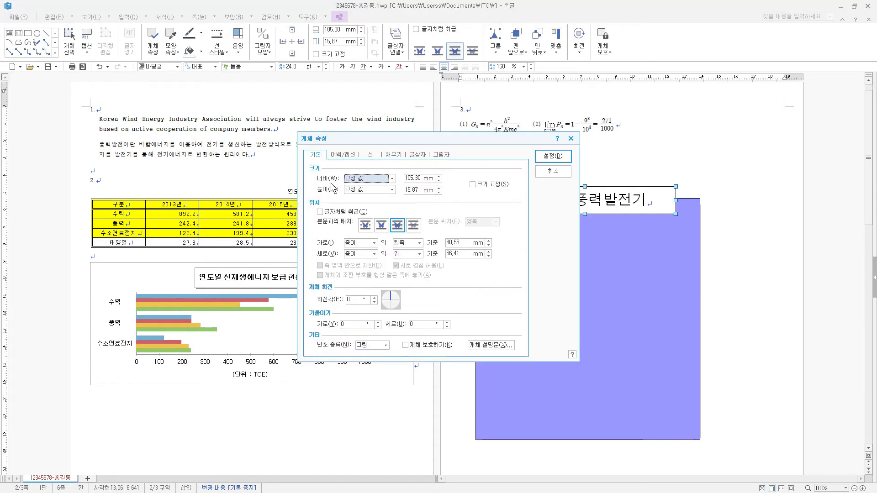
key("Tab")
type("100")
key("Tab")
key("Tab")
type("1")
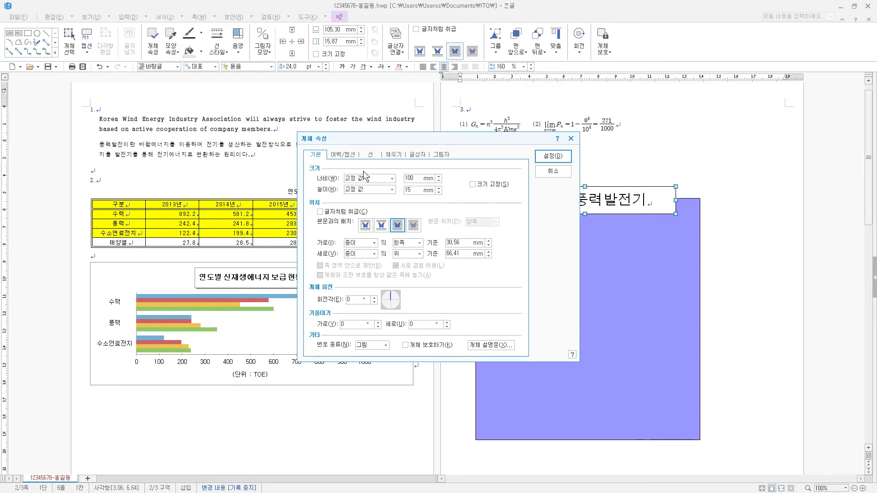
Step: Give the title text box semicircular (반원) corners and a blue fill, and apply the object properties
left_click(378, 157)
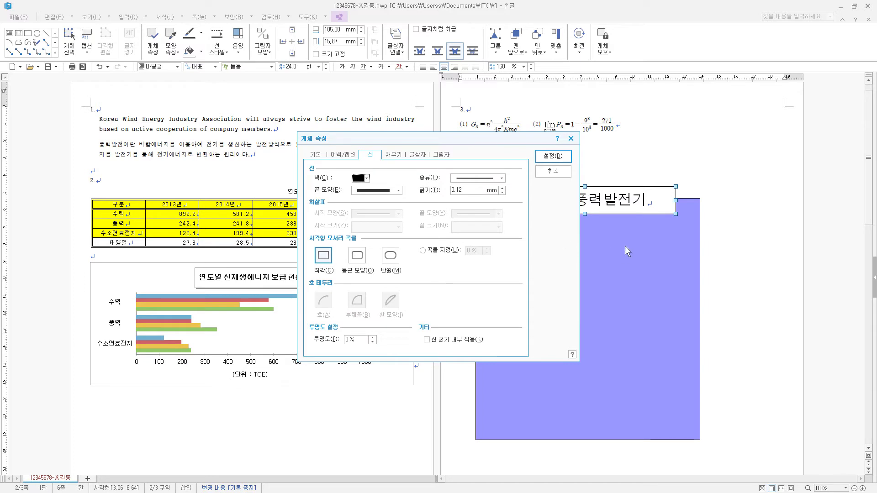
left_click(390, 258)
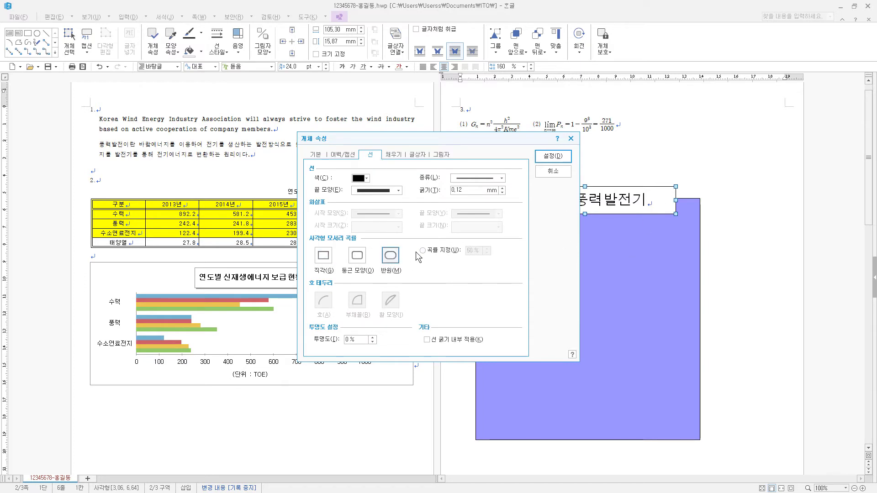
left_click(398, 155)
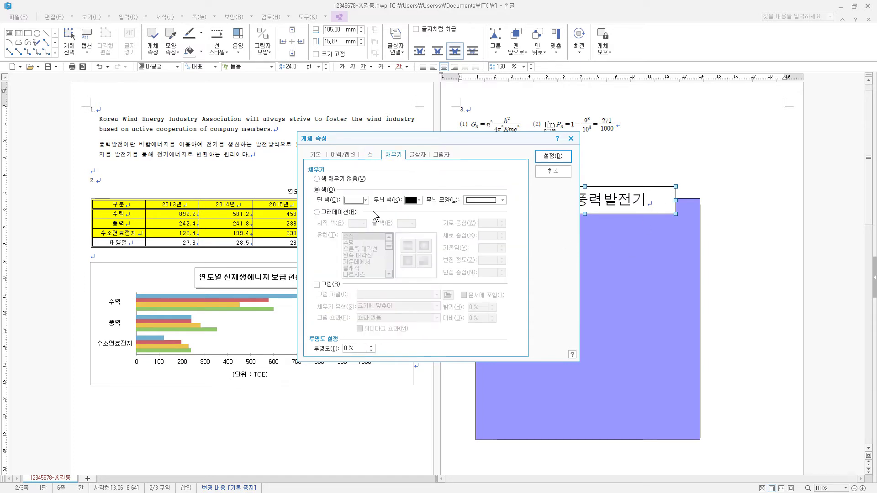
left_click(366, 200)
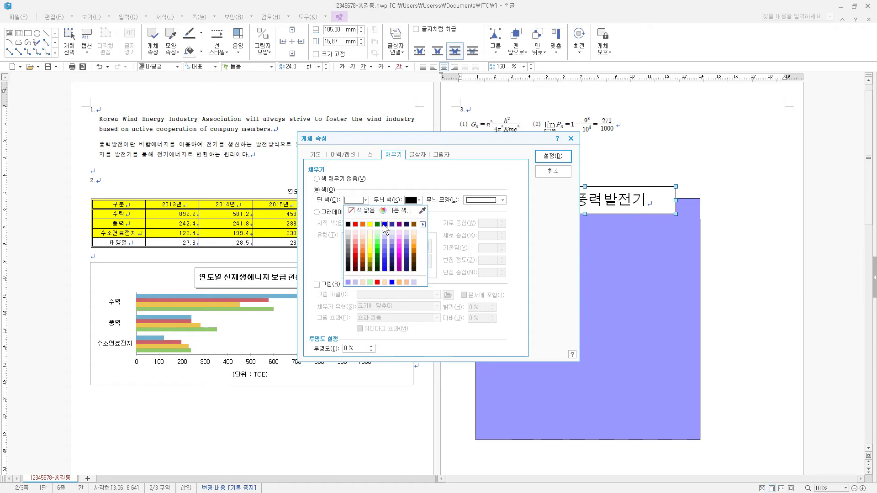
left_click(385, 224)
left_click(417, 155)
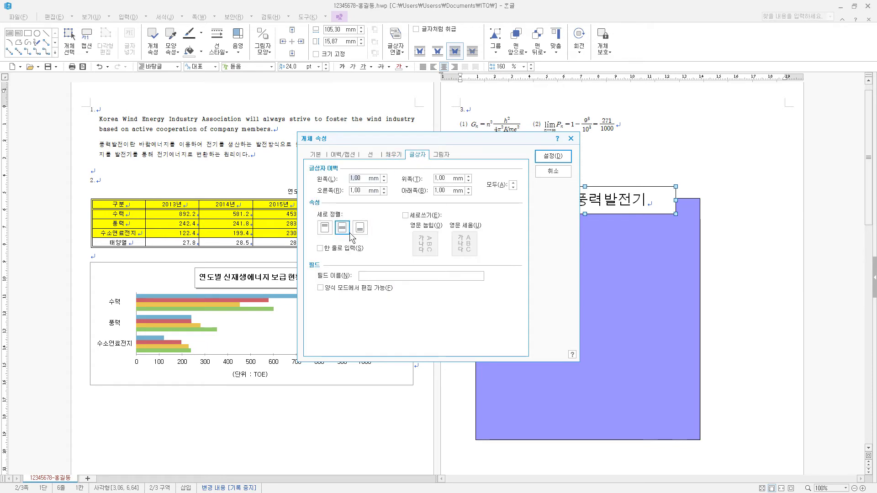
left_click(552, 156)
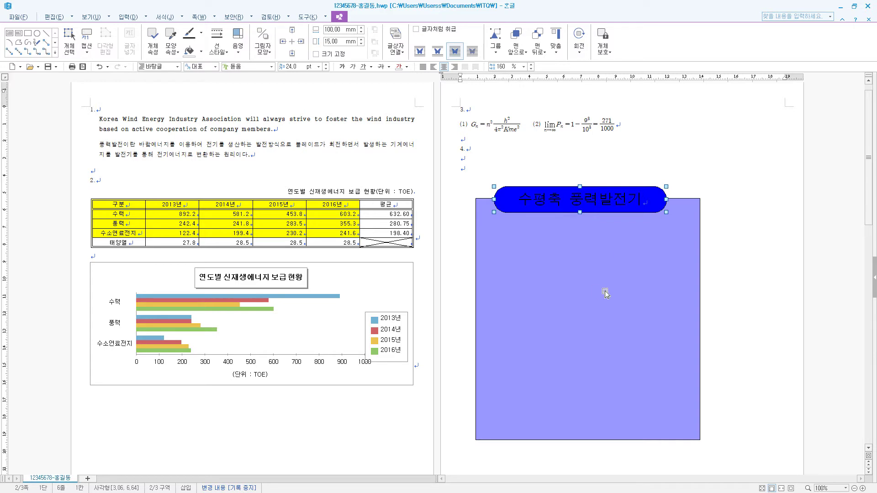
Step: Draw a rectangle about 119 by 42 mm below the title box and set its size to 120 mm wide and 50 mm high
left_click(27, 32)
mouse_move(486, 232)
left_mouse_down()
mouse_move(580, 257)
mouse_move(691, 304)
left_mouse_up()
double_click(646, 264)
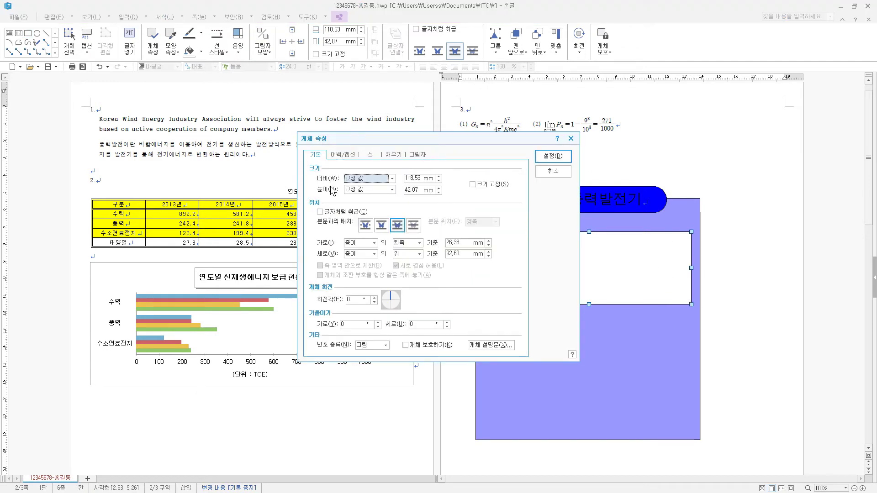
key("Tab")
type("1")
key("Tab")
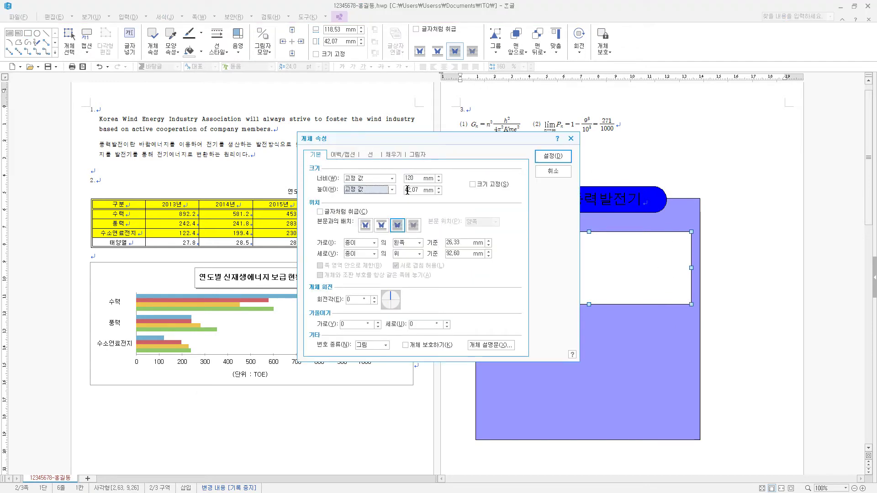
key("Tab")
type("5")
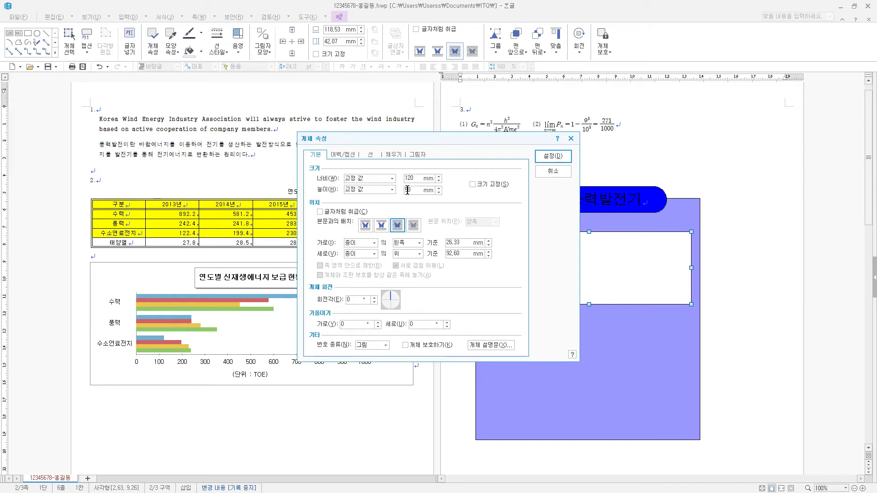
Step: Give the new rectangle a light yellow fill and rounded (둥근 모양) corners, and apply the object properties
left_click(393, 155)
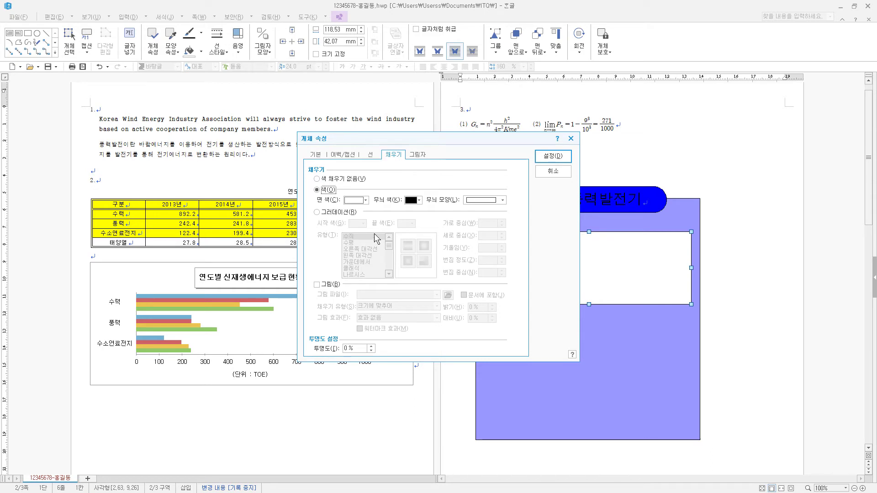
left_click(365, 201)
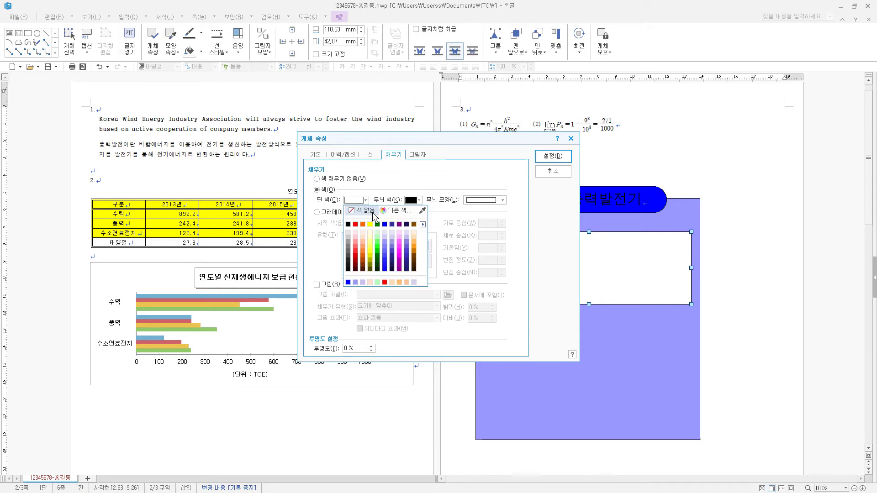
left_click(370, 236)
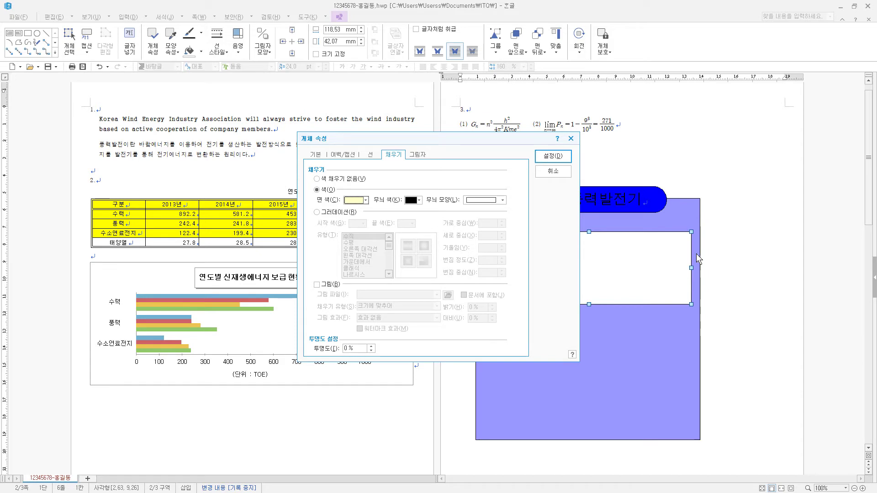
left_click(370, 154)
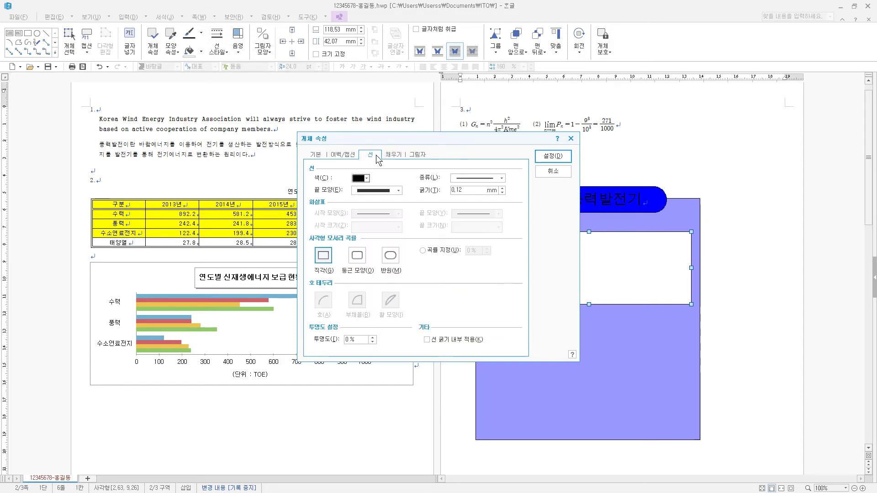
left_click(357, 257)
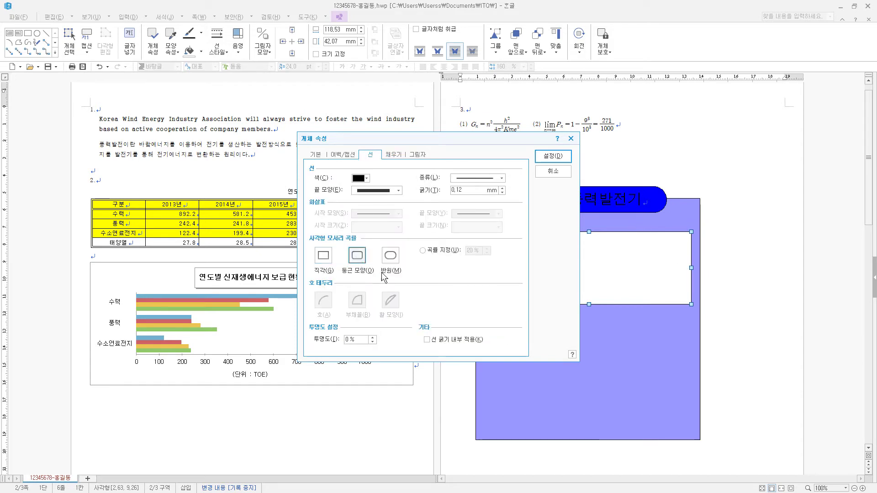
left_click(547, 155)
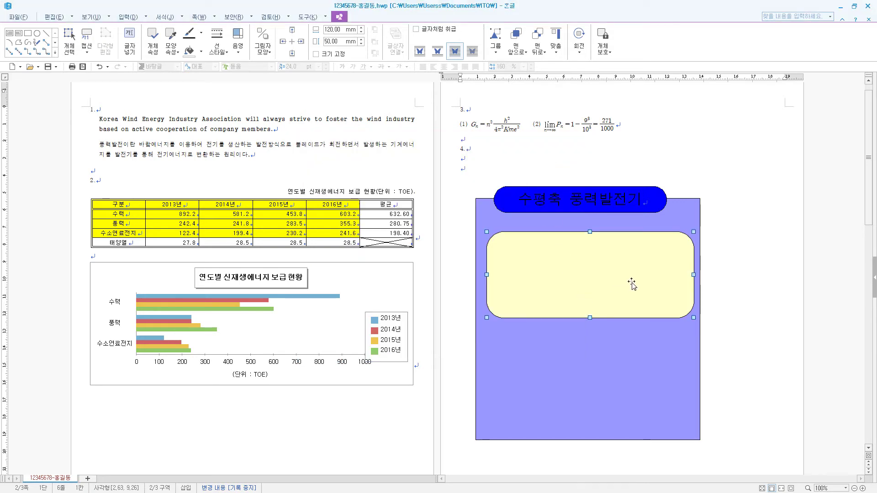
Step: Align the yellow rectangle, the background rectangle and the title box on a common vertical center line (가운데 맞춤)
left_click(677, 215, "shift")
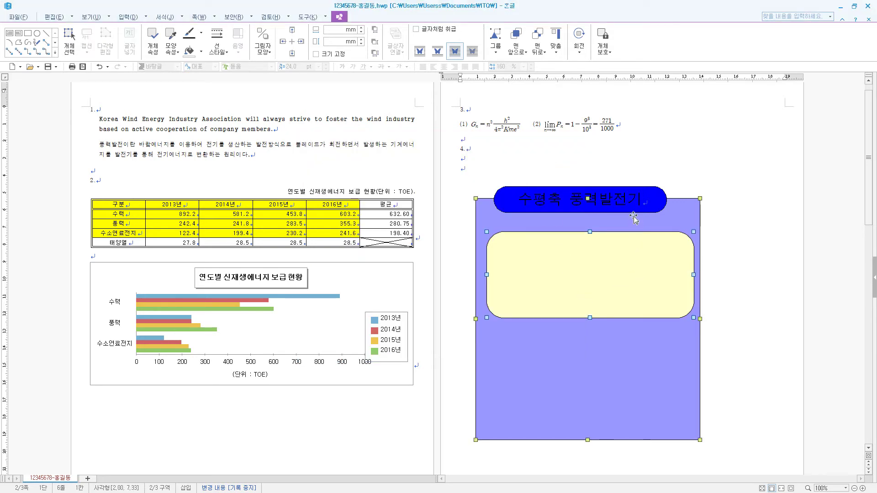
left_click(647, 194, "shift")
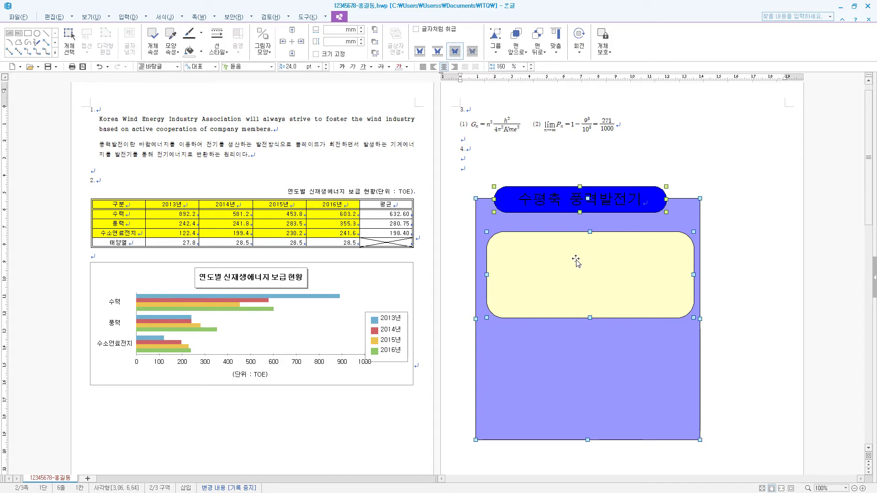
left_click(556, 48)
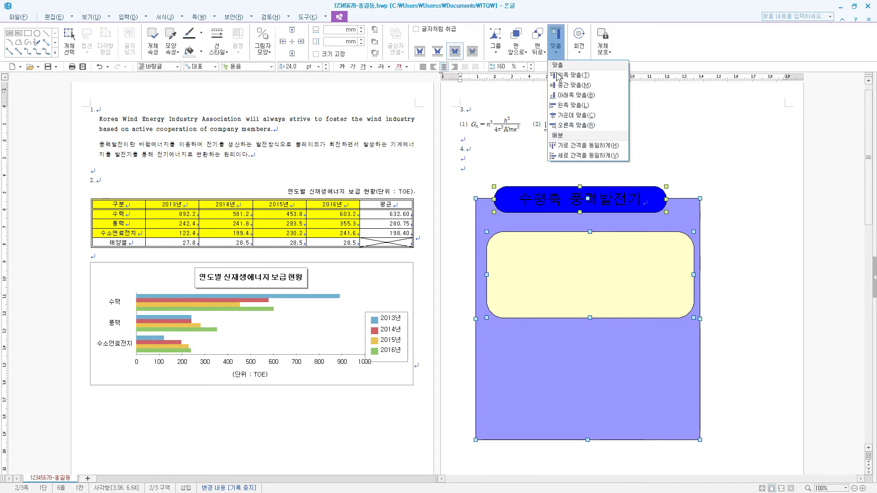
left_click(574, 117)
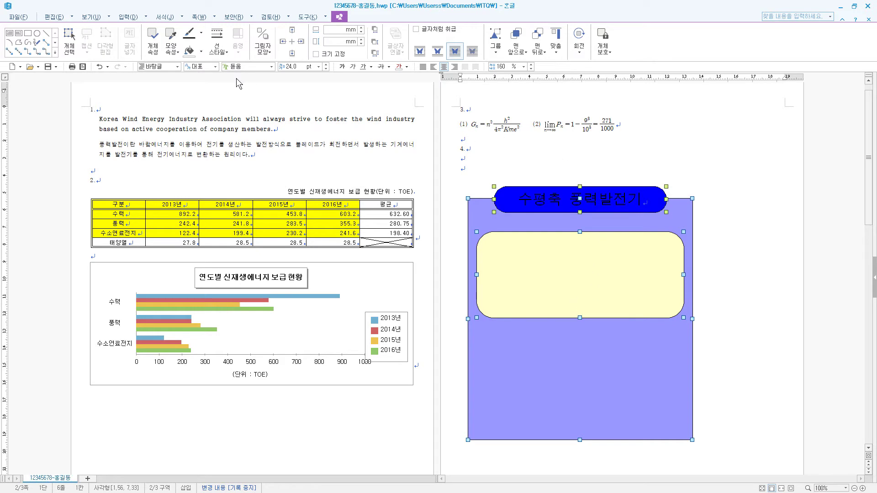
Step: Insert the picture 로고2.jpg from the Picture folder into the document
left_click(128, 16)
left_click(140, 37)
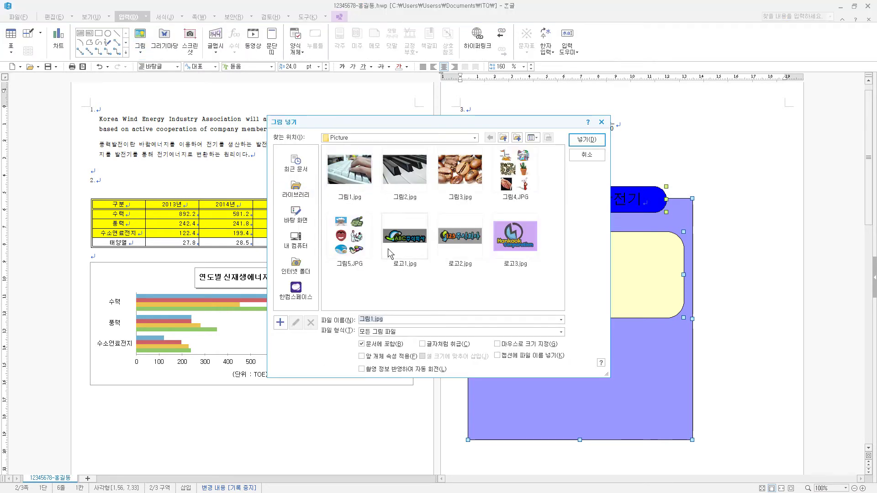
left_click(466, 248)
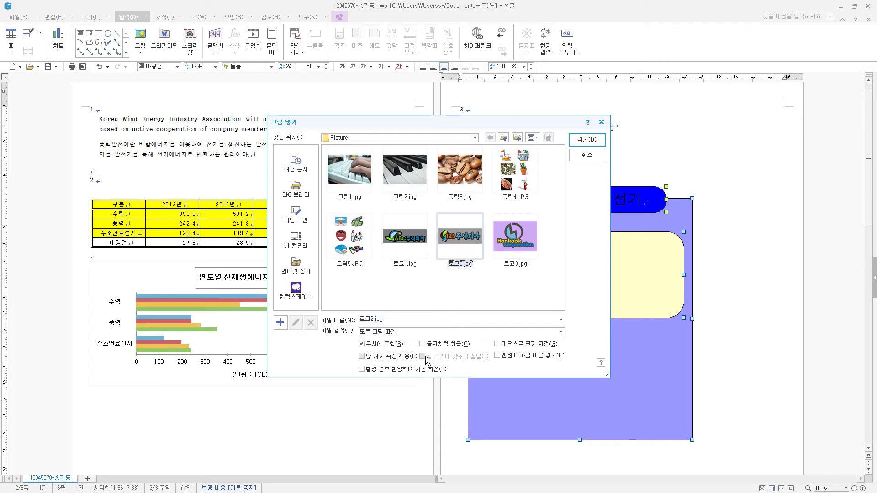
left_click(593, 141)
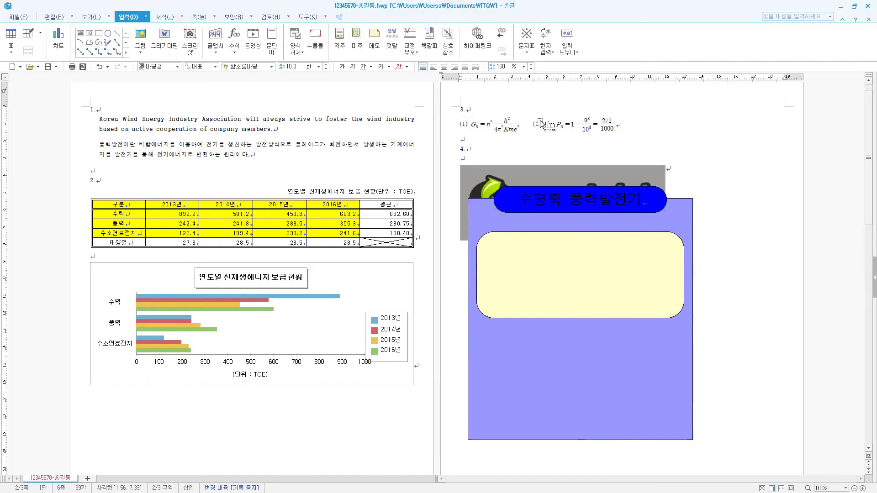
Step: Set the logo picture to 40 mm wide and 35 mm high and place it in front of the text (글 앞으로)
double_click(474, 176)
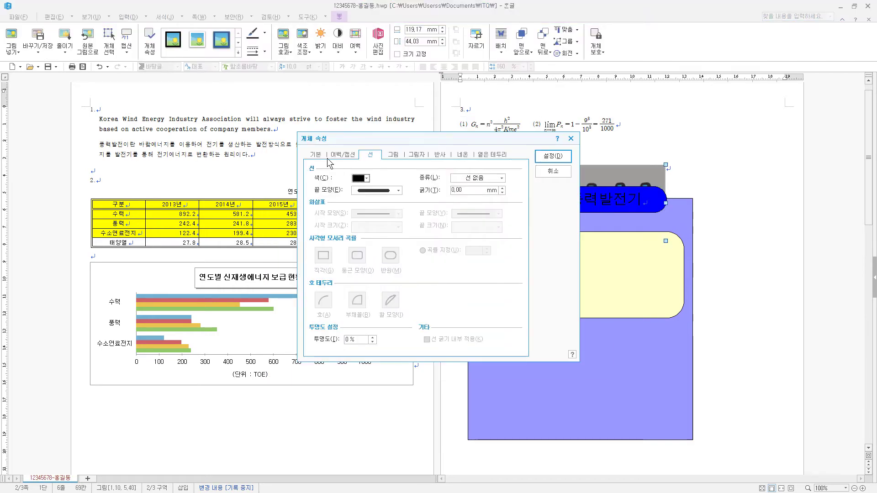
left_click(321, 155)
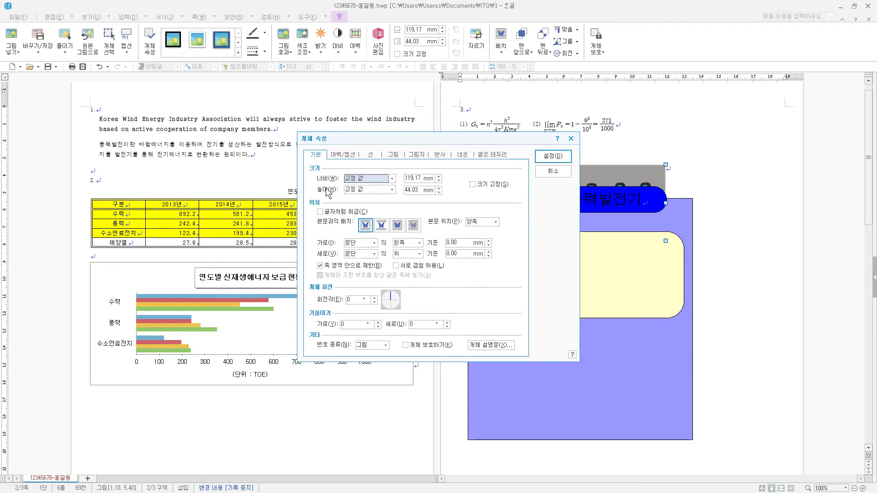
key("Tab")
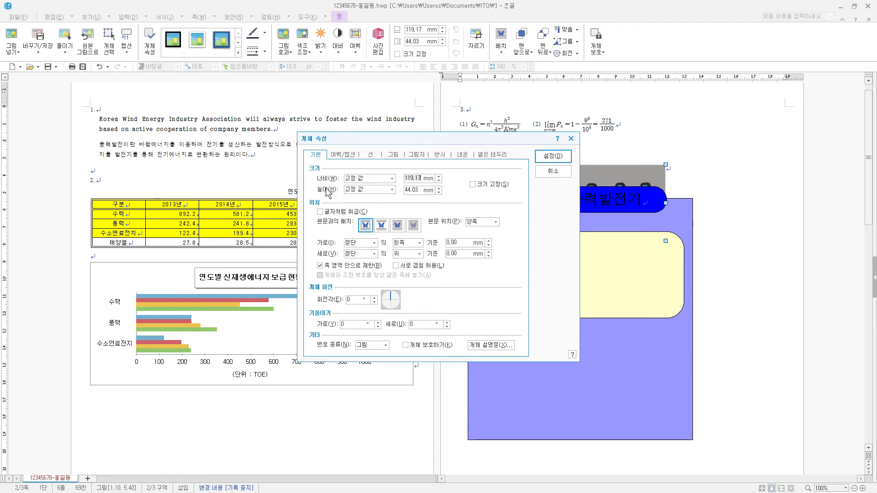
type("40")
key("Tab")
key("Tab")
type("3")
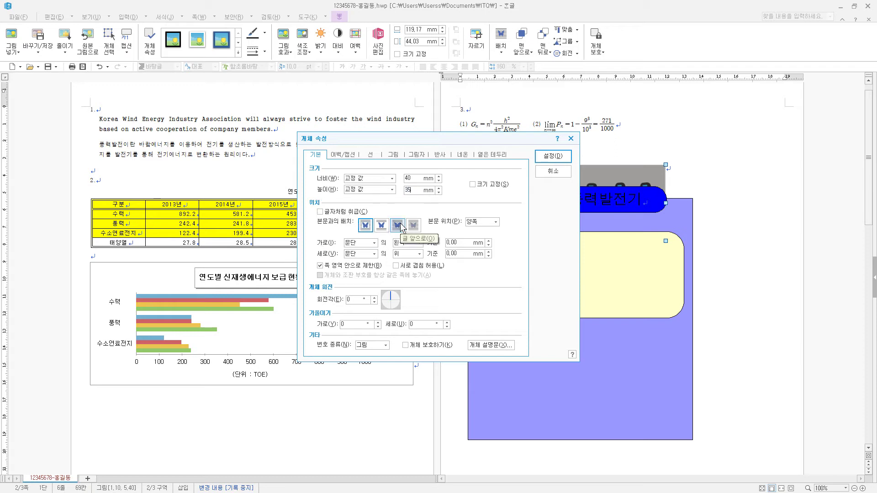
type("5")
left_click(401, 226)
Step: Apply the grayscale (회색조) effect to the logo picture and move it onto the left half of the yellow rounded rectangle
left_click(394, 154)
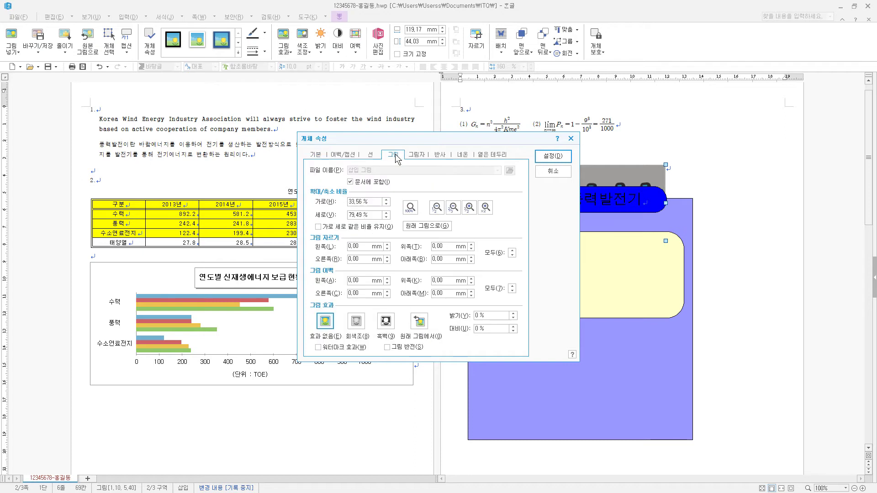
left_click(358, 323)
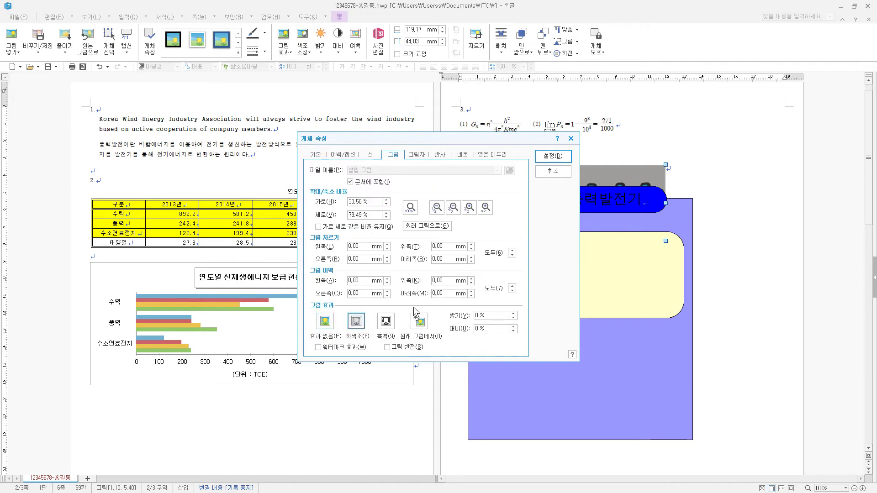
left_click(549, 158)
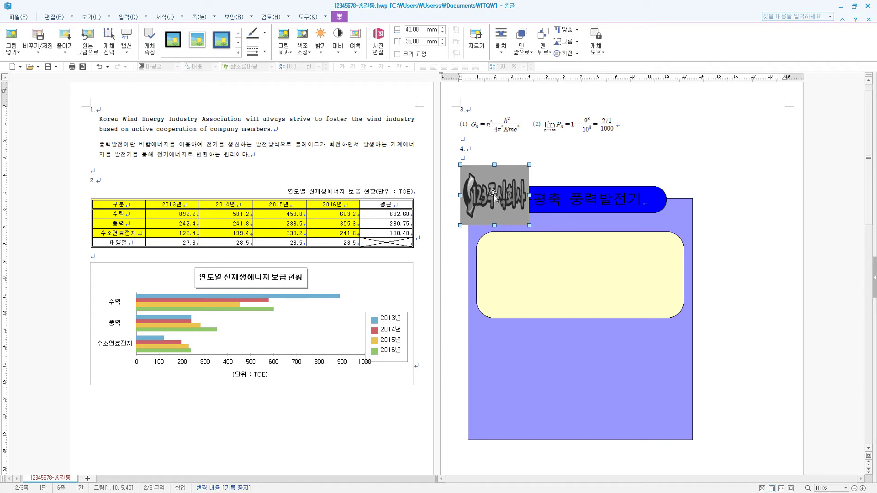
left_click_drag(493, 195, 533, 279)
Step: Add a hyperlink (하이퍼링크) on the logo picture that targets the 풍력 bookmark in the current document
right_click(551, 272)
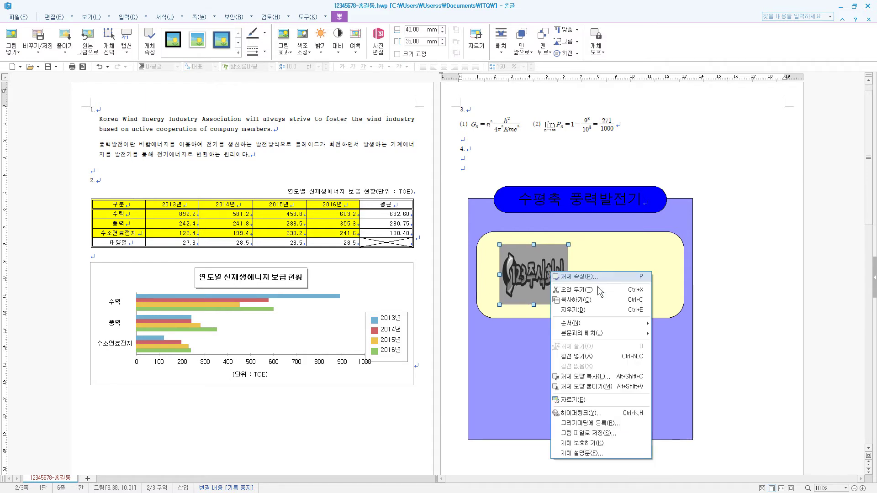
left_click(579, 413)
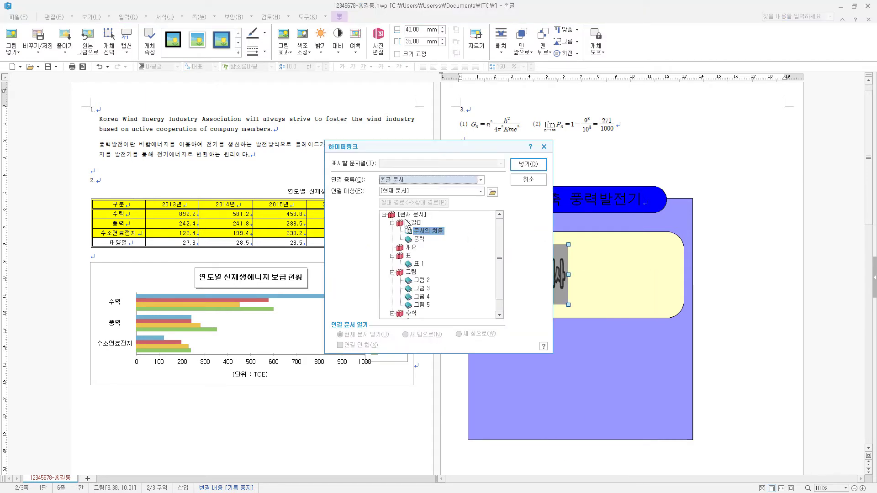
left_click(421, 240)
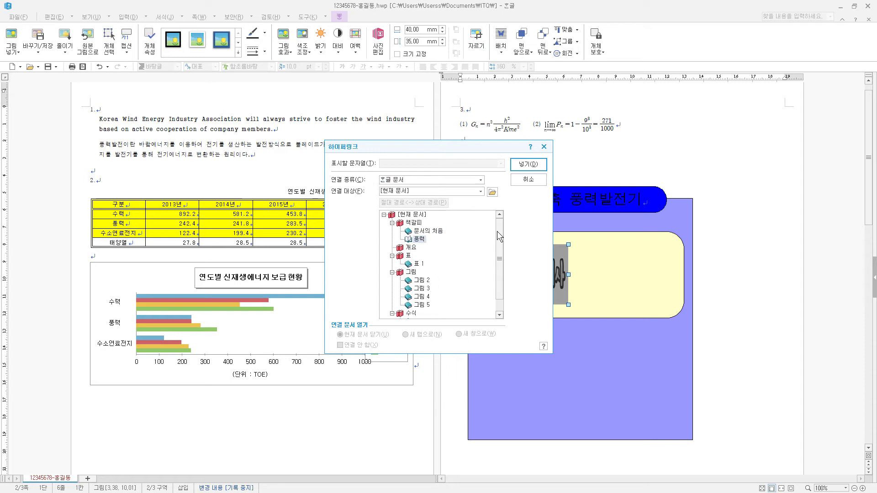
left_click(528, 164)
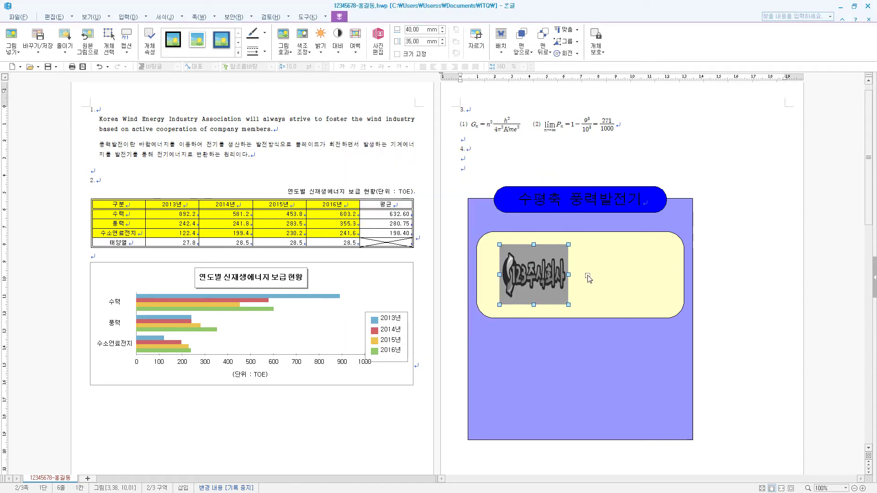
Step: Create the 글맵시 text art 풍력발전기 in the 궁서 font, using the shape pinched inward at the middle
left_click(129, 18)
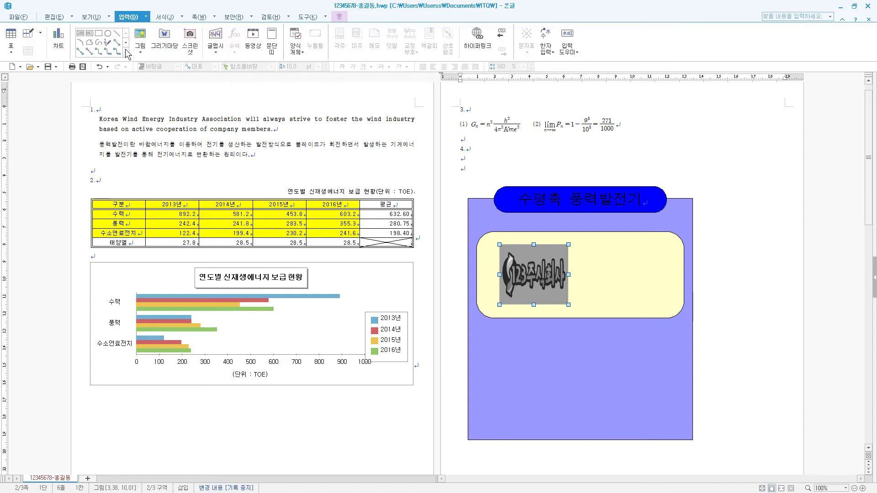
left_click(216, 40)
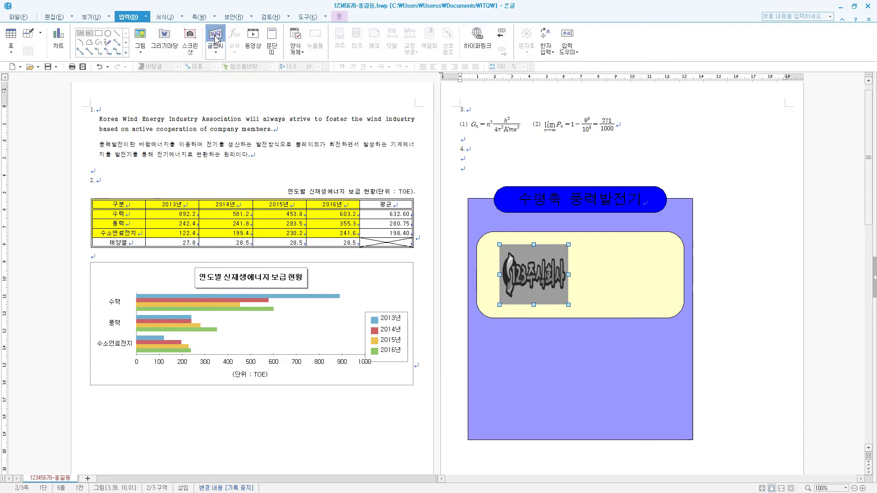
type("풍력발전기")
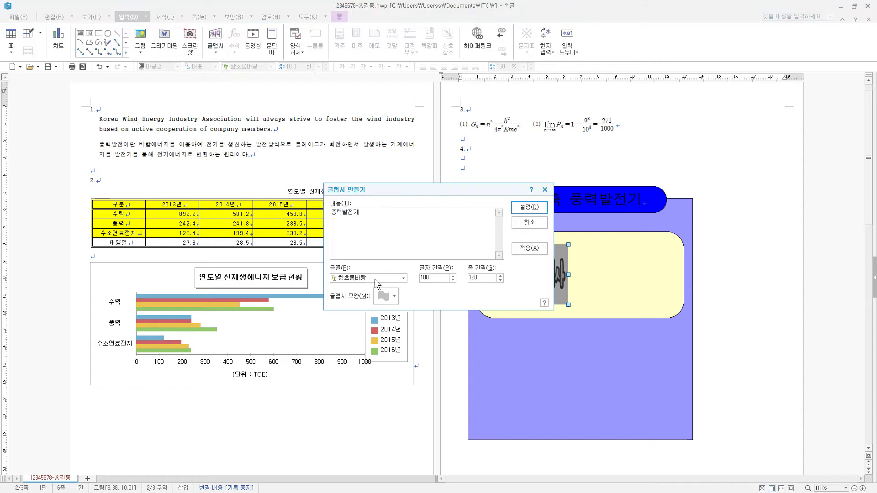
left_click(374, 278)
left_click(374, 281)
type("궁서")
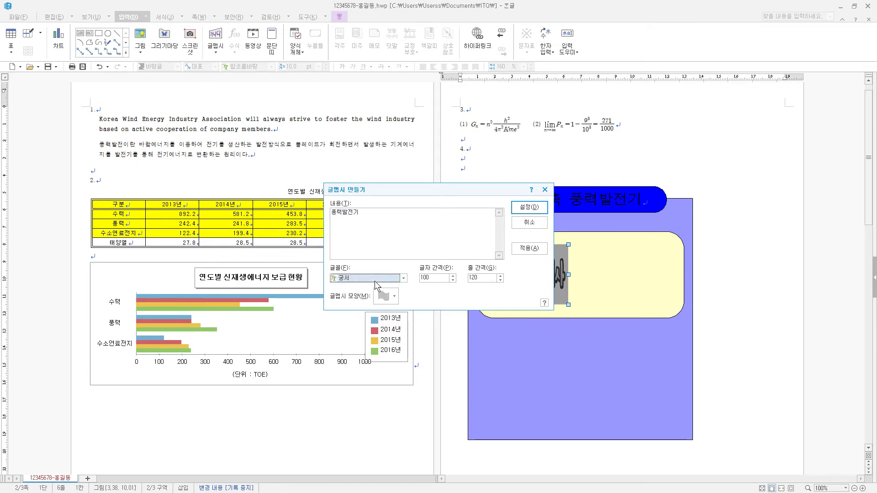
left_click(395, 297)
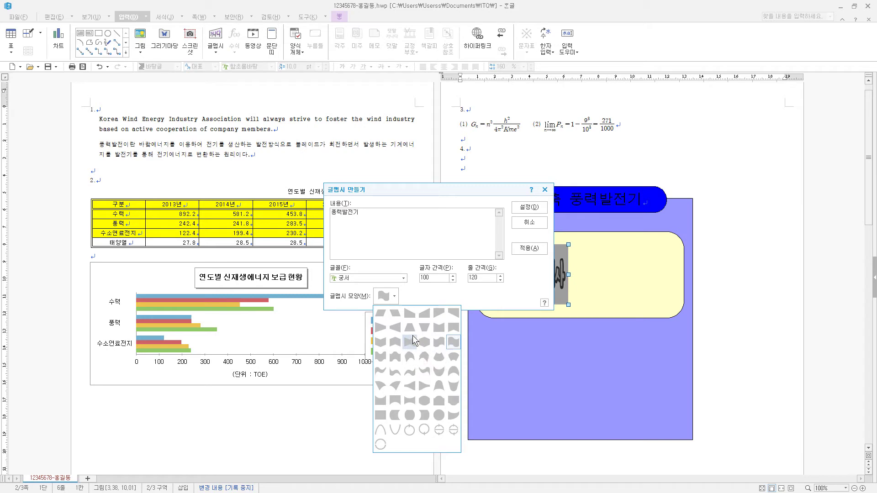
left_click(409, 402)
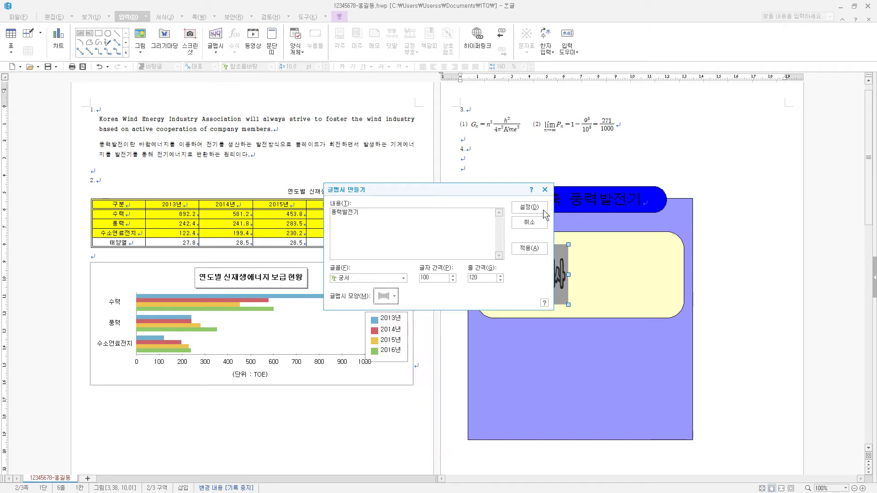
left_click(528, 208)
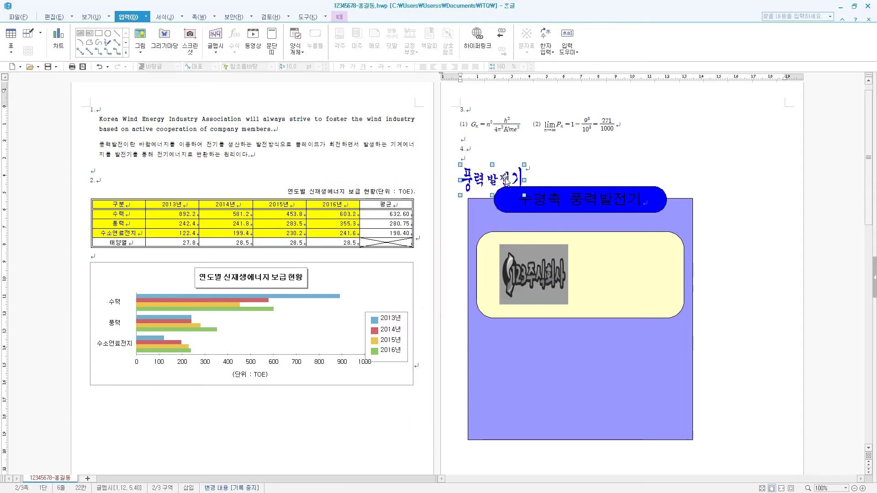
Step: Set the 풍력발전기 text art to 50 mm wide and 30 mm high and place it in front of the text
double_click(477, 180)
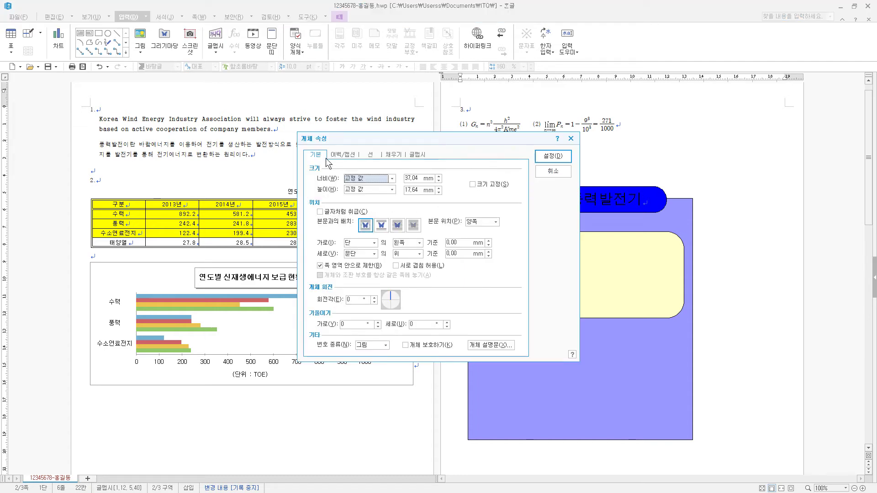
key("Tab")
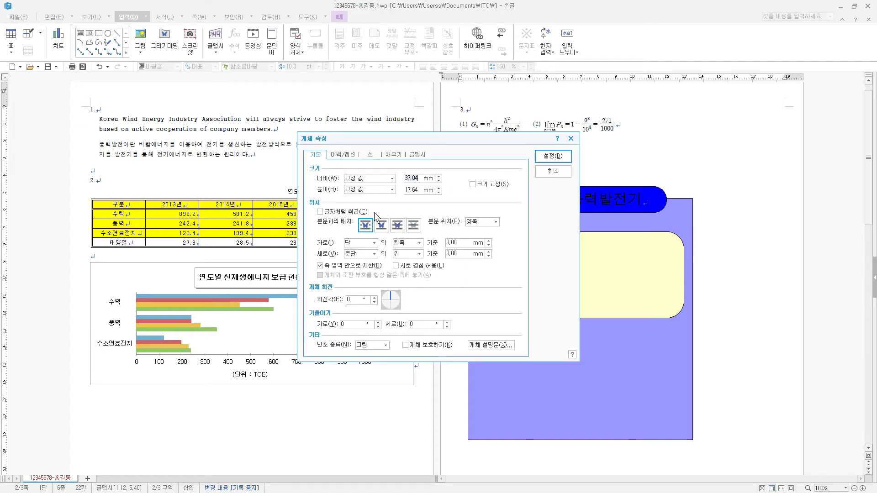
type("50")
key("Tab")
type("30")
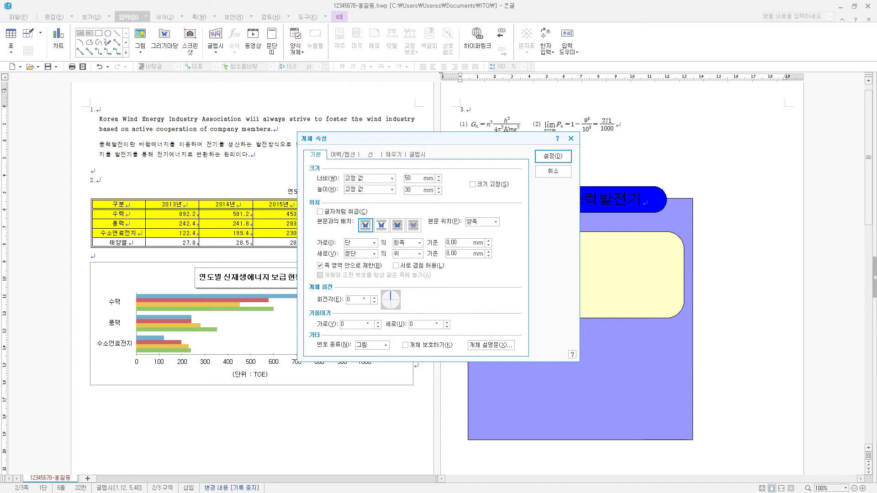
left_click(396, 226)
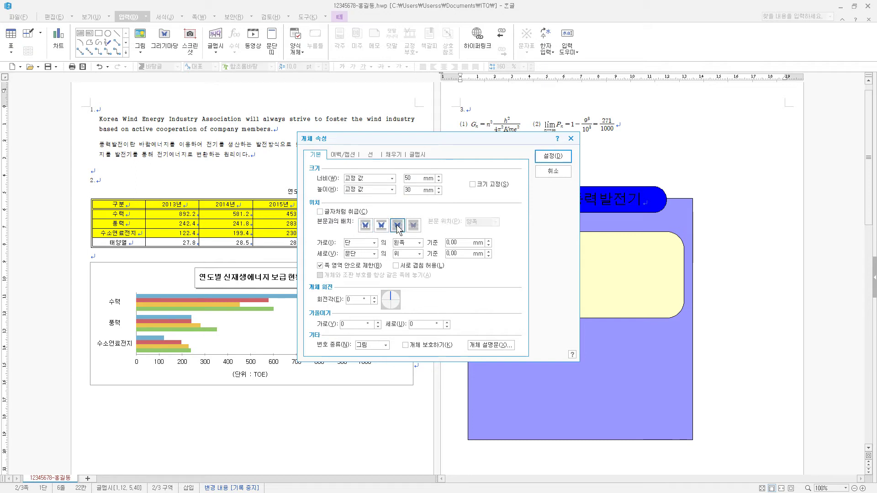
Step: Fill the 풍력발전기 text art with red (RGB 255,0,0) and move it beside the logo on the yellow rounded rectangle
left_click(393, 155)
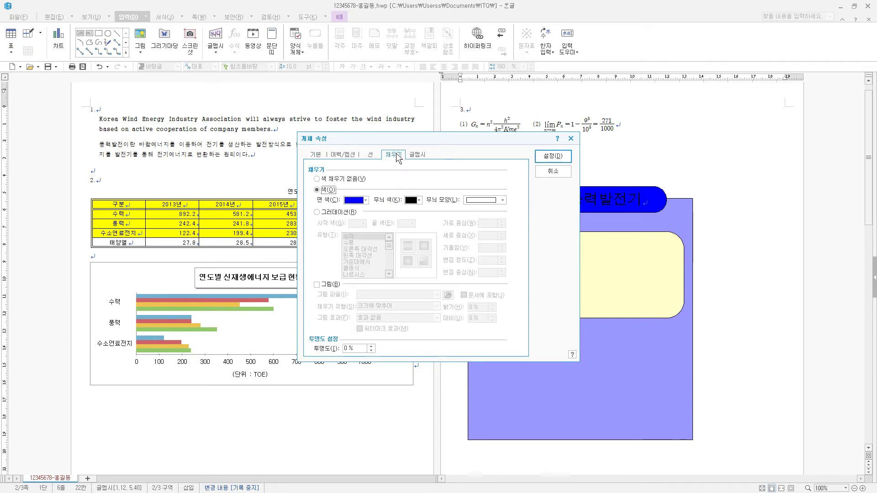
left_click(366, 201)
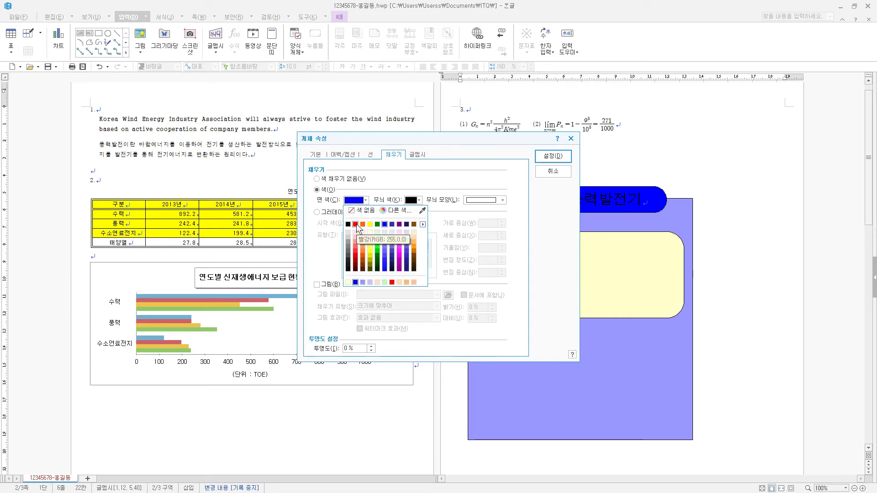
left_click(423, 224)
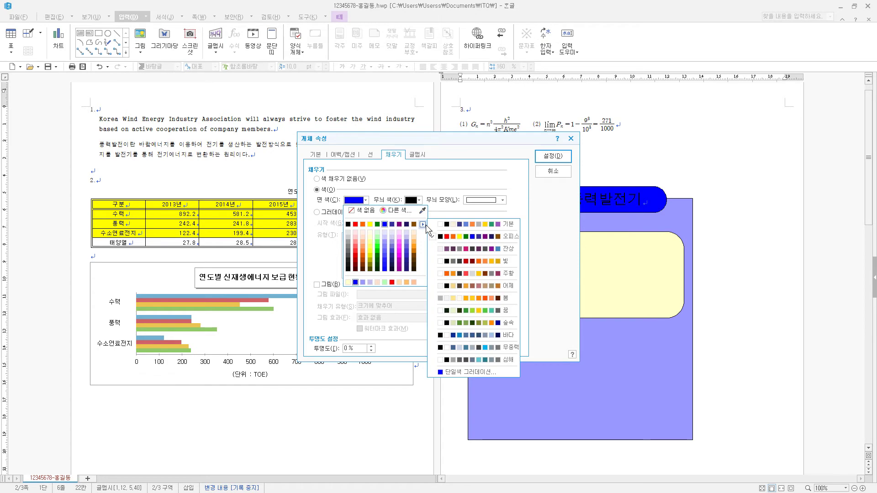
left_click(355, 225)
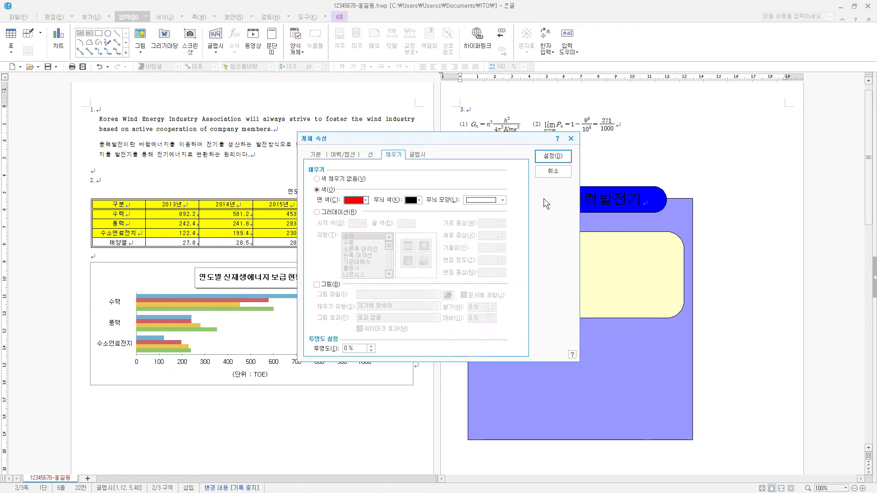
left_click(555, 159)
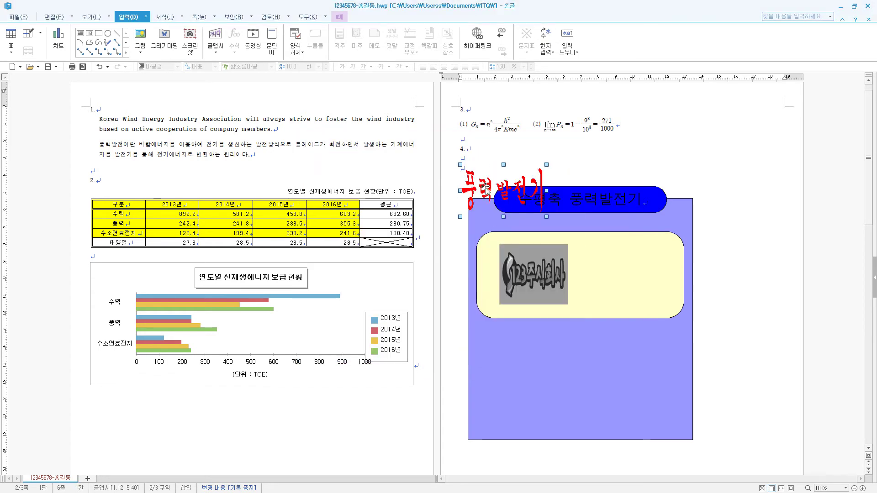
left_click_drag(484, 188, 604, 270)
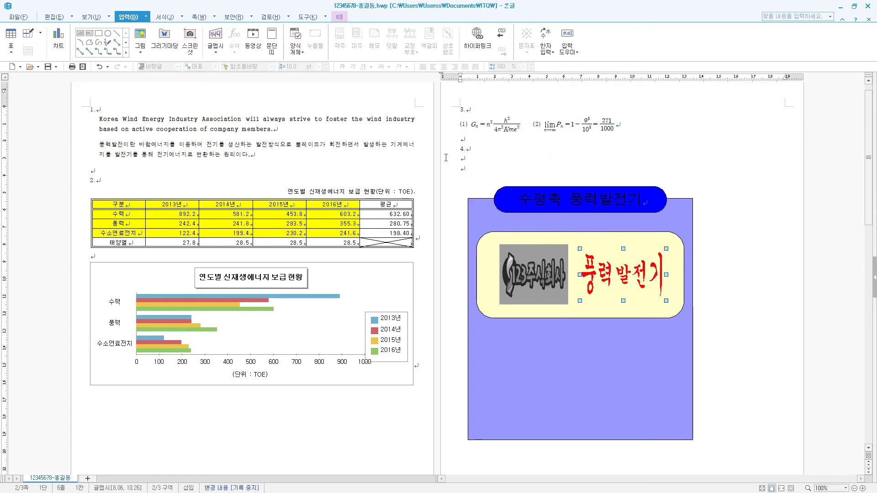
Step: Draw an ellipse about 12 mm wide and 11 mm high on the background rectangle, below the yellow rectangle's left end
left_click(91, 17)
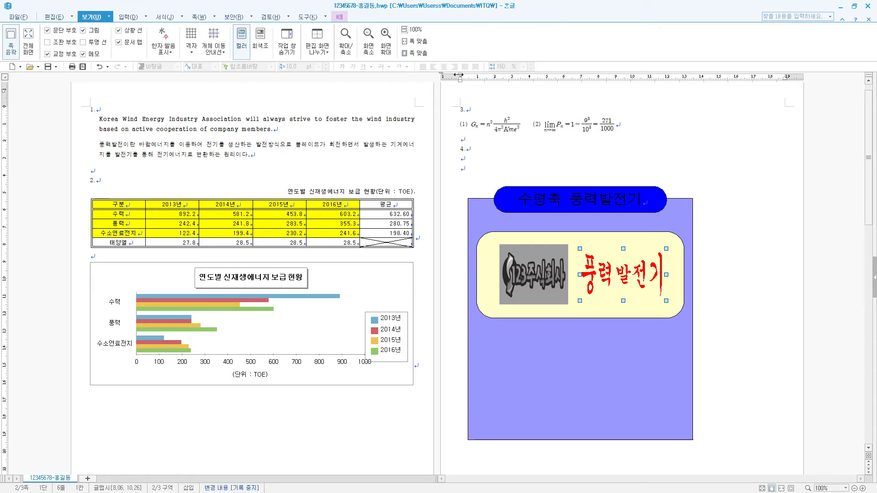
left_click(414, 41)
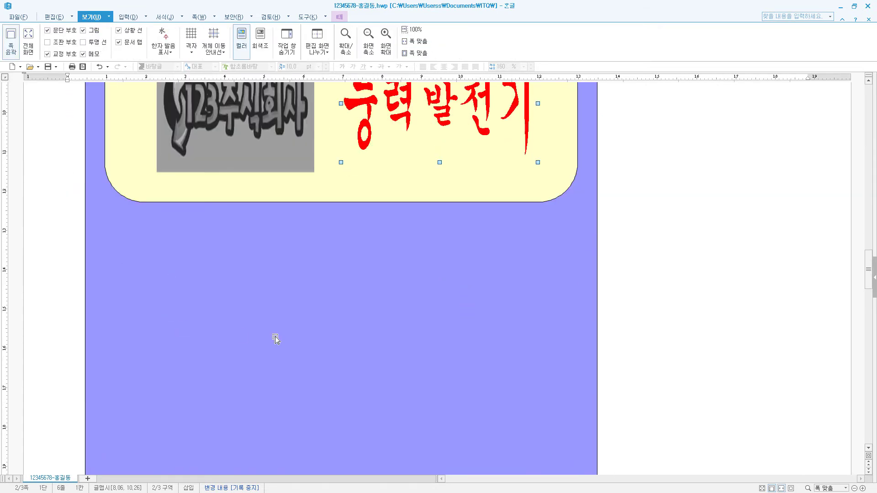
scroll(276, 338, "down", 2)
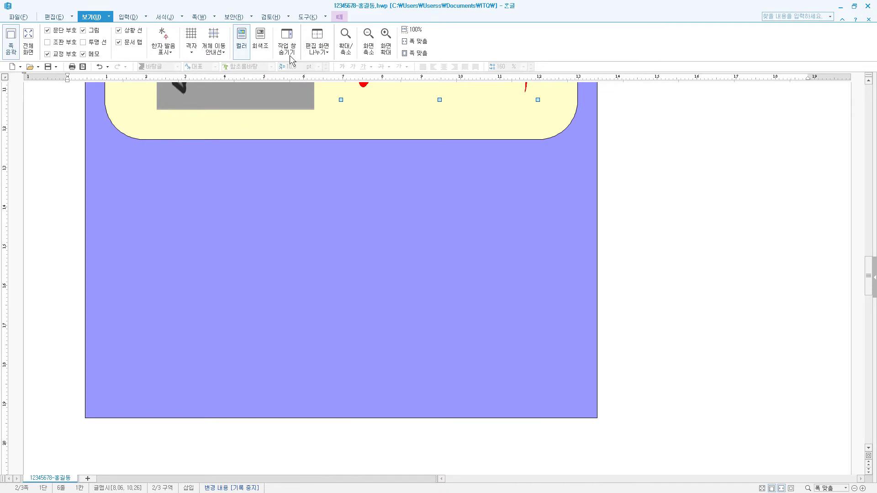
left_click(128, 16)
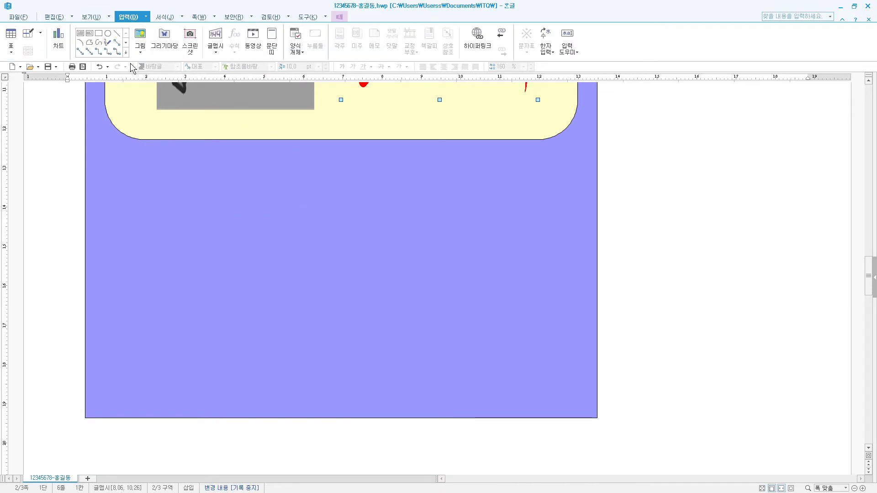
left_click(108, 33)
left_click_drag(126, 172, 174, 217)
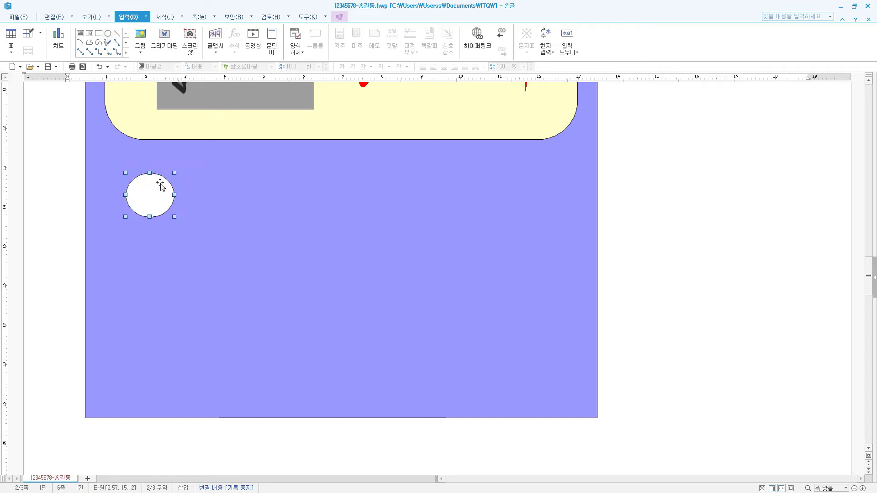
Step: Set the new ellipse's width and height to 18 mm each
double_click(161, 182)
left_click(319, 156)
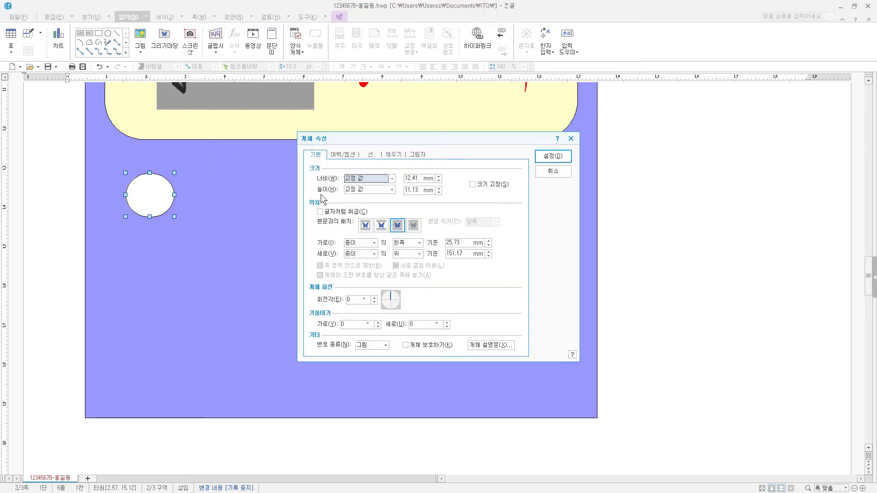
key("Tab")
type("18")
key("Tab")
key("Tab")
type("18")
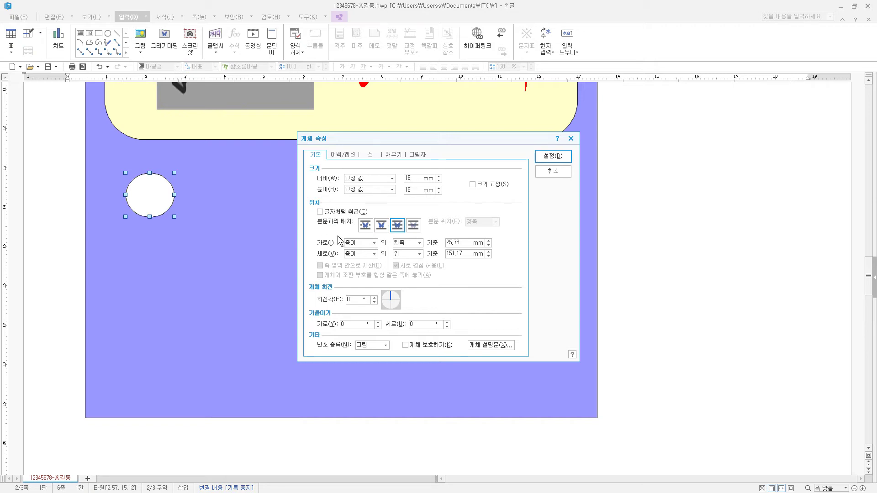
Step: Fill the circle with a light orange colour and move it slightly up toward the yellow rounded shape
left_click(394, 154)
left_click(366, 200)
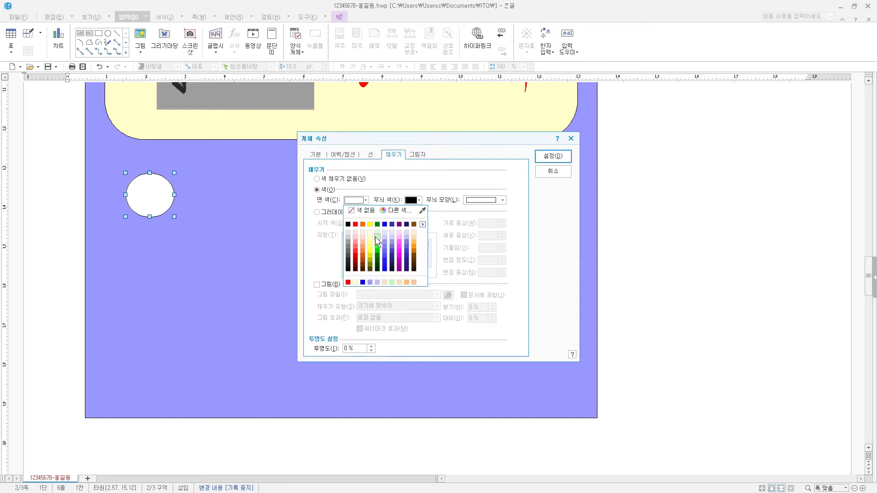
left_click(363, 238)
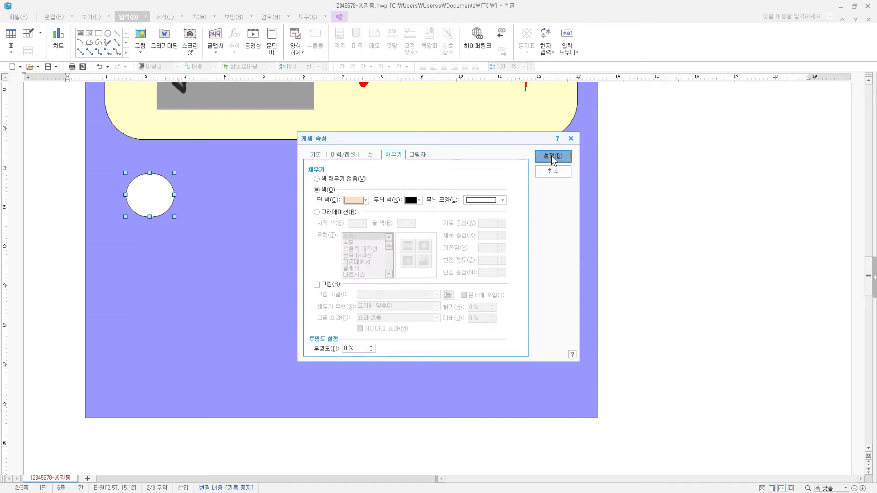
left_click(552, 156)
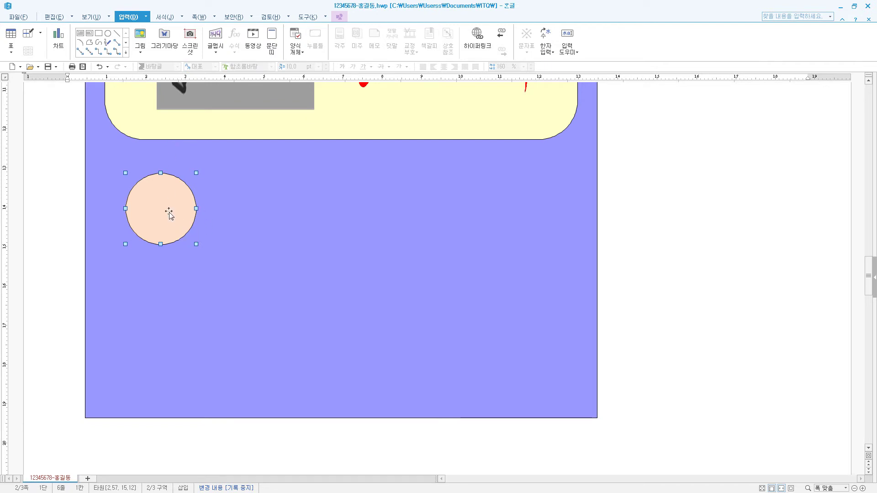
left_click_drag(169, 214, 169, 203)
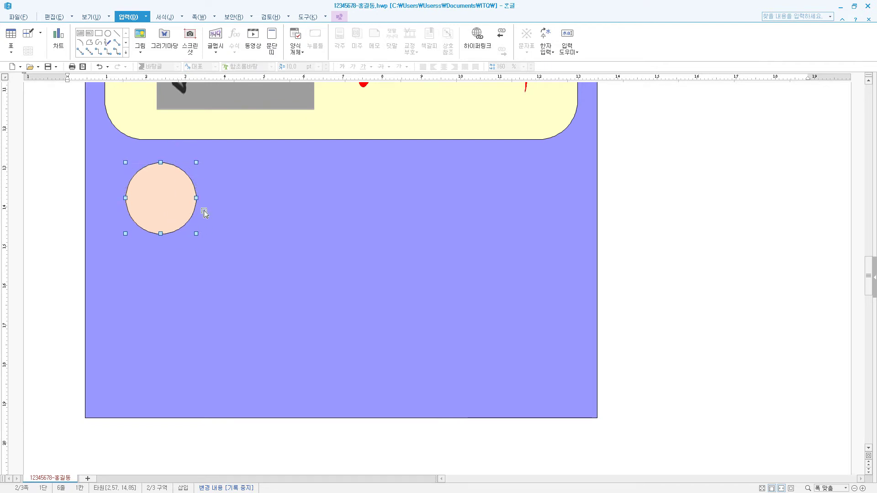
Step: Draw a text box about 12 mm wide and 11 mm high inside the circle and enter 1 in it
left_click(79, 34)
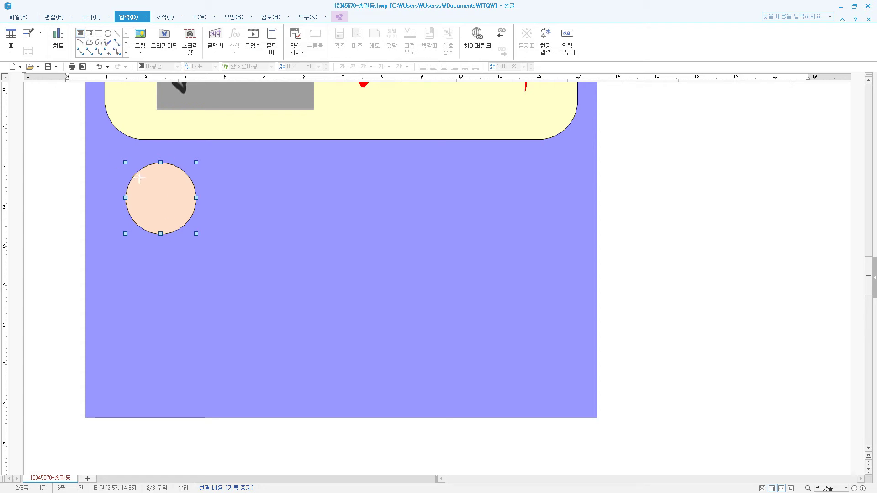
left_click_drag(139, 178, 140, 199)
type("1")
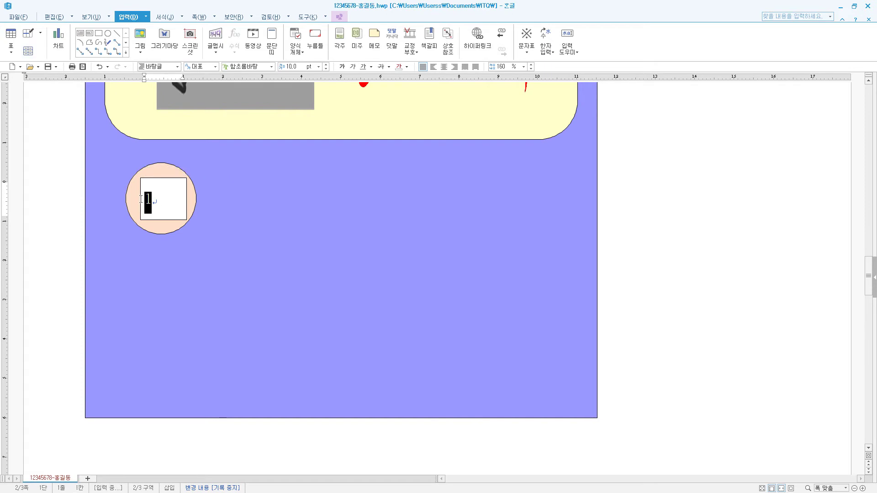
Step: Format the number 1 in 굴림 at 20 pt and centre it in its text box
left_click(256, 72)
type("굴림")
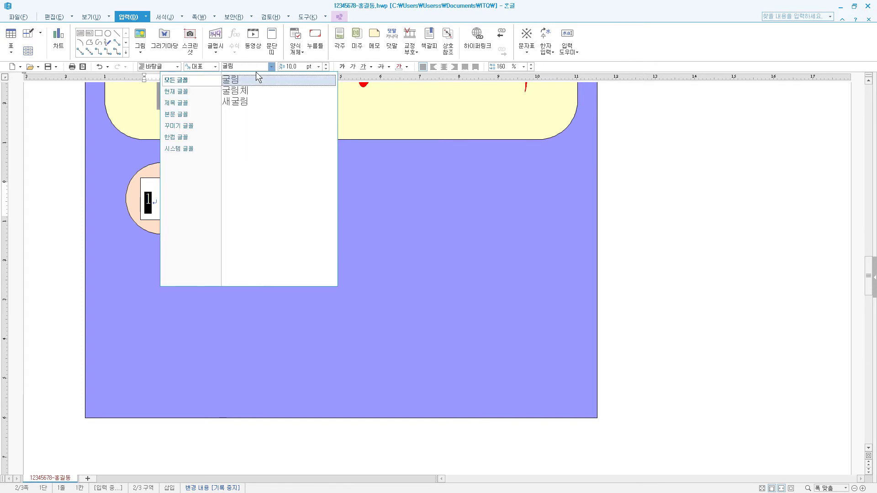
key("Return")
left_click(295, 68)
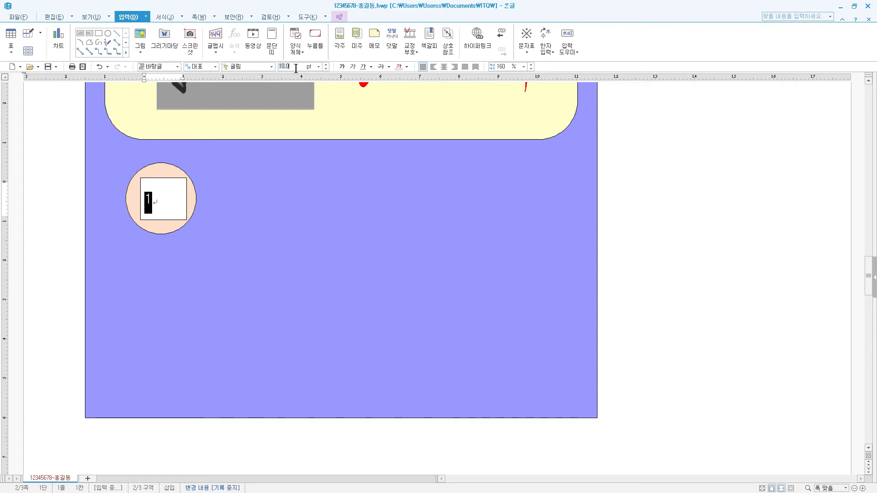
key("Return")
left_click(443, 67)
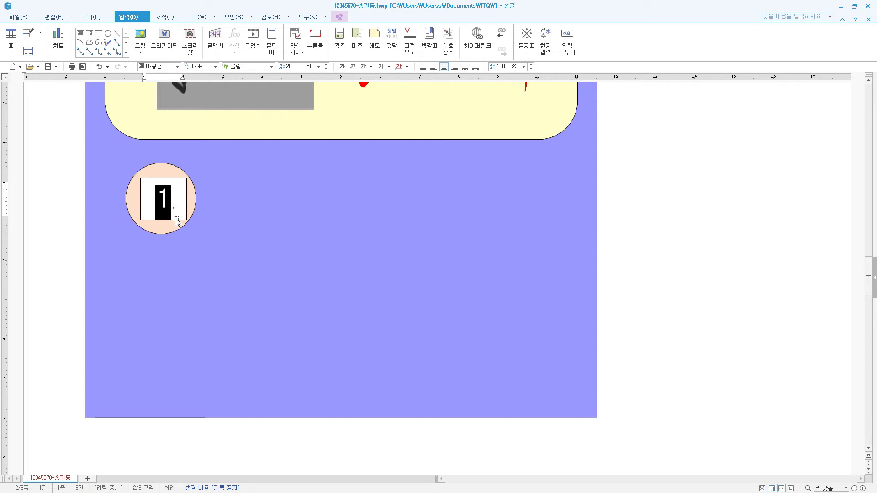
Step: Set the number box to 12 mm wide and 12 mm high and give it rounded corners (둥근 모양)
double_click(176, 222)
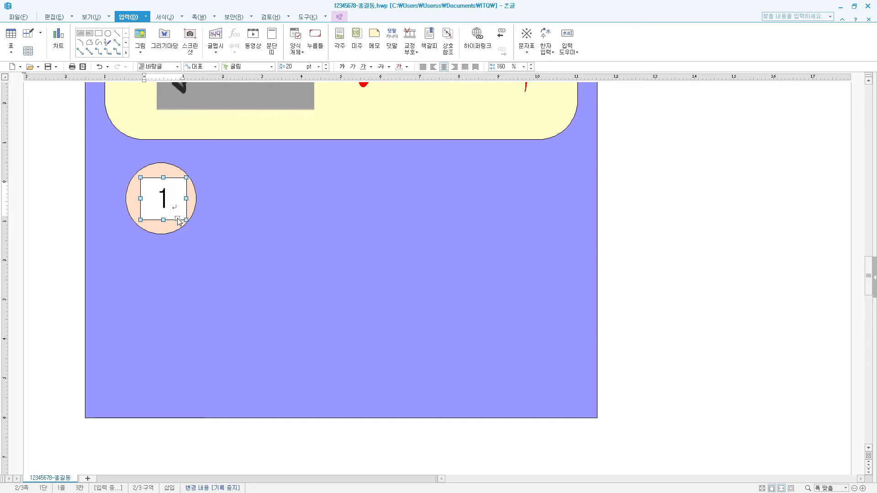
left_click(321, 156)
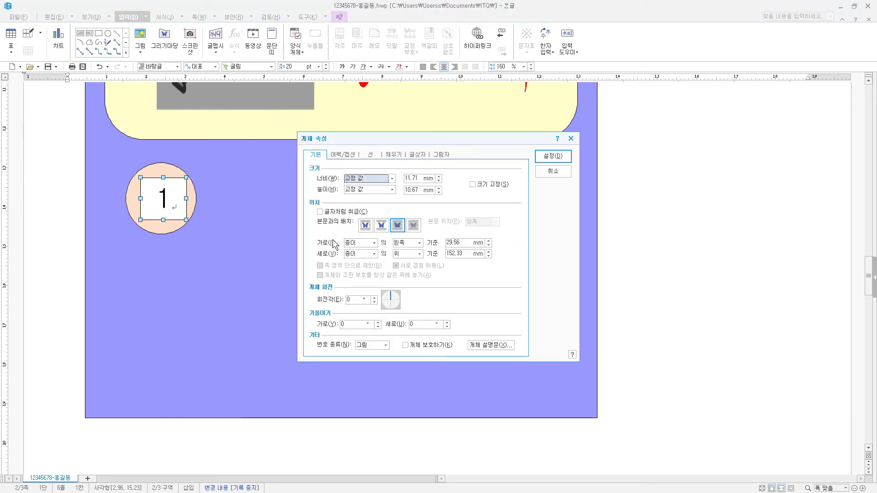
key("Tab")
type("12")
key("Tab")
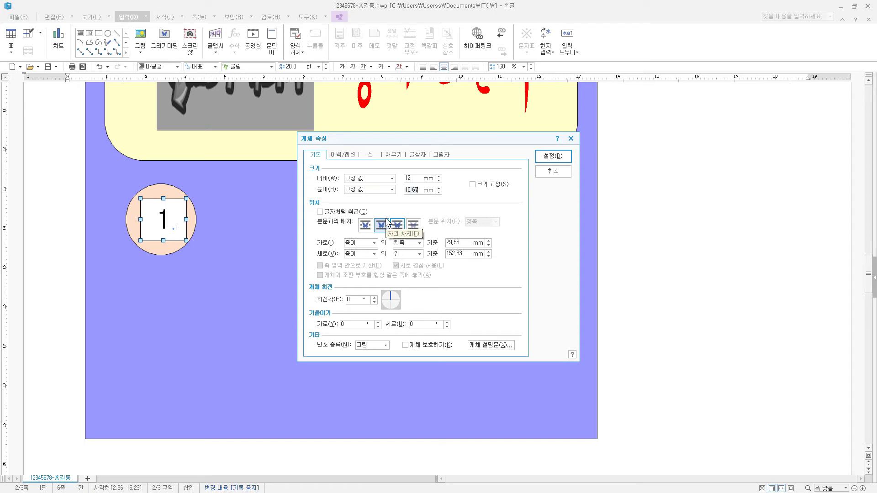
type("11")
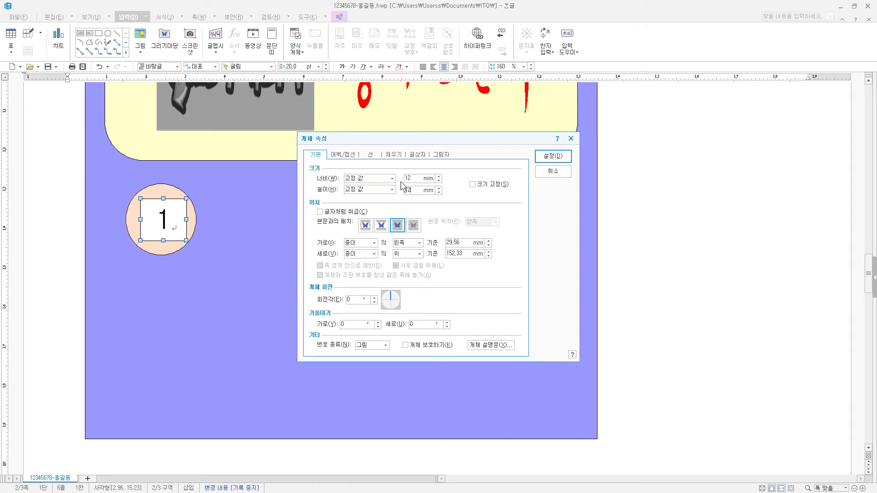
left_click(395, 158)
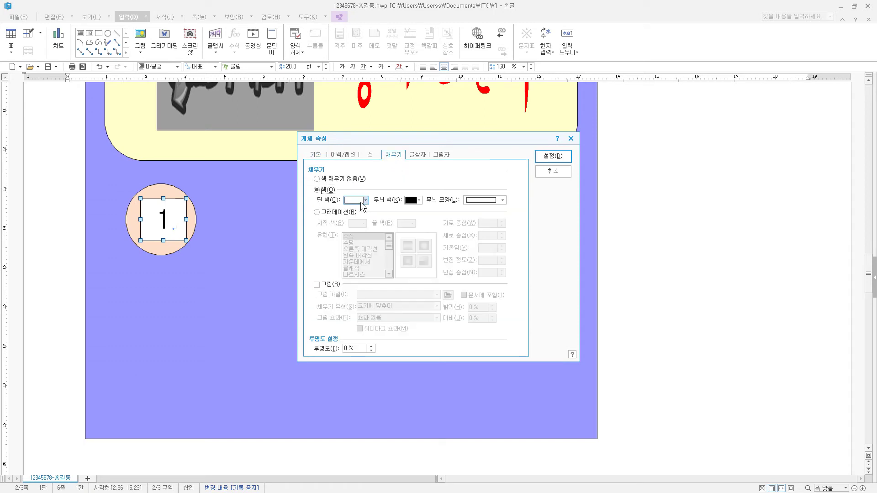
left_click(373, 154)
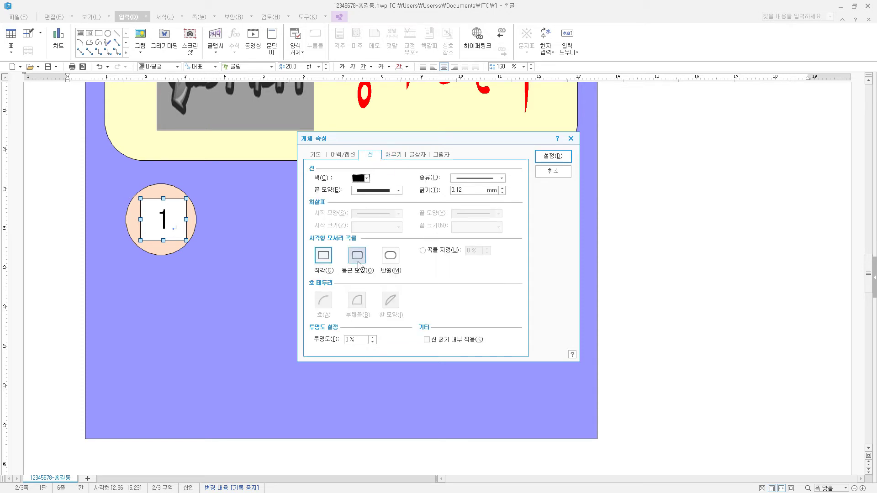
left_click(358, 256)
left_click(553, 156)
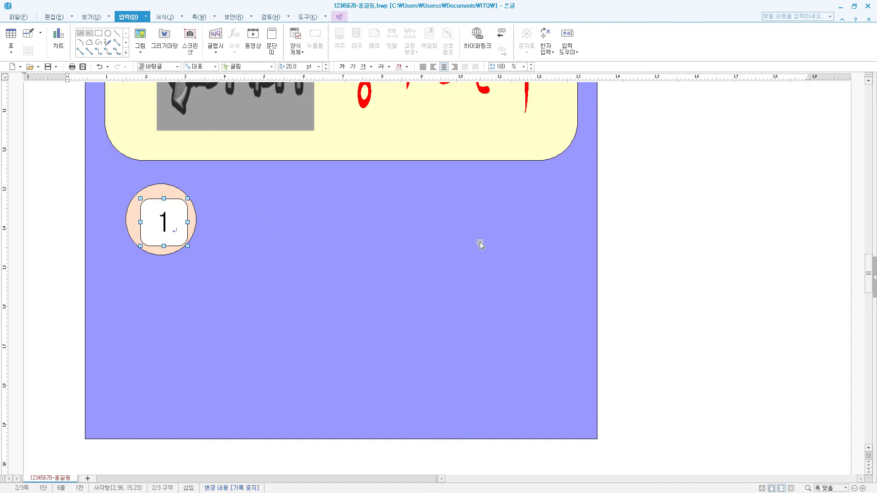
Step: Shift the circle and number box left together, and draw a text box about 98 by 19 mm beside them reading "회전축이 바람방향과 평행"
left_click(170, 190, "shift")
left_click_drag(181, 220, 170, 219)
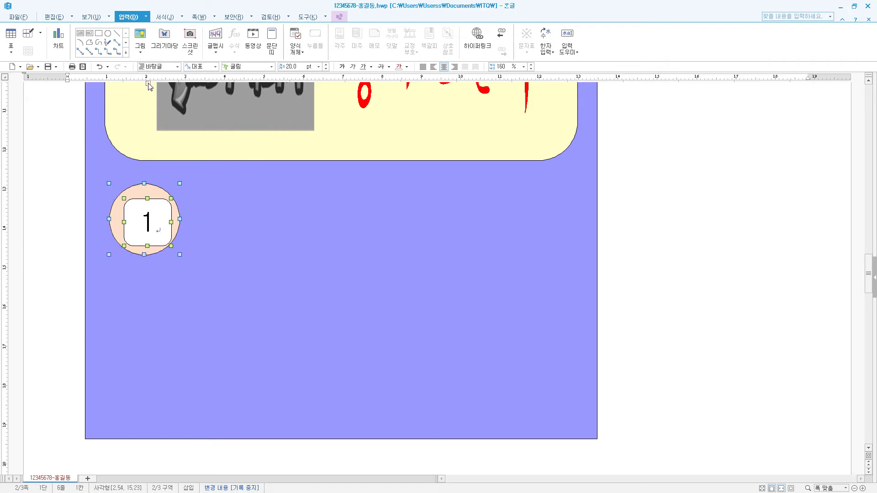
left_click(84, 39)
mouse_move(190, 182)
left_mouse_down()
mouse_move(491, 260)
mouse_move(578, 256)
left_mouse_up()
type("회전축에 바람방향과 평행")
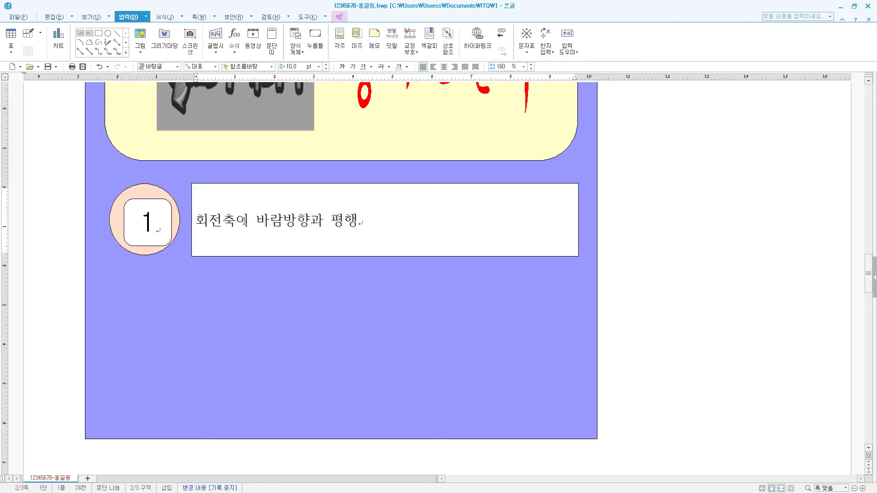
Step: Format the text "회전축이 바람방향과 평행" in 돋움 at 16 pt and centre it
left_click_drag(383, 222, 179, 223)
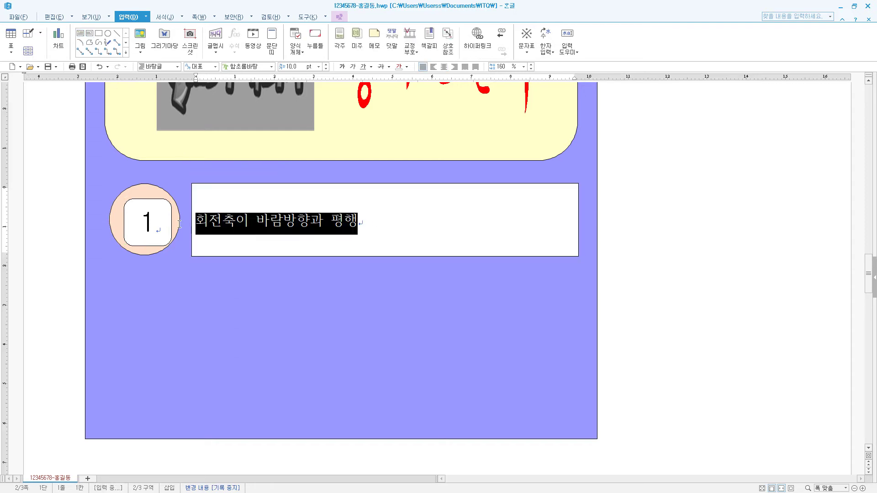
left_click(244, 67)
type("돋움")
key("Return")
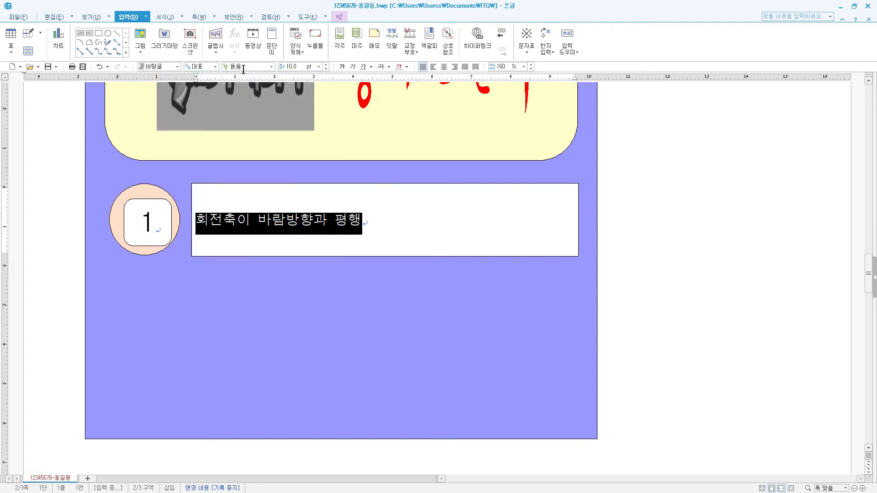
left_click(294, 64)
type("16")
key("Return")
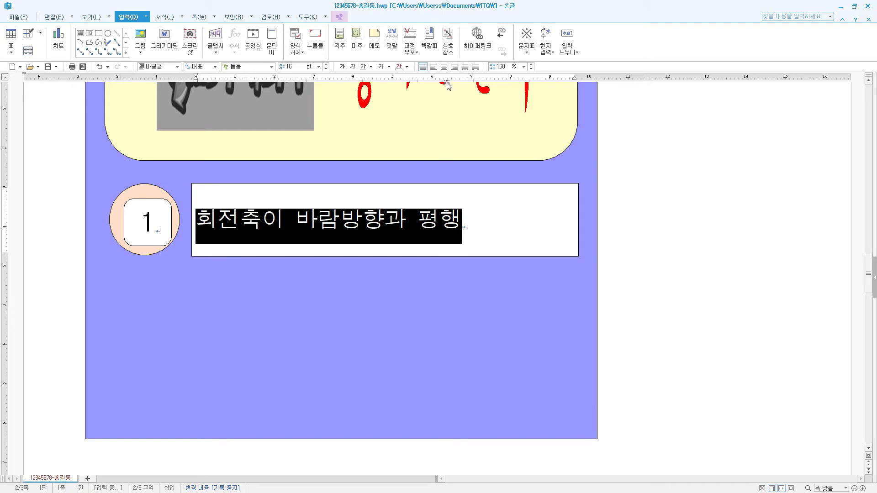
left_click(444, 67)
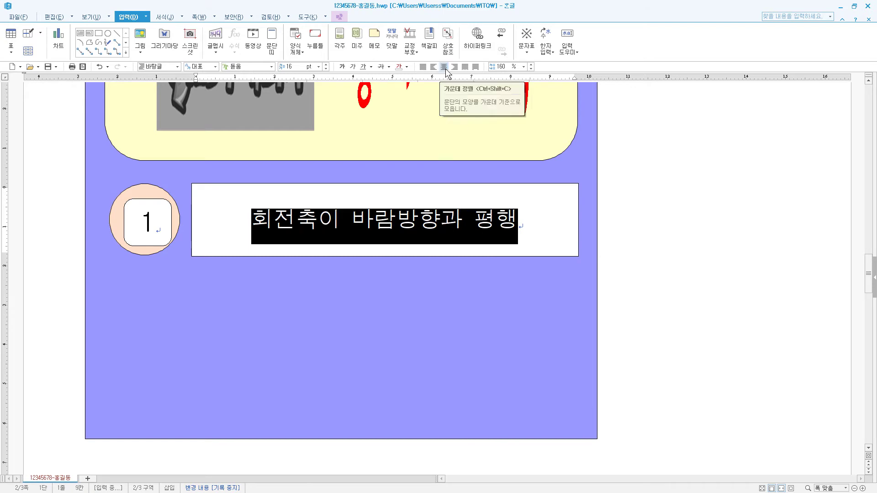
Step: Give the "회전축이 바람방향과 평행" text box a dashed outline and remove its fill colour
double_click(504, 184)
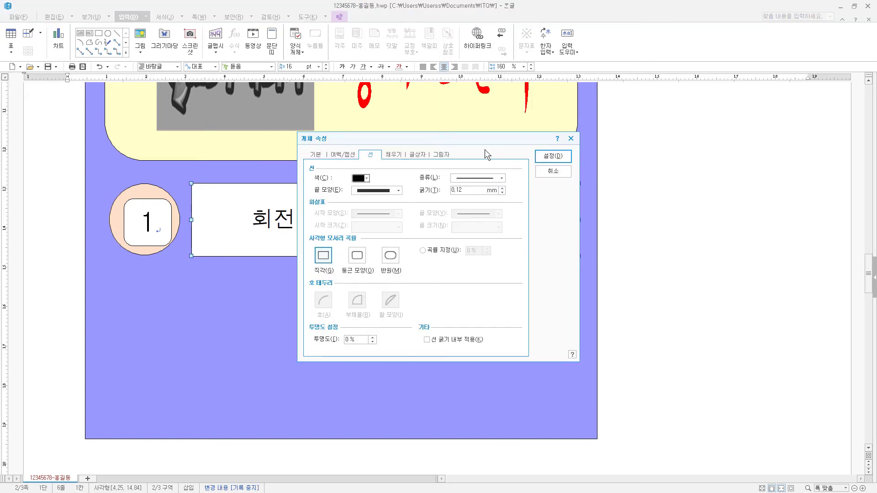
left_click(315, 154)
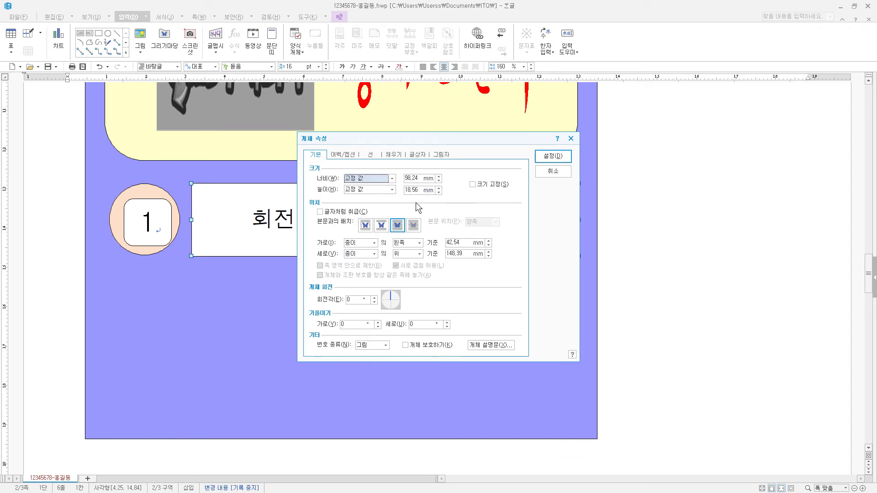
left_click(370, 155)
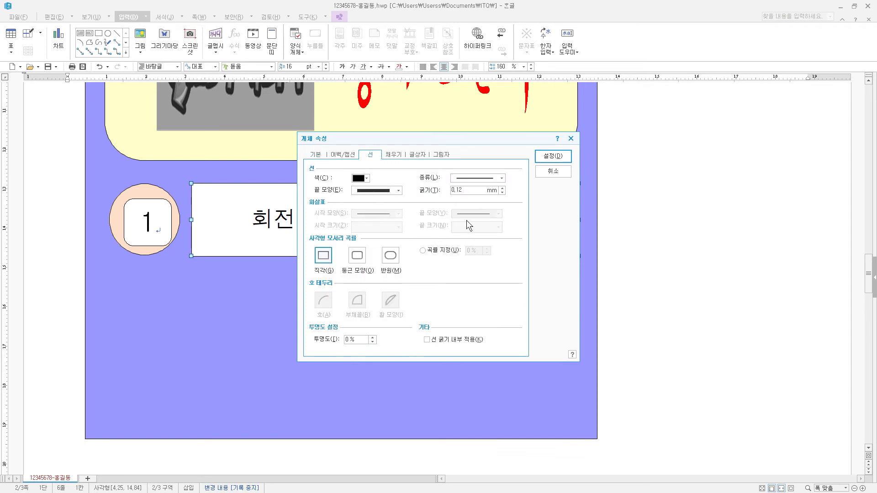
left_click(490, 177)
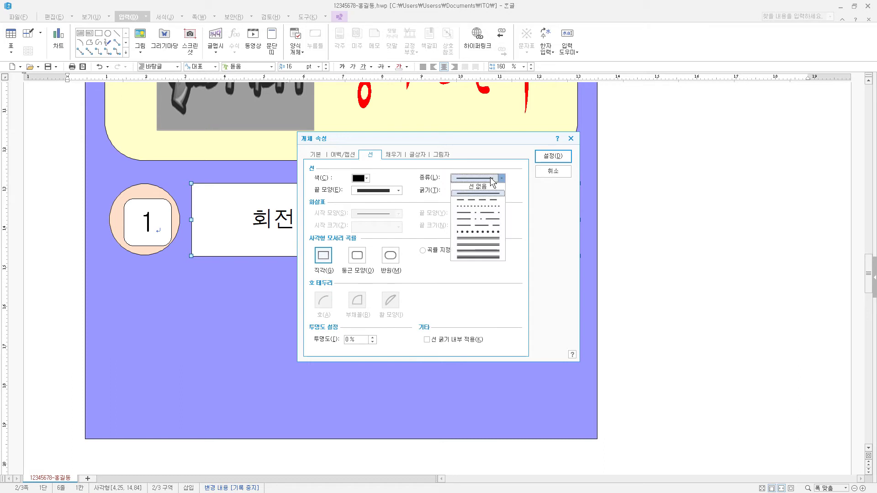
left_click(491, 201)
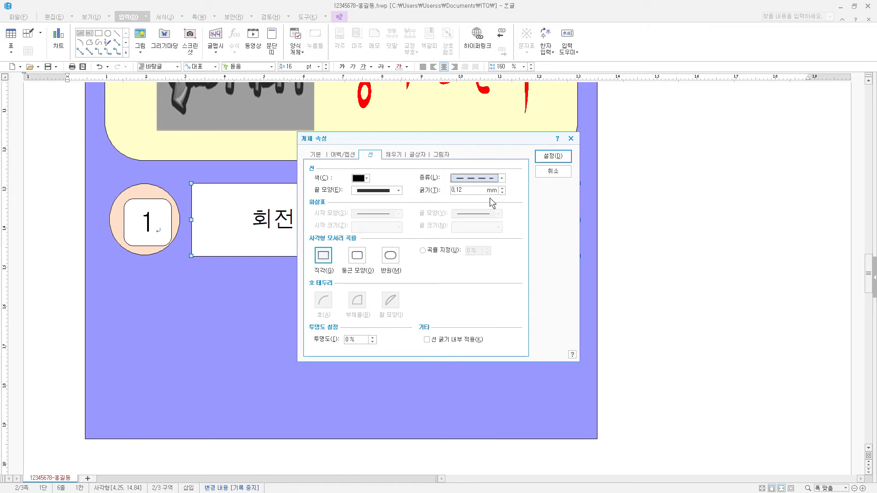
left_click(398, 156)
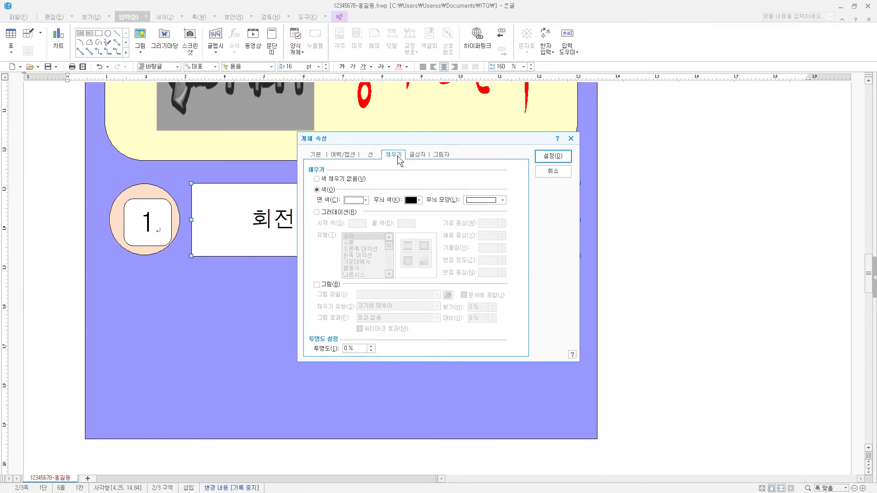
left_click(366, 201)
left_click(403, 206)
left_click(552, 160)
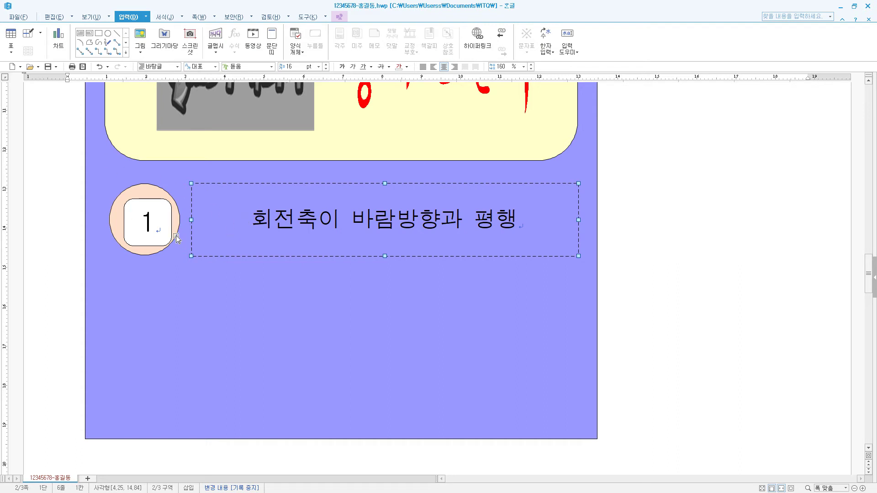
Step: Align the circle, the number box and the dashed text box vertically by their middles (중간 맞춤)
left_click(160, 196, "shift")
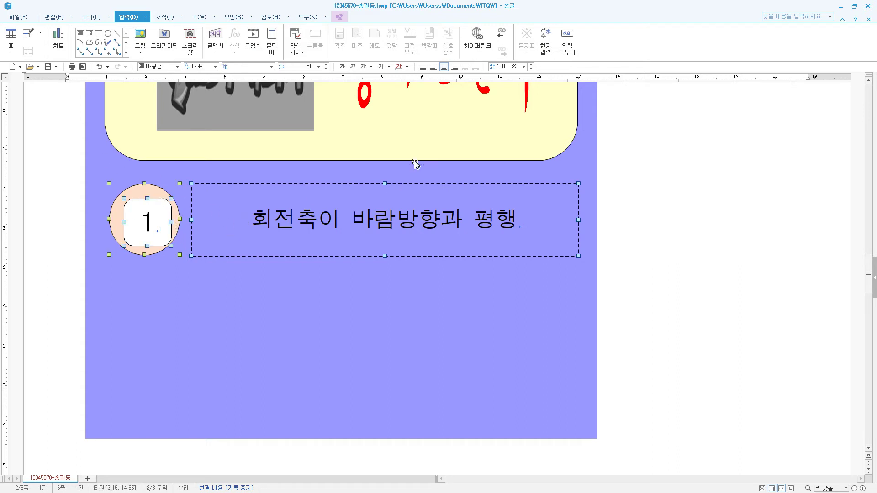
left_click(339, 17)
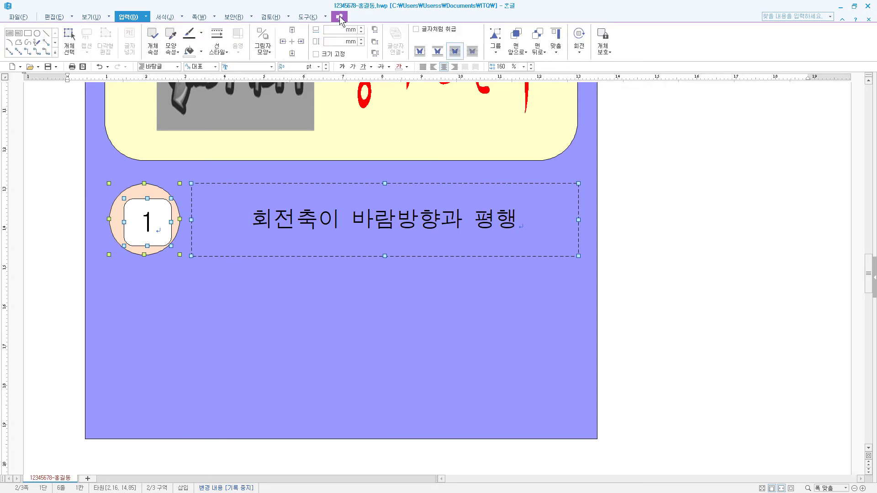
left_click(555, 43)
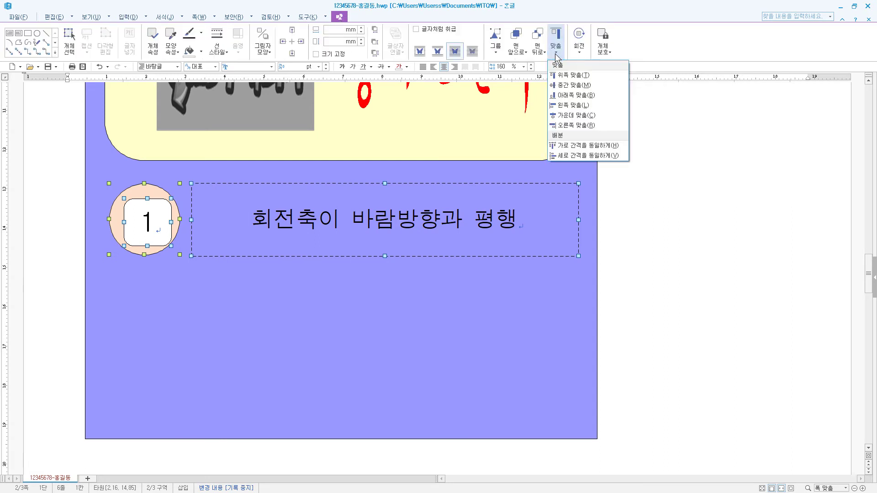
left_click(581, 86)
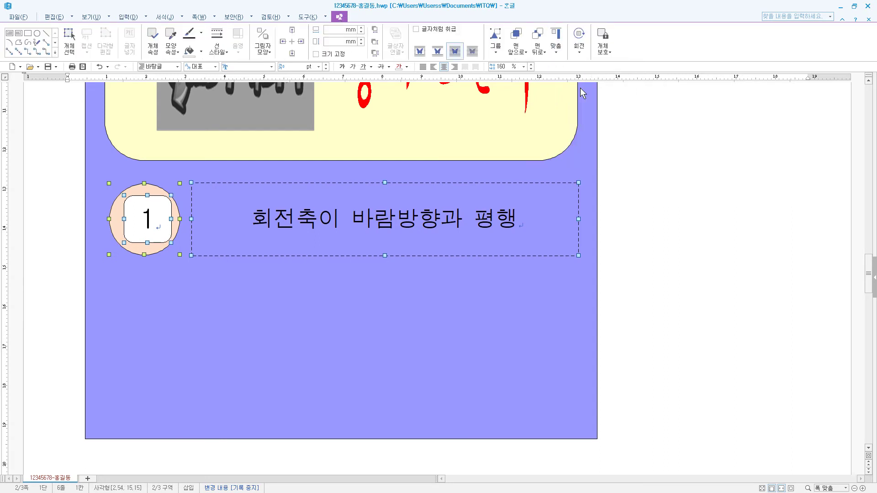
Step: Align the circle and the number box horizontally on their centres (가운데 맞춤)
scroll(55, 243, "up", 3)
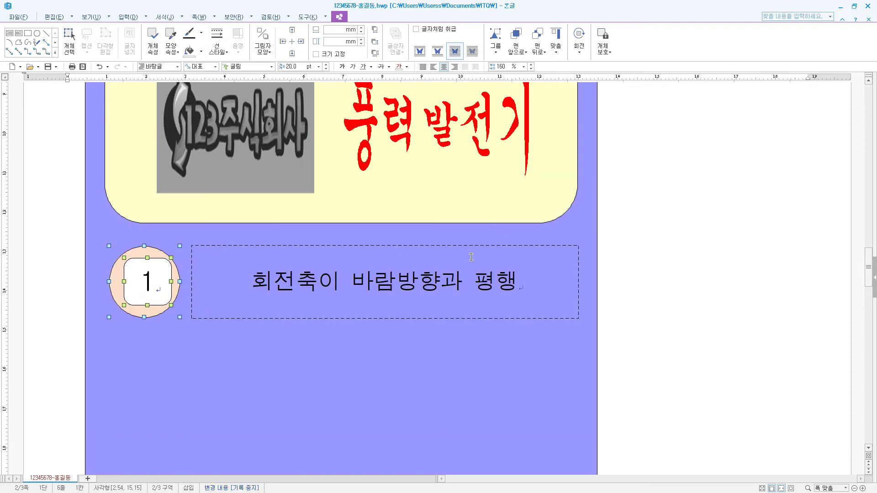
left_click(560, 54)
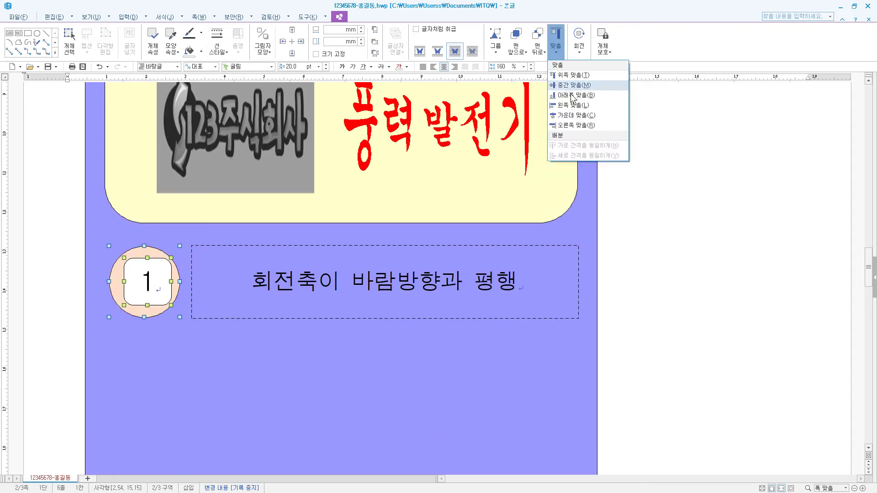
left_click(575, 116)
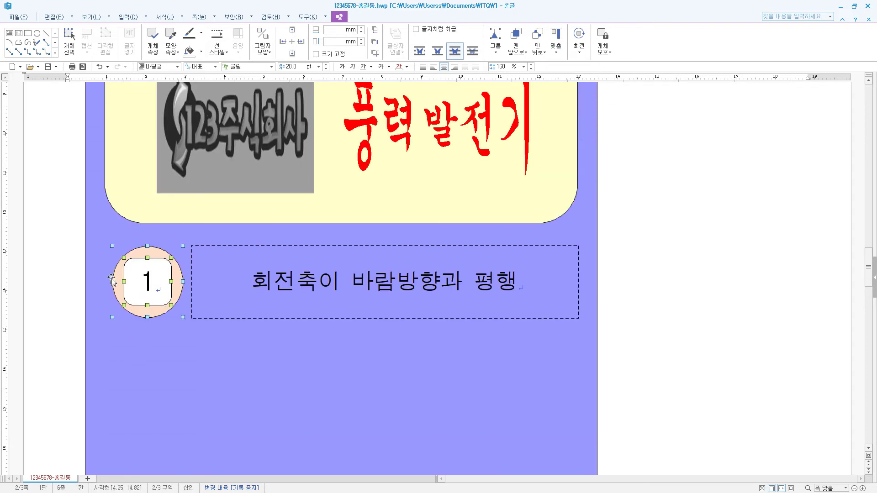
left_click(159, 308)
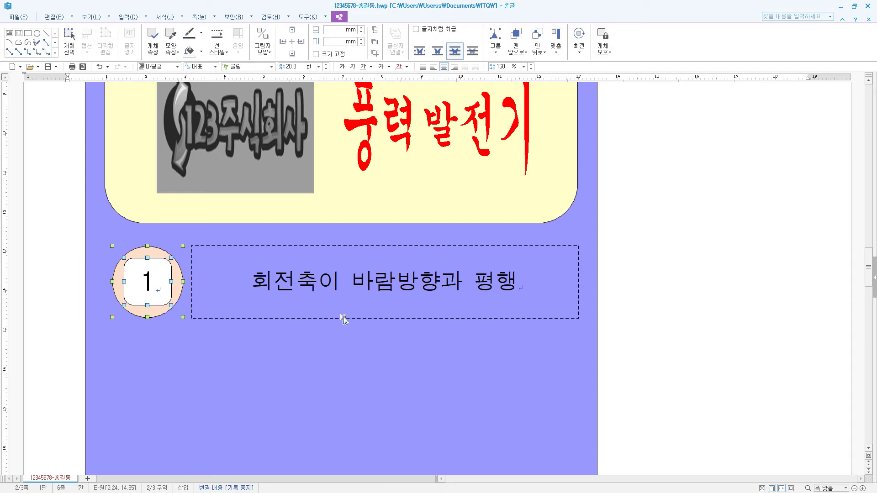
Step: Reduce the dashed text box's height to 15 mm and shift it level with the circle's middle
left_click(373, 318)
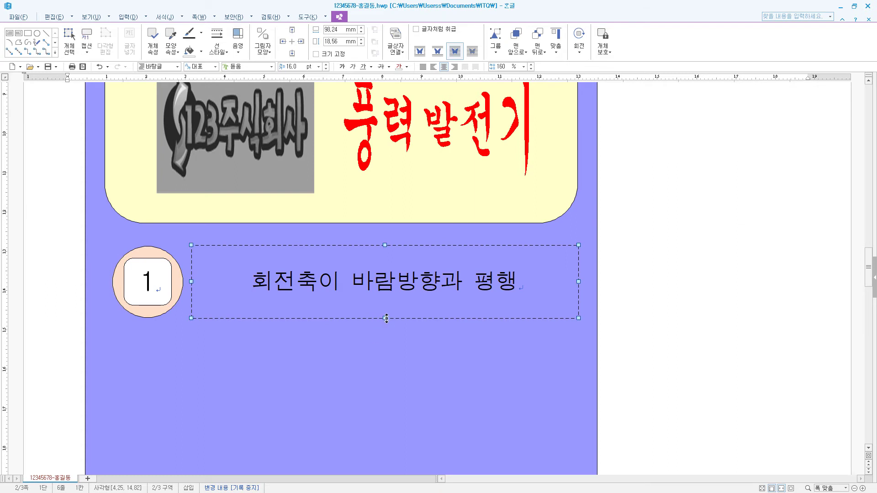
left_click_drag(386, 313, 385, 300)
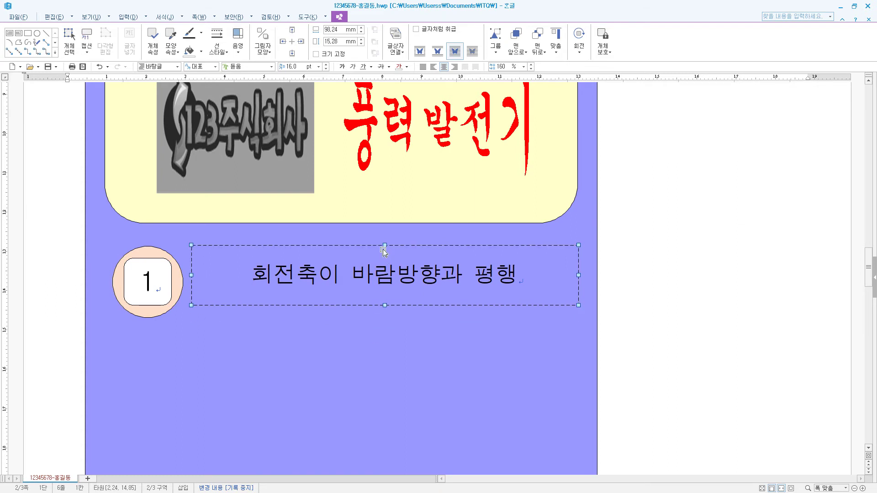
left_click_drag(385, 244, 387, 247)
left_click_drag(426, 303, 426, 307)
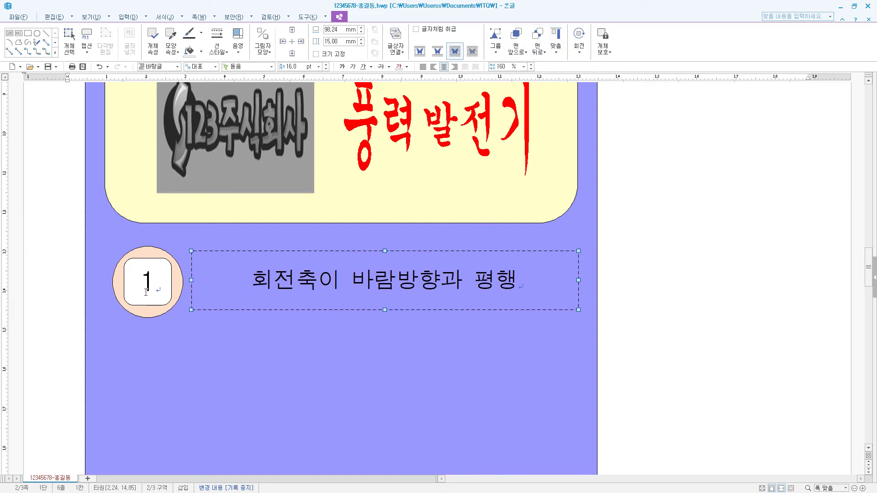
Step: Select the circle, number box and dashed text box together and place two copies of the row below it
left_click(172, 293, "shift")
scroll(313, 342, "down", 3)
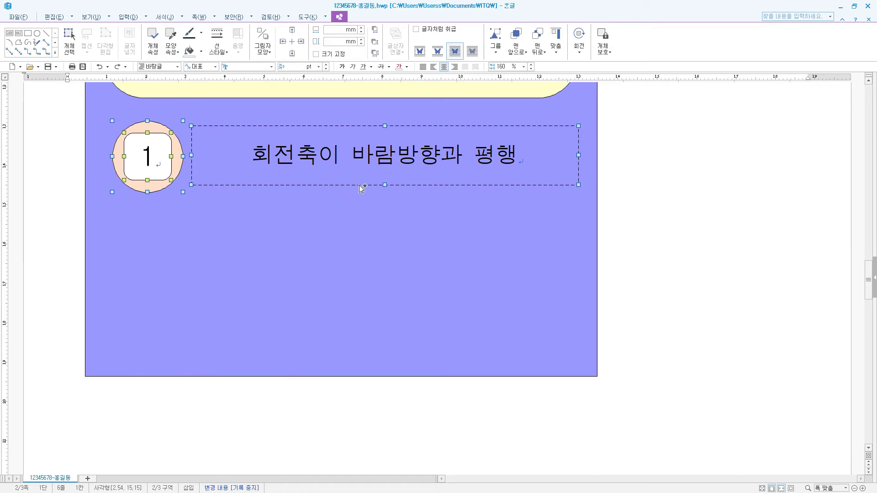
left_click_drag(362, 187, 391, 358)
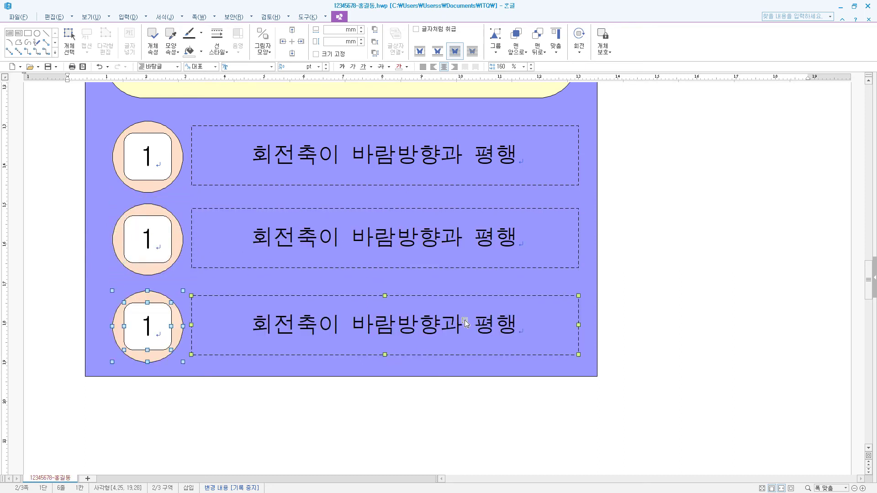
key("Escape")
Step: Change the copied rows to 2 with "구조가 간단하고 설치 용이" and 3 with "나셀을 회전시키는 요잉 장치 필요"
scroll(168, 354, "down", 5)
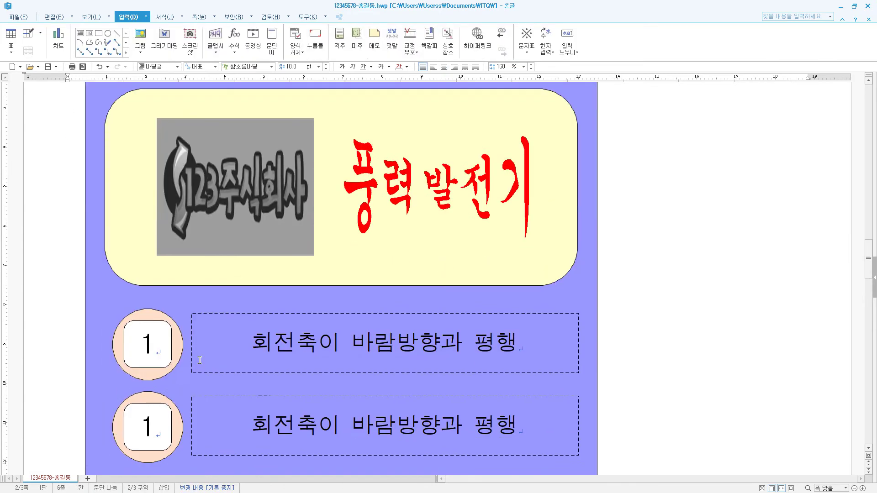
left_click_drag(137, 364, 175, 369)
type("2")
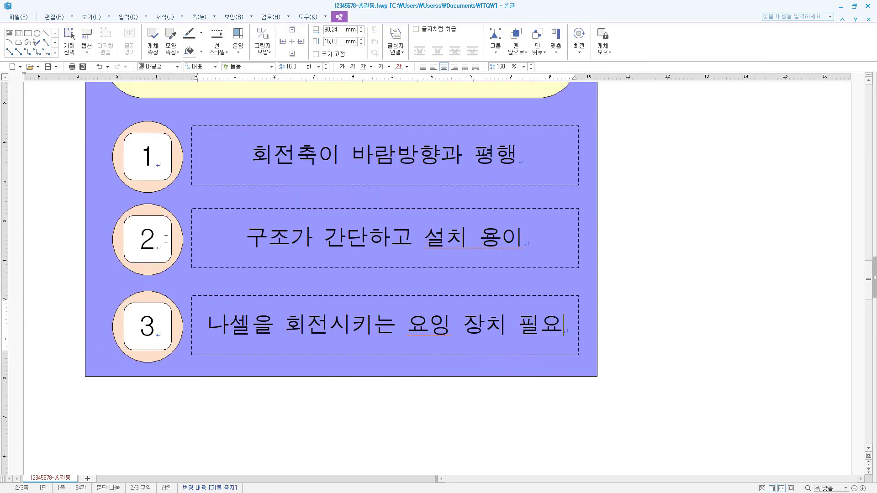
Step: Fill the circle behind number 2 with light orange and the circle behind number 3 with light green
double_click(164, 273)
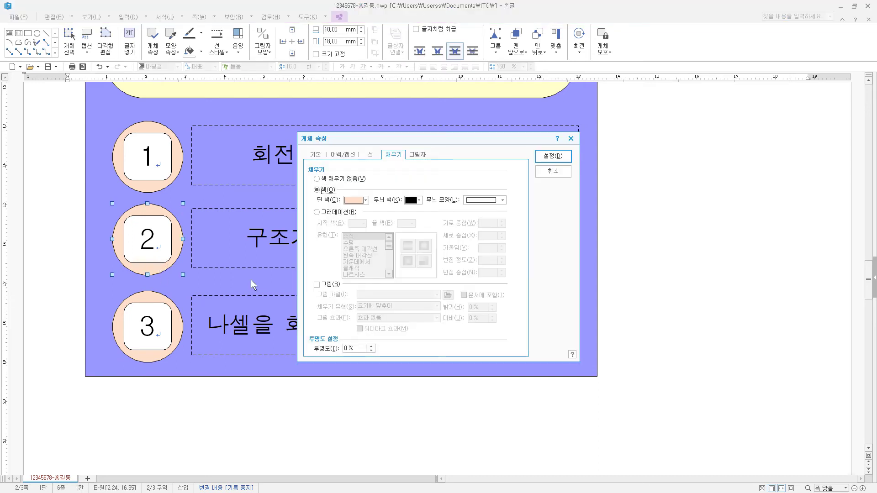
left_click(366, 201)
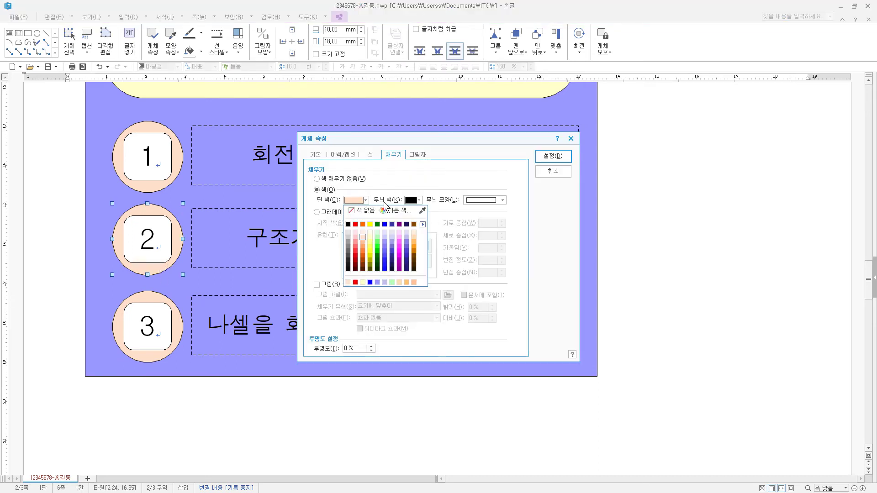
left_click(412, 243)
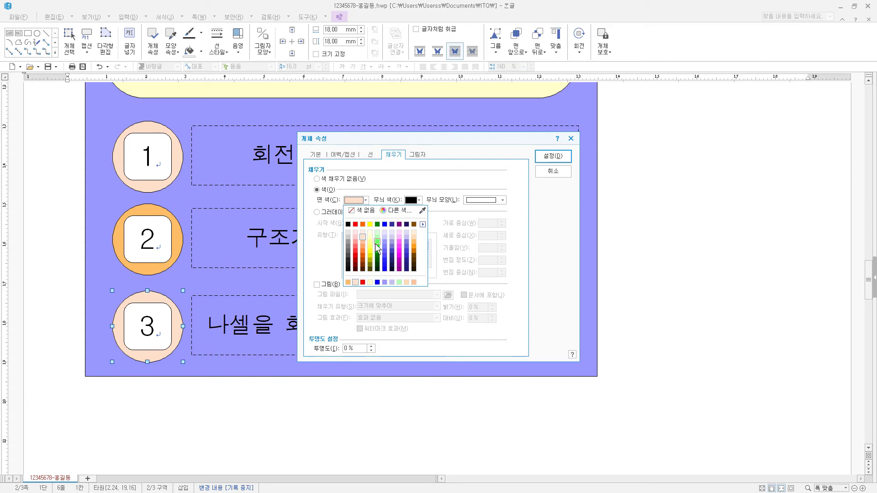
left_click(376, 244)
left_click(553, 157)
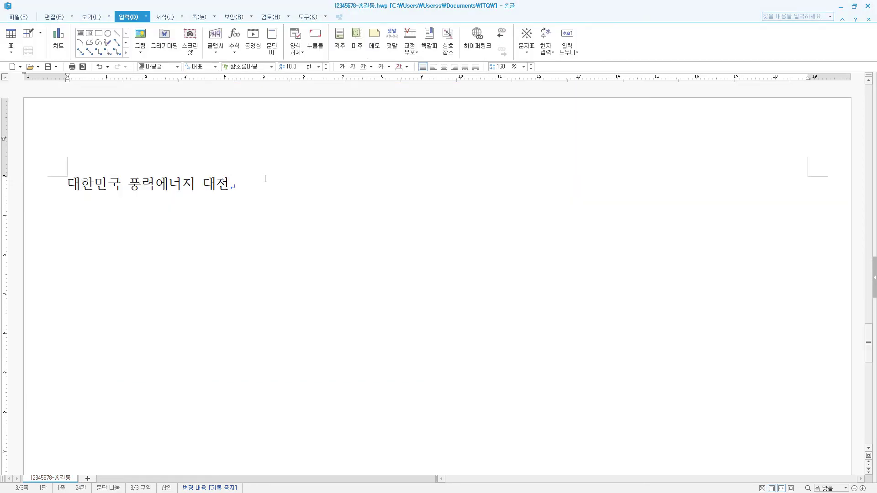
Step: Leave a blank line below the title 대한민국 풍력에너지 대전 and enter the two body paragraphs starting "풍력은 바람으로부터" and "풍력에너지를 이용한"
key("Return")
key("Return")
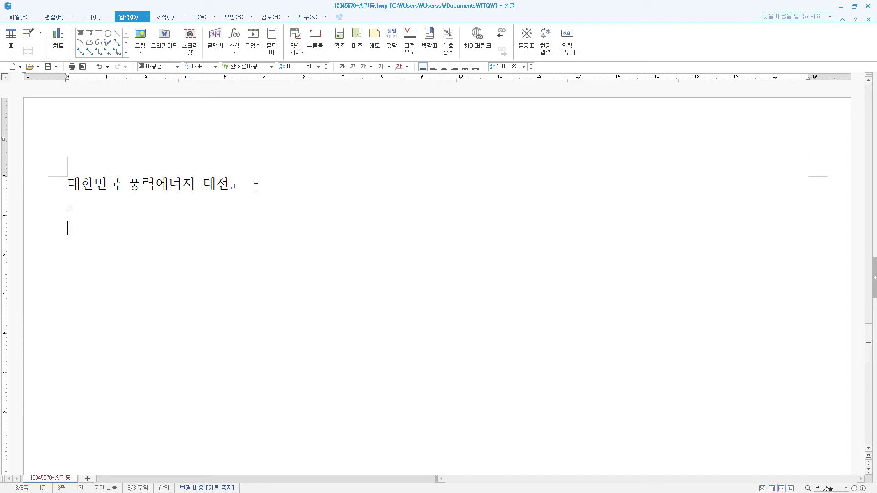
type("풍력은 바람으로부터 얻는 에너지이다. 아주 오래전부터 사람들은 항해를 하거나 풍차를 돌리고 물을 퍼 올리는 데 풍력을 이용했으며 최근에는 전기에너지를 생산하는 데 풍력을 이용한다. 풍력발전이란 자연의 바람을 이용하여 풍차를 돌리고, 이것으로 발전기를 돌리는 발전 방식이다. 풍력을 이용해 효율적으로 전기에너지를 얻기 위해서는 초속 5미터 이상의 바람이 지속적으로 불어야 한다. 풍력에너지는 환경오염 물질이 발생하지 않는 깨끗한 에너지이기 때문에 세계 각국에서 그 활용에 큰 관심을 보이고 있다. 최근의 풍력발전기는 풍력에너지의 약 30%를 발전기로 돌려 에너지로 전환시킬 수 있으며 현재 우리나라에서도 강원도의 대관령과 제주도 부근에 풍력발전 설비가 가동되고 있다.")
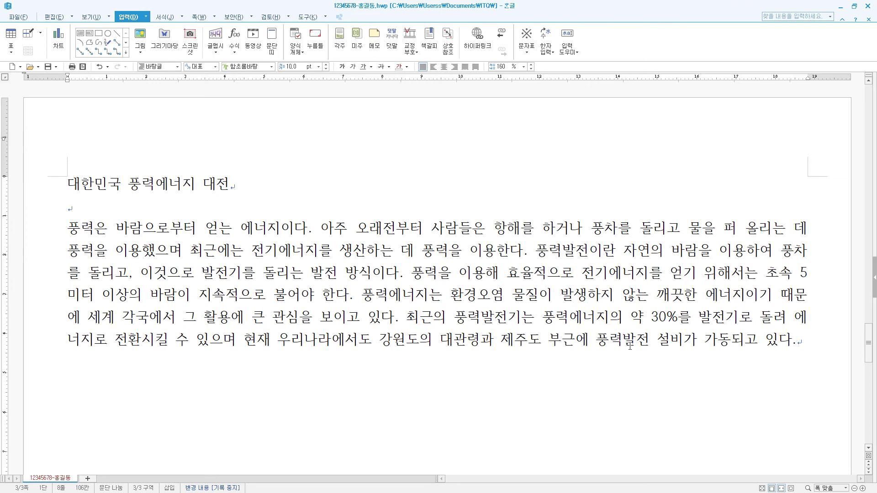
key("Return")
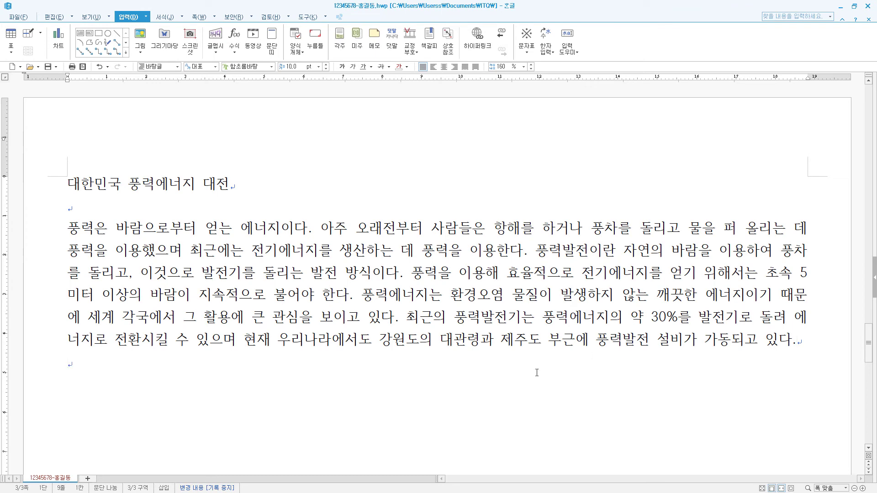
type("풍력에너지를 이용한 풍력발전 기술은 신재생에너지 분야(分野) 중에서도 경제성과 기술 성숙도 면에서 세계적으로 가장 빠른 성장 속도를 보이는 에너지 산업이다. 이번 전시회는 개막식을 시작으로 풍력 부품 그룹별 집약화 전시행사, 해외 바이어 초청 및 상담 Zone 운영, 풍력 전문가 초청 강연, 부대 행사 등 신재생에너지 문화에 대한 관심 제고와 저변 확대(擴大)를 위한 다양한 참여형 체험 행사로 추진되고 있다.")
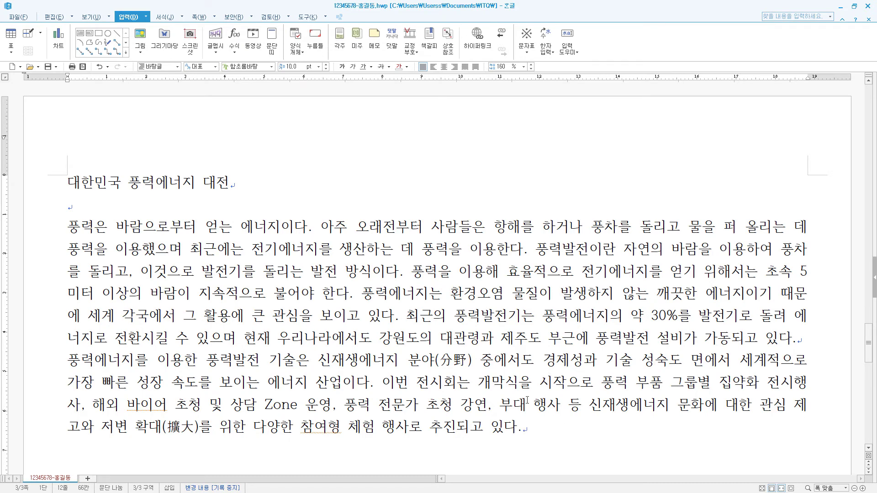
Step: Convert the word 분야 in the second paragraph to Hanja 分野 in the 한글(漢字) input format
left_click(434, 360)
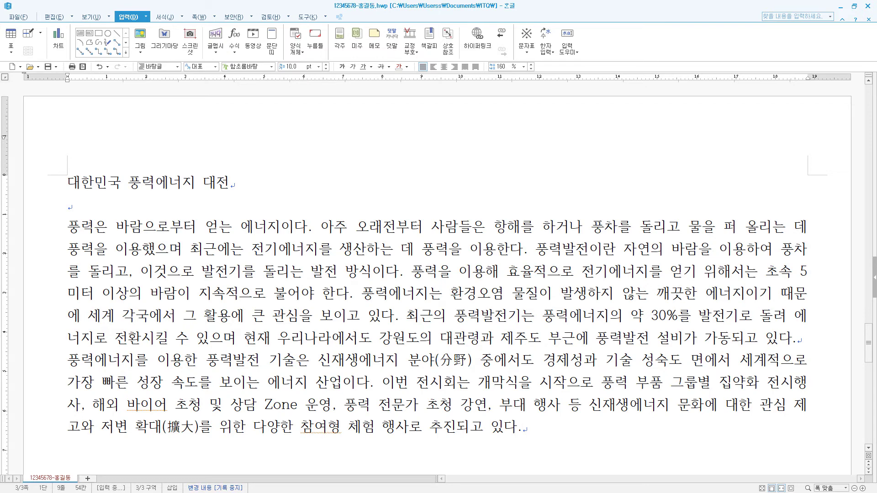
key("F9")
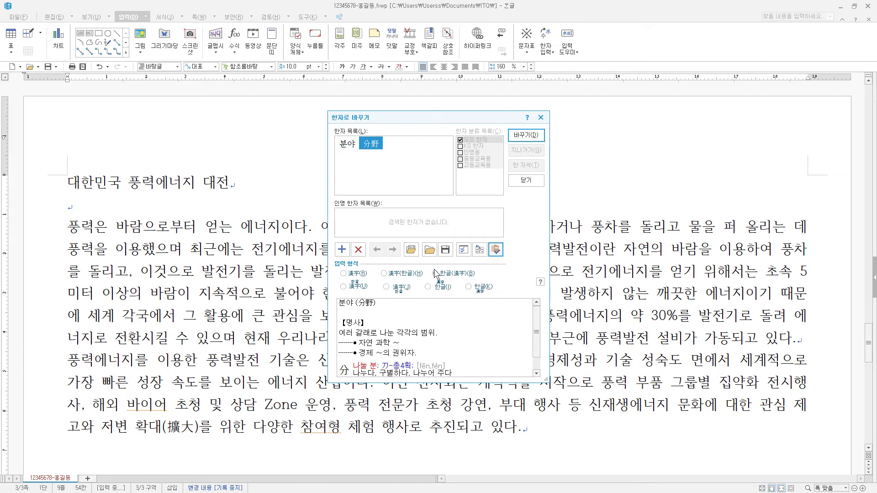
left_click(538, 135)
Step: Leave a blank line after the body text and add the heading "♥ 행사 개요", inserting the ♥ from the 전각 기호(일반) characters
key("ctrl+End")
key("Return")
key("Return")
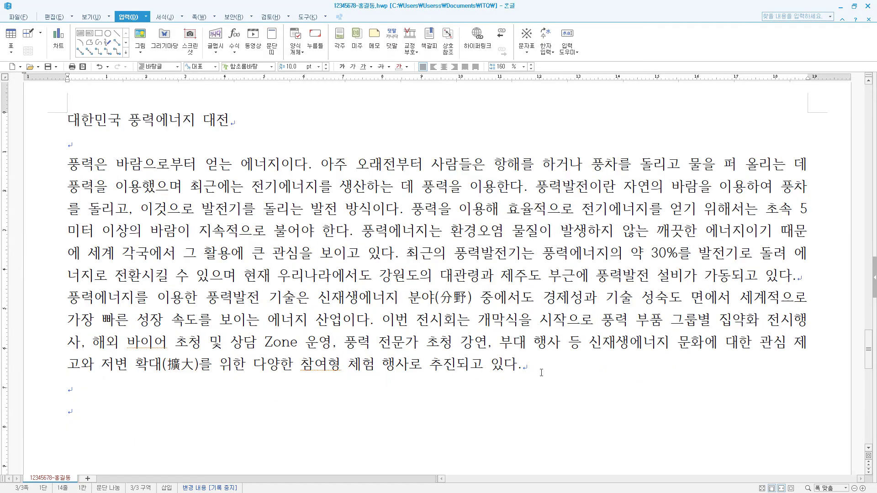
scroll(517, 386, "down", 3)
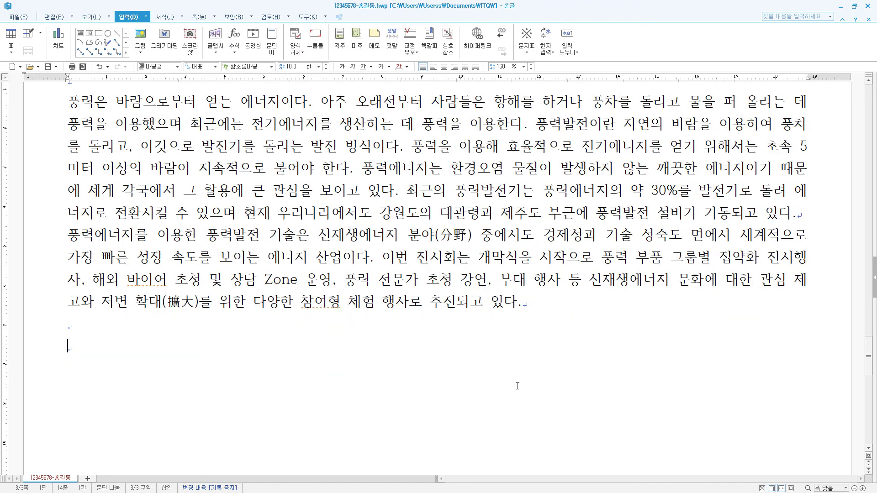
key("ctrl+F10")
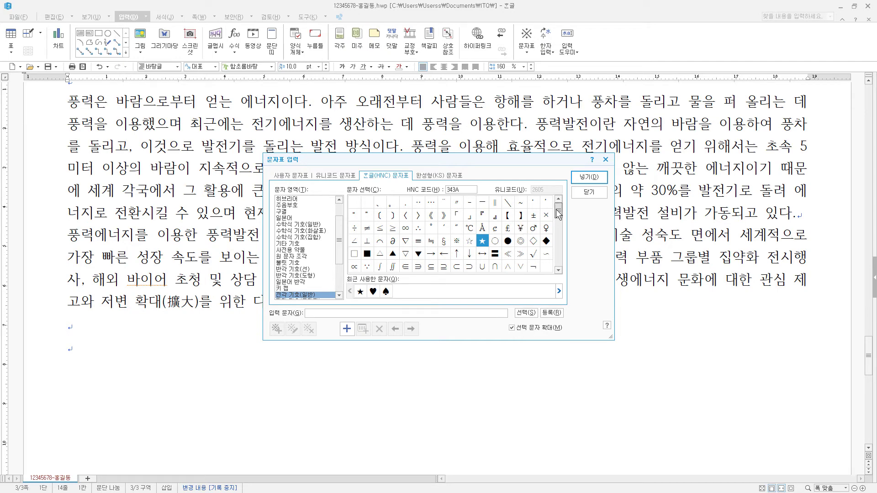
scroll(558, 215, "down", 2)
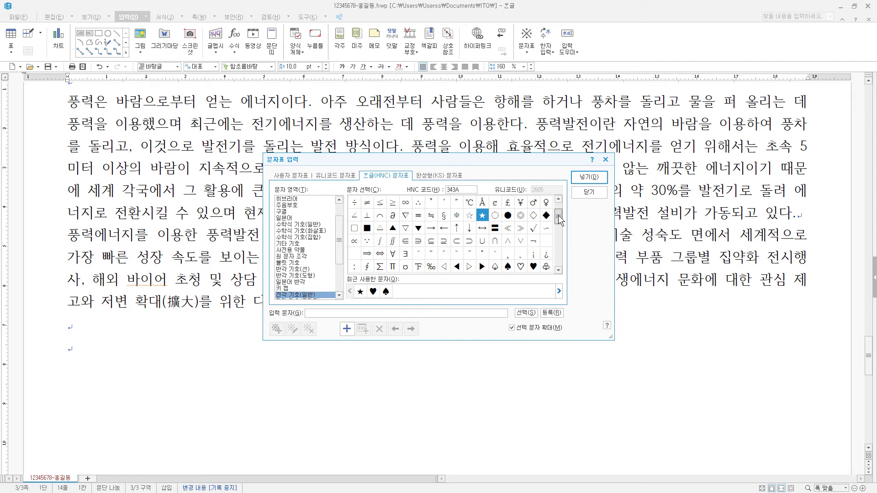
left_click(533, 267)
key("Return")
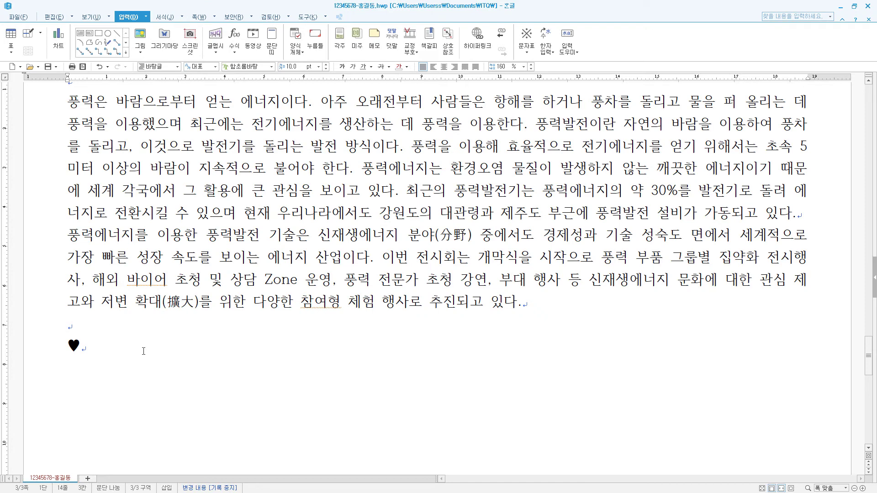
type("행사 개요")
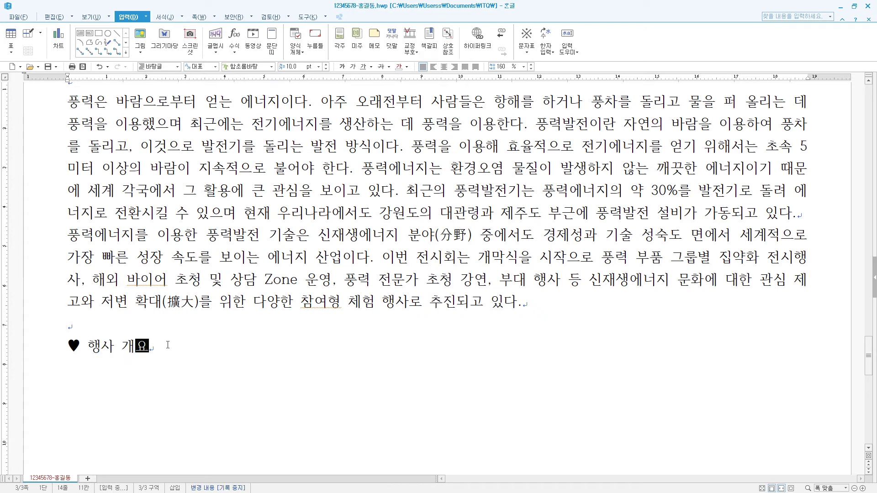
Step: Enter under 행사 개요 the 기간 및 장소 lines (2019. 12. 18(수) - 2019. 12. 20(금), 창원컨벤션센터 전시장) and 규모 및 주요 프로그램 lines (4개국 88개사 302부스(5,870제곱미터), 구매상담회, 학술대회, 지식경제부 정책세미나 등)
scroll(174, 347, "down", 2)
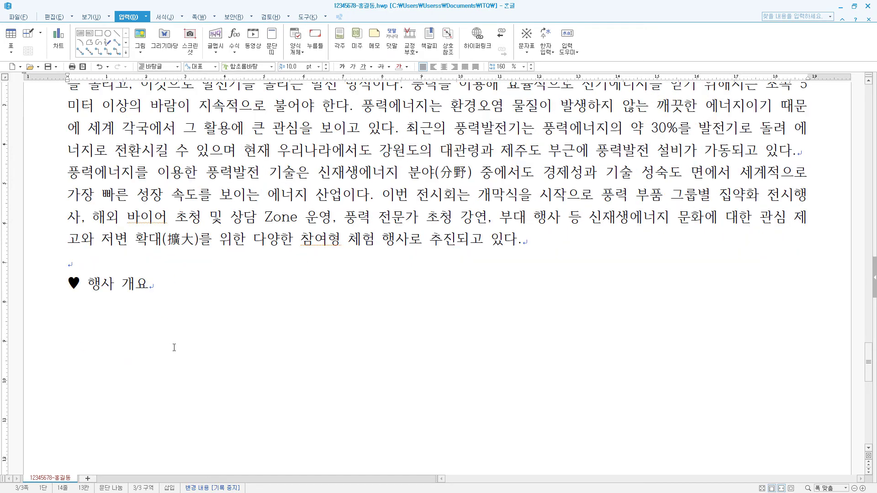
key("Return")
scroll(170, 348, "down", 2)
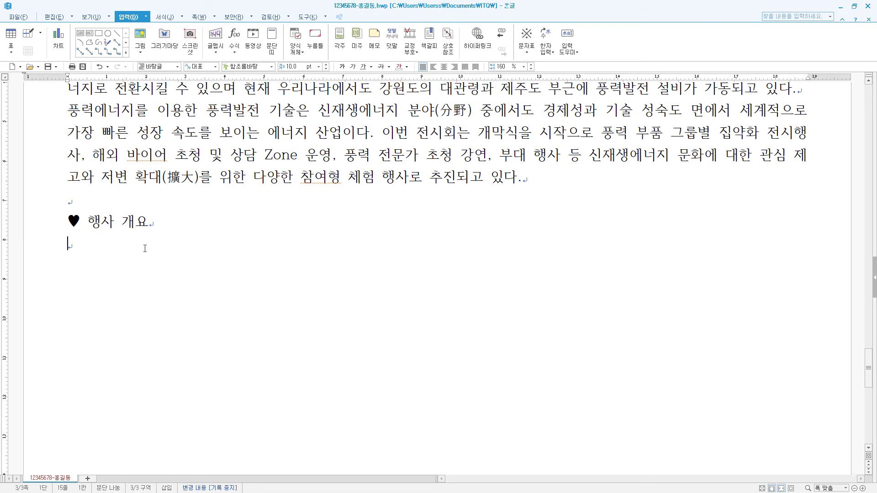
type("기간 및 장소 기간 : 2019. 12. 18(수) - 2019. 12. 20(금) 장소 : 창원컨벤션센터 전시장 규모 및 주요 프로그램 규모 : 4개국 88개사 302부스(5,870제곱미터) 주요 프로그램 : 구매상담회, 학술대회, 지식경제부 정책세미나 등")
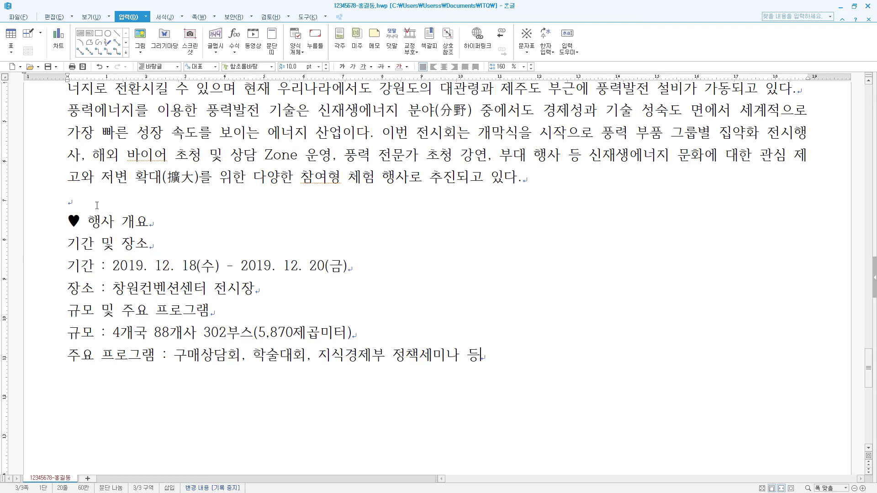
Step: Leave a blank line below the event details and add the heading "♥ 해상풍력 구조물 기술개발 연구" with the ♥ special character
key("Return")
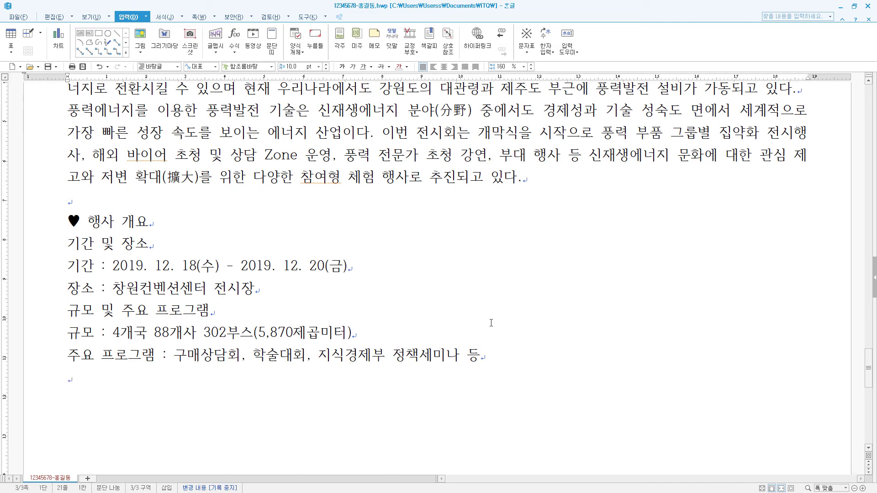
key("Return")
key("ctrl+F10")
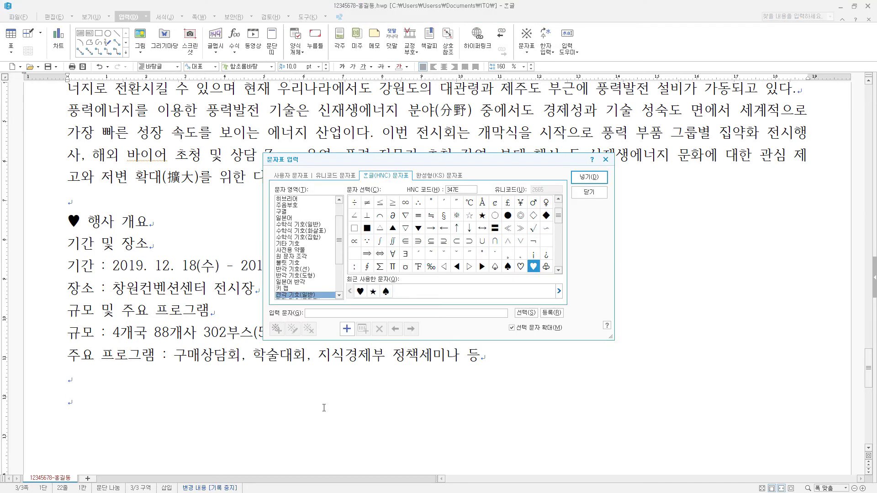
left_click(588, 177)
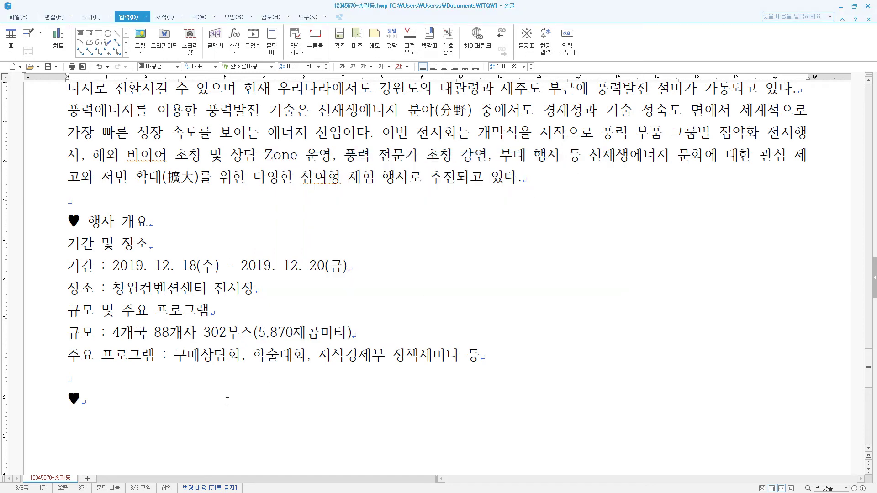
type("해상풍력 구조물 기술개발 연구")
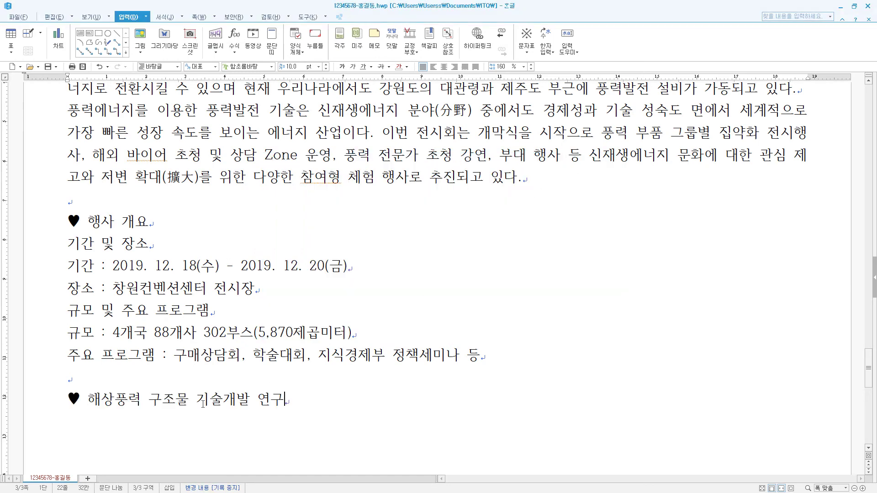
scroll(296, 400, "down", 1)
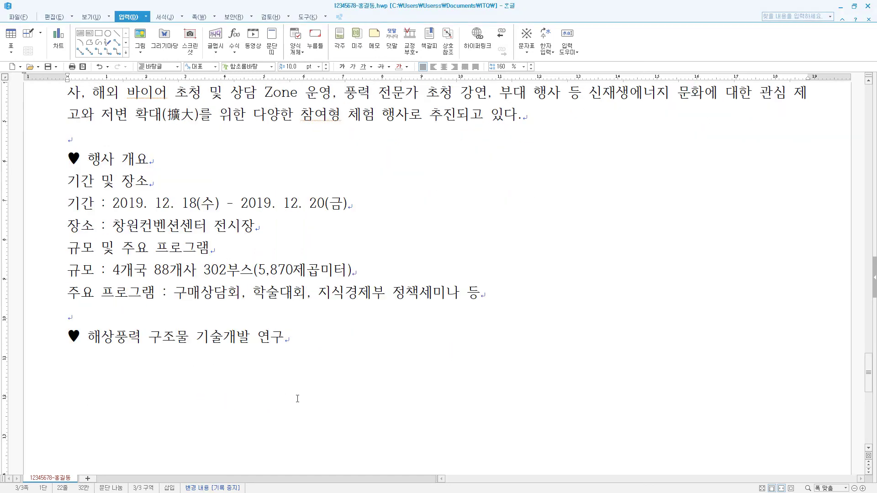
Step: Insert a table of 6 rows and 3 columns, treated as a character, on a new line below the 해상풍력 구조물 기술개발 연구 heading
key("Return")
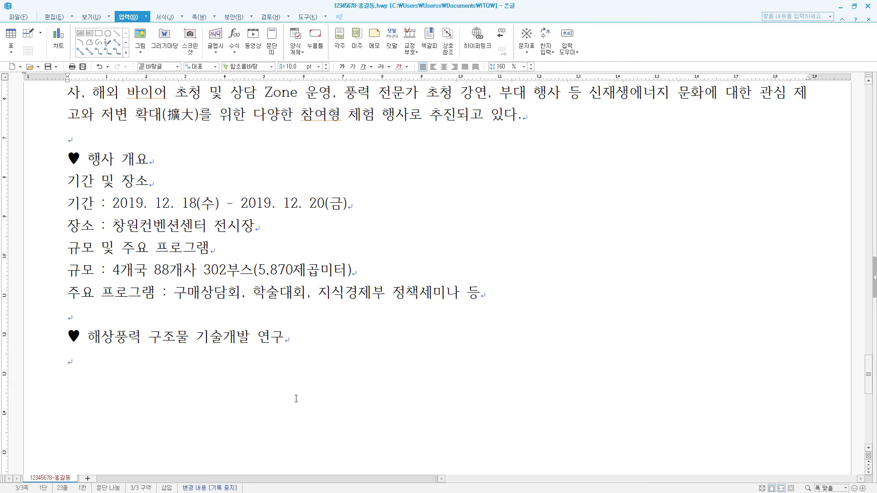
scroll(296, 399, "down", 1)
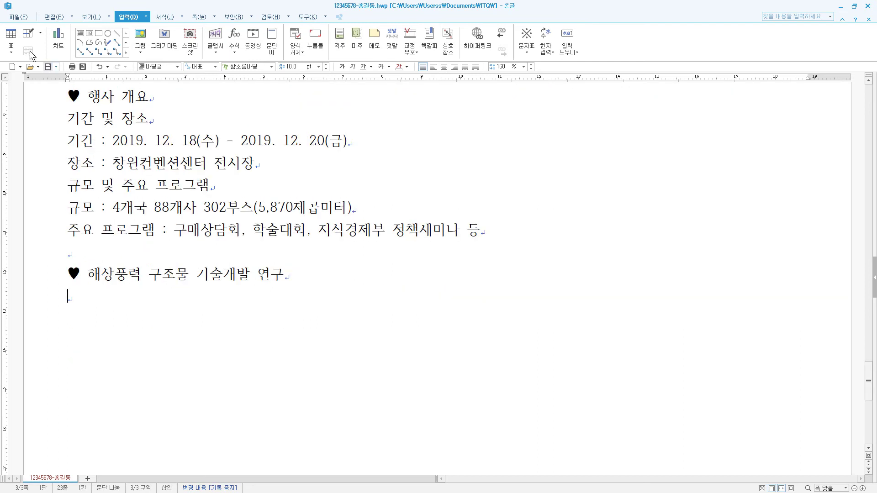
left_click(12, 36)
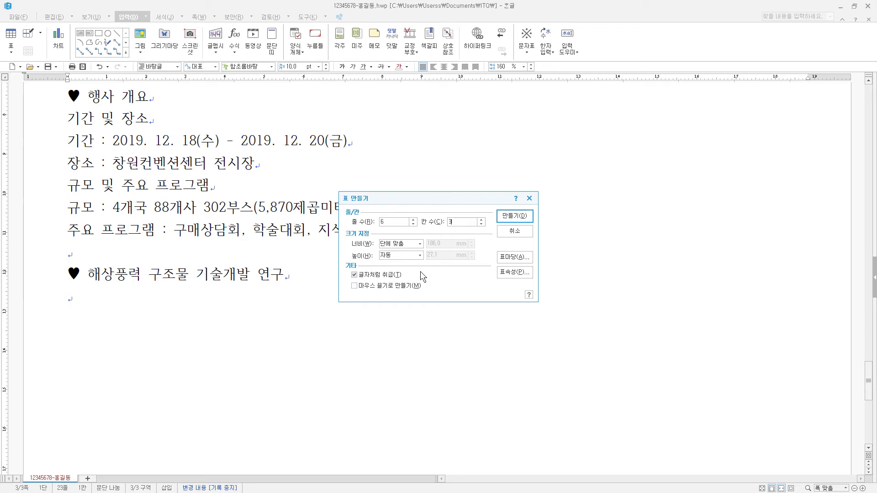
left_click(525, 217)
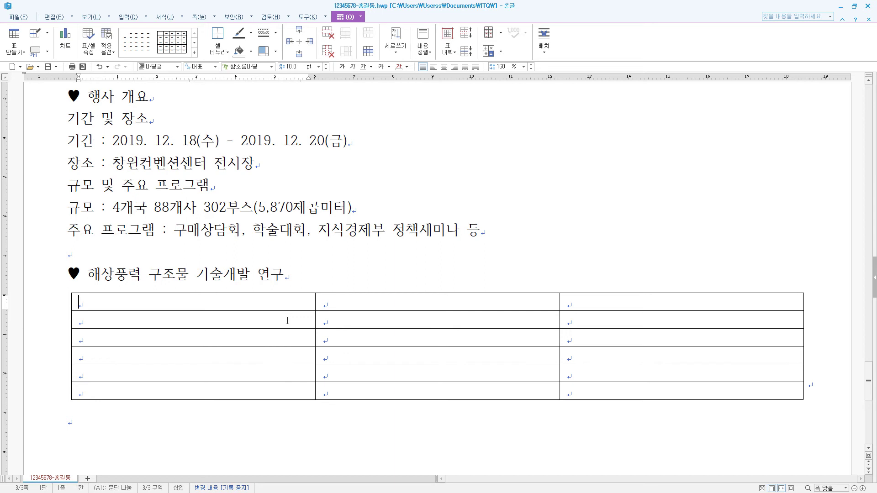
Step: Merge rows 2 and 3 and rows 5 and 6 of the table's first column into single cells
left_click_drag(287, 320, 287, 342)
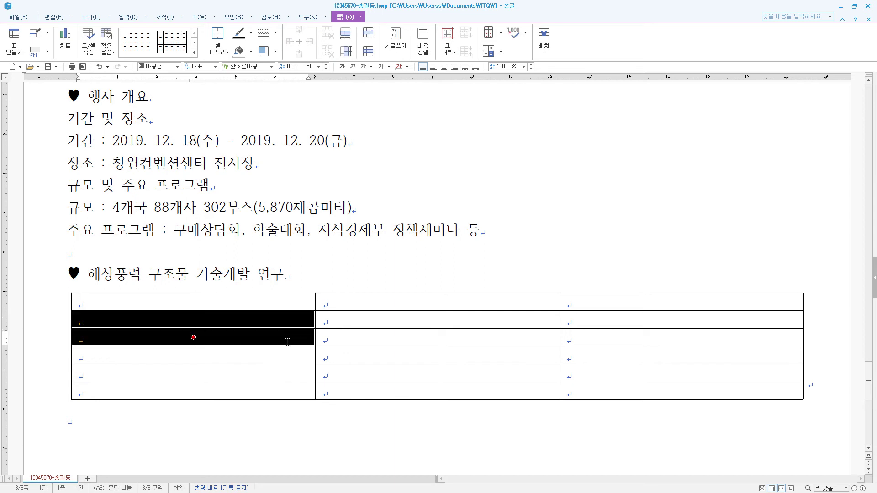
right_click(287, 342)
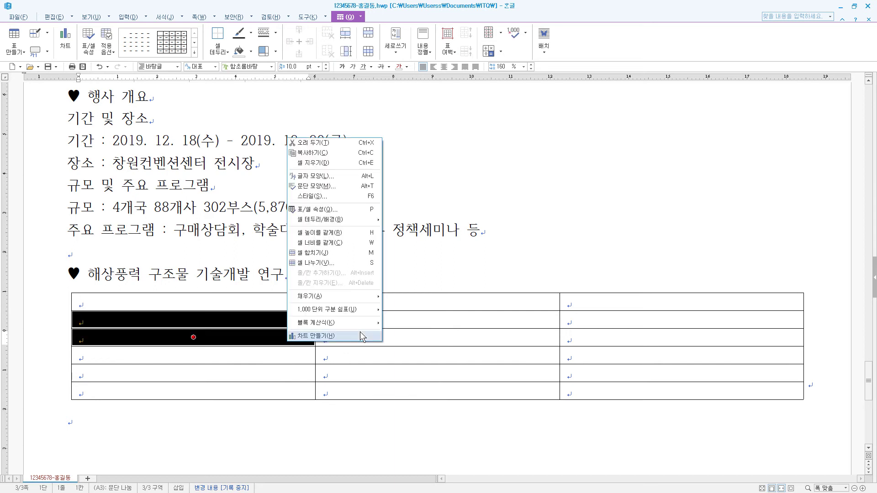
left_click(354, 254)
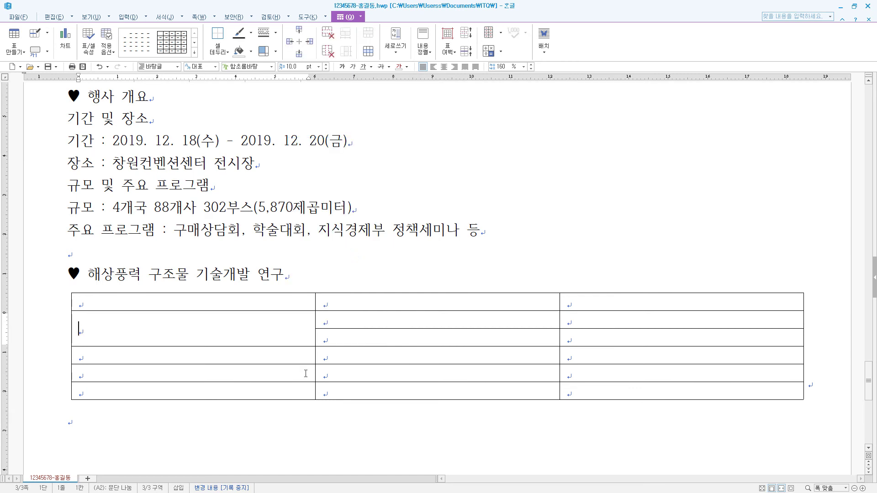
left_click_drag(305, 373, 307, 394)
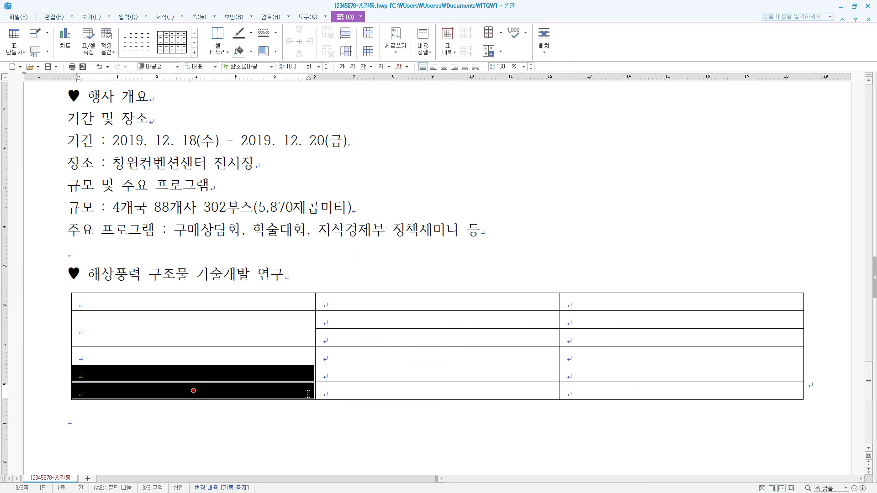
key("m")
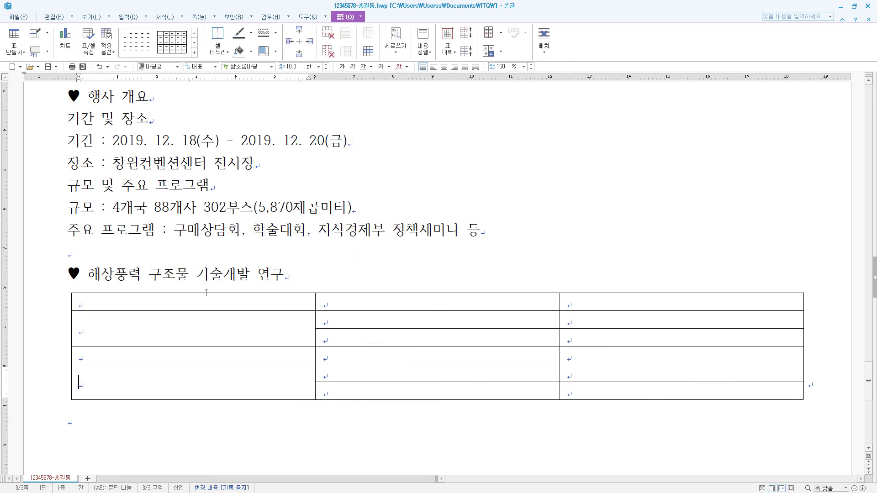
Step: Fill the table with the 기간, 연구과제명 and 내용 entries for 2010-2014, 2012-2017 and 2011-2020, and narrow the first two columns to widen 내용
left_click(115, 303)
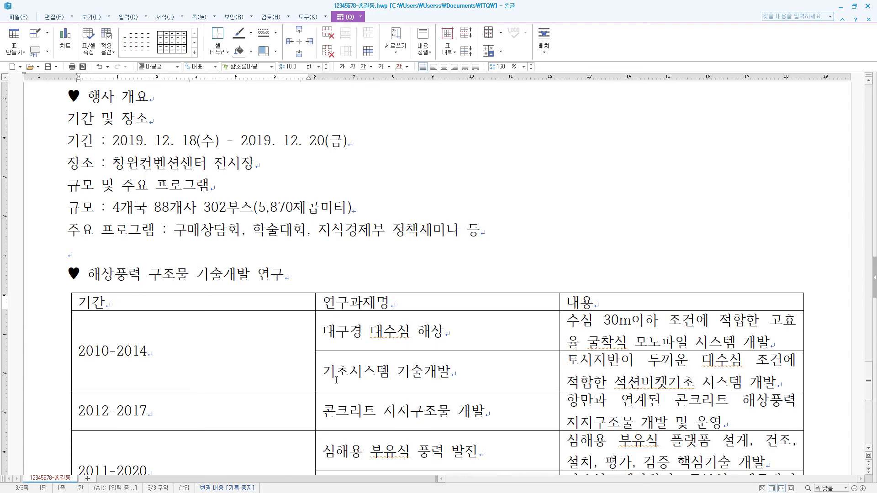
scroll(257, 325, "down", 3)
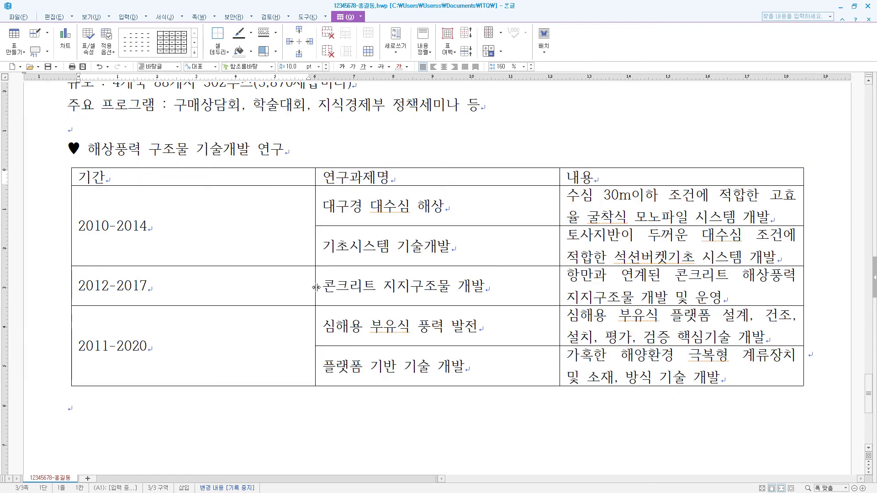
left_click_drag(315, 287, 186, 291)
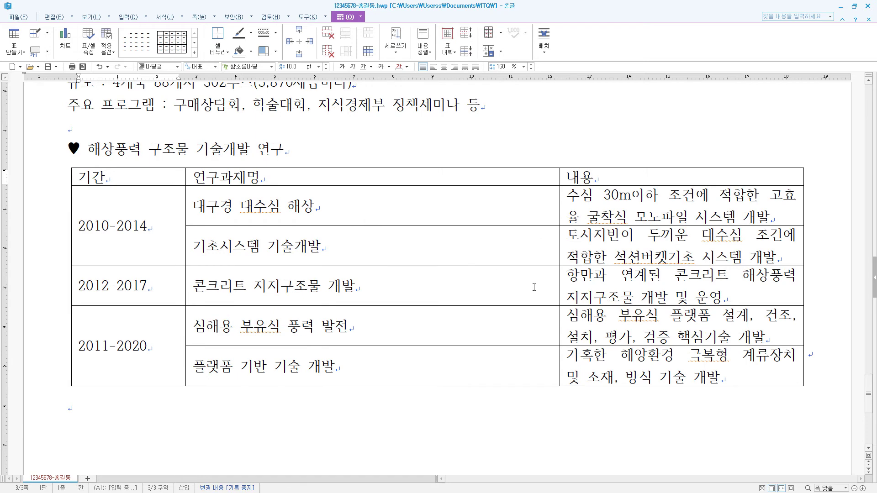
left_click_drag(559, 279, 373, 300)
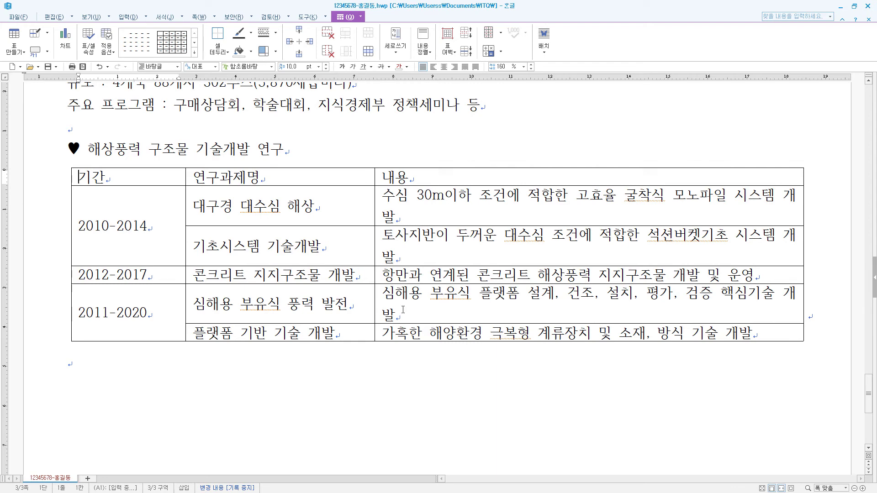
Step: Leave a blank line below the table and add the organisation name 한국풍력산업협회
left_click(237, 389)
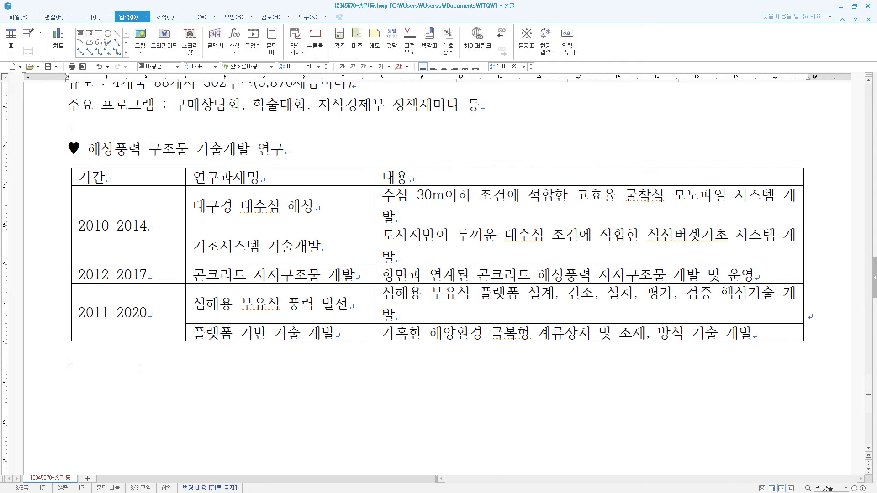
key("Return")
type("한국풍력산업협회")
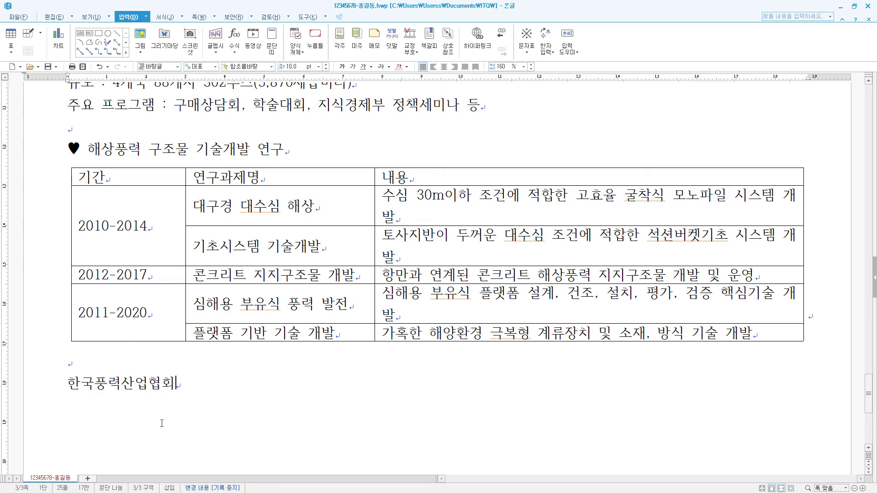
Step: Format the page title 대한민국 풍력에너지 대전 in 궁서, 18 pt, bold and centred
scroll(256, 425, "up", 20)
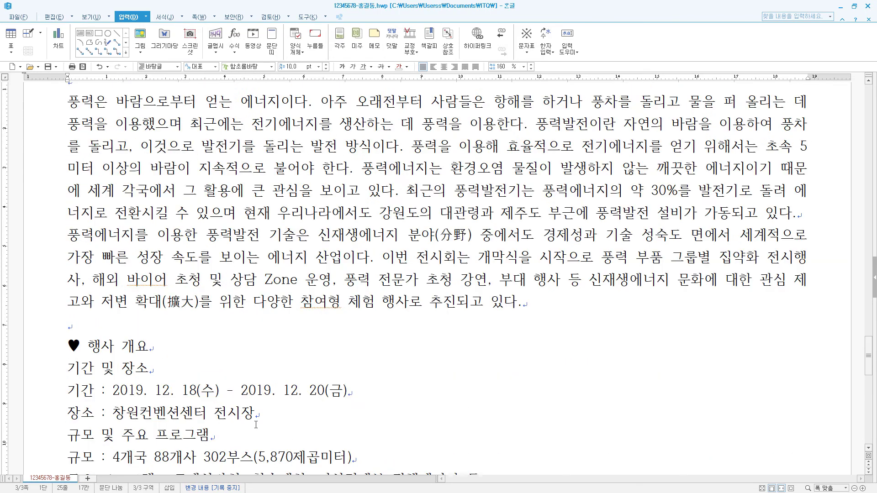
left_click(252, 370)
scroll(282, 410, "down", 2)
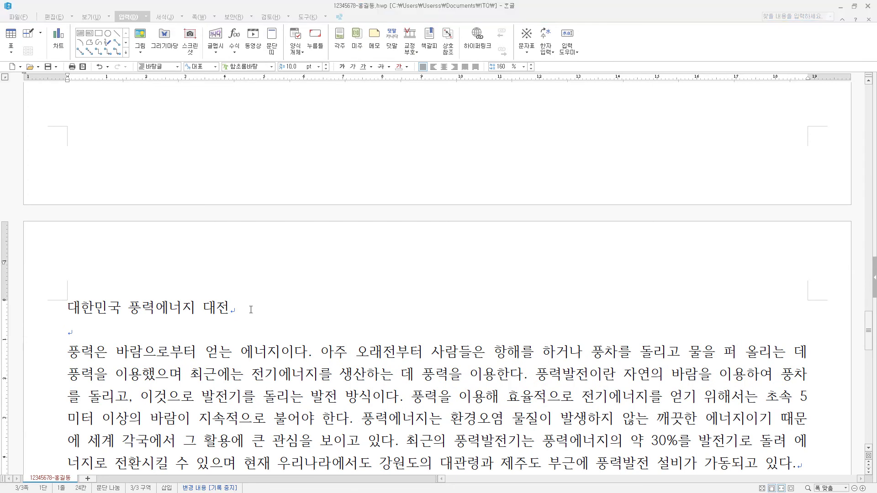
left_click_drag(250, 309, 72, 311)
left_click(236, 65)
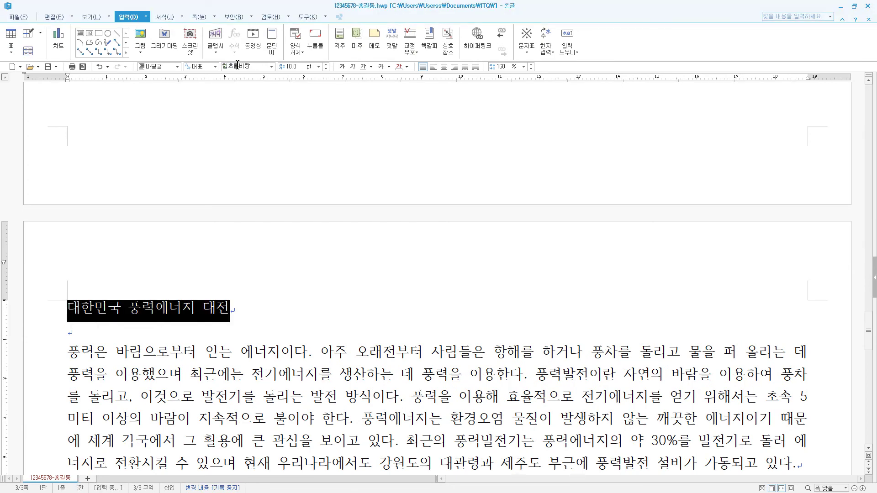
type("궁서")
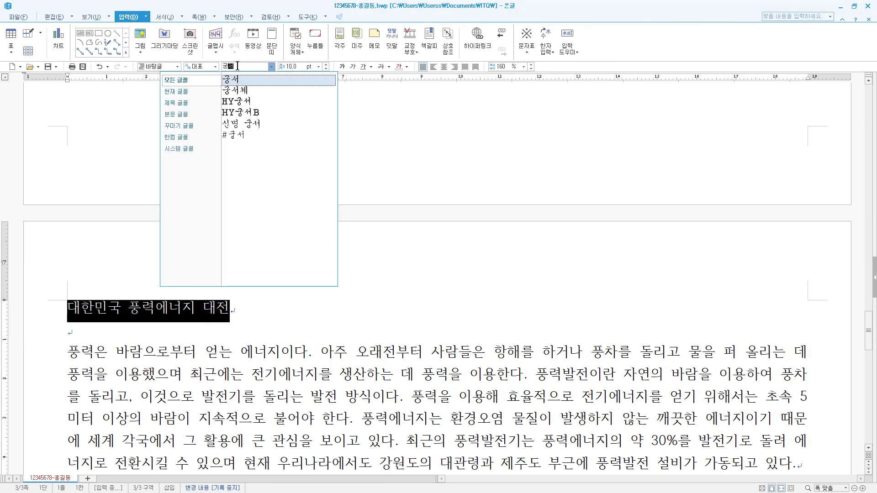
key("Return")
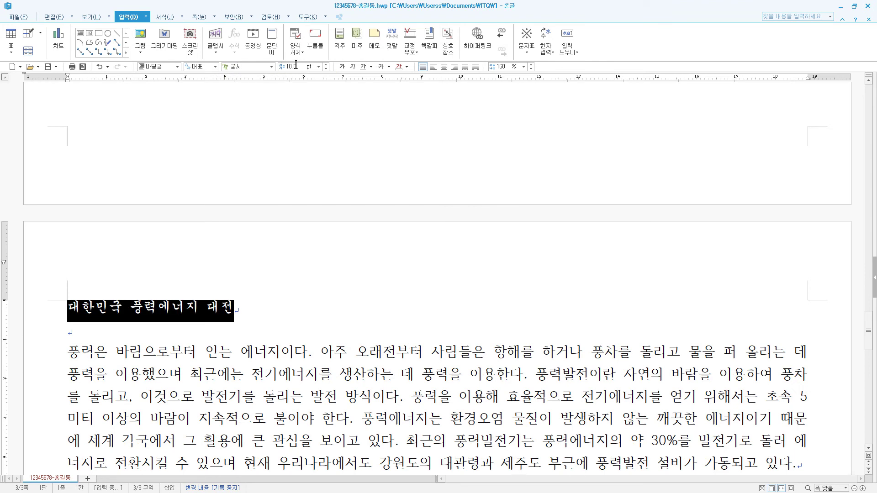
left_click(293, 66)
type("18")
key("Return")
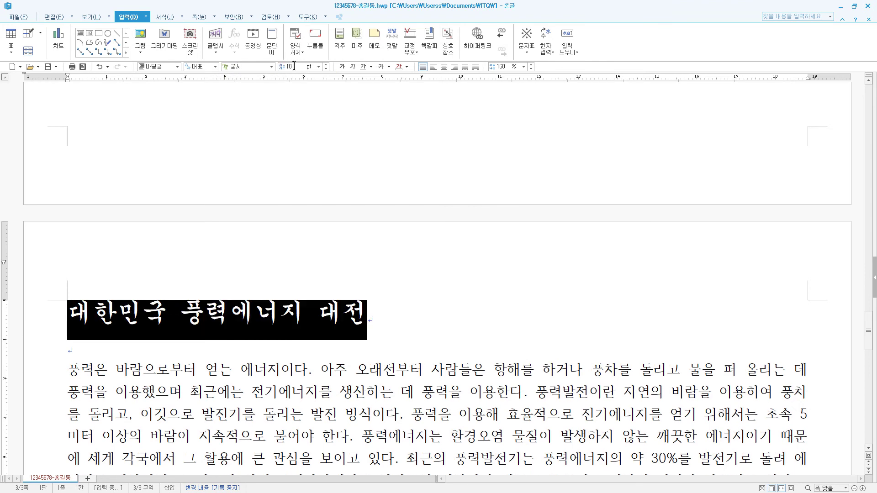
left_click(342, 67)
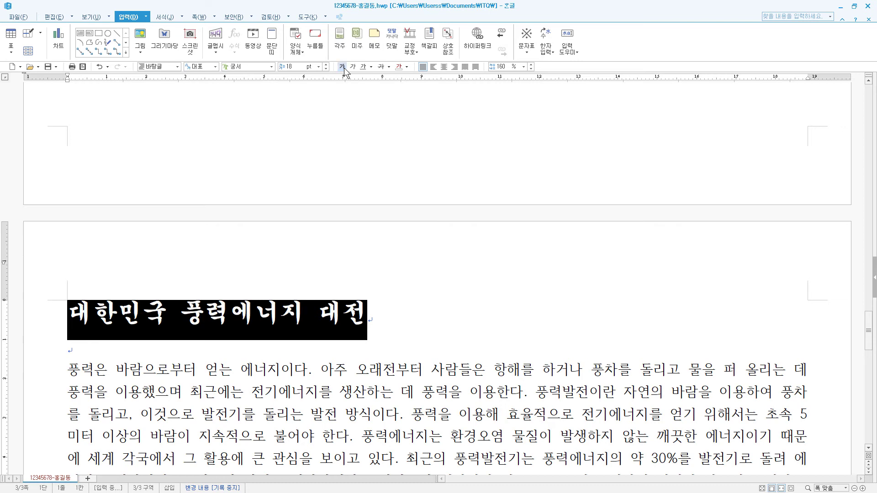
left_click(444, 67)
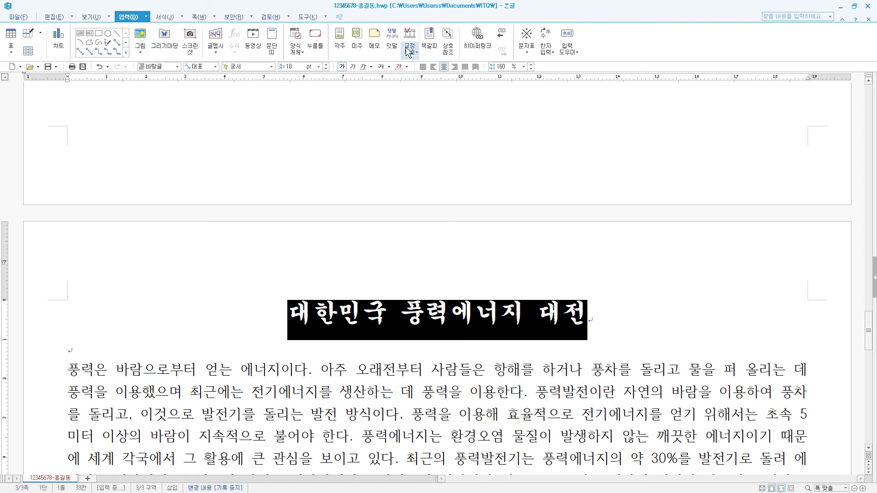
Step: Add the 덧말 "풍력에너지 전문 전시회" above the page title
left_click(391, 39)
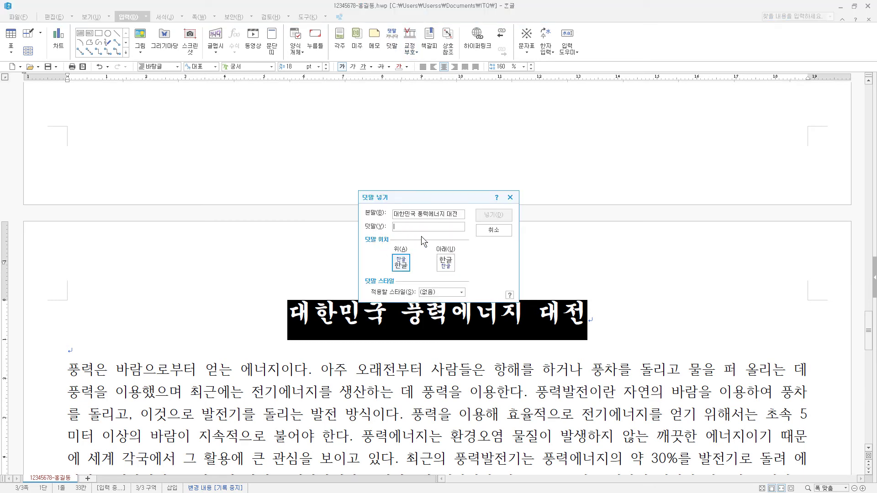
type("풍력에너지 전문 전시회")
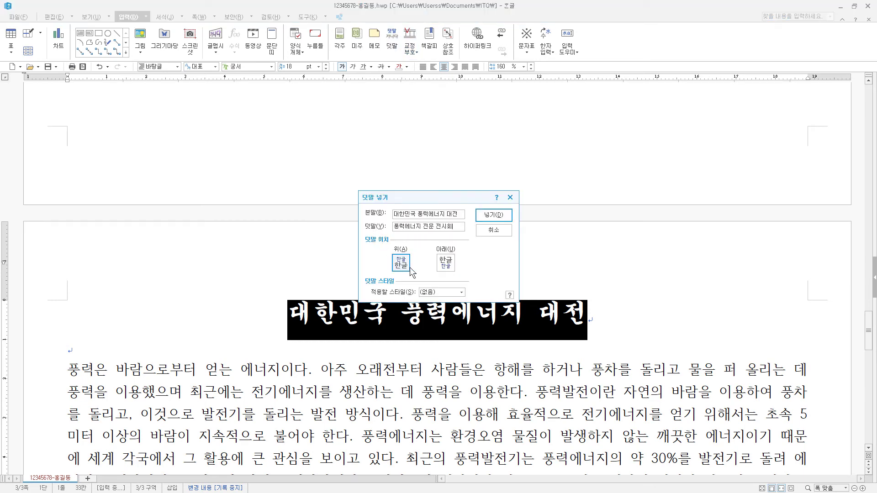
left_click(495, 216)
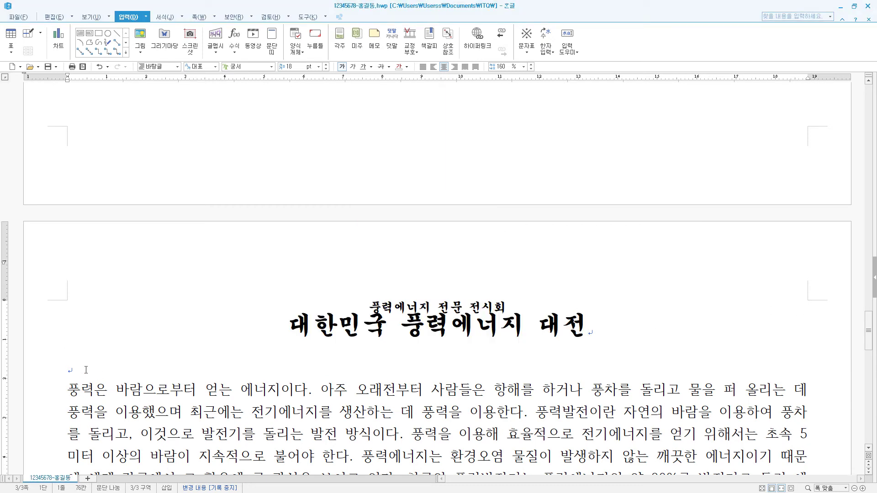
Step: Create a 머리말 for 양 쪽 without a preset layout and enter the text 풍력에너지 in it
left_click(86, 369)
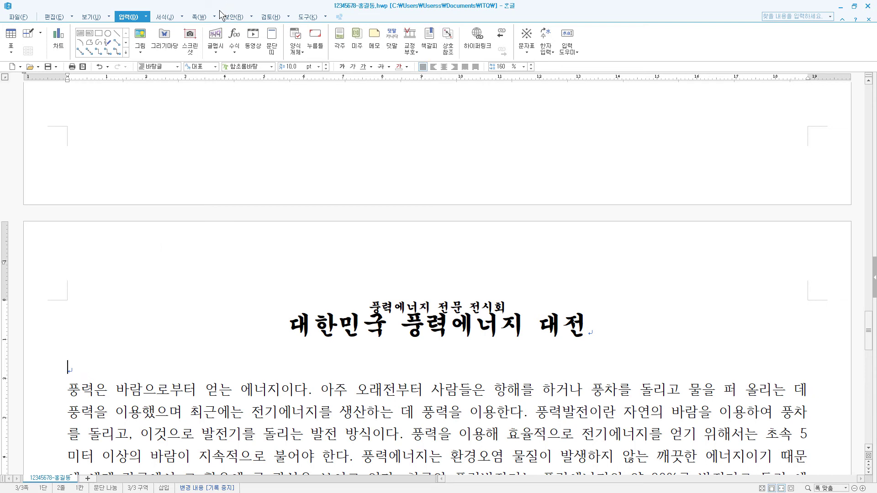
left_click(198, 17)
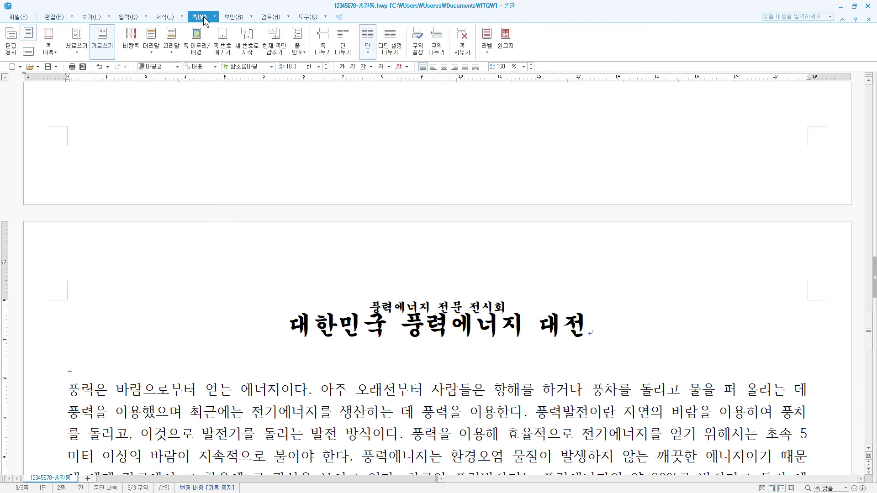
left_click(153, 55)
left_click(155, 89)
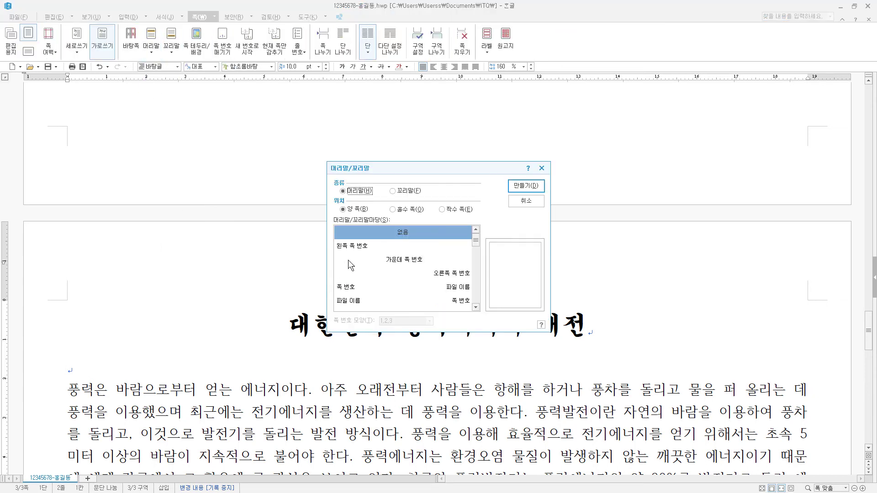
left_click(358, 190)
left_click(356, 209)
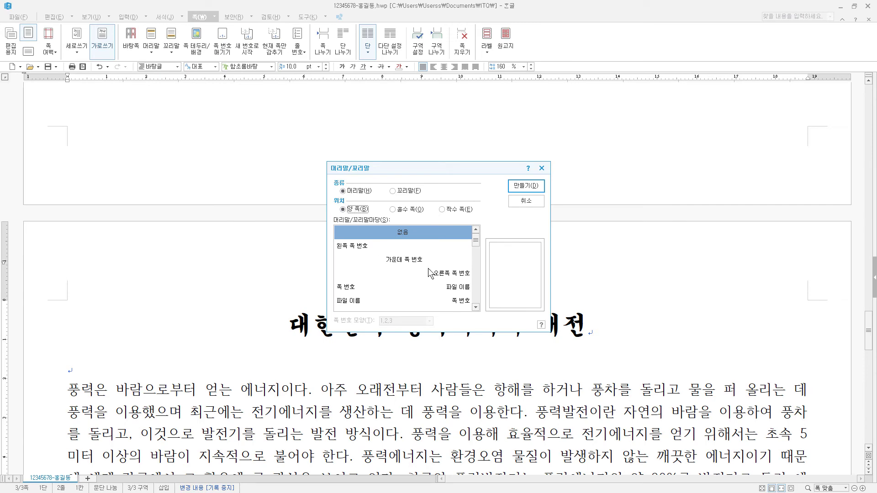
left_click(530, 183)
type("풍력에너지")
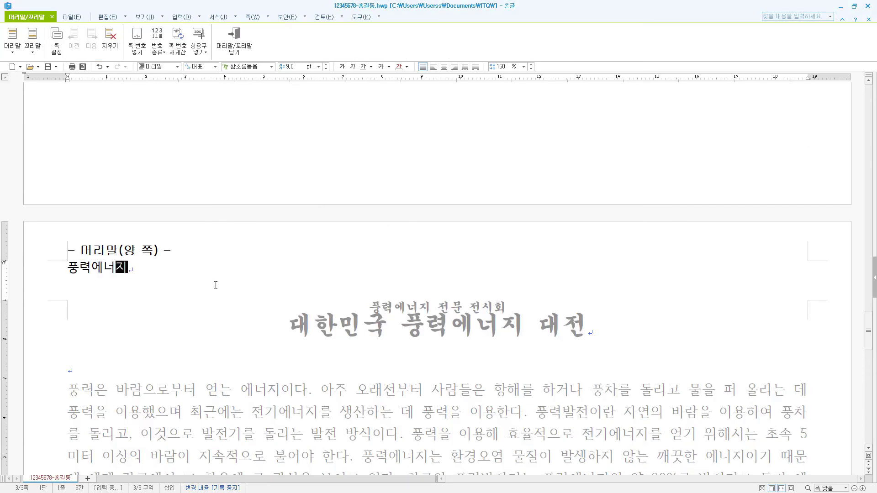
Step: Set the header text 풍력에너지 to the 굴림 font at 10 pt
triple_click(157, 273)
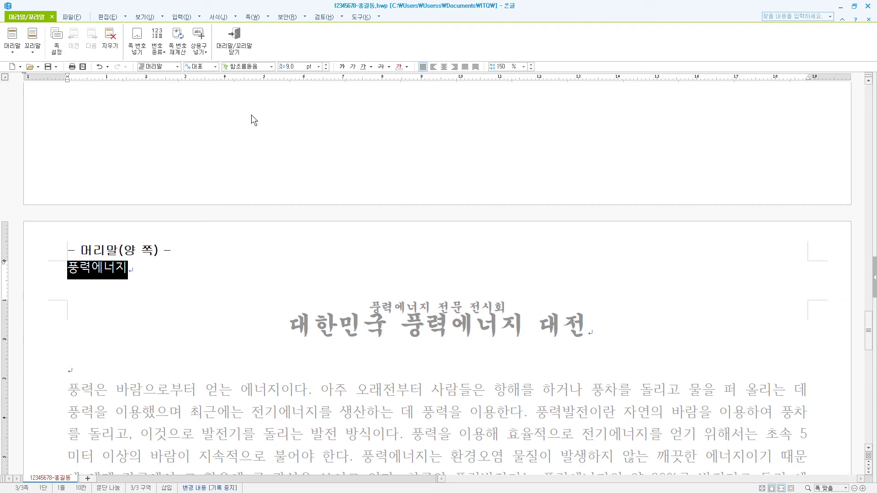
left_click(260, 65)
type("굴림")
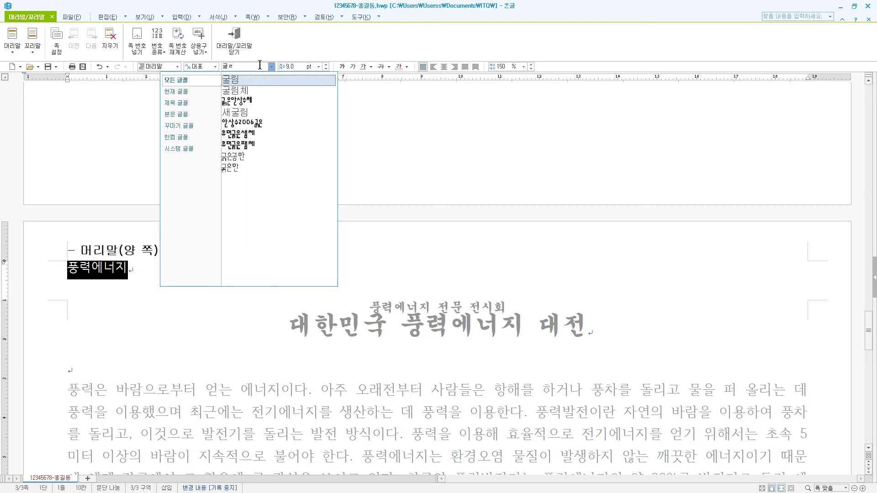
key("Return")
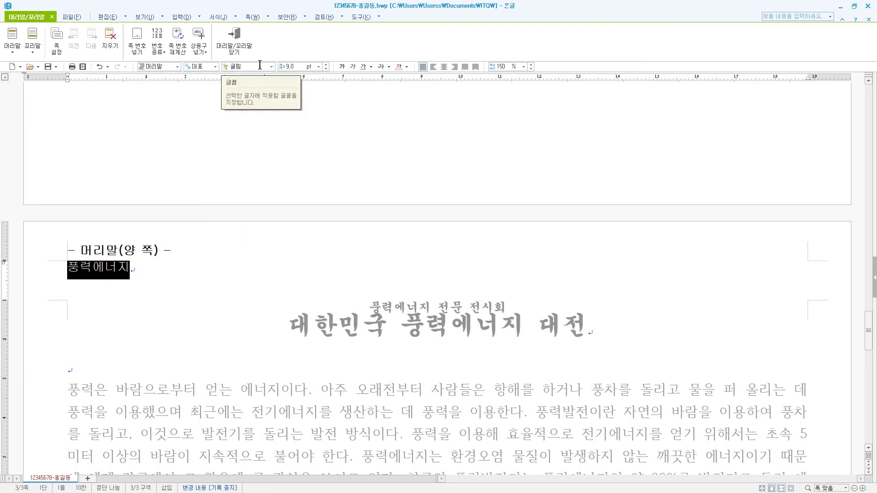
left_click(325, 65)
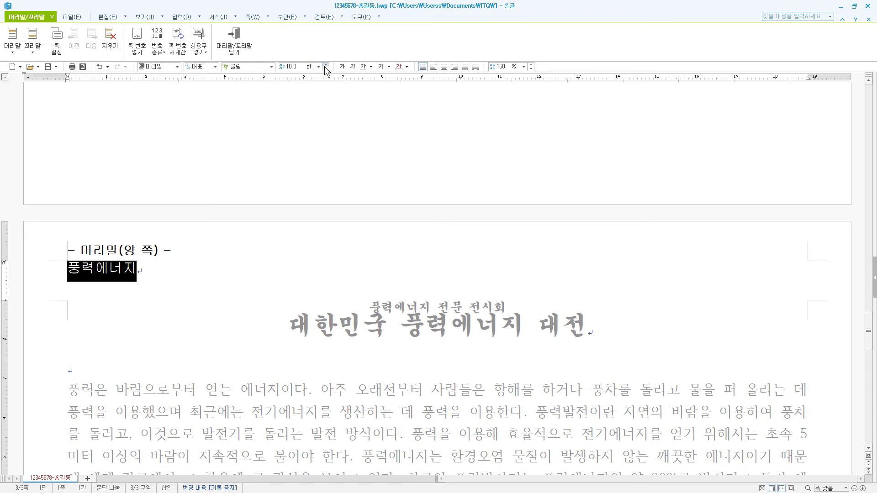
Step: Right-align the header text 풍력에너지 and close header editing
left_click(456, 69)
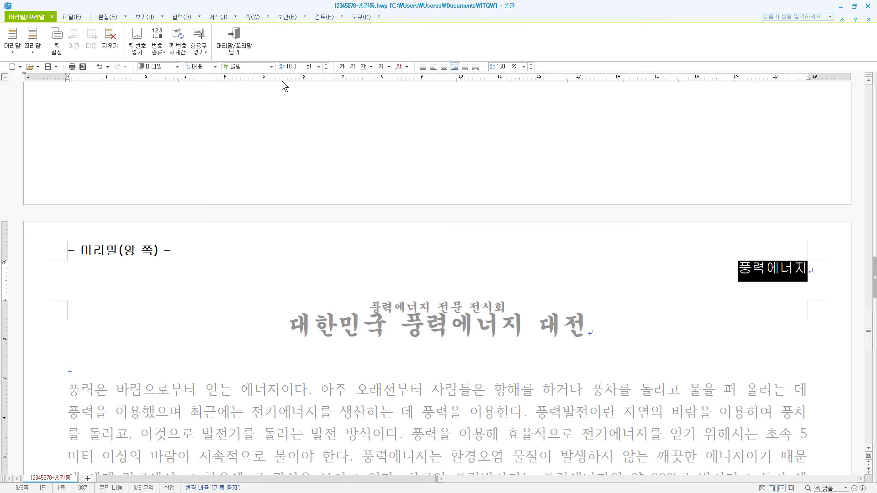
left_click(246, 46)
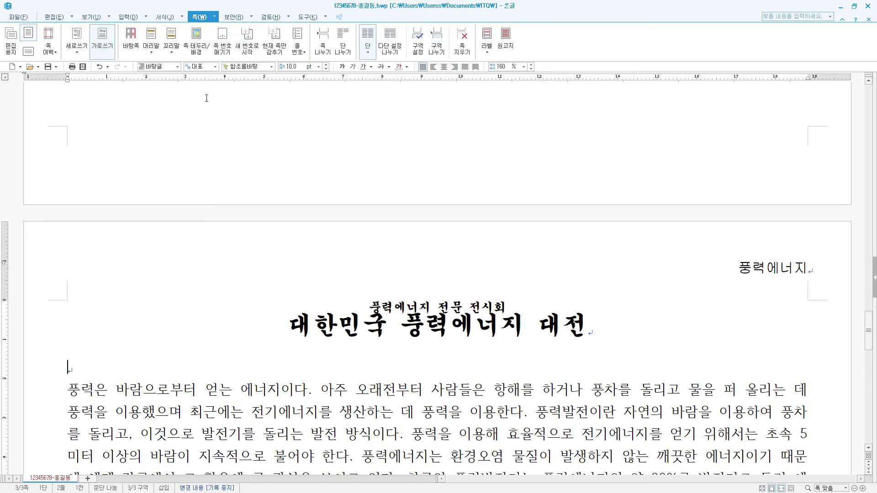
Step: Decorate the first letter 풍 of the first body paragraph as a two-line drop cap in 돋움 with a yellow fill
scroll(106, 252, "down", 3)
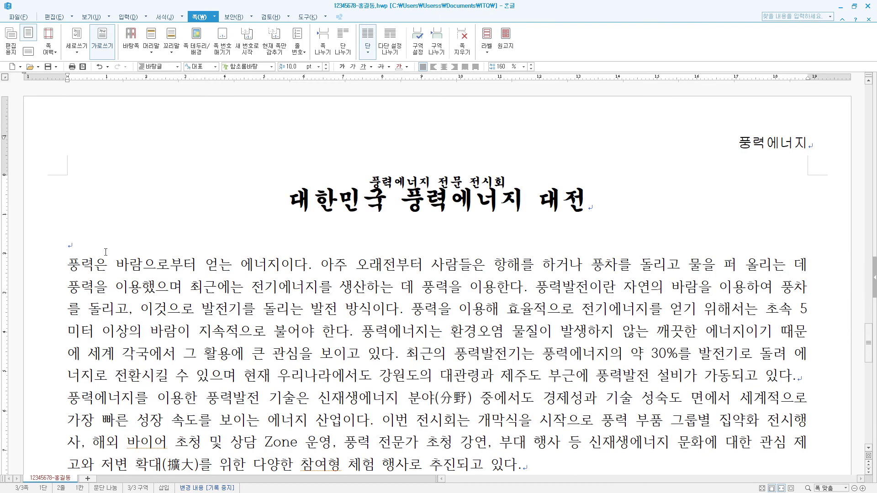
left_click(70, 264)
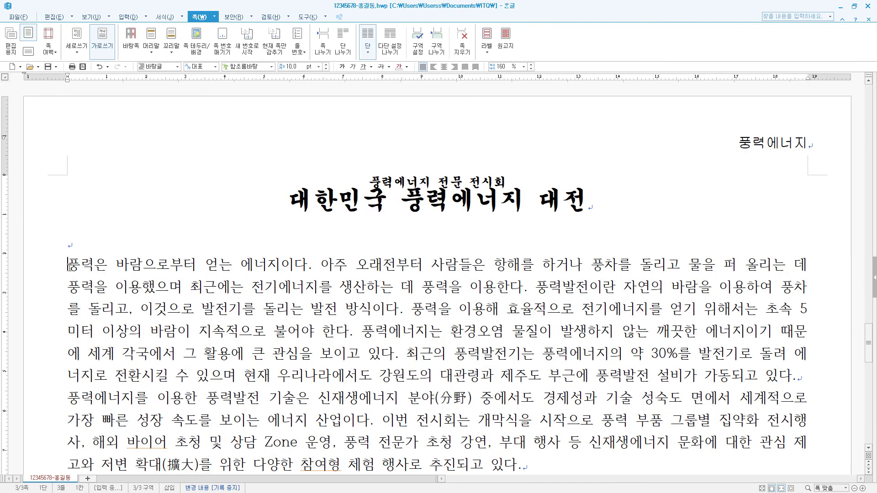
left_click(165, 17)
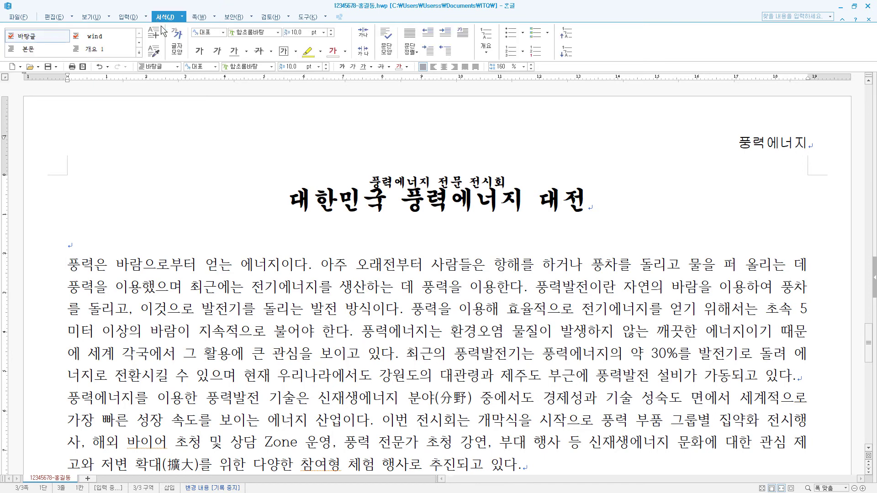
left_click(460, 39)
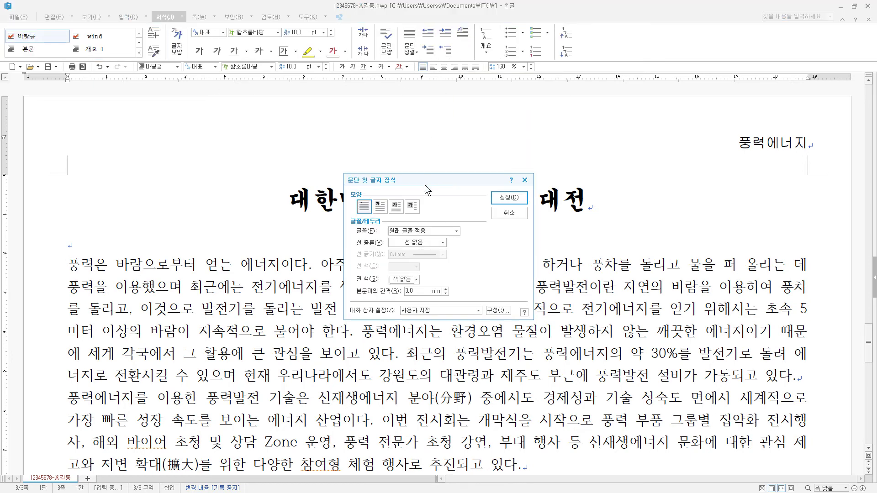
left_click(381, 206)
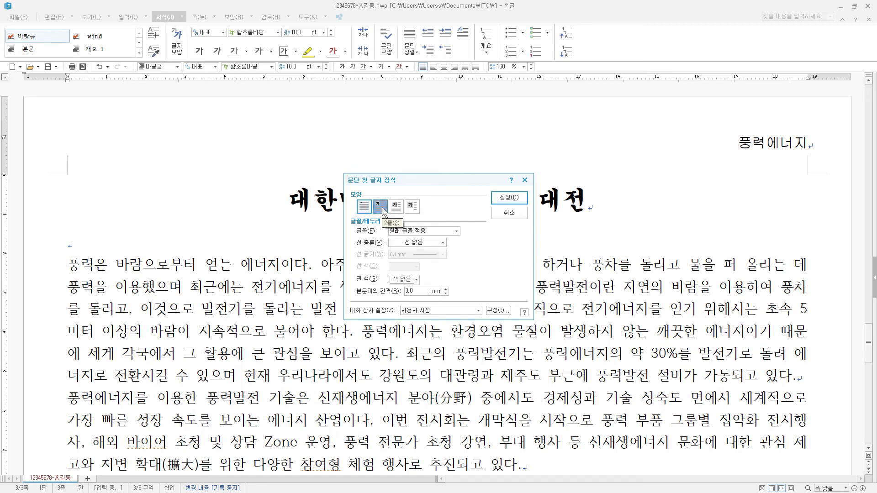
left_click(422, 227)
left_click(423, 231)
type("돋움")
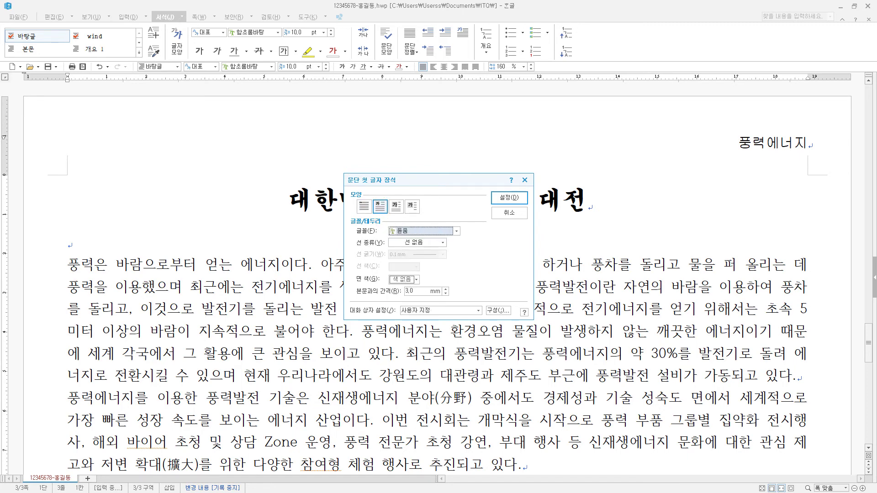
left_click(416, 280)
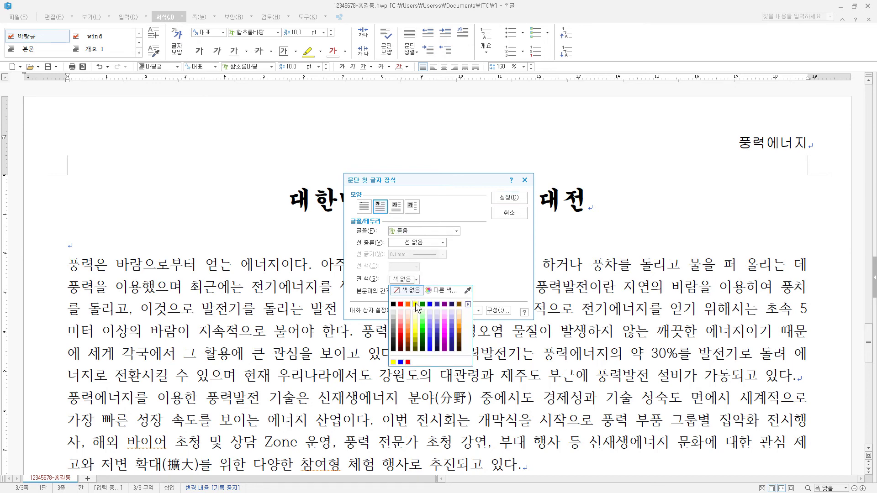
left_click(467, 305)
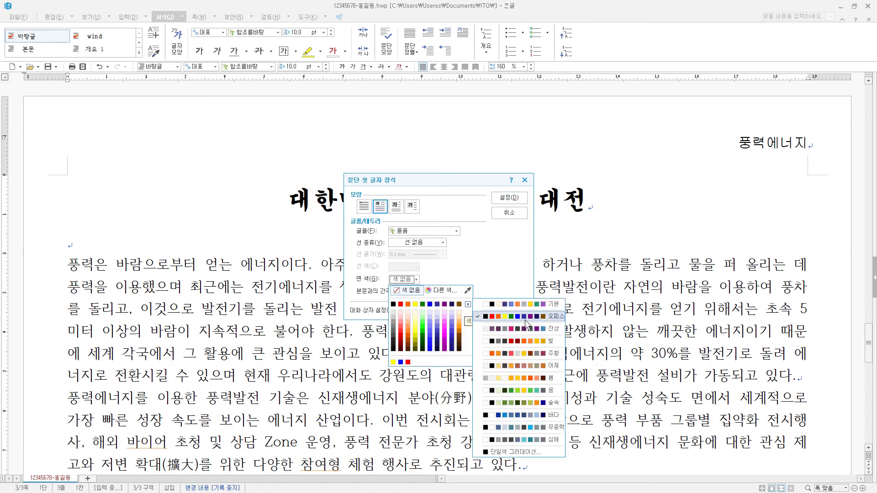
left_click(415, 304)
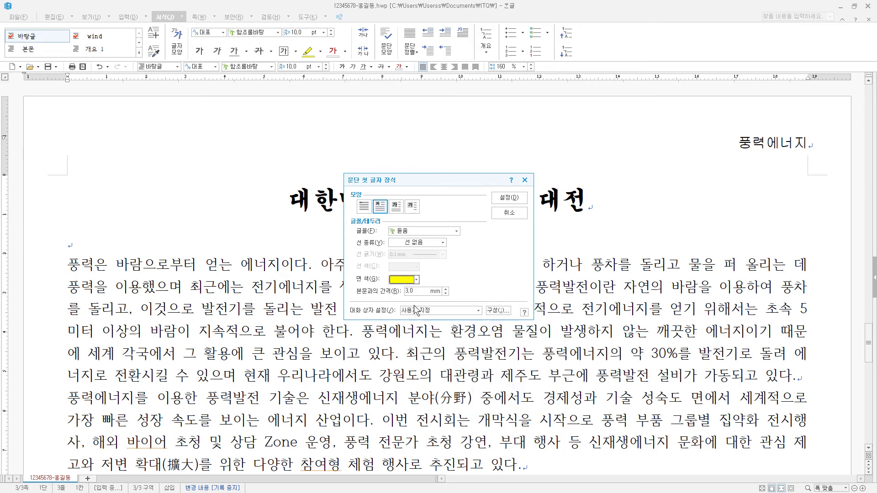
left_click(521, 201)
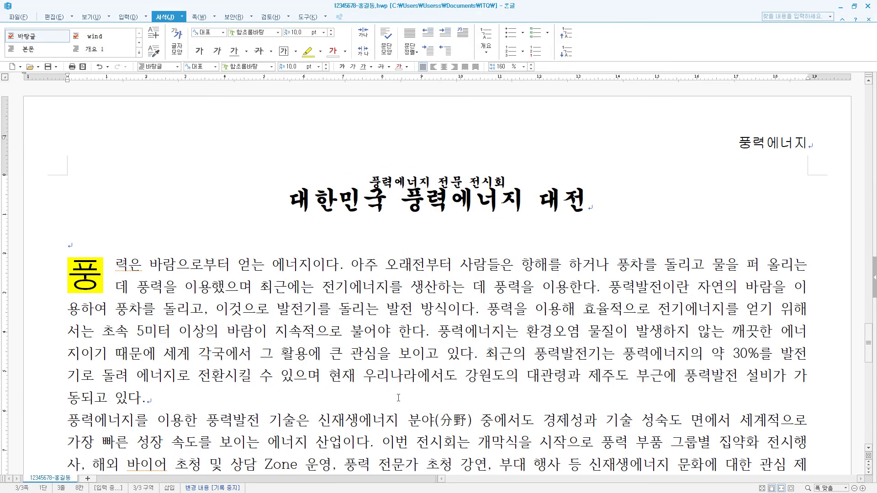
Step: Give the second body paragraph, starting 풍력에너지를 이용한, a first-line indent (들여쓰기) of 10 pt
scroll(398, 398, "down", 2)
left_click(158, 381)
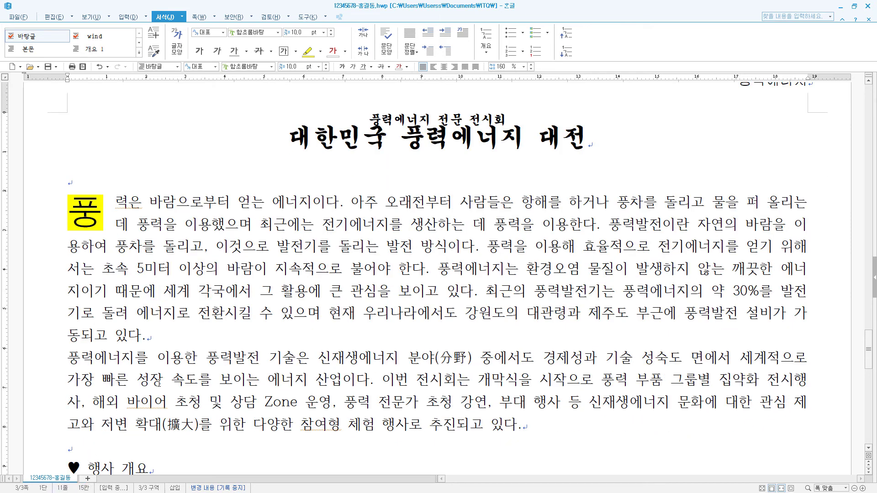
left_click(67, 364)
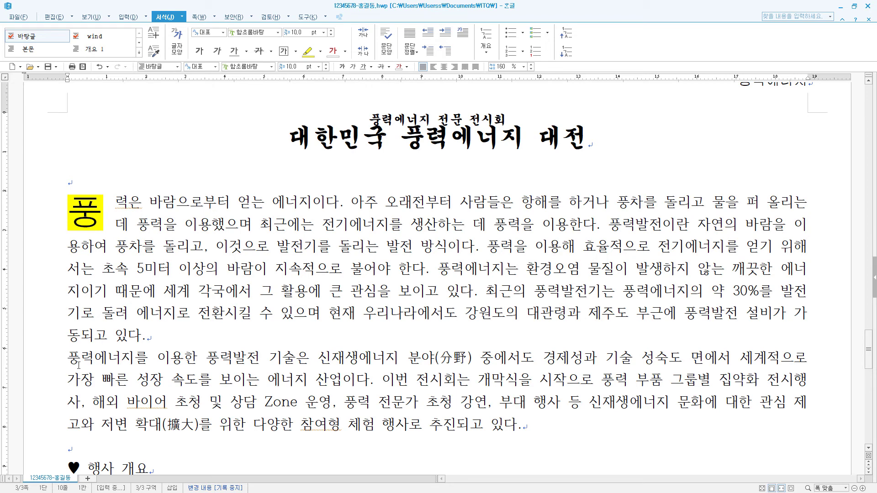
key("BackSpace")
key("BackSpace")
key("alt+t")
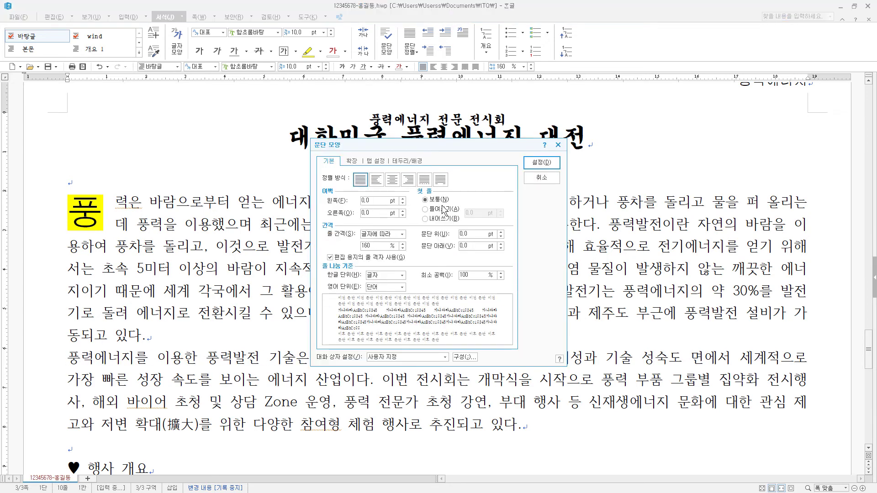
left_click(425, 209)
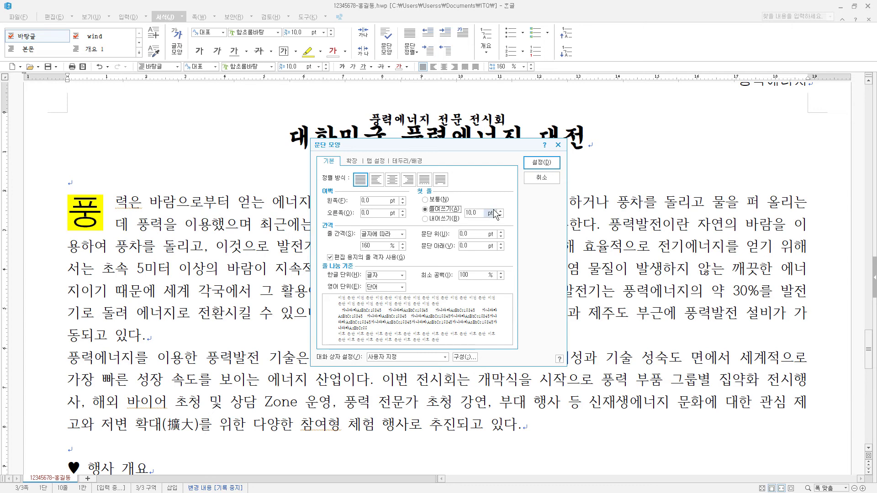
left_click(541, 162)
Step: Add the footnote "기존의 화석연료나 재생 가능한 에너지를 변환시켜 이용하는 에너지" after 신재생에너지, using the Ⓐ,Ⓑ,Ⓒ number style
scroll(549, 361, "down", 3)
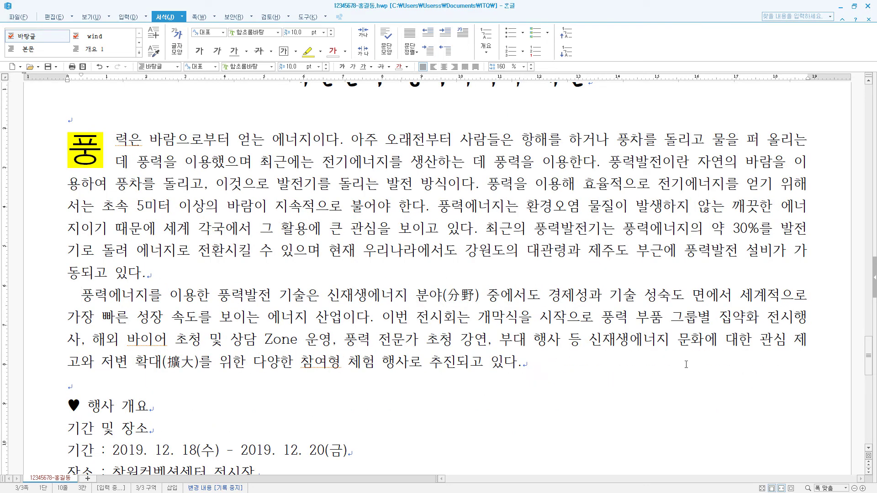
left_click(667, 339)
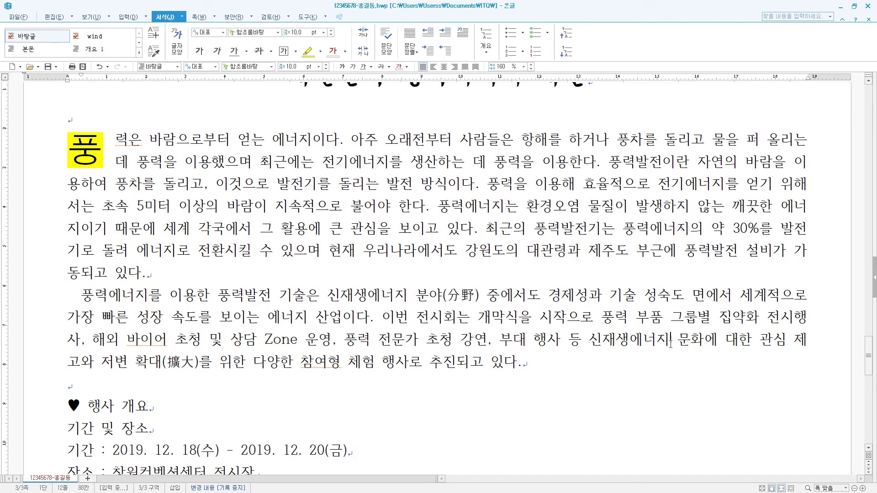
left_click(125, 17)
left_click(339, 39)
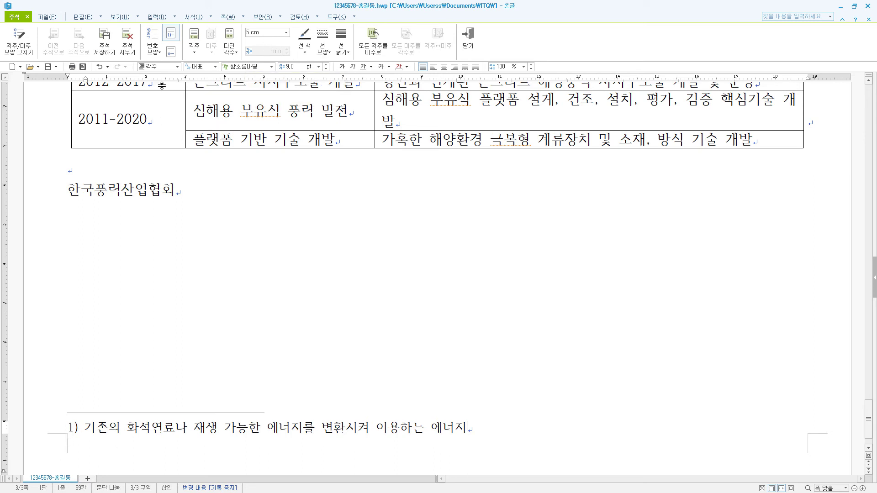
left_click(153, 48)
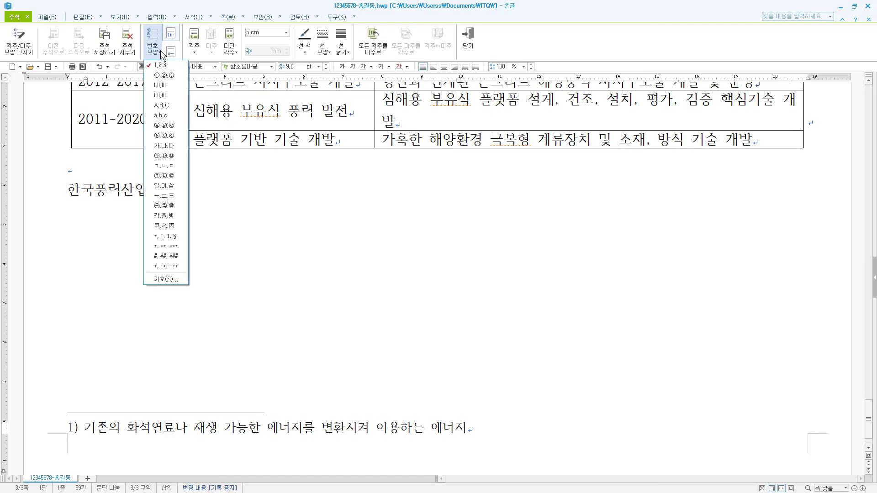
left_click(165, 126)
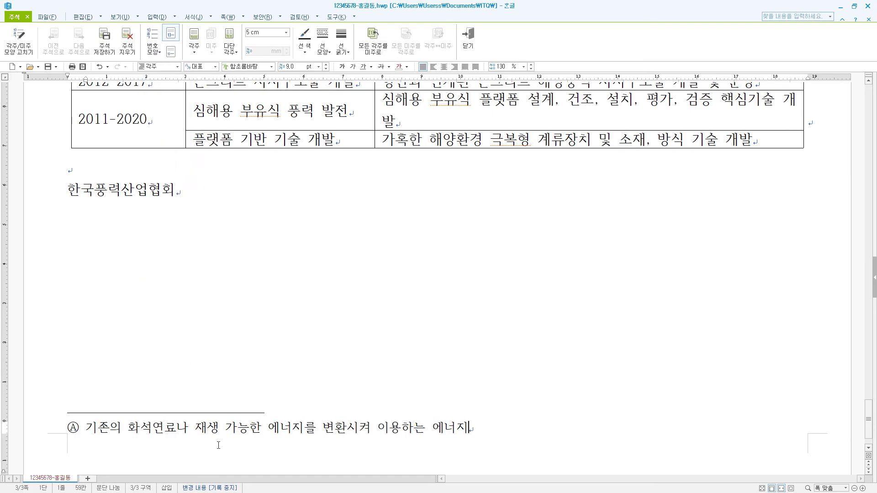
Step: Insert the picture 그림4.JPG from the Picture folder at the start of the first body paragraph, right after the drop cap
scroll(310, 421, "up", 15)
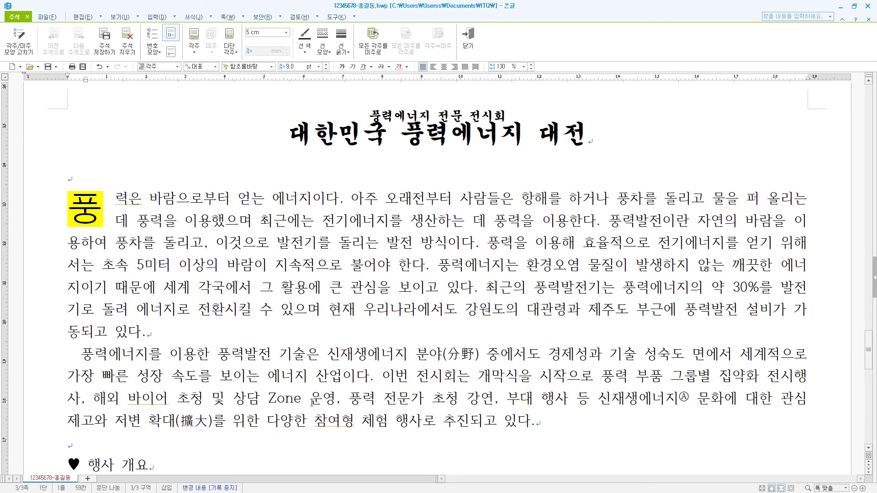
left_click(184, 324)
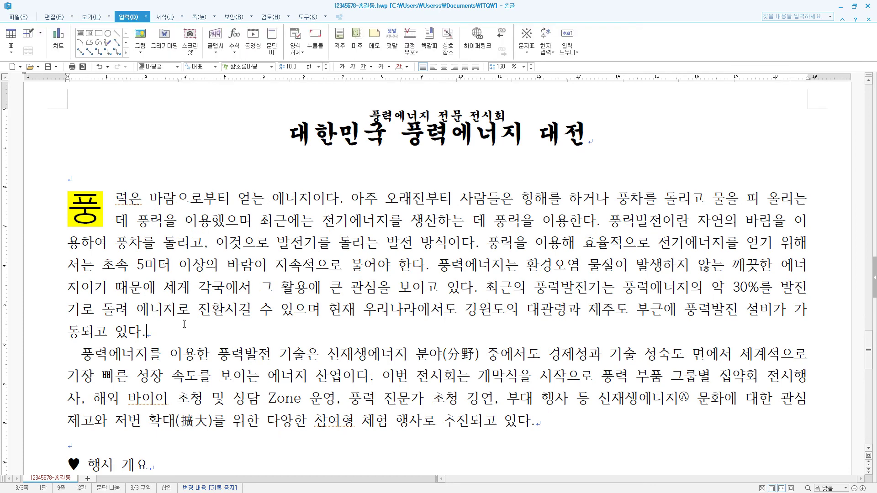
left_click(114, 201)
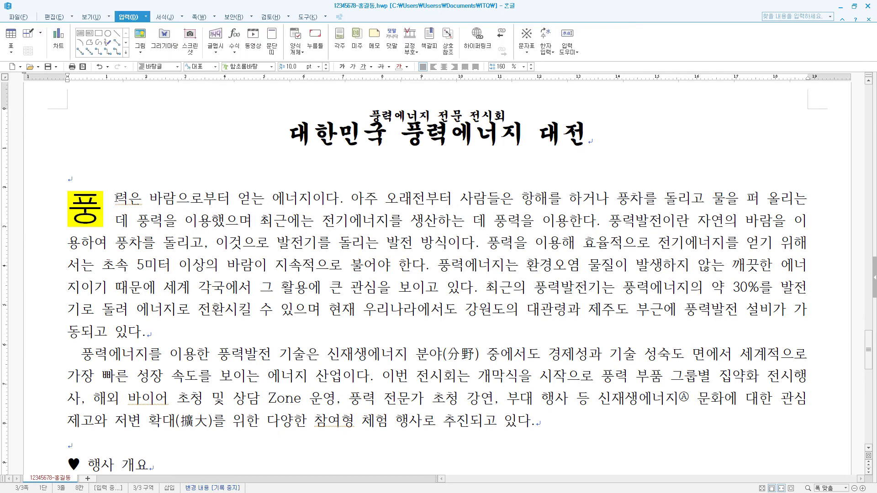
left_click(141, 41)
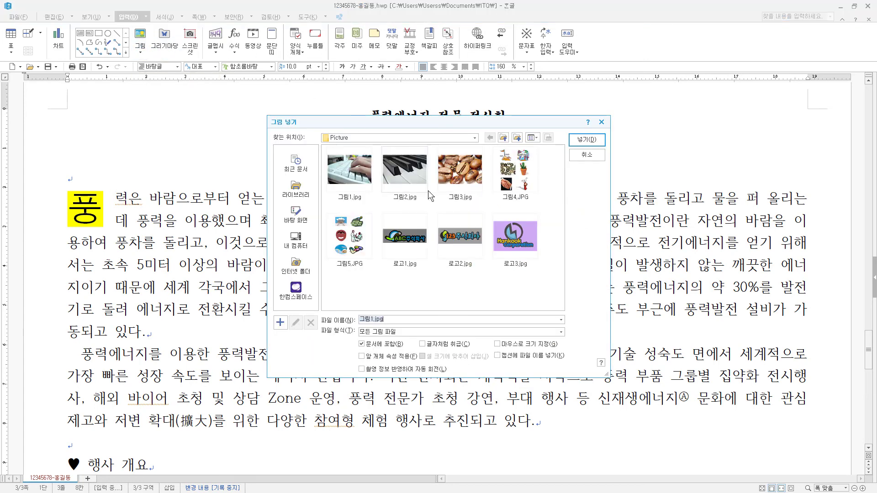
left_click(524, 172)
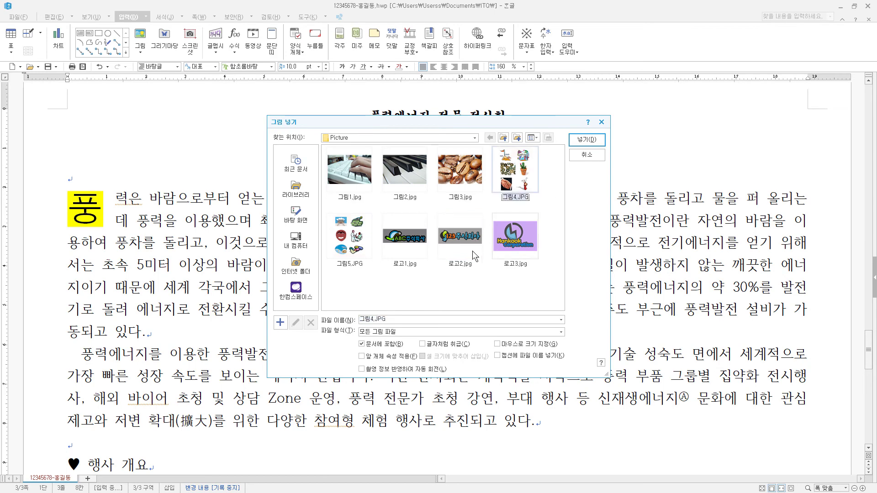
left_click(594, 140)
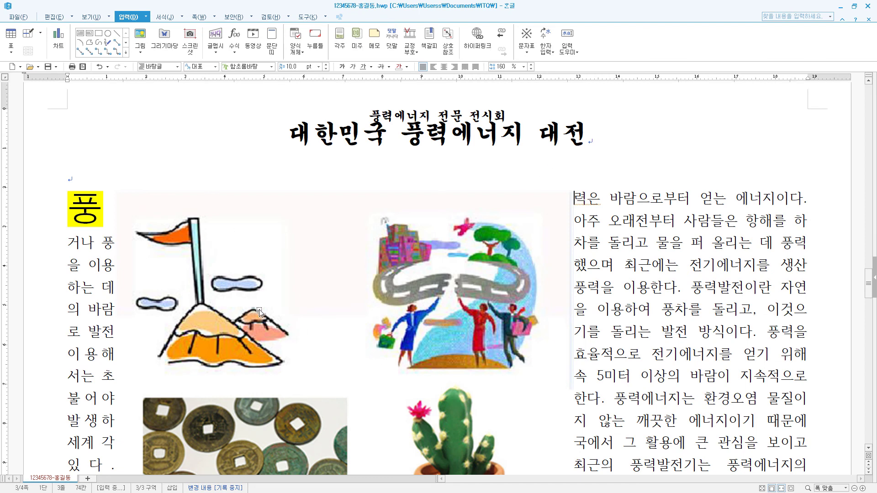
Step: Crop the inserted picture to the flag-on-mountain drawing, about 49 mm wide and 46 mm high
left_click(534, 218)
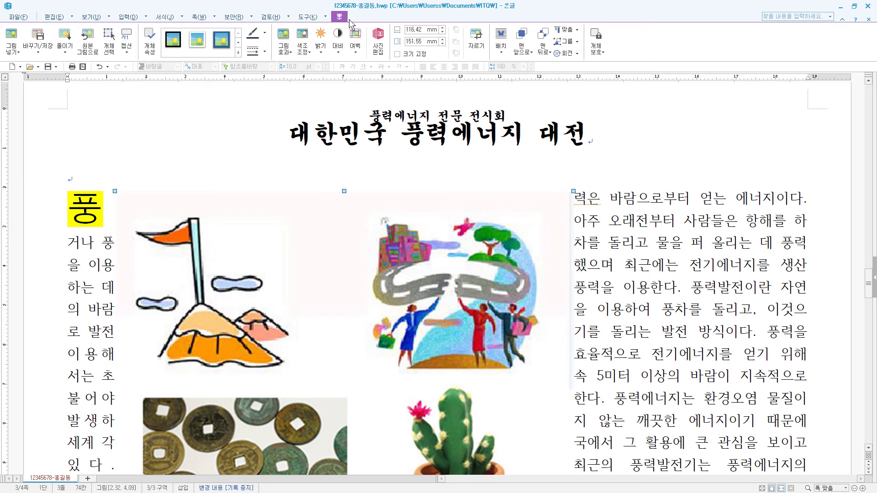
left_click(476, 41)
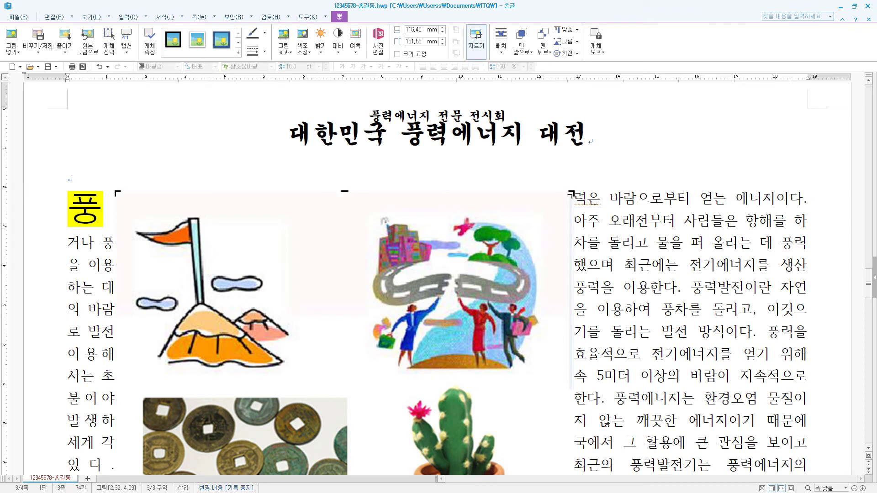
left_click_drag(571, 193, 307, 194)
scroll(271, 415, "down", 4)
scroll(210, 274, "up", 3)
left_click_drag(211, 349, 210, 268)
left_click_drag(211, 83, 210, 91)
Step: Set the cropped picture's width and height to 40 mm and give it a left outer margin of 2 mm
double_click(267, 146)
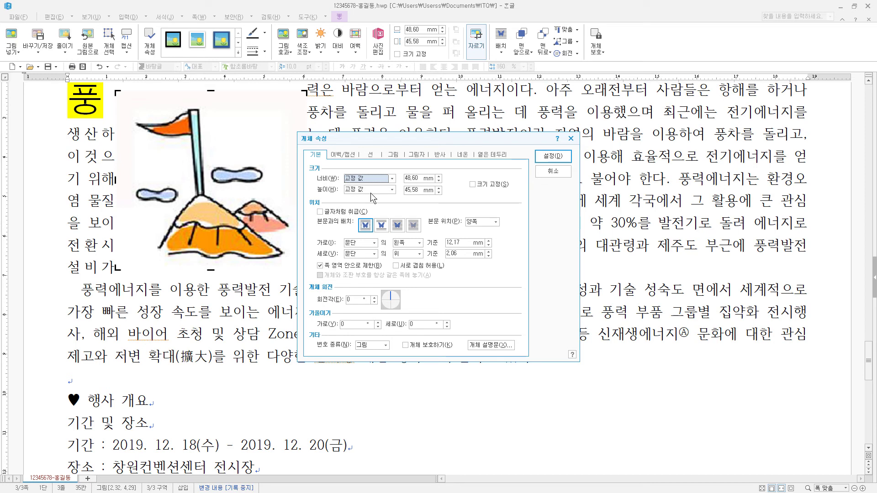
key("Tab")
type("40")
key("Tab")
key("Tab")
type("40")
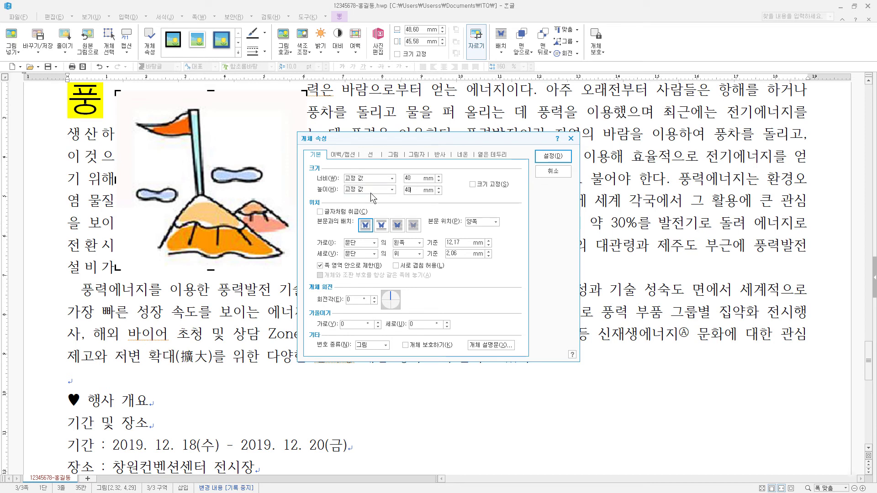
left_click(350, 155)
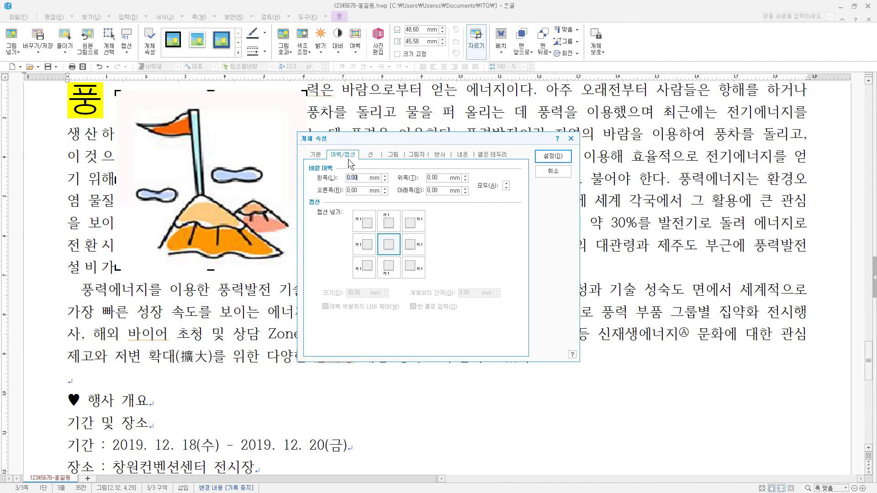
double_click(385, 176)
left_click(317, 156)
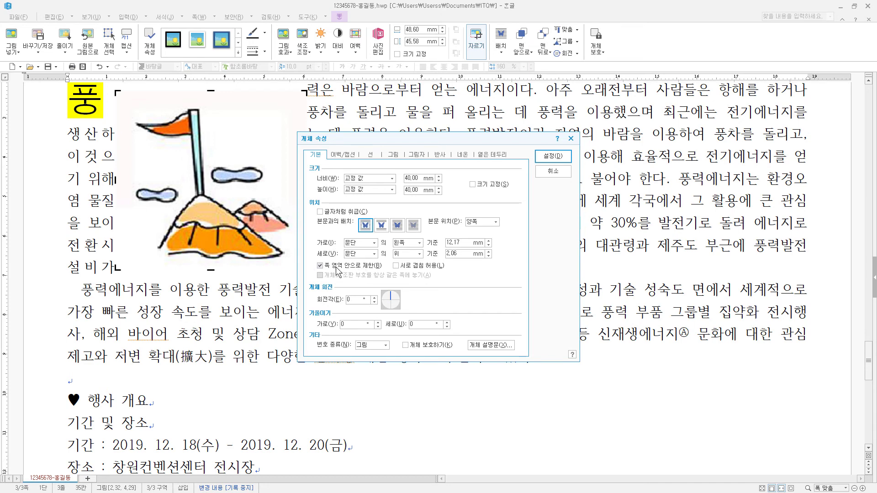
left_click(553, 156)
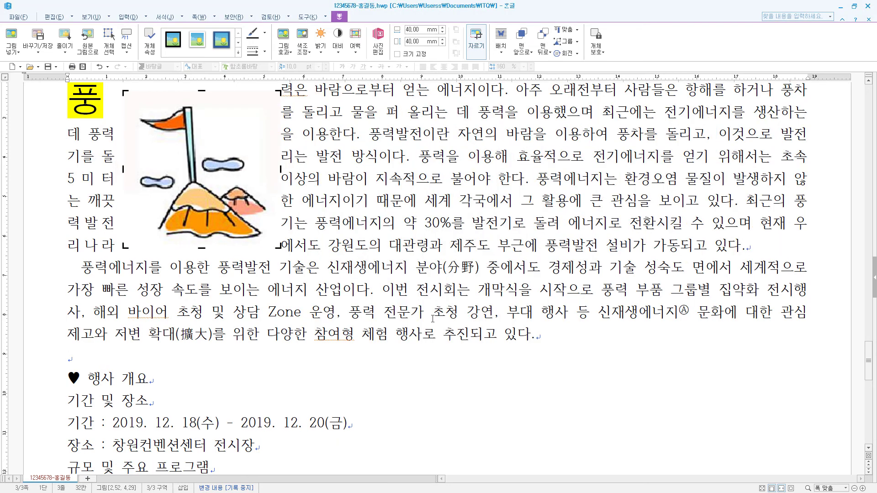
Step: Move the flag picture to the right edge of the first body paragraph so the text wraps on its left
scroll(433, 318, "up", 3)
left_click_drag(247, 276, 803, 275)
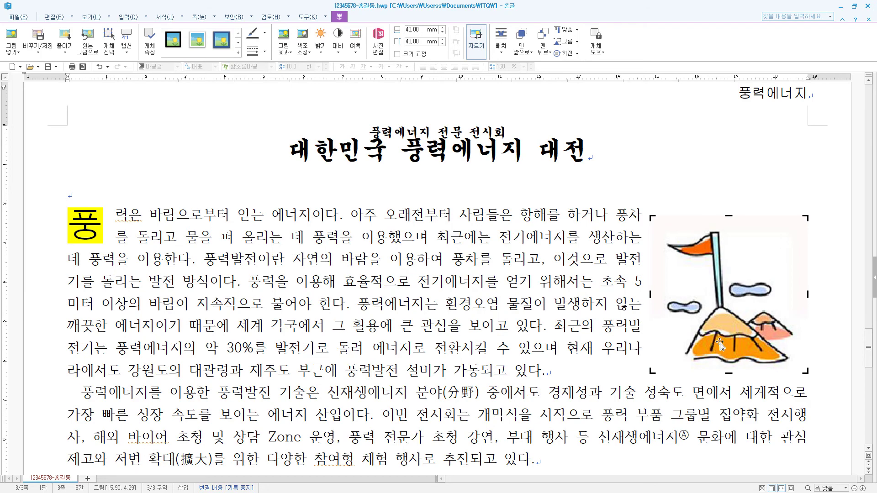
Step: Format the whole "♥ 행사 개요" heading in the 굴림 font at 18 pt
scroll(720, 346, "down", 6)
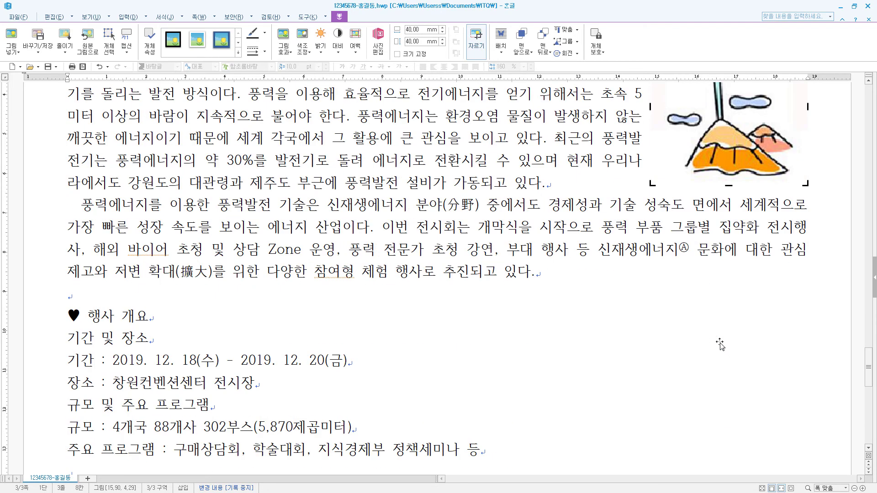
scroll(418, 360, "down", 2)
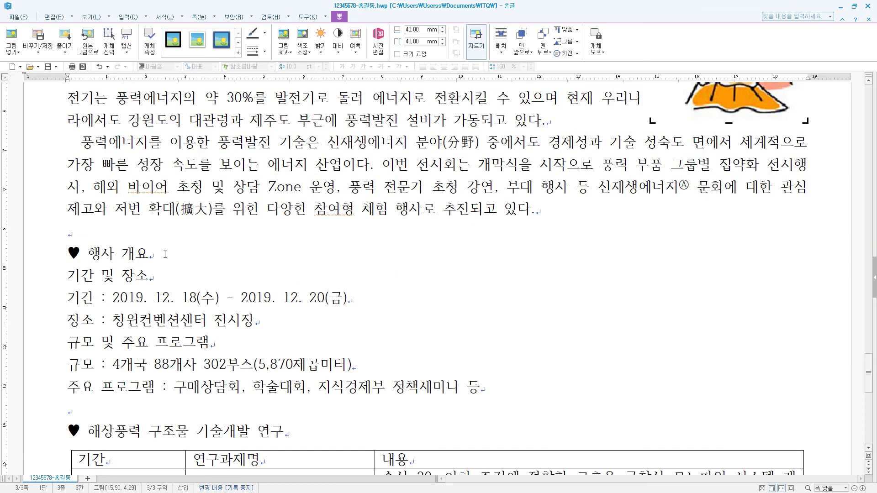
left_click_drag(151, 254, 54, 253)
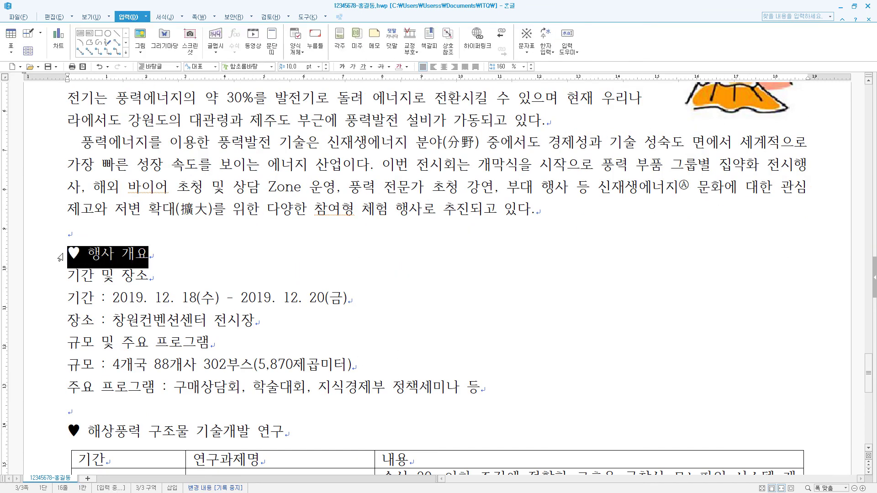
left_click(241, 66)
type("굴리")
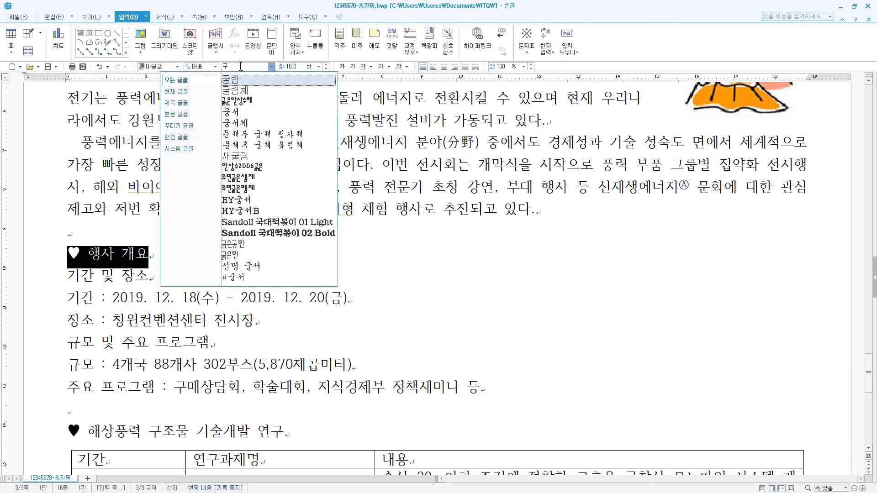
key("Return")
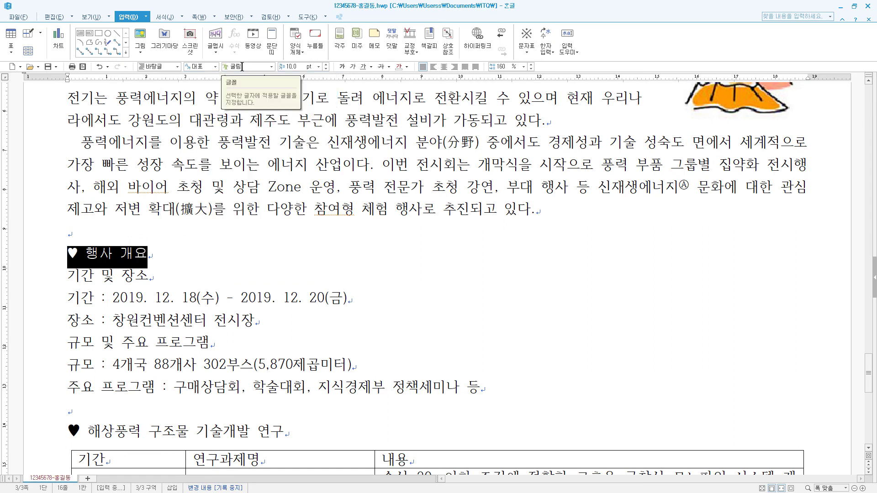
left_click(298, 67)
type("1")
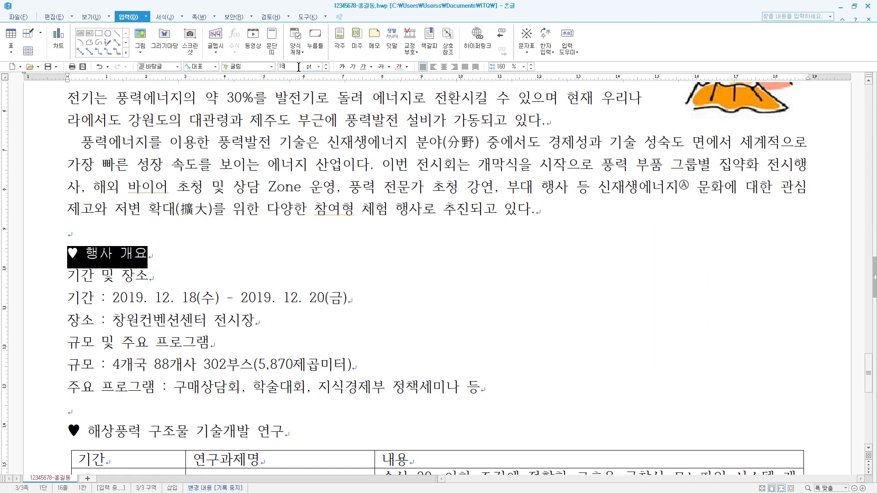
type("8")
key("Return")
Step: Give the words "행사 개요" in the heading, without the heart, a white text colour and blue shading
left_click(100, 259)
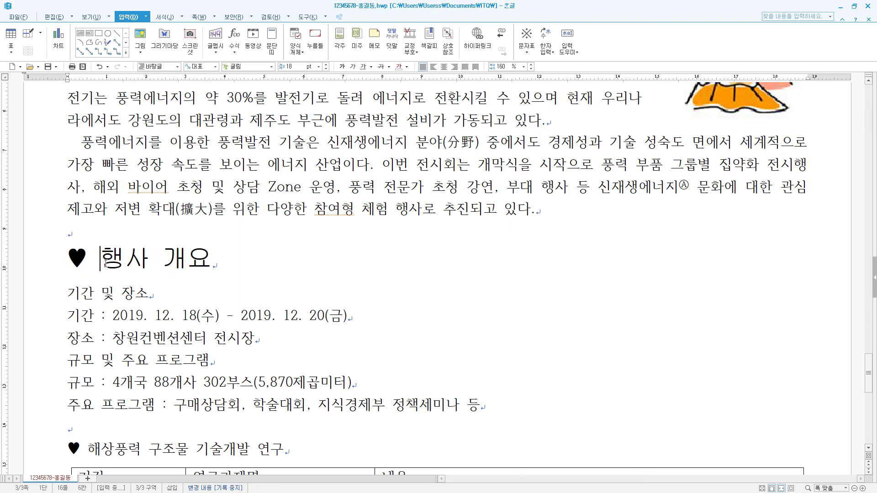
left_click_drag(100, 259, 204, 259)
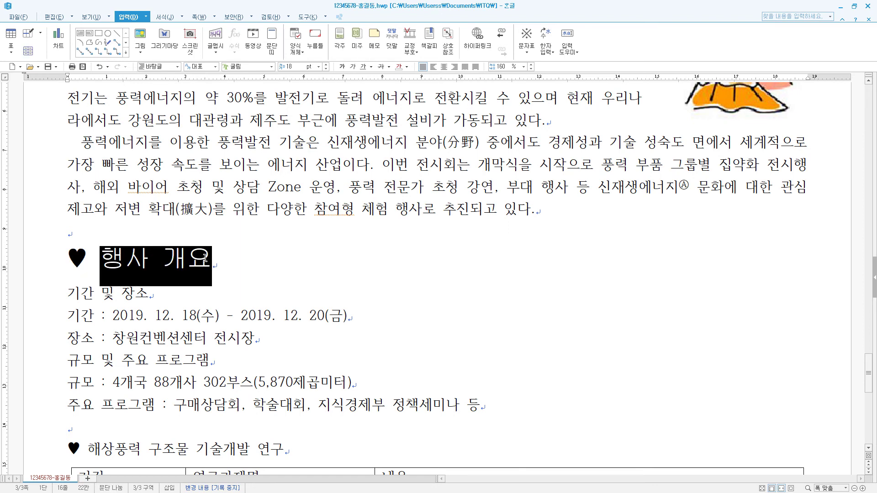
right_click(205, 259)
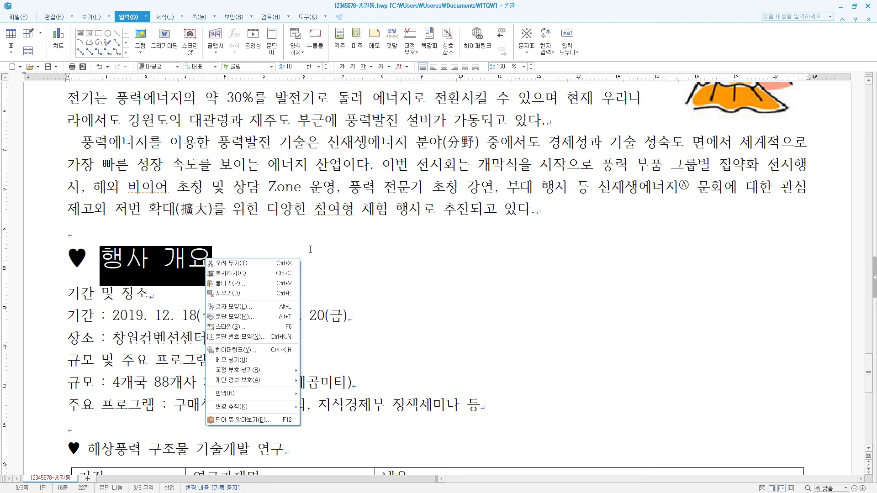
left_click(231, 306)
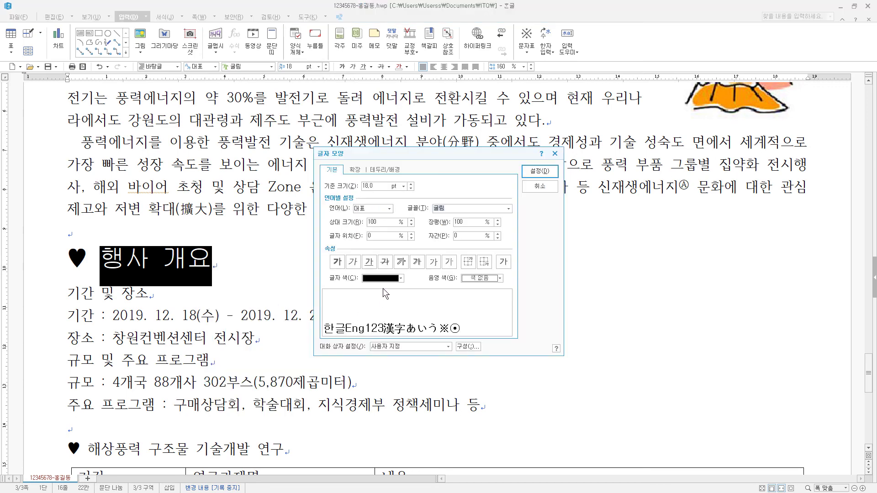
left_click(401, 278)
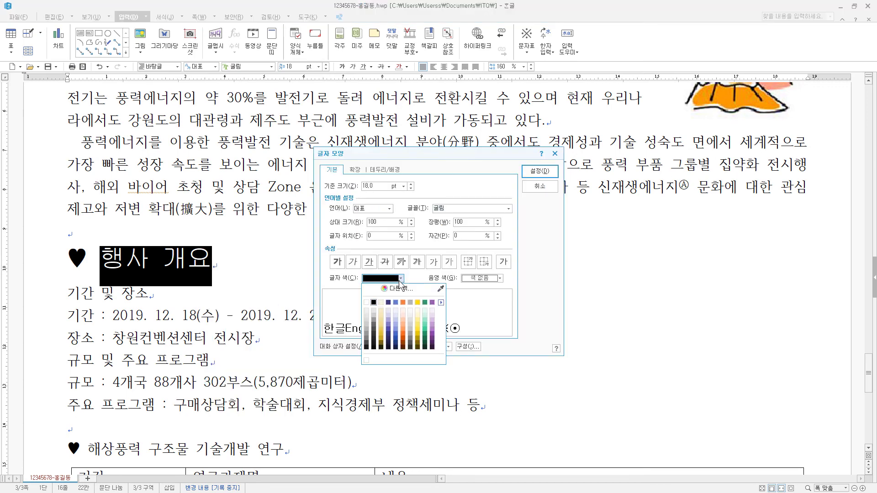
left_click(365, 302)
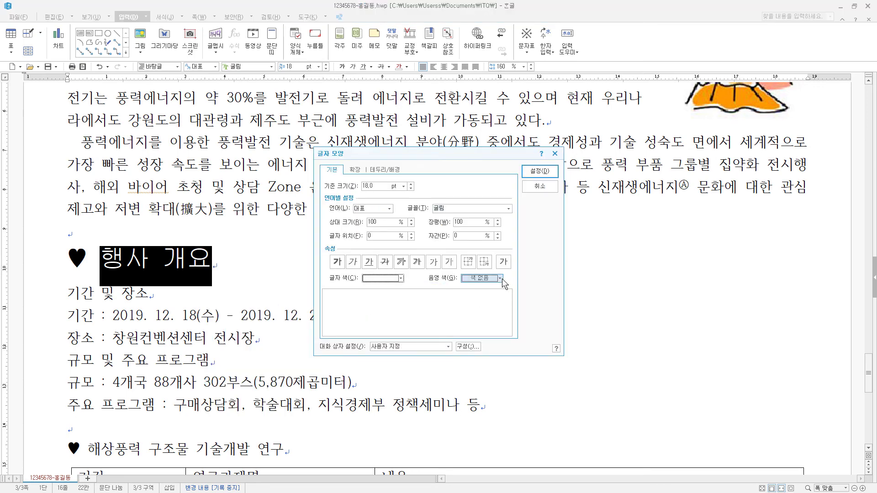
left_click(500, 278)
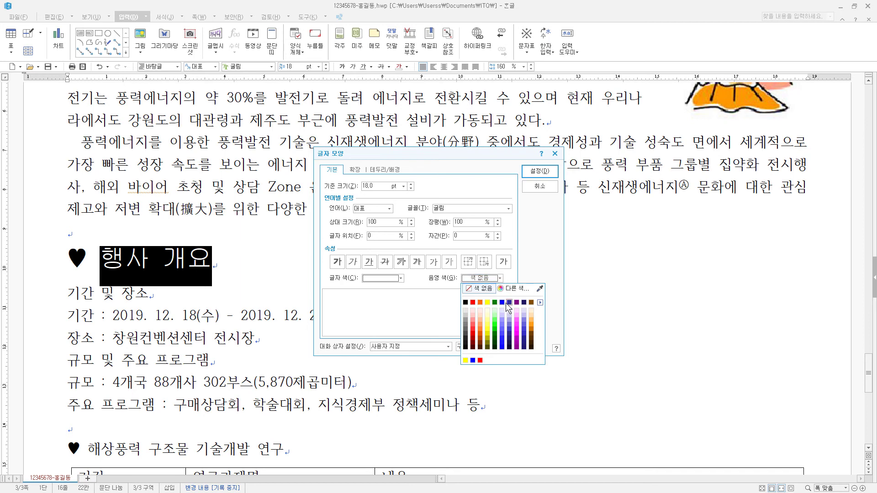
left_click(506, 303)
left_click(540, 171)
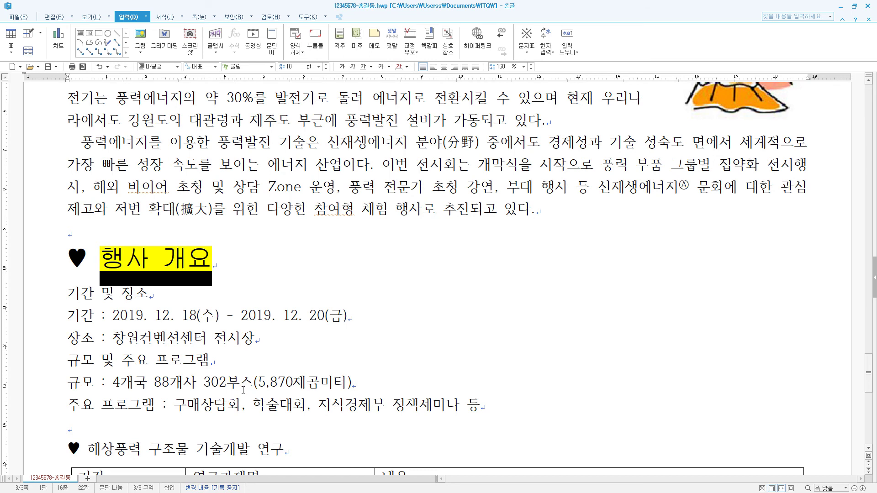
Step: Set the line spacing of the six lines from "기간 및 장소" through "주요 프로그램" to 180 %
left_click_drag(491, 405, 67, 293)
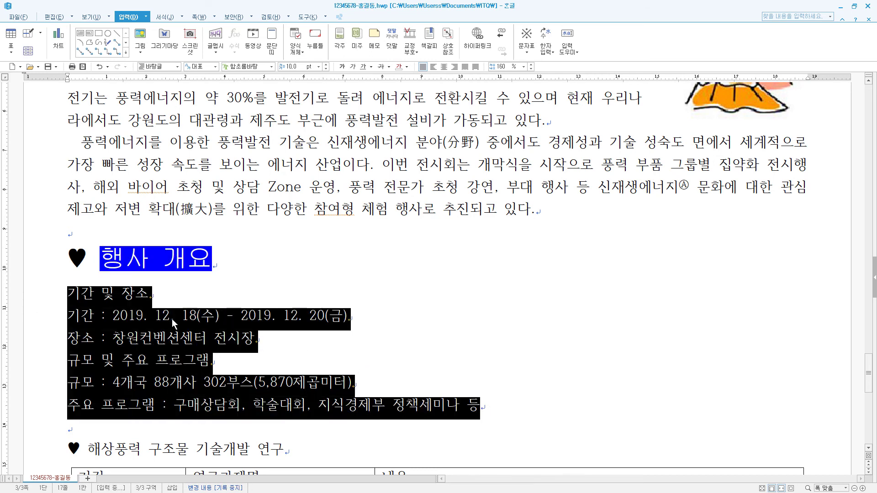
left_click(524, 67)
left_click(521, 94)
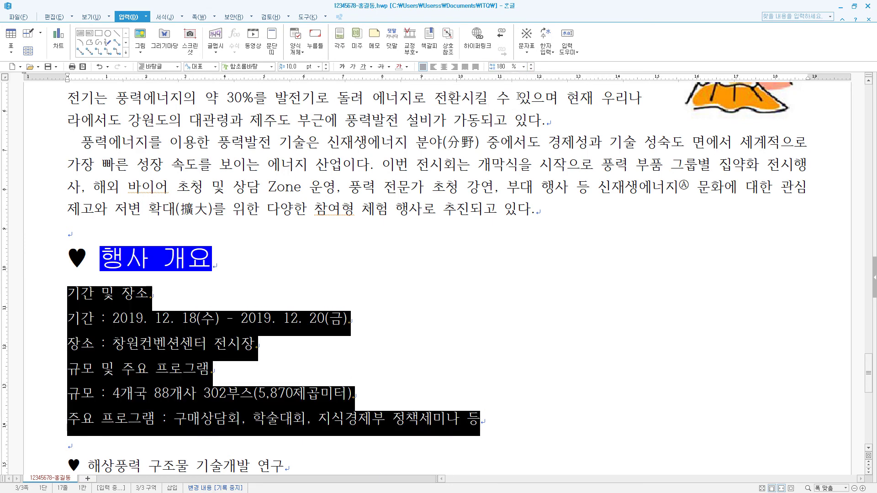
Step: Choose the I., A., 1., i) paragraph numbering for the six lines and customise level 1 with 20 pt width and 오른쪽 alignment
scroll(267, 347, "down", 3)
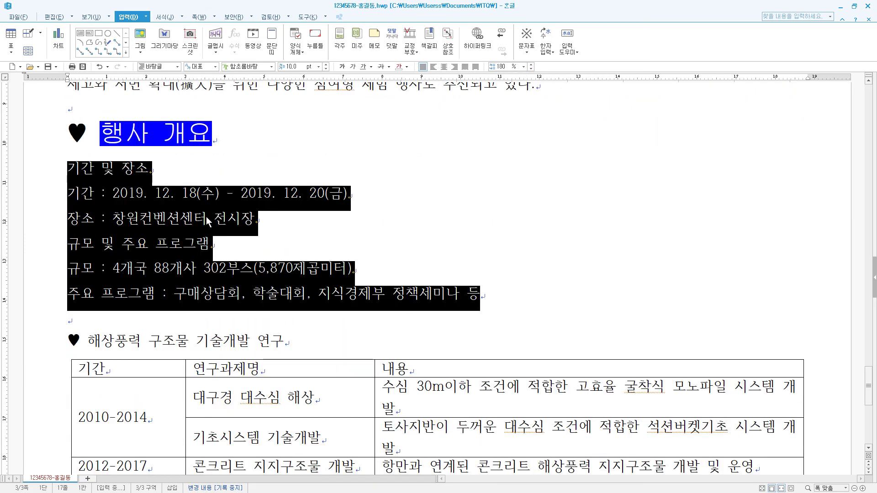
right_click(206, 219)
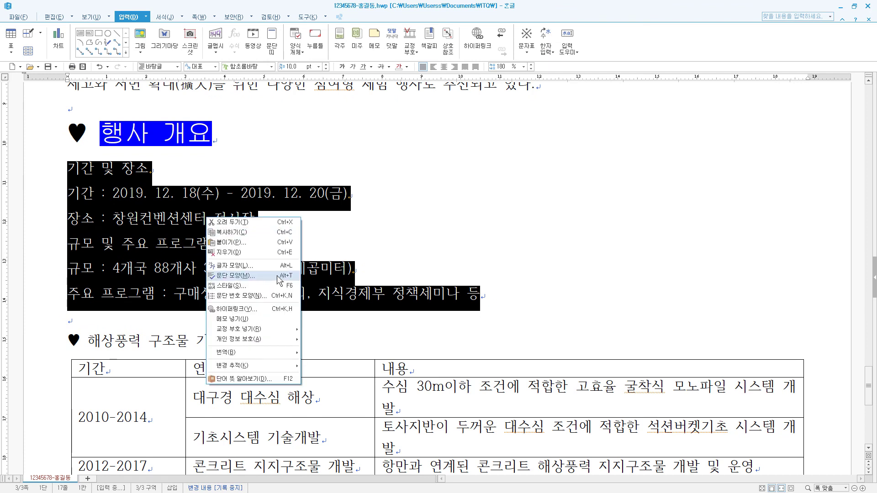
left_click(276, 296)
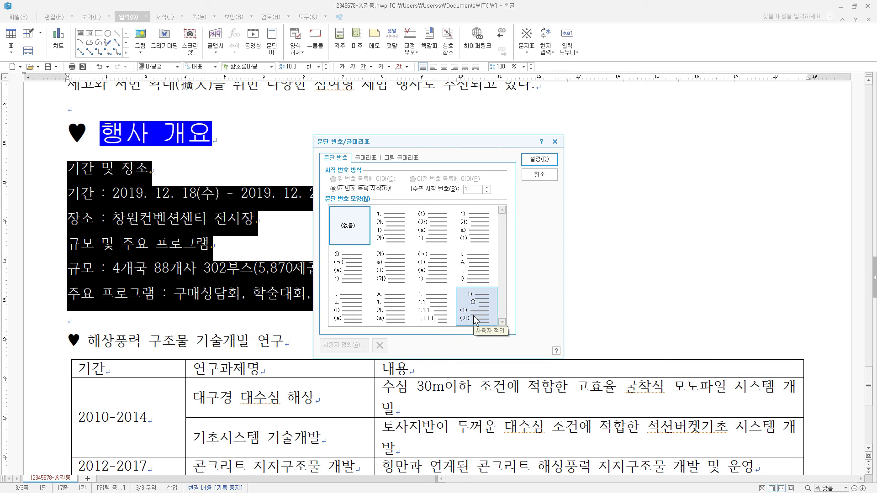
left_click(475, 278)
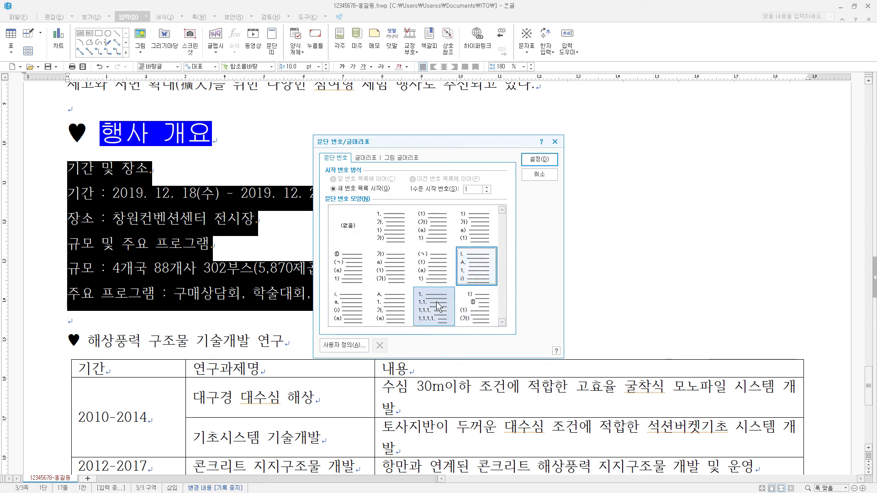
left_click(352, 347)
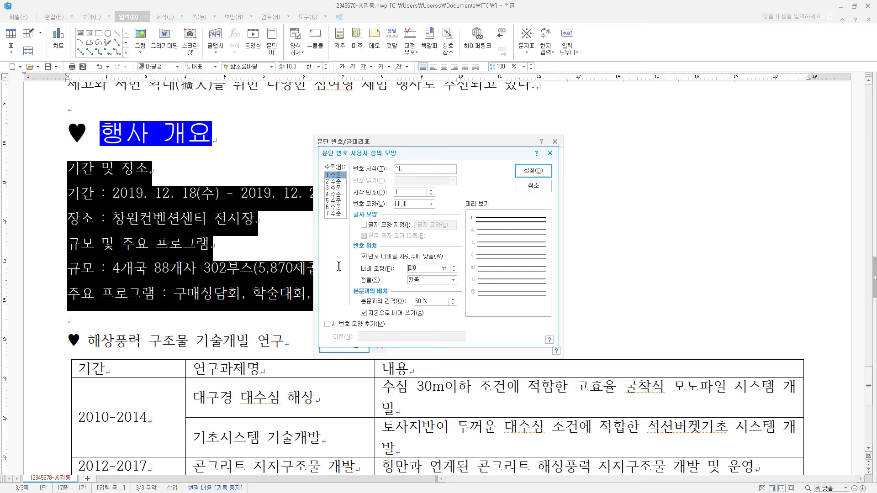
type("20")
left_click(440, 281)
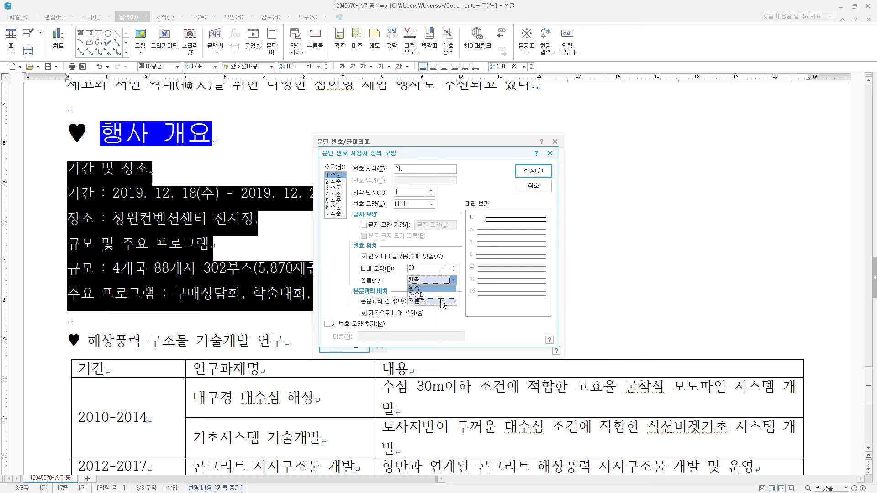
left_click(440, 300)
Step: Customise numbering level 2 with 30 pt width and 오른쪽 alignment, and apply the numbering to the six lines
left_click(335, 182)
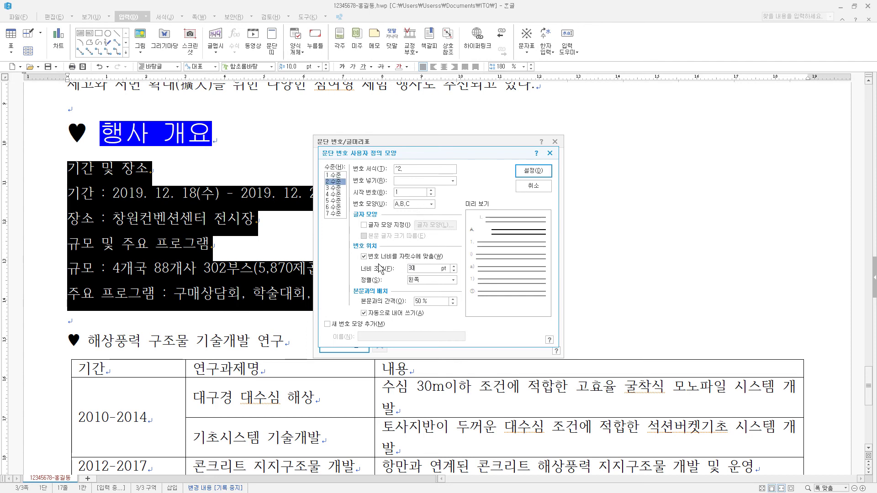
left_click(424, 280)
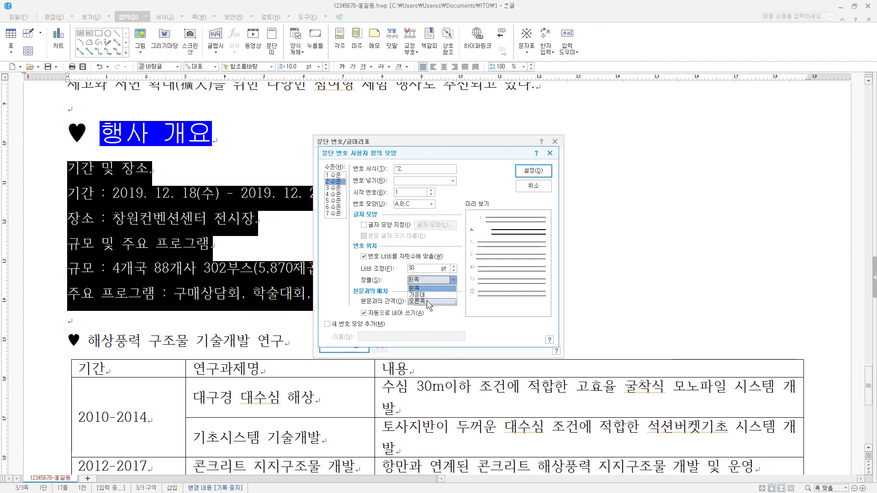
left_click(427, 302)
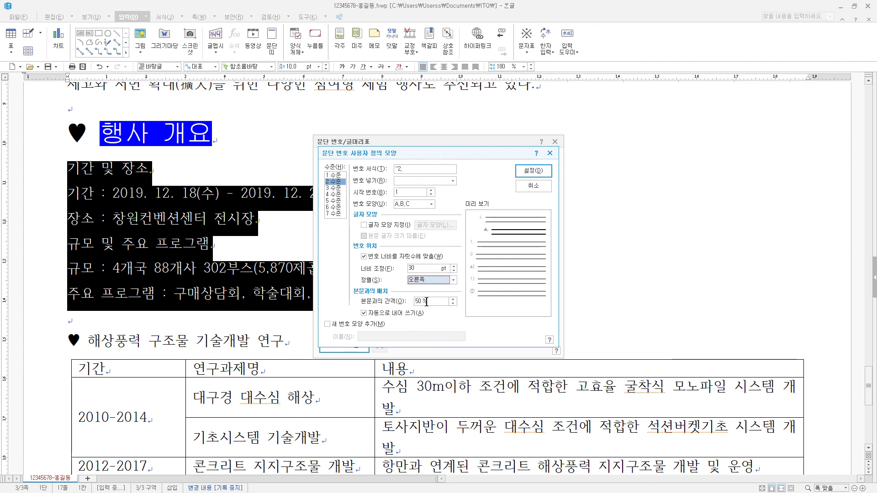
left_click(534, 171)
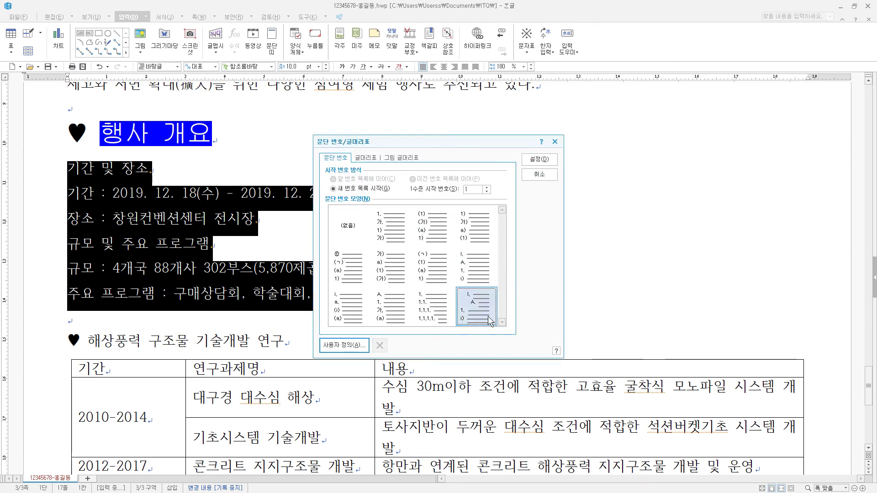
left_click(539, 159)
Step: Demote the 기간 and 장소 lines and the 규모 and 주요 프로그램 lines to the second numbering level
left_click(300, 218)
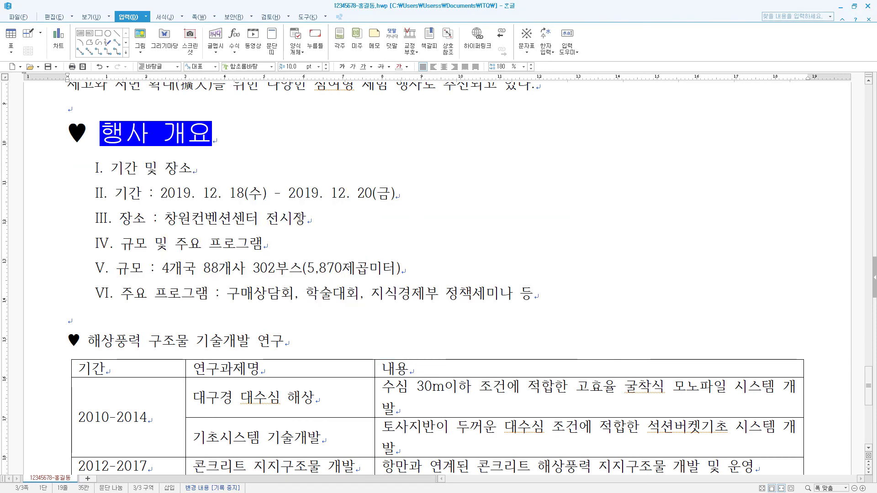
left_click_drag(300, 219, 114, 194)
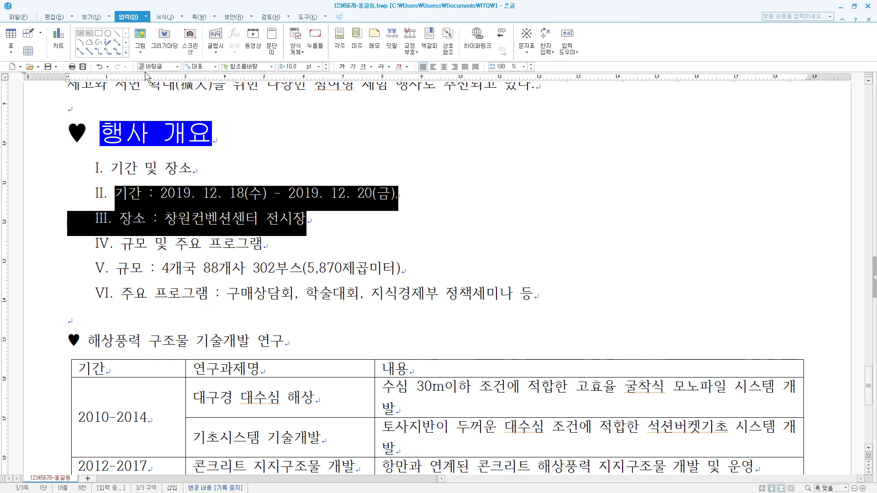
left_click(163, 18)
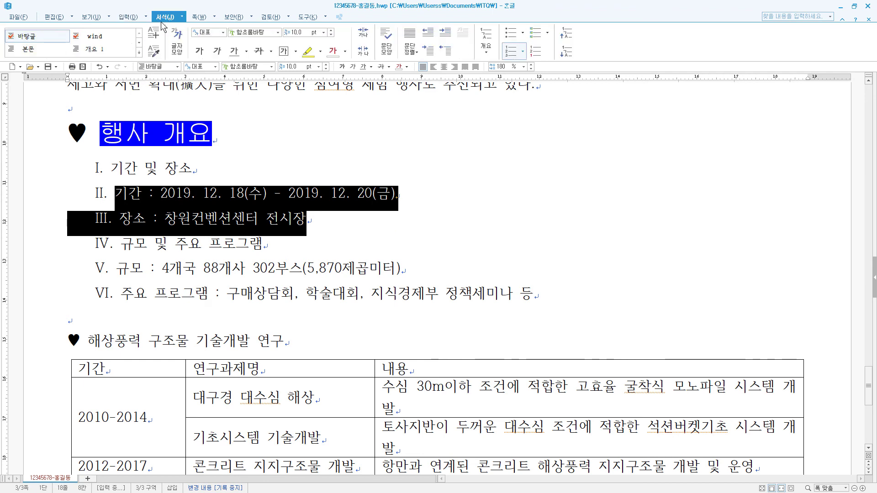
left_click(570, 57)
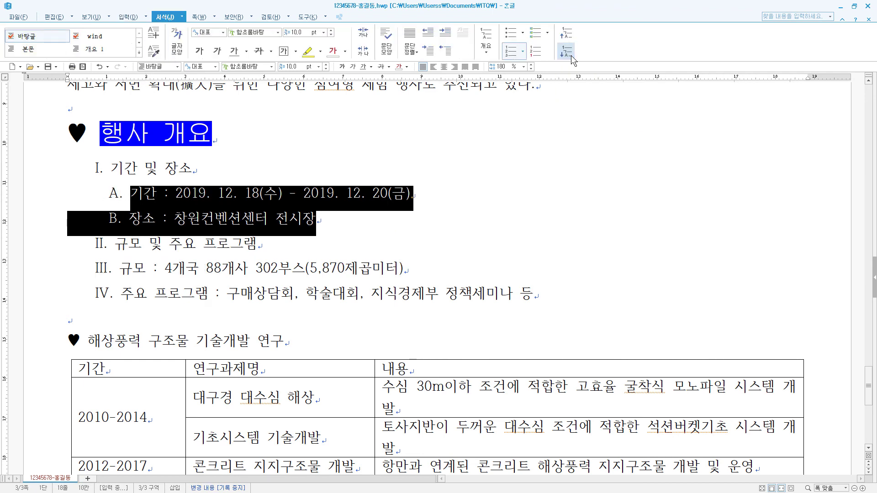
left_click_drag(537, 295, 84, 274)
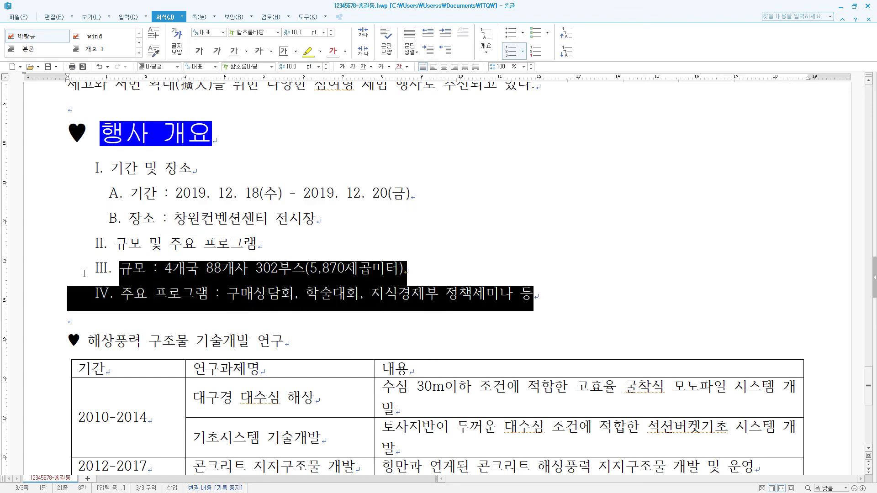
left_click(567, 53)
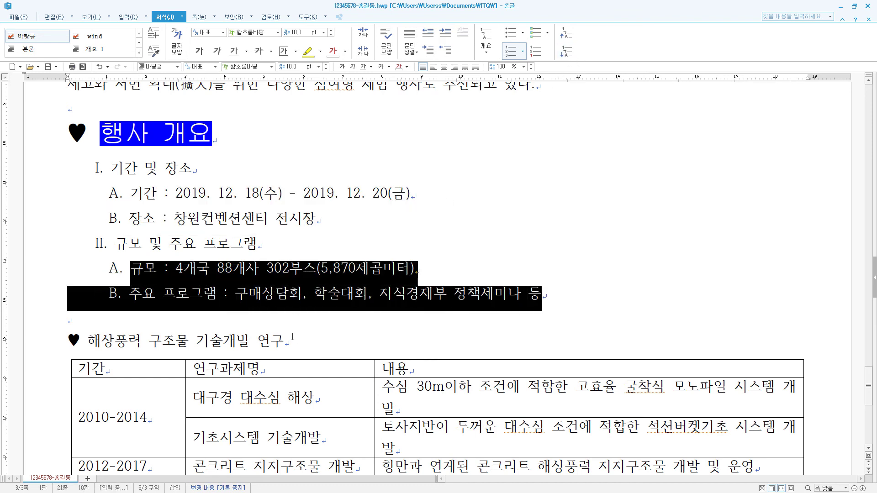
Step: Format the whole ♥ 해상풍력 구조물 기술개발 연구 heading in 굴림 at 18 pt
left_click_drag(291, 341, 127, 352)
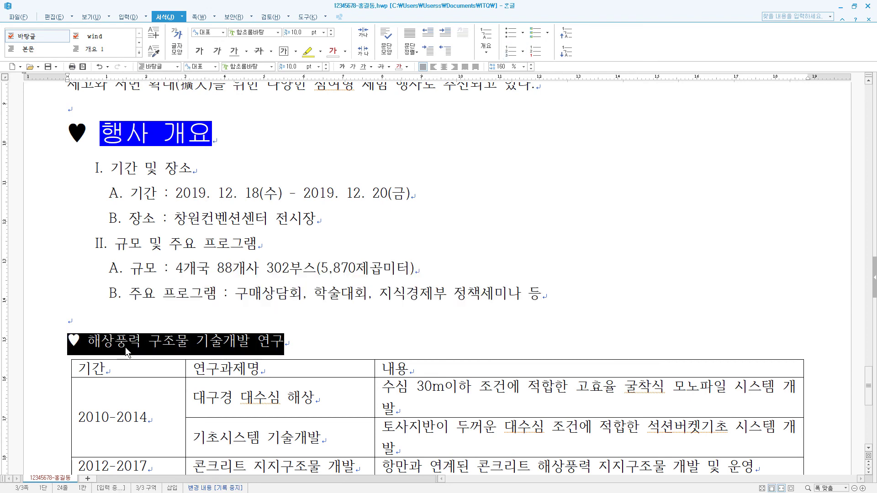
left_click(247, 67)
type("굴ㄹㅣㅁ")
key("Return")
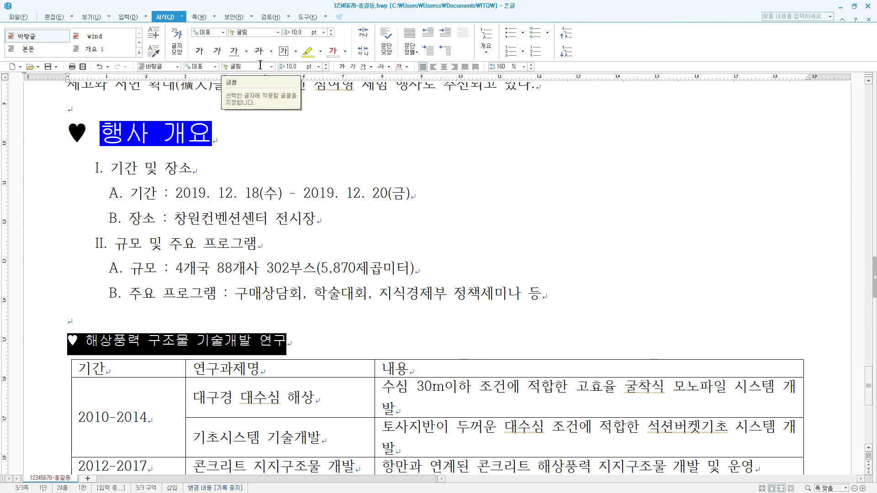
left_click(296, 67)
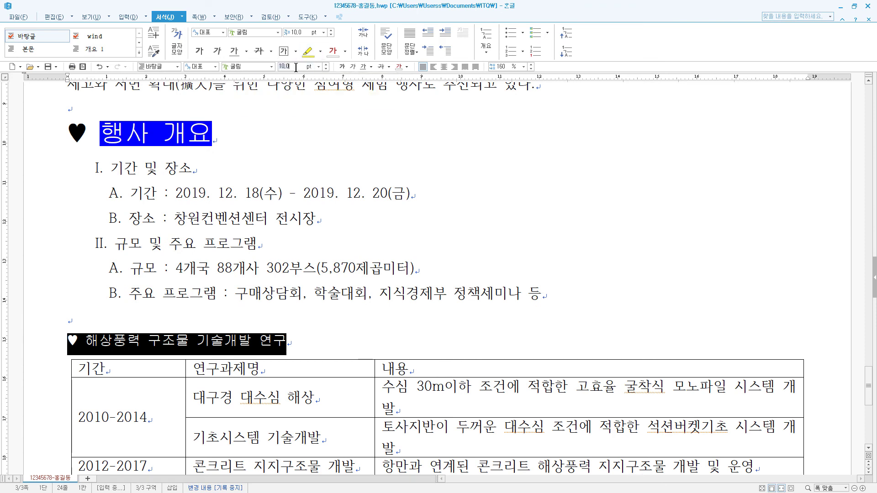
type("18")
key("Return")
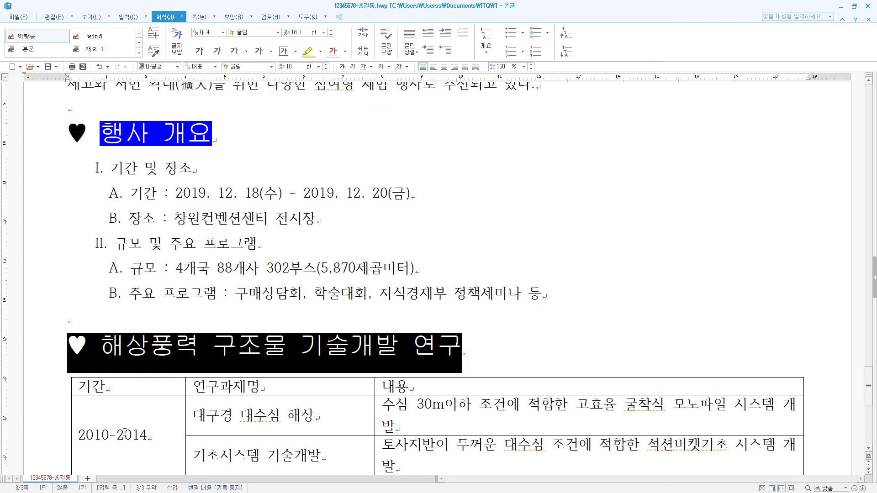
Step: Underline the heading text 해상풍력 구조물 기술개발 연구, leaving out the heart symbol
left_click_drag(100, 347, 452, 351)
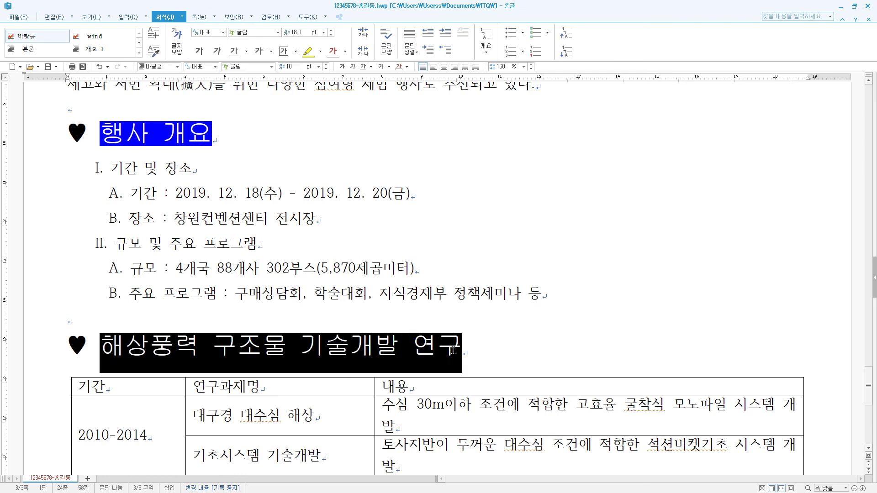
left_click(363, 67)
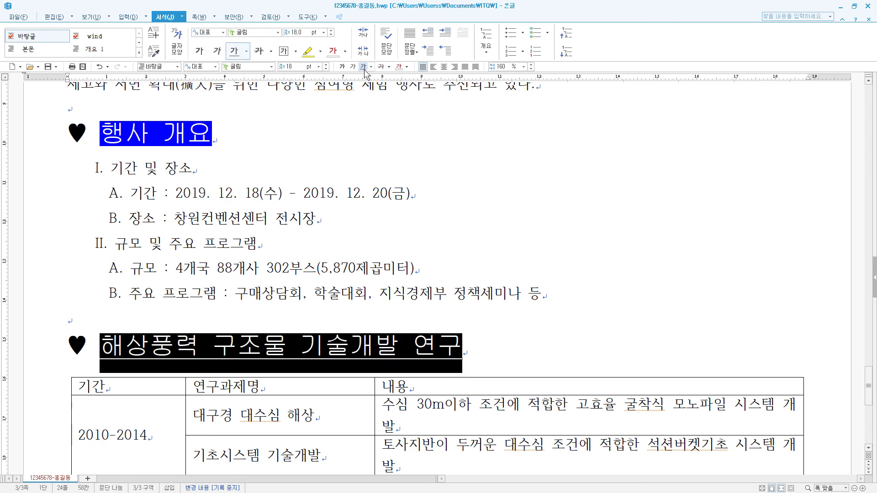
left_click(112, 342)
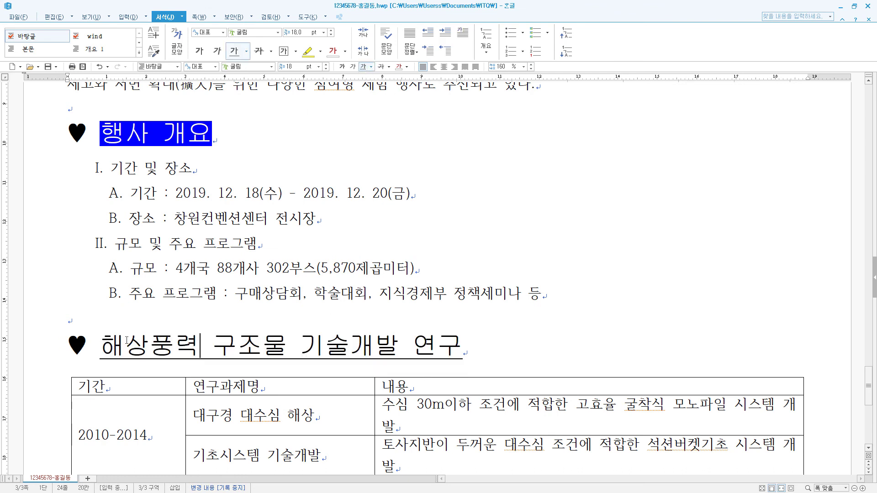
Step: Add the ˇ-shaped emphasis mark (강조점) above the word 해상풍력 in the heading
left_click_drag(101, 343, 190, 342)
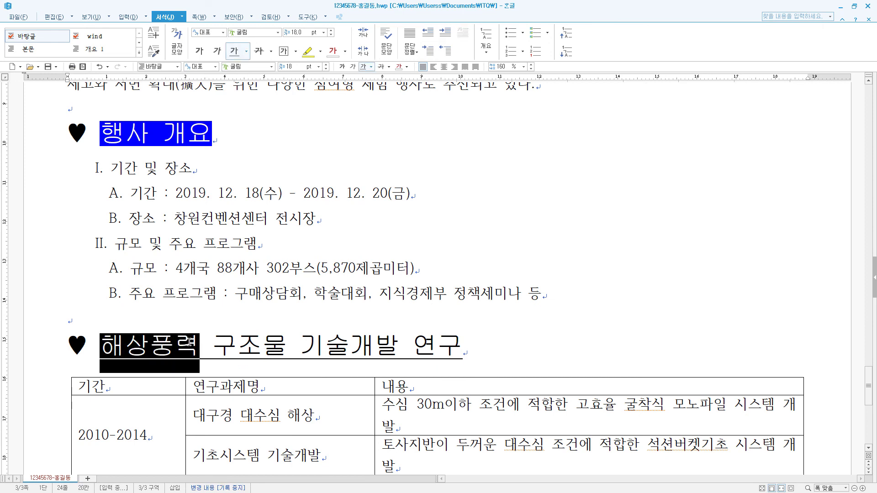
right_click(190, 342)
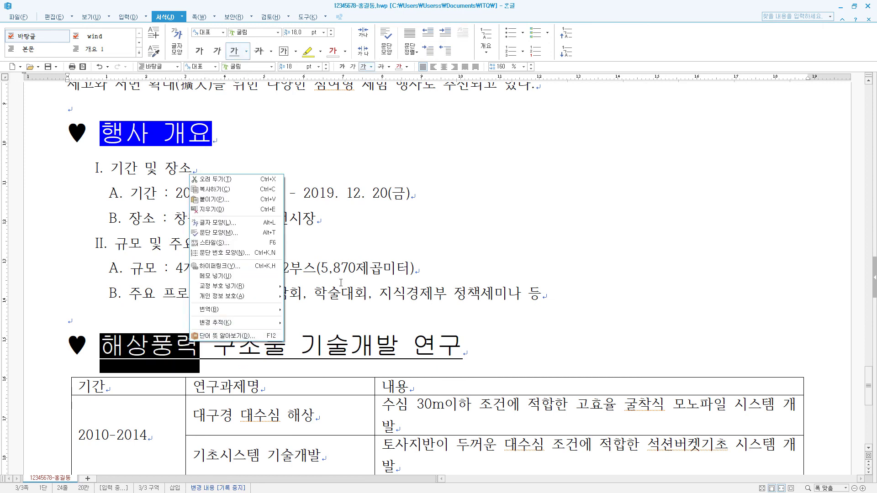
left_click(270, 230)
left_click(359, 172)
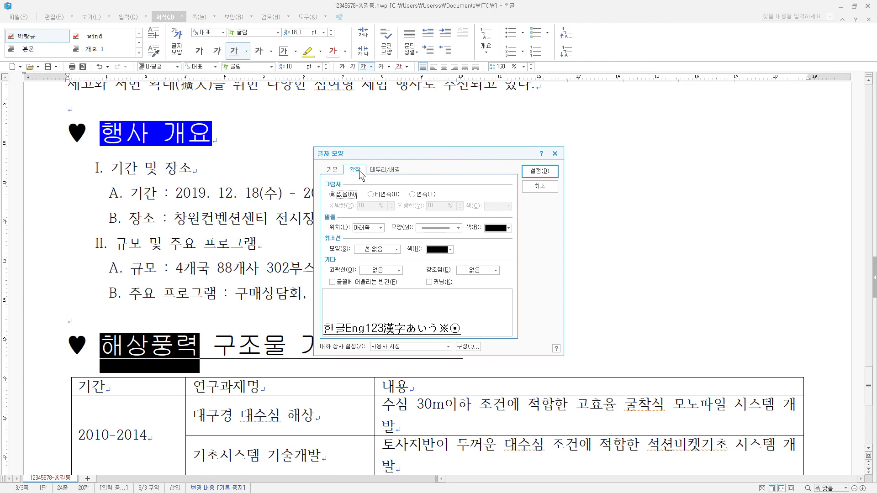
left_click(487, 272)
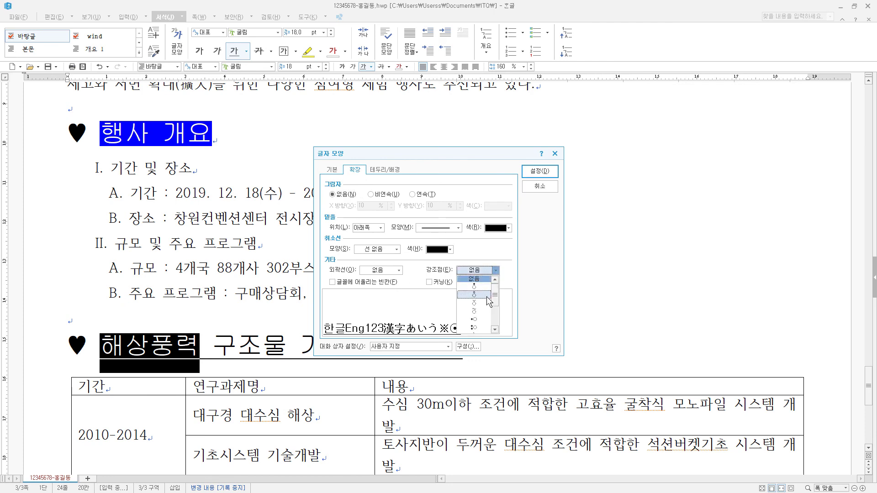
left_click(473, 311)
left_click(551, 174)
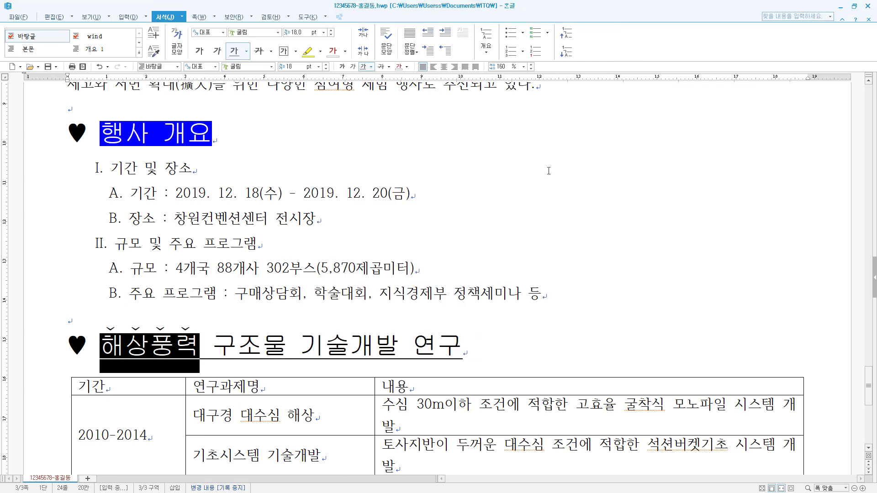
Step: Add the same ˇ-shaped emphasis mark above the word 기술개발 in the heading
left_click_drag(297, 349, 388, 351)
right_click(378, 349)
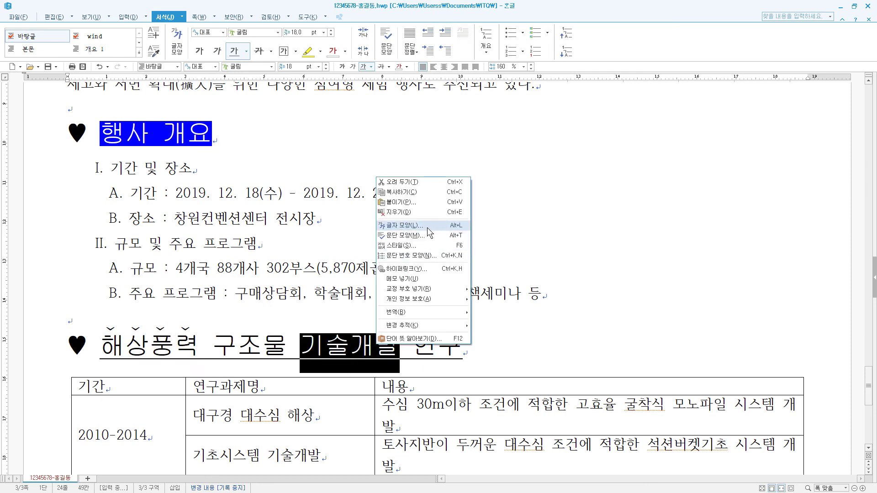
left_click(401, 230)
left_click(496, 270)
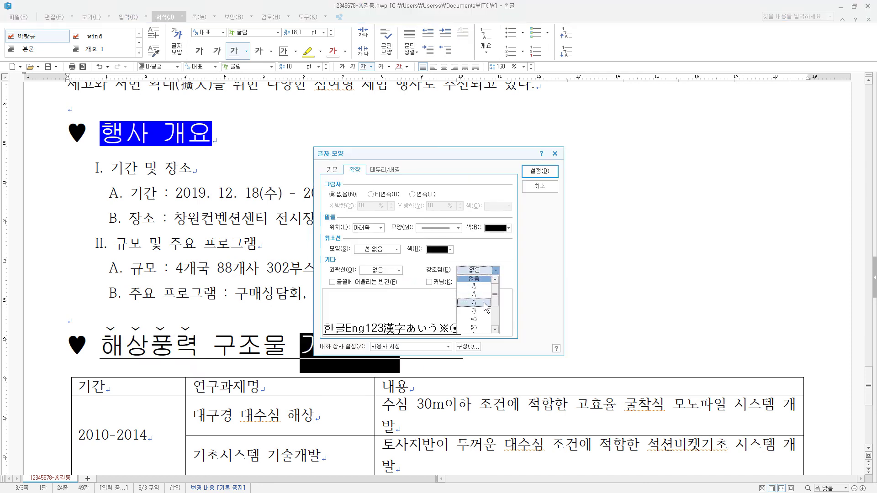
left_click(486, 295)
left_click(542, 176)
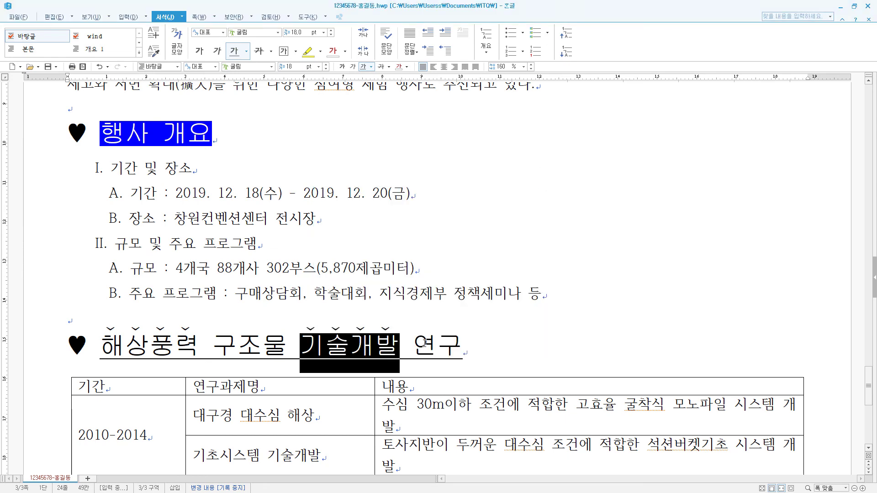
Step: Set the font of all cells in the research table to 돋움 and centre their text
scroll(425, 343, "down", 5)
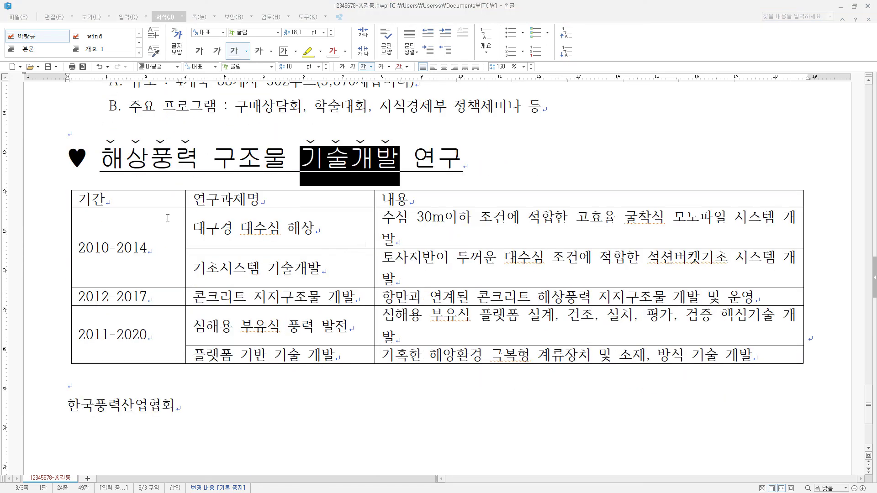
left_click_drag(167, 218, 617, 353)
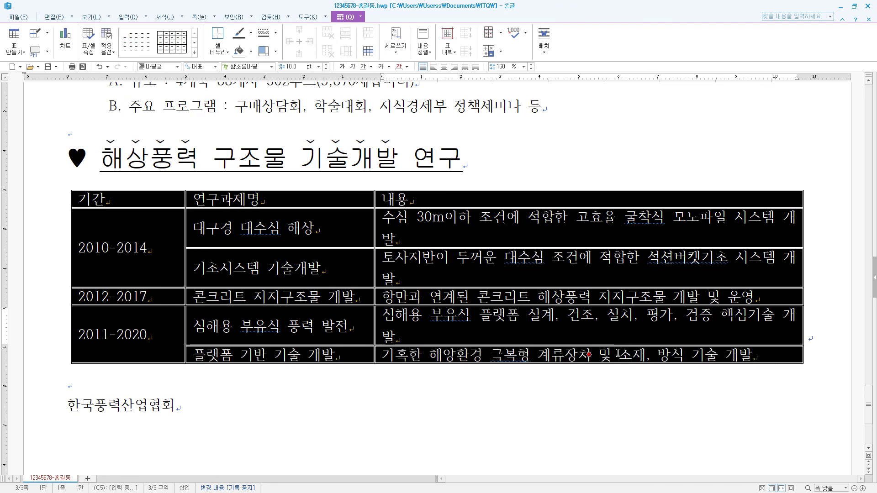
left_click(259, 65)
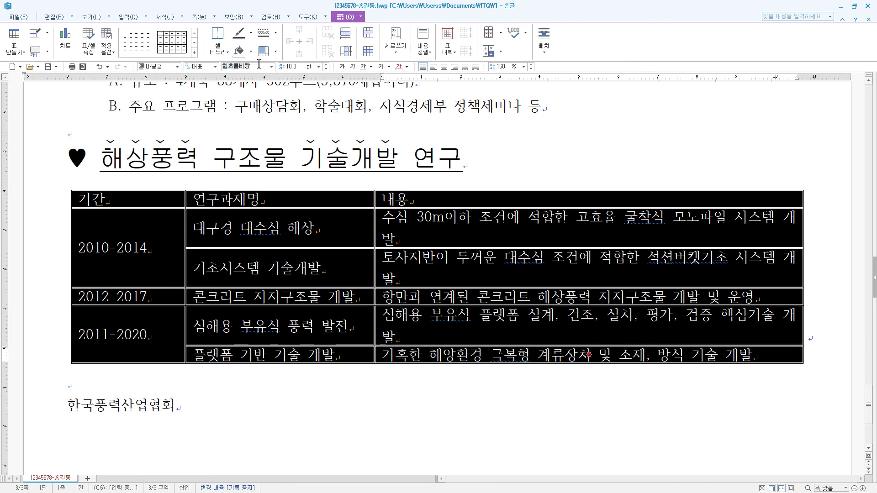
type("돋움")
key("Return")
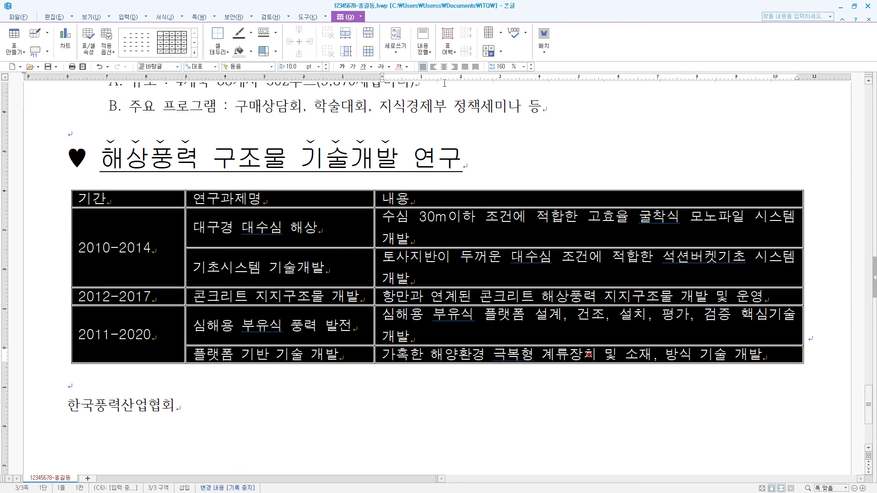
left_click(443, 66)
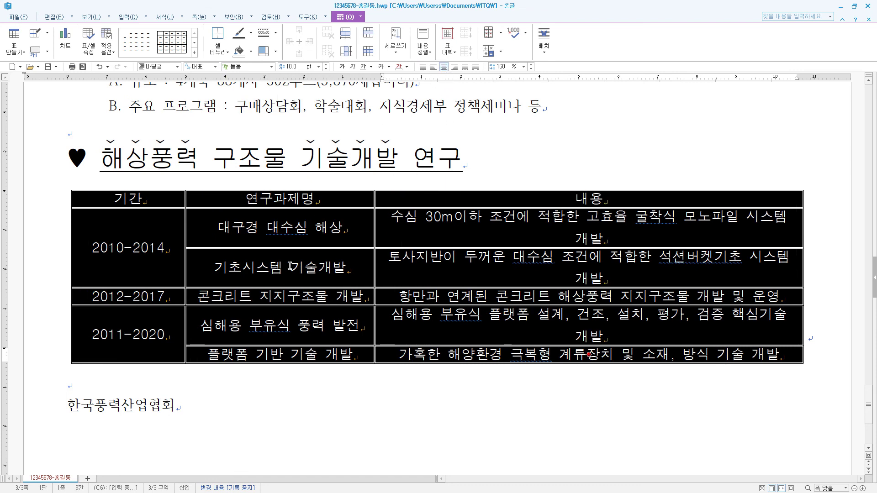
left_click(225, 241)
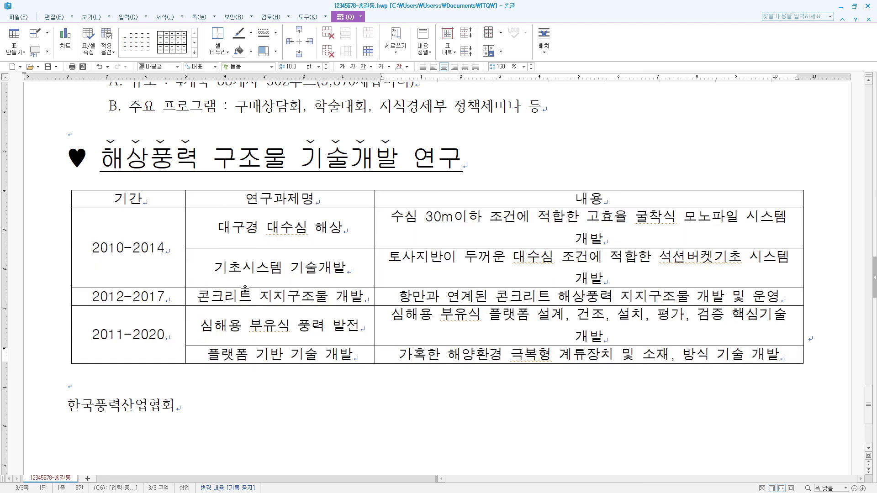
Step: Narrow the 기간 and 연구과제명 columns so each 내용 entry fits on one line, and slightly increase all row heights
left_click_drag(186, 198, 158, 197)
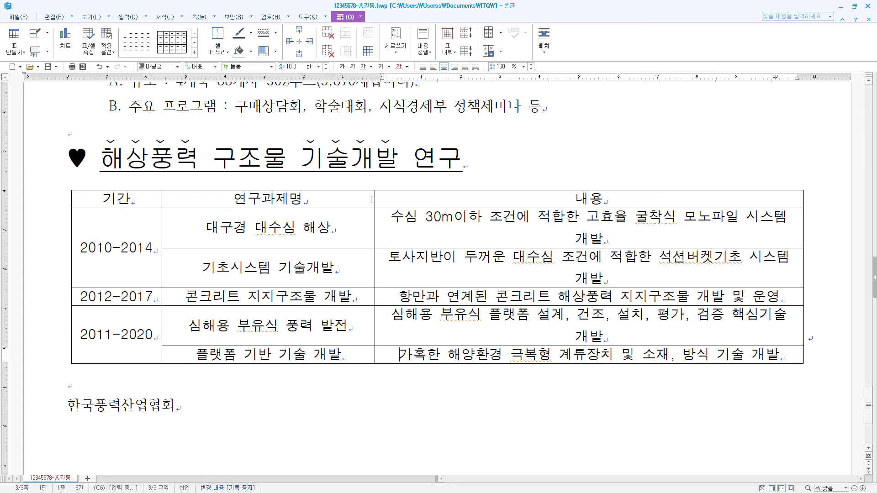
left_click_drag(375, 199, 351, 199)
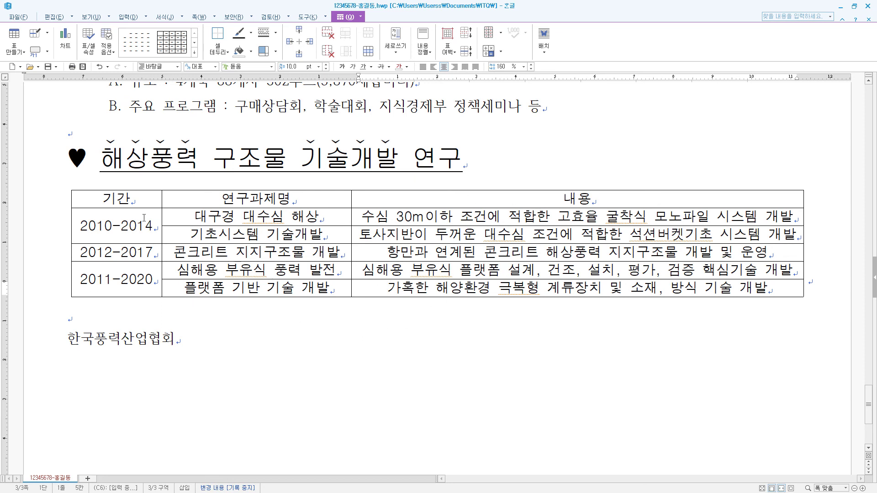
left_click_drag(137, 200, 786, 291)
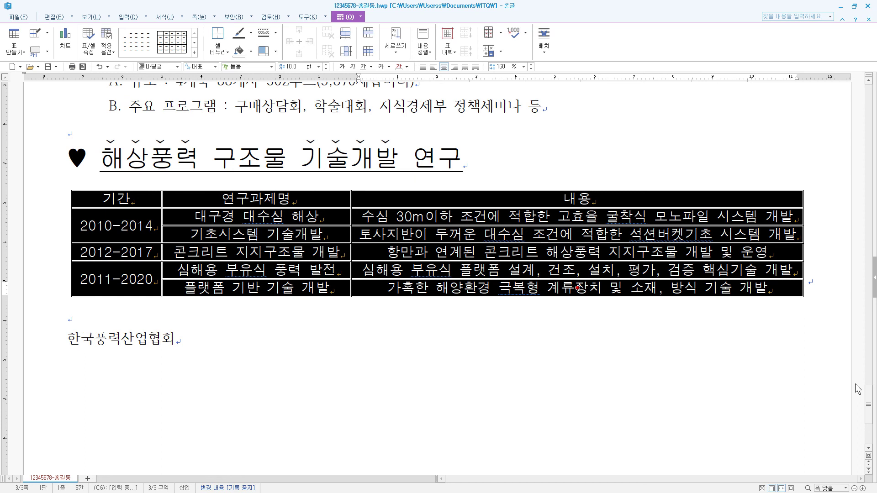
key("ctrl+Down")
key("ctrl+Down")
key("ctrl+Down")
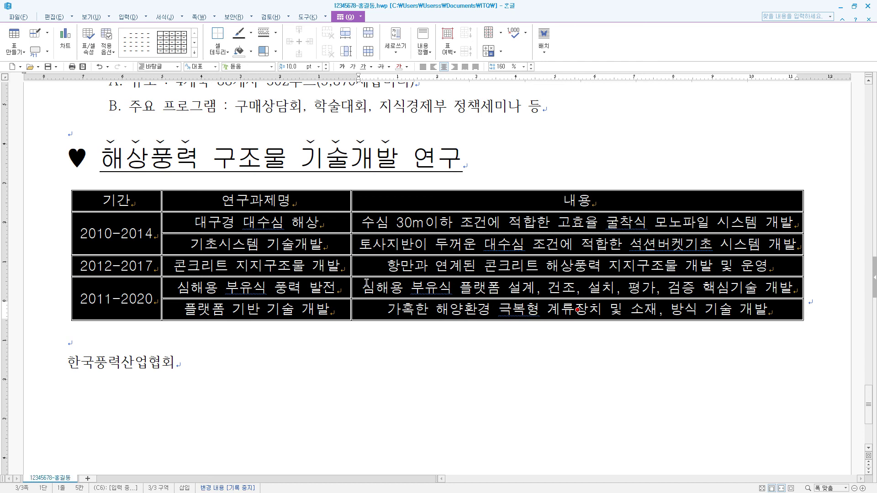
Step: Give the whole table 0.5 mm double solid (이중 실선) top and bottom borders and no left or right outer borders
key("l")
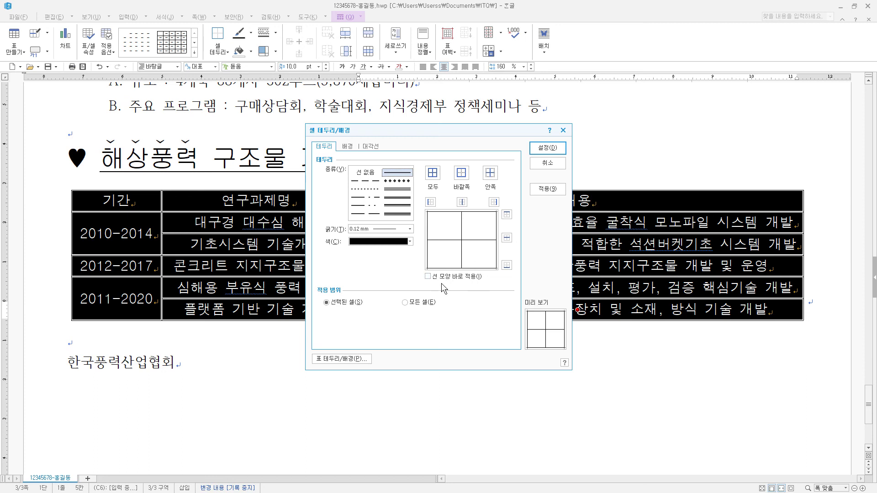
left_click(397, 189)
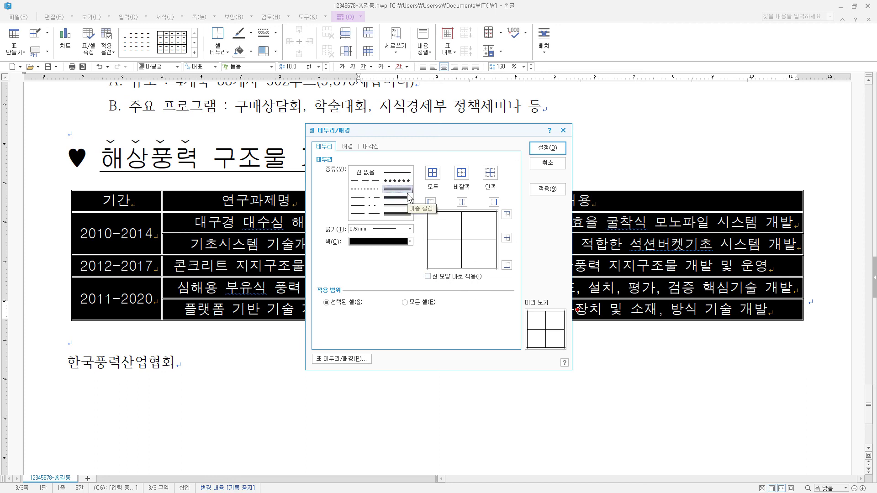
left_click(506, 214)
left_click(506, 264)
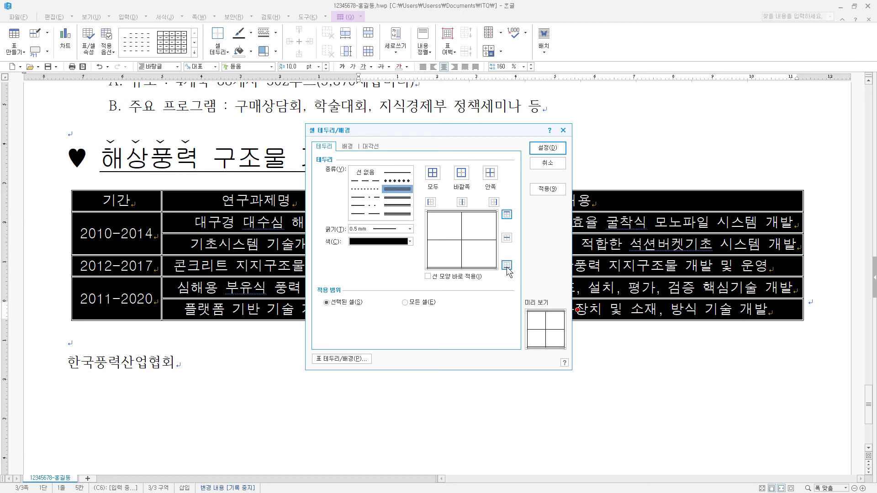
left_click(365, 172)
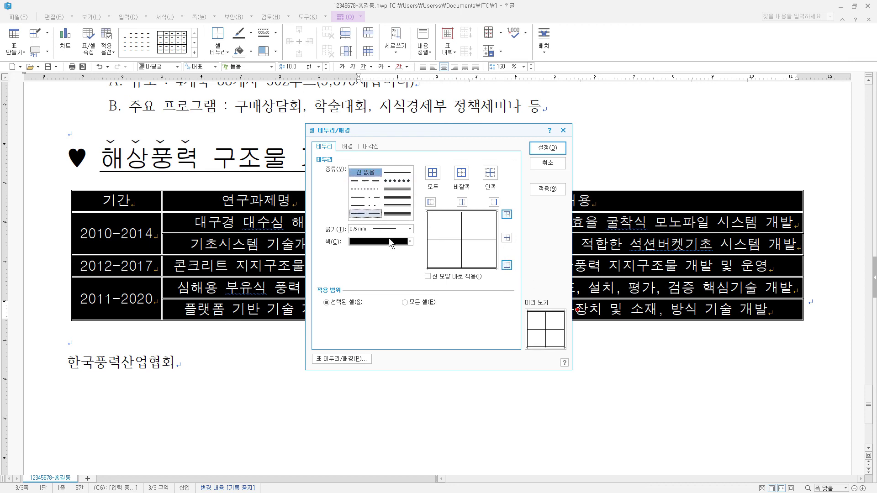
left_click(431, 203)
left_click(494, 202)
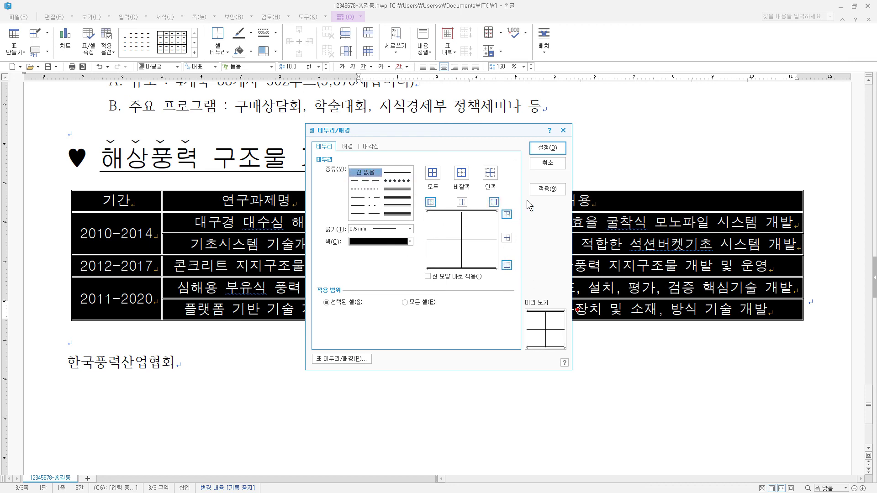
left_click(544, 147)
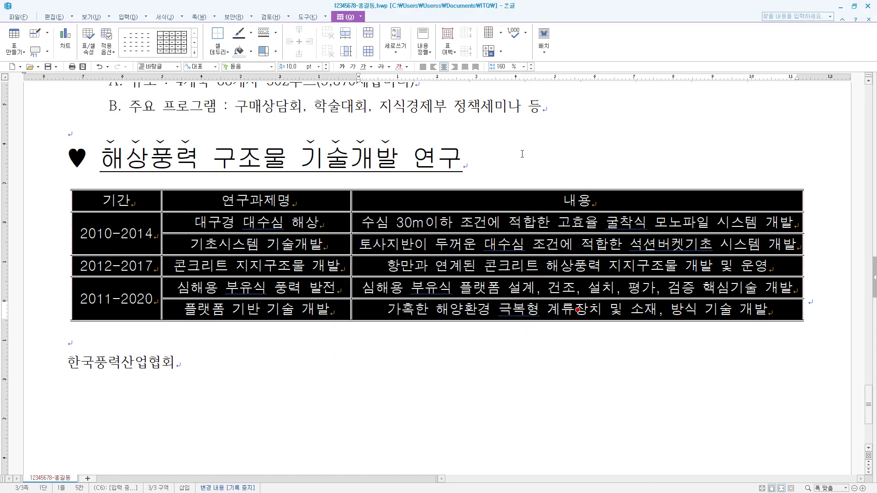
Step: Give the table's header row a 0.5 mm double solid (이중 실선) bottom border
left_click(145, 200)
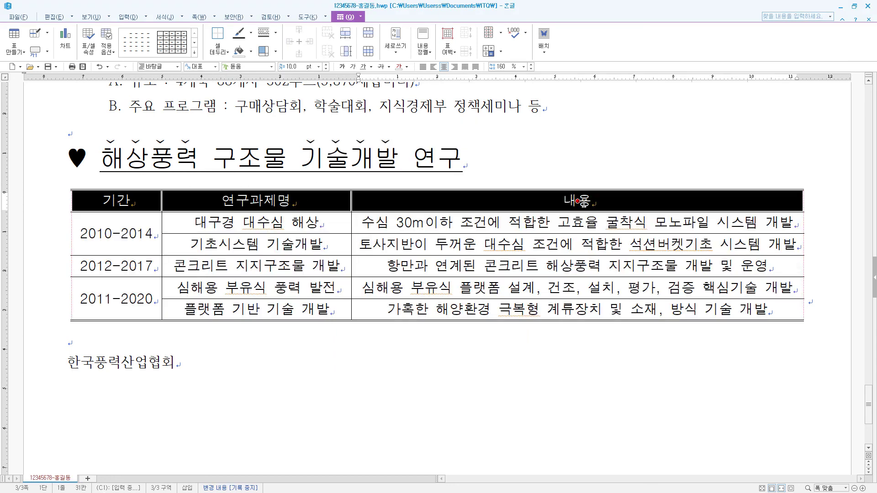
key("l")
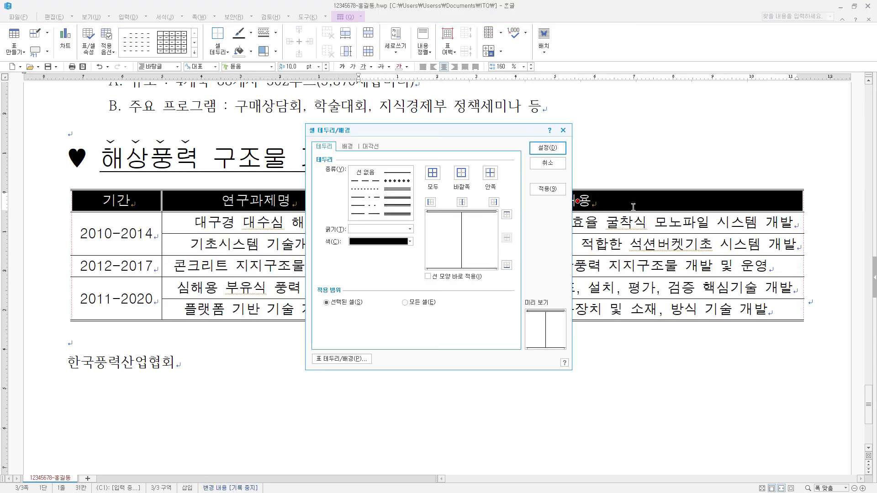
left_click(404, 191)
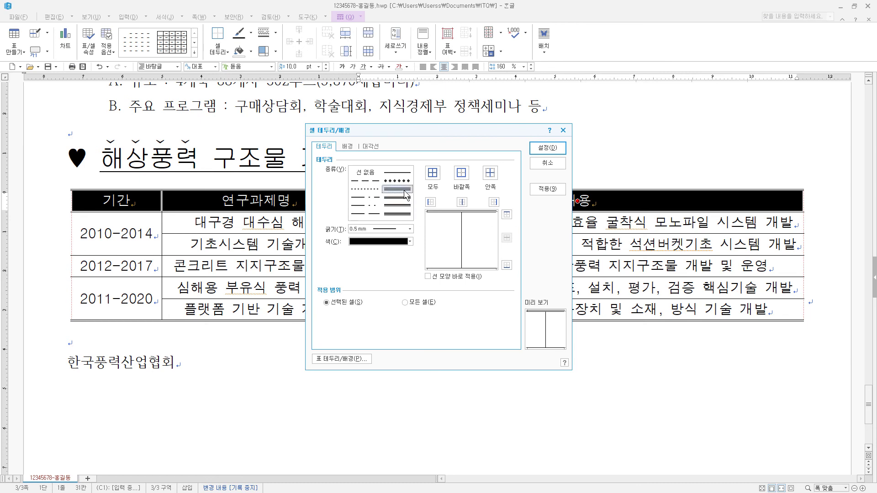
left_click(507, 265)
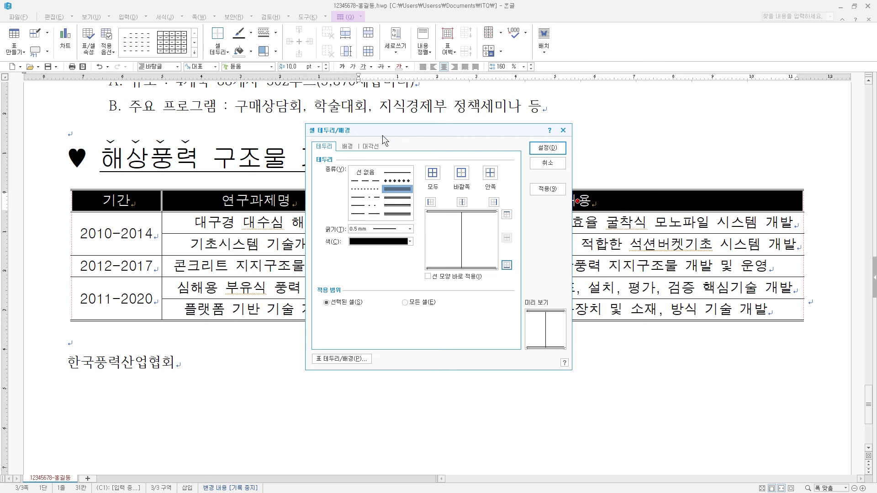
Step: Fill the table's header row with a horizontal (수평) gradient from white to yellow and apply the cell settings
left_click(347, 147)
left_click(345, 204)
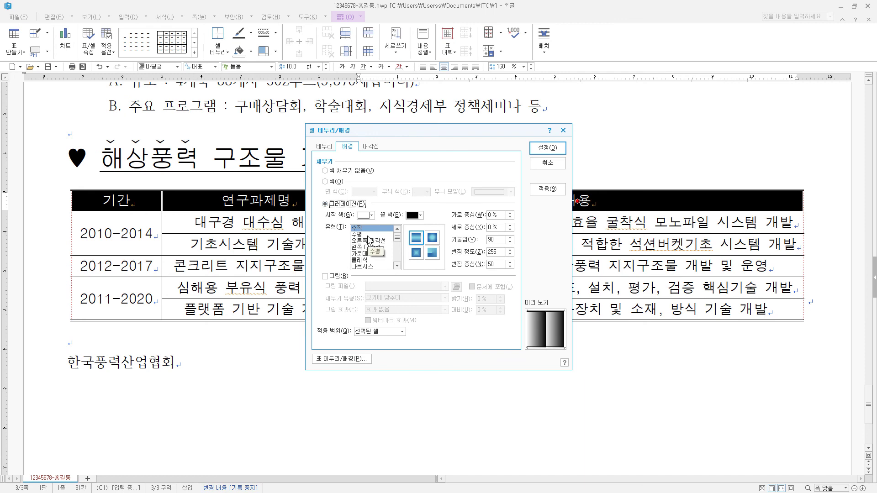
left_click(360, 233)
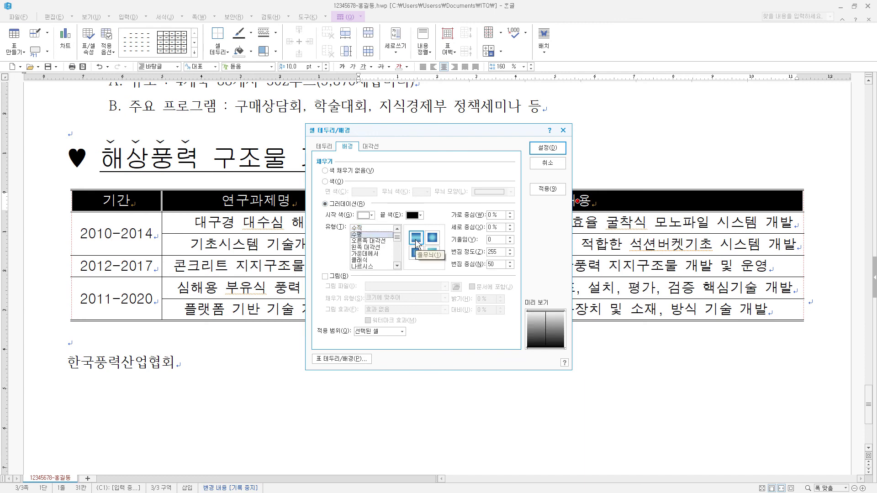
left_click(416, 242)
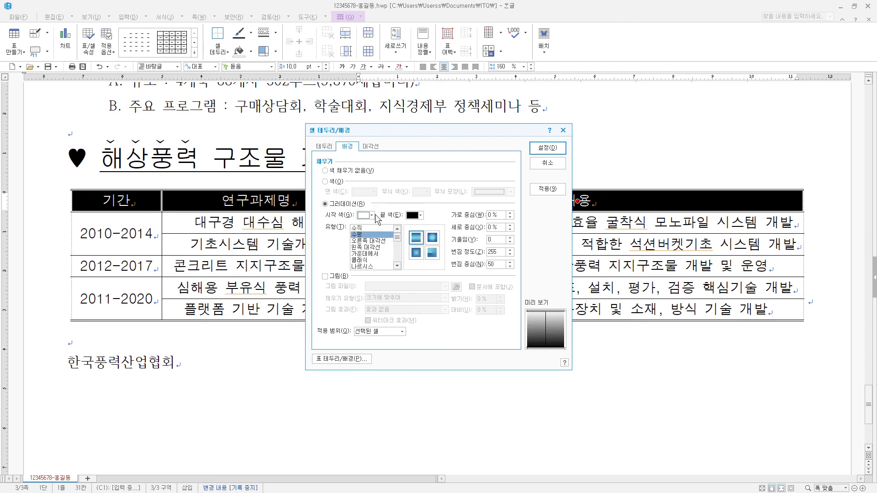
left_click(419, 215)
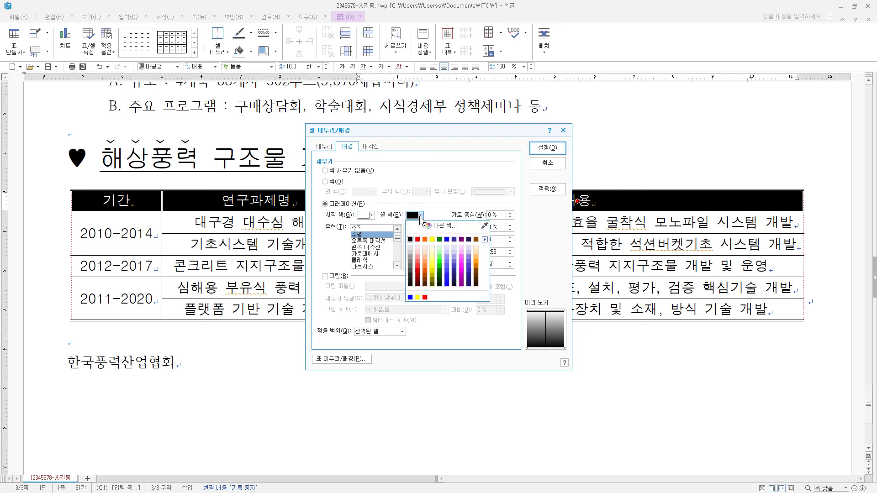
left_click(431, 241)
left_click(550, 148)
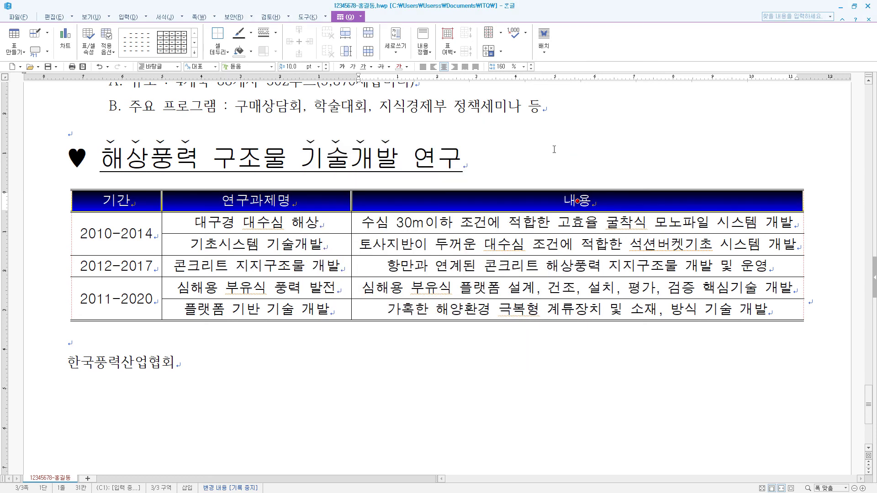
left_click(433, 341)
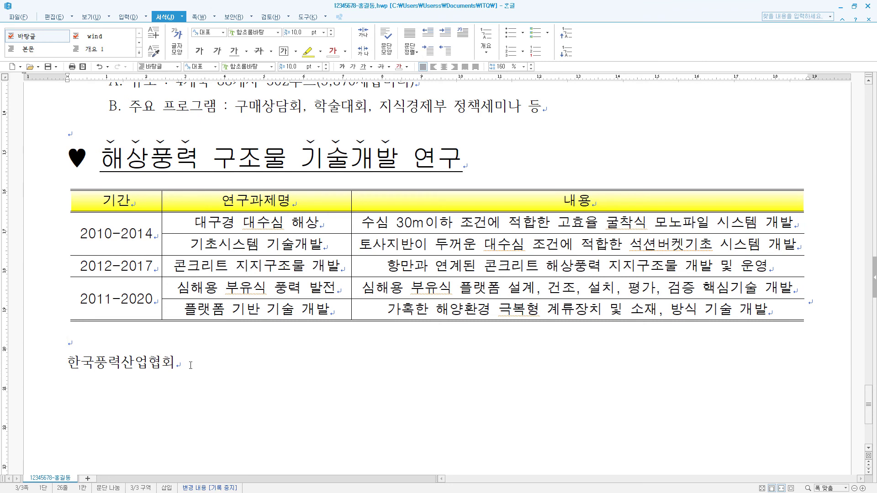
Step: Set the closing line 한국풍력산업협회 to the 돋움 font at 24 pt
left_click_drag(190, 365, 36, 377)
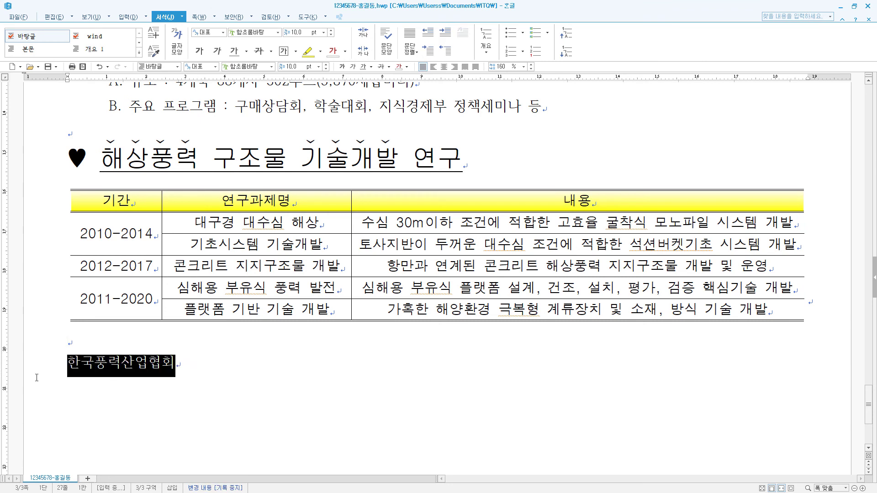
left_click(257, 67)
type("돋움")
key("Return")
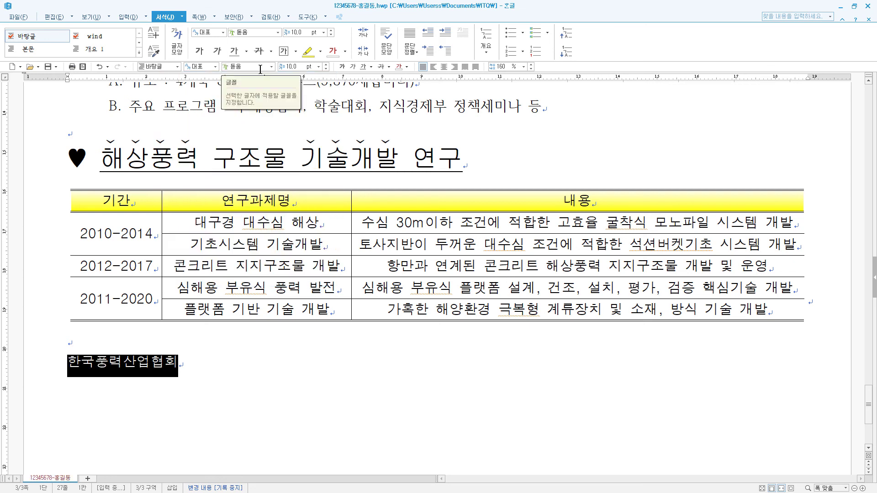
left_click(293, 67)
type("2")
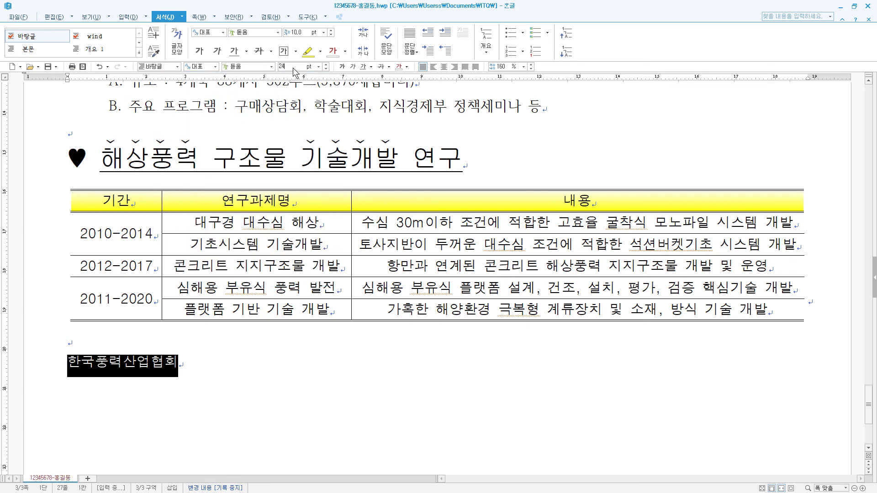
type("4")
key("Return")
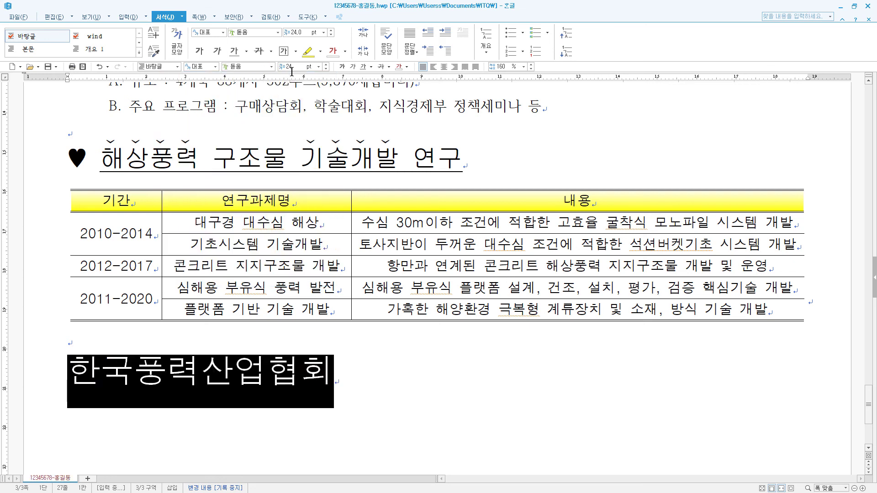
Step: Set the character width (장평) of 한국풍력산업협회 to 110%, make it bold and right-align the line
right_click(295, 361)
left_click(354, 244)
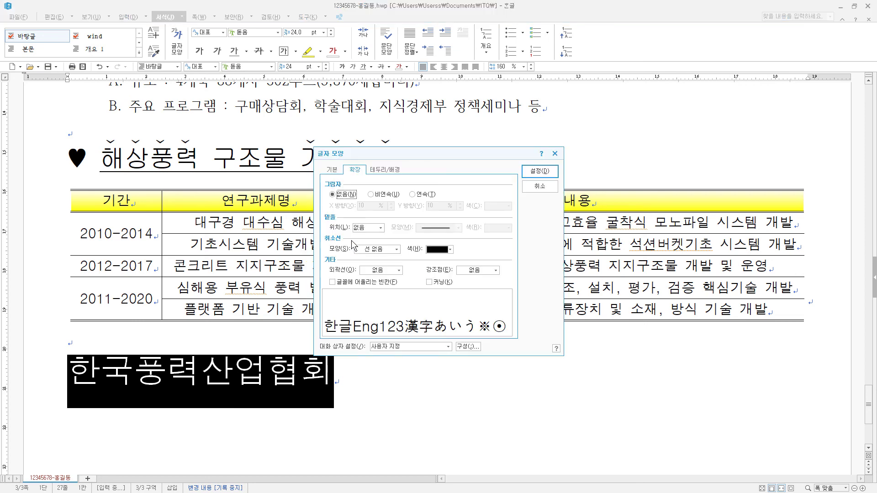
left_click(333, 172)
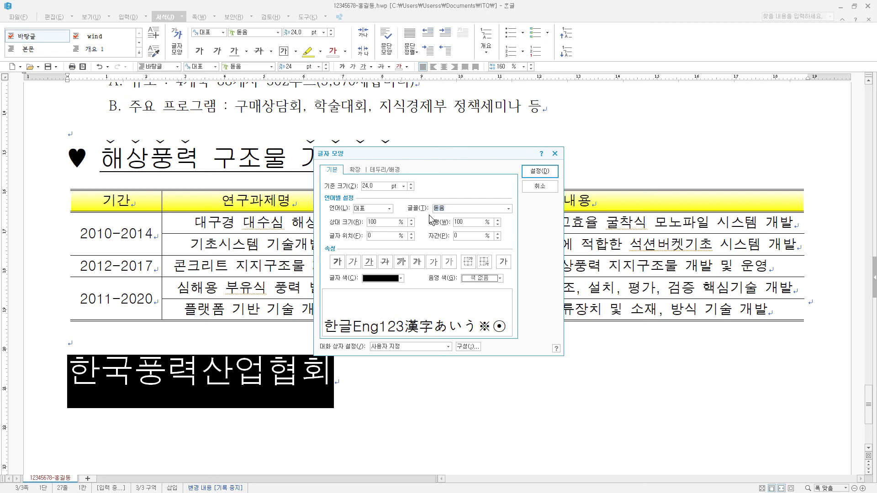
double_click(461, 222)
type("110")
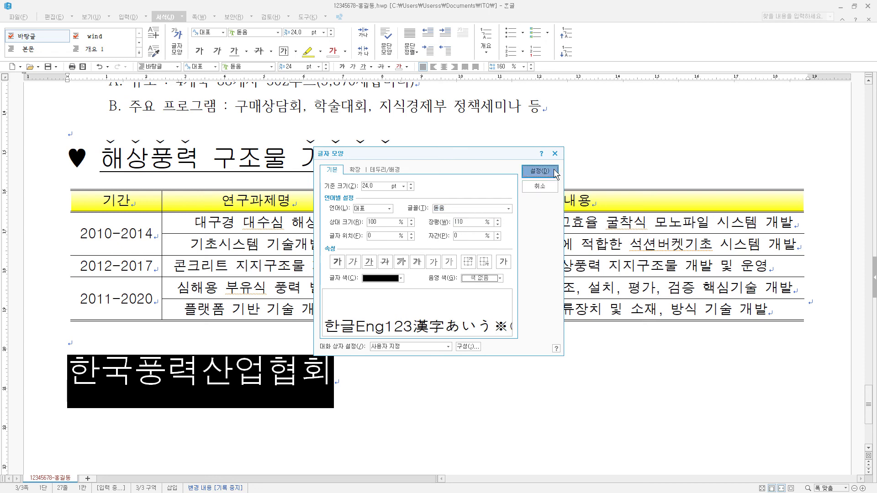
left_click(337, 262)
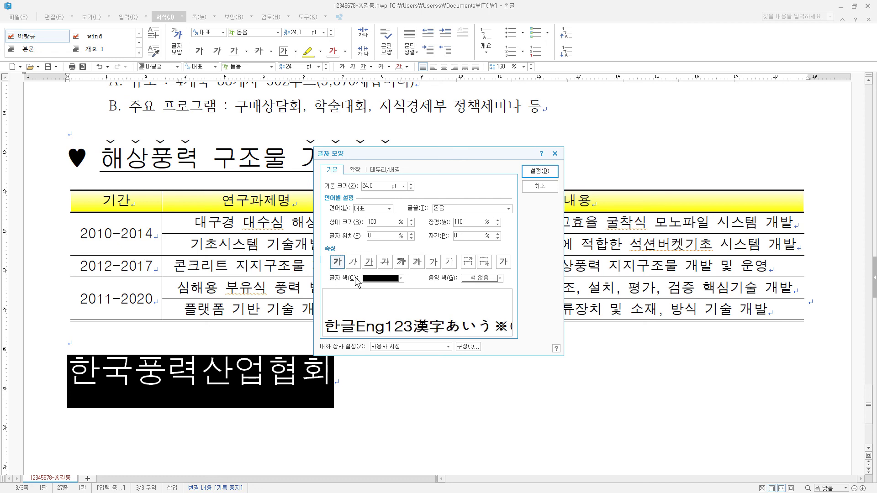
left_click(537, 173)
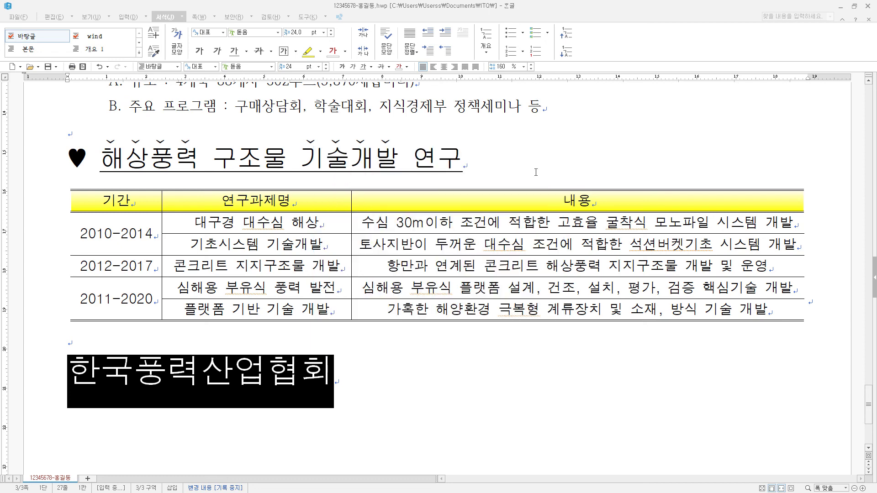
left_click(454, 66)
Step: Insert page numbers at the page's bottom right in the ①,②,③ style, starting at 2 and without dashes (줄표)
scroll(783, 442, "down", 4)
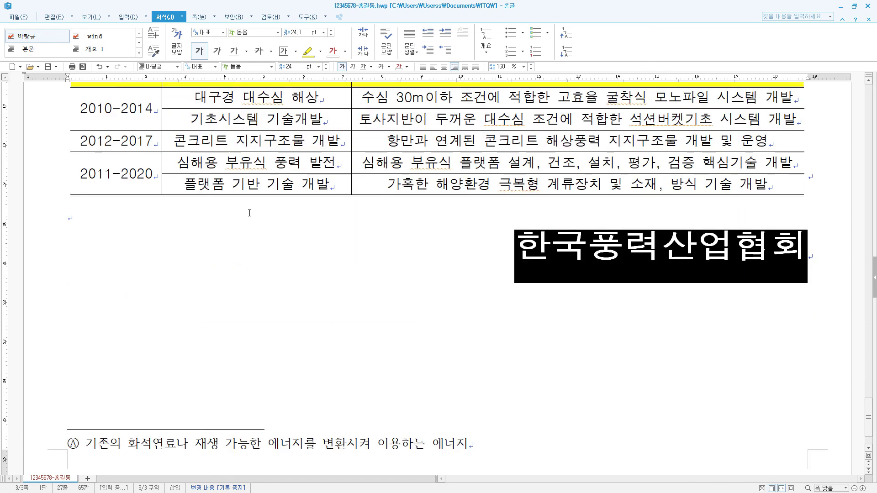
left_click(249, 213)
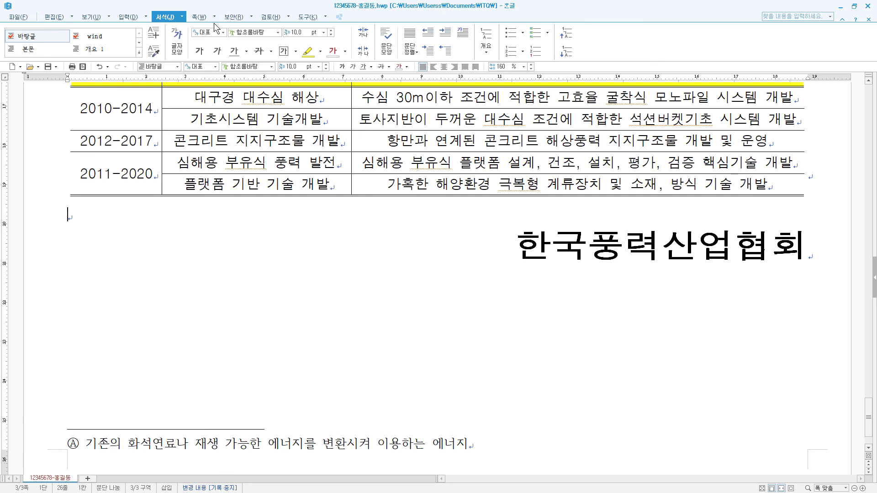
left_click(199, 17)
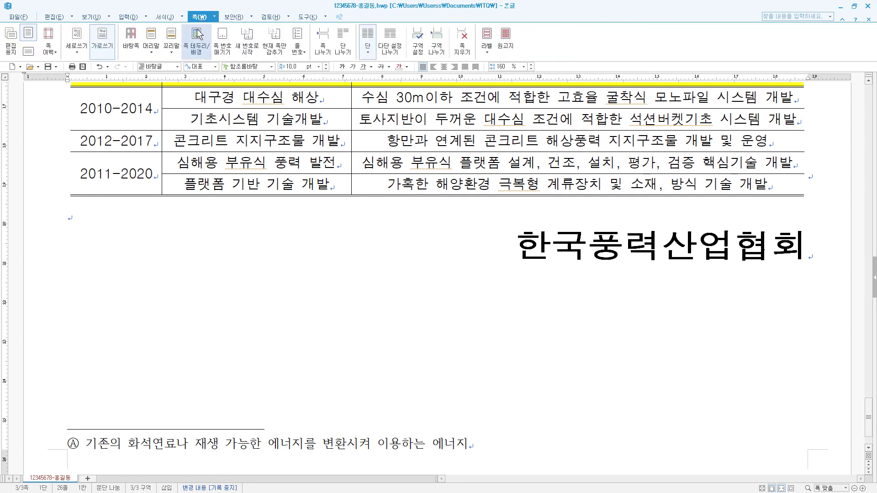
left_click(224, 42)
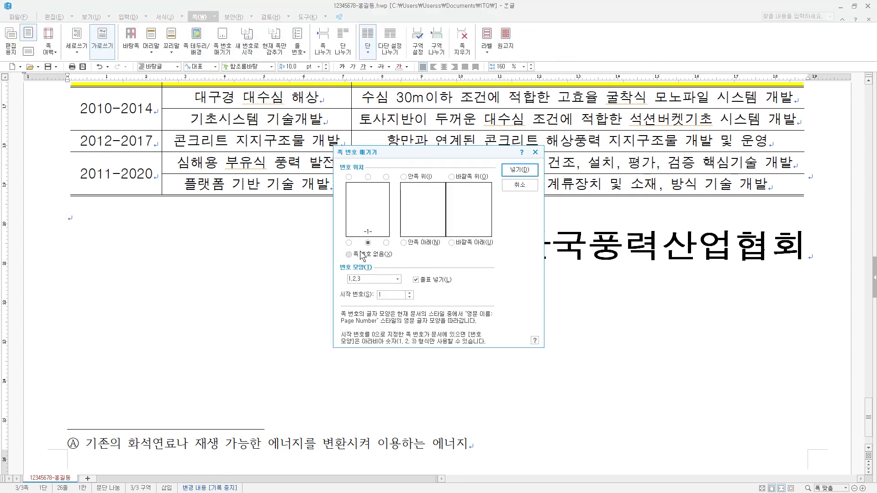
left_click(386, 243)
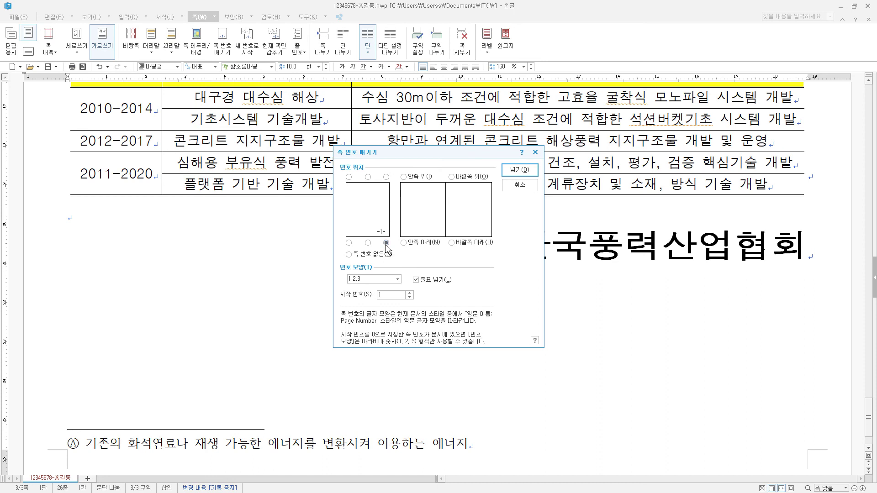
left_click(372, 281)
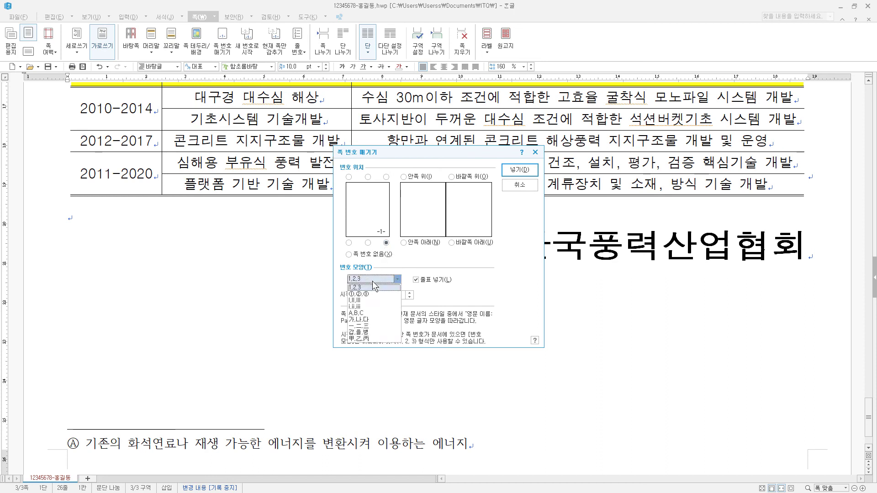
left_click(375, 294)
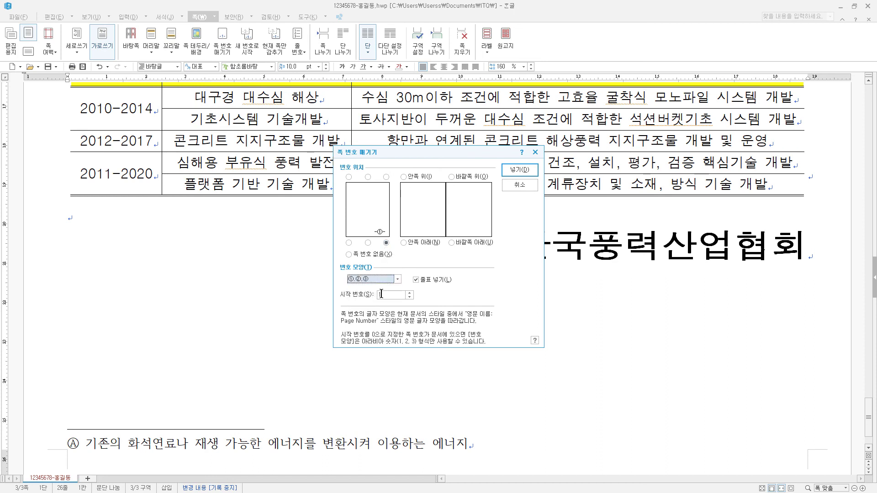
left_click(410, 292)
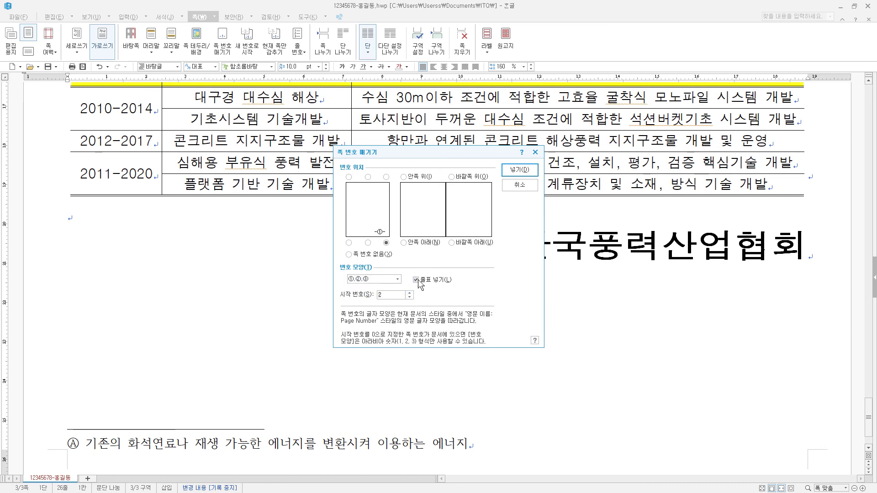
left_click(416, 279)
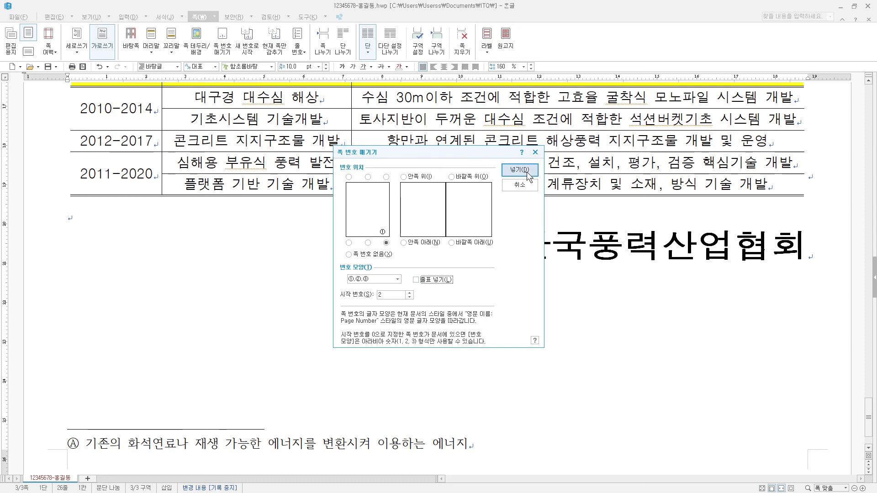
left_click(519, 170)
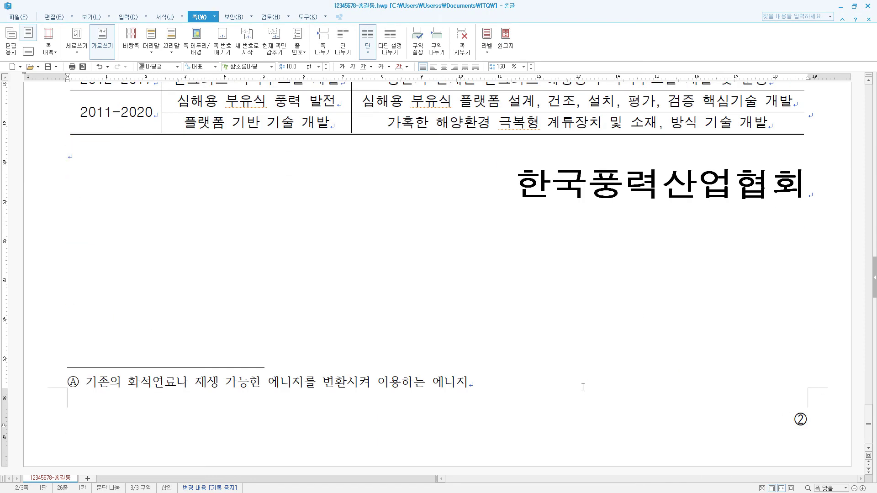
scroll(630, 356, "up", 3)
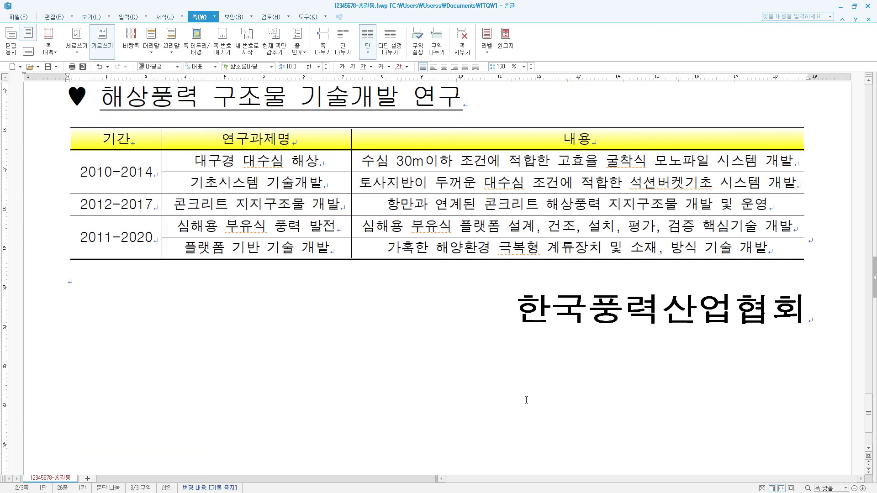
scroll(528, 333, "up", 2)
left_click(528, 333)
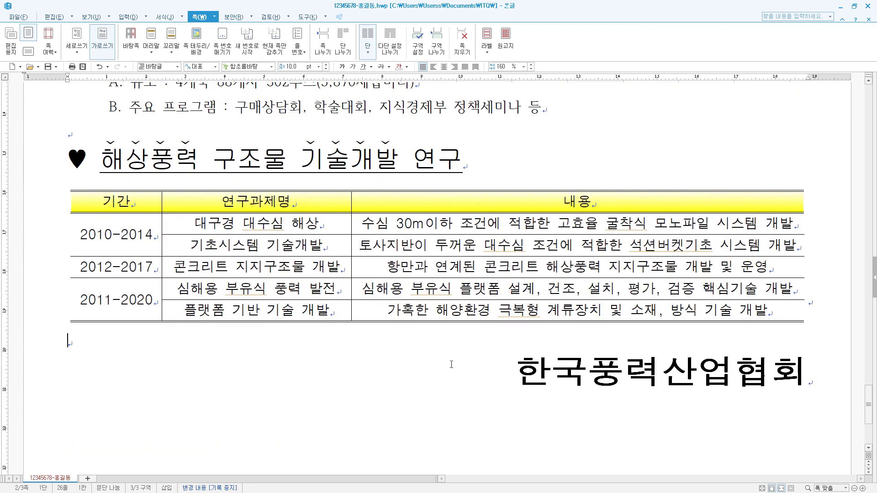